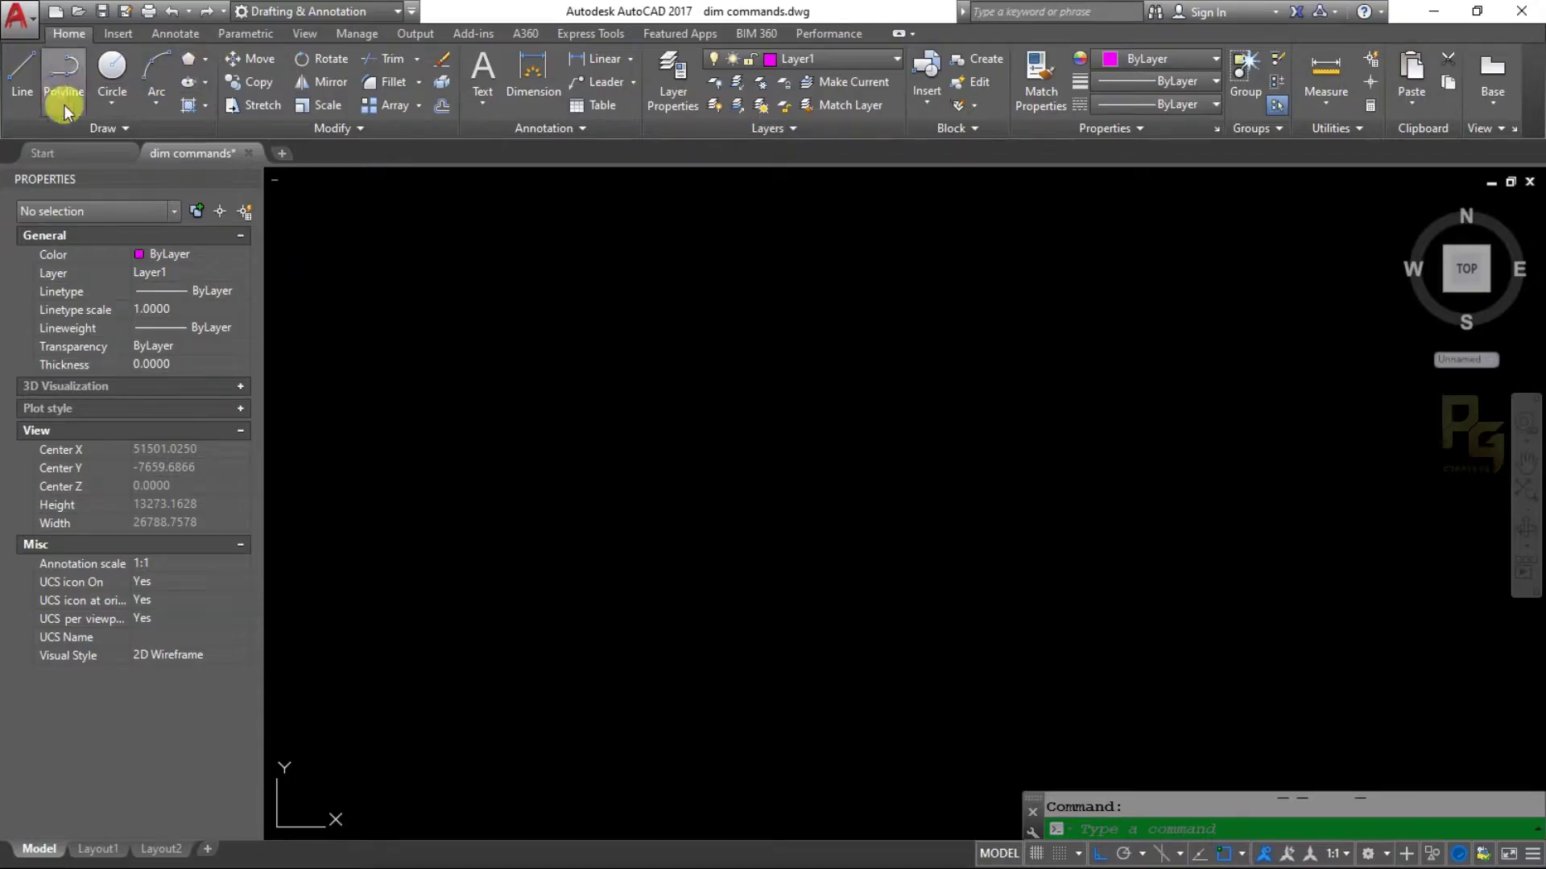
- Start the Rectangle command from the Draw panel's Rectangle/Polygon flyout
{"action": "left_click", "coordinate": [206, 59]}
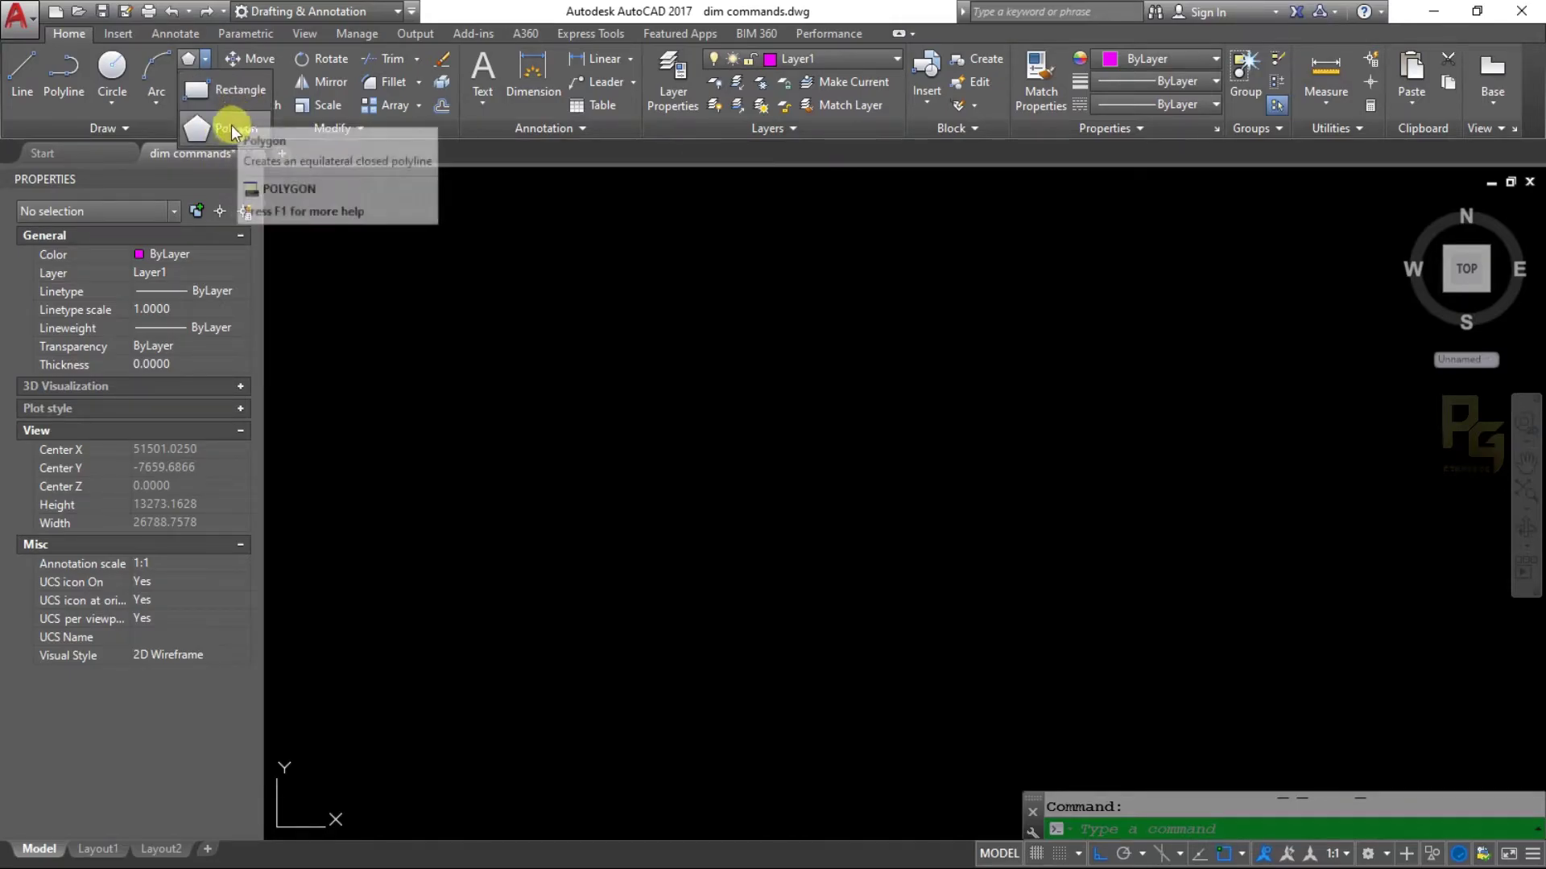
{"action": "left_click", "coordinate": [208, 90]}
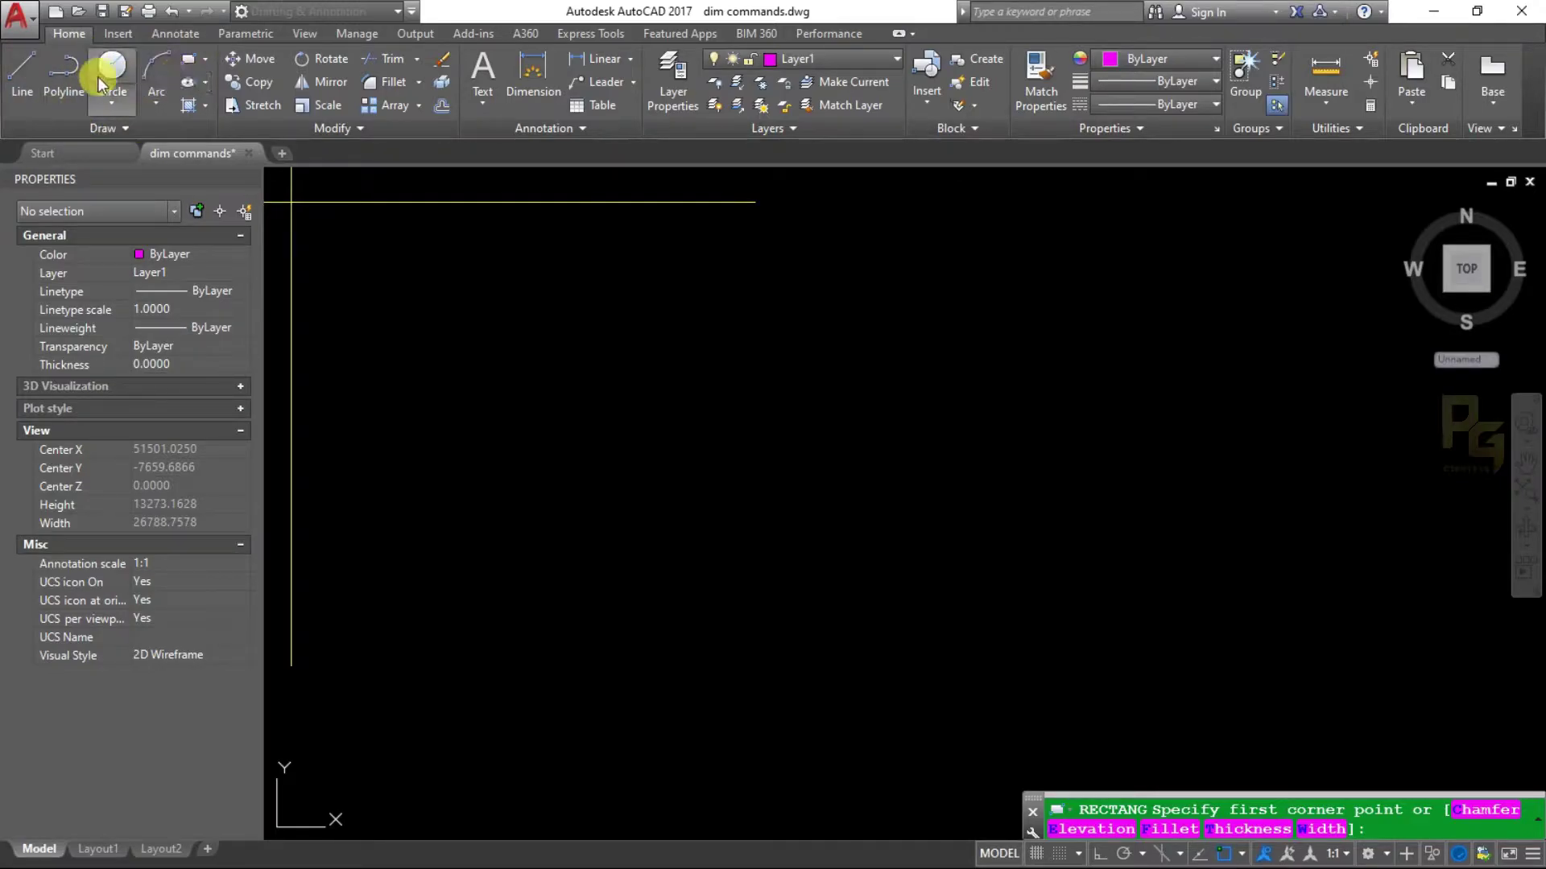
{"action": "left_click", "coordinate": [205, 58]}
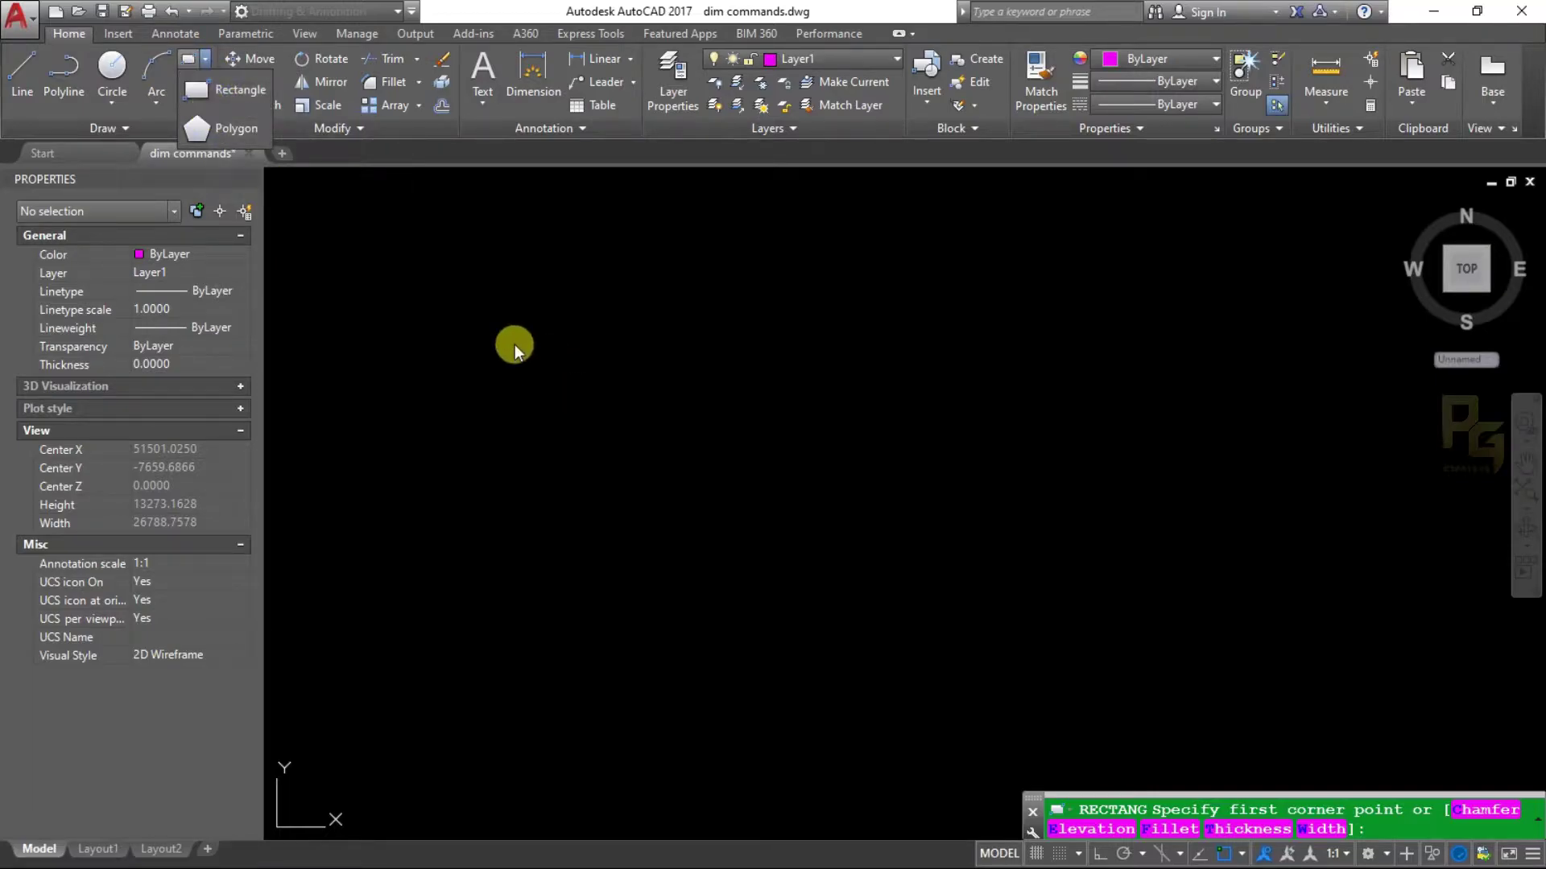
- Draw a freely sized magenta rectangle by picking two opposite corners
{"action": "key", "text": "Escape"}
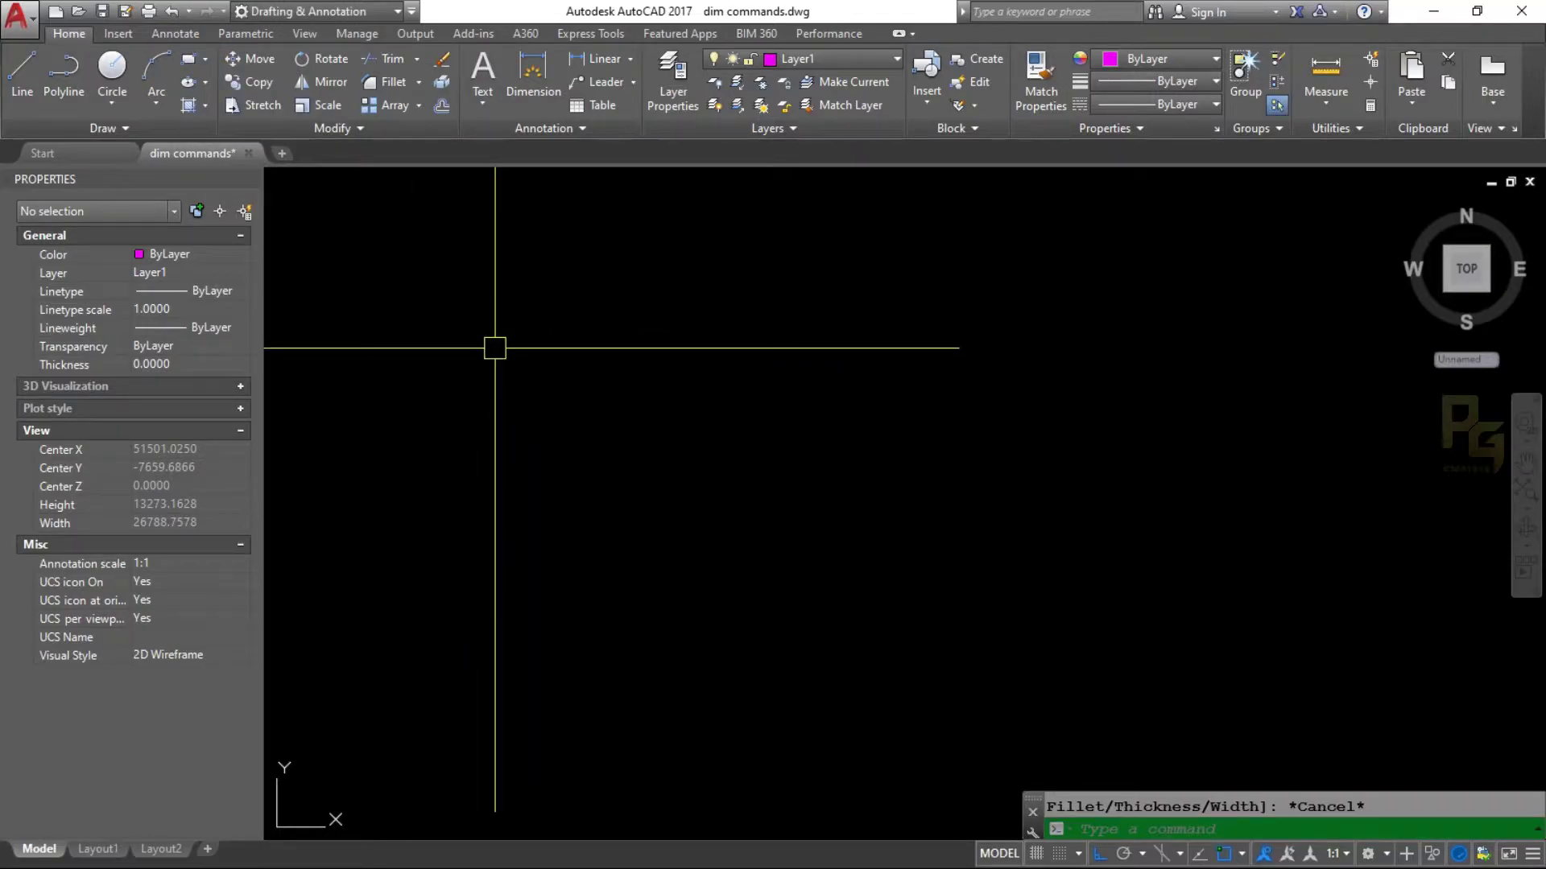
{"action": "type", "text": "REC"}
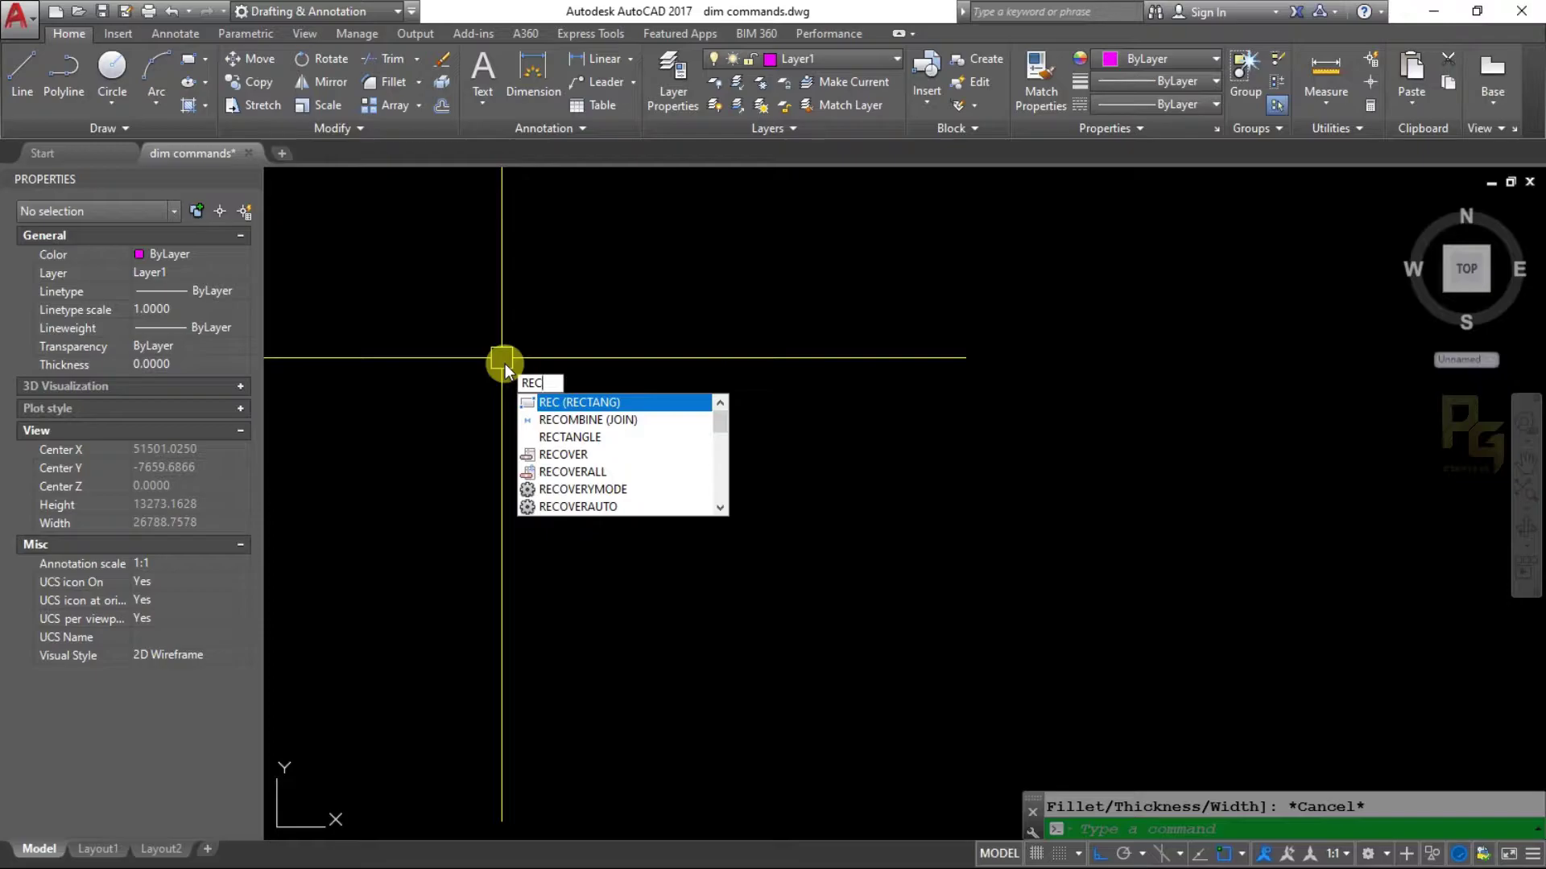
{"action": "key", "text": "Return"}
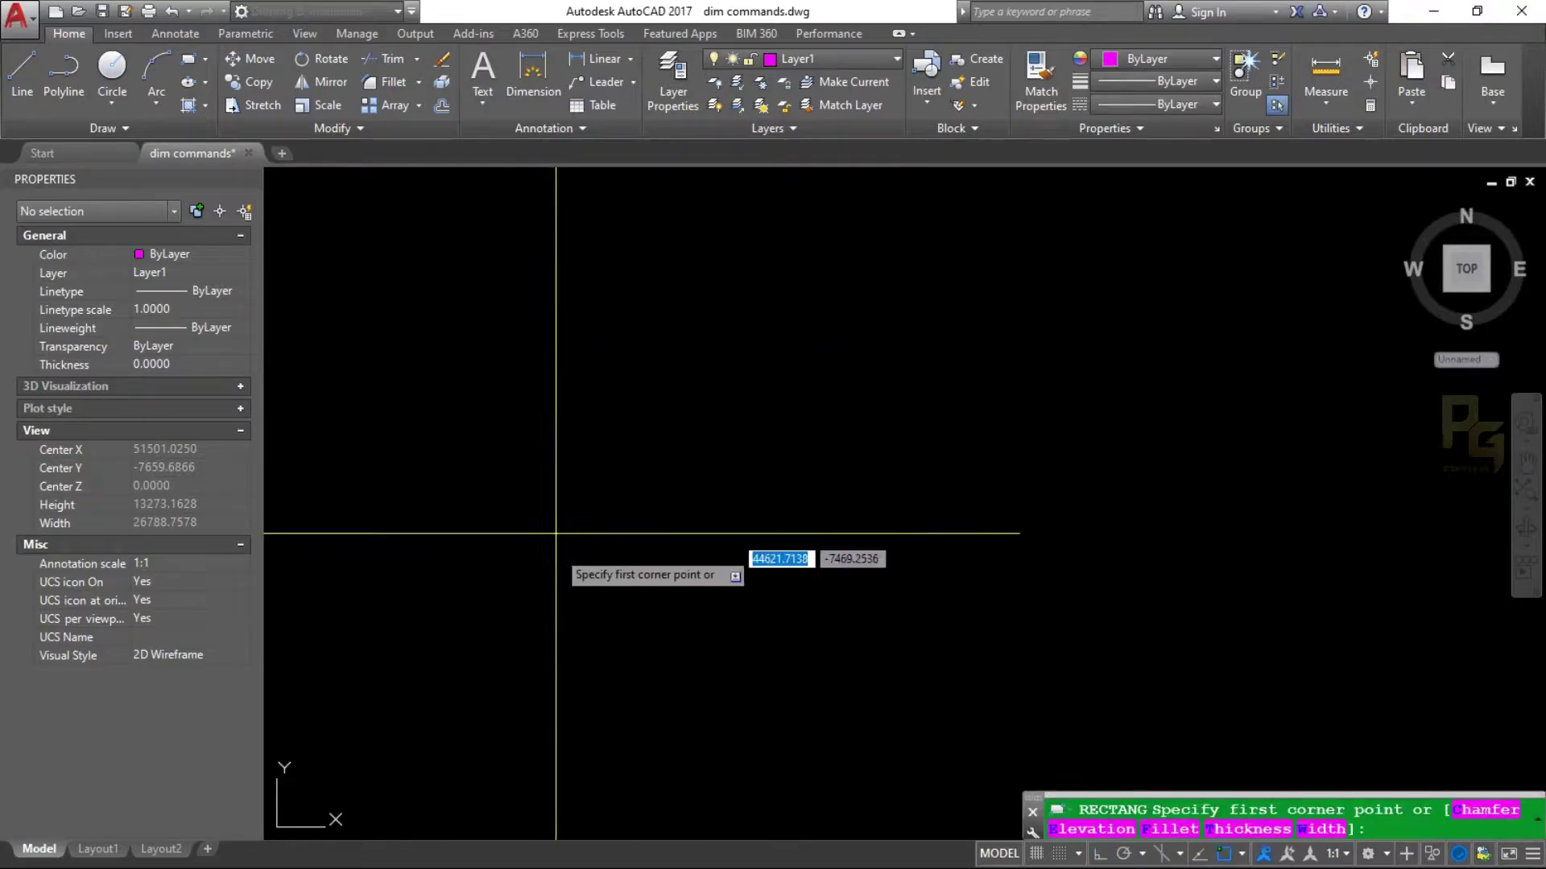
{"action": "left_click", "coordinate": [471, 615]}
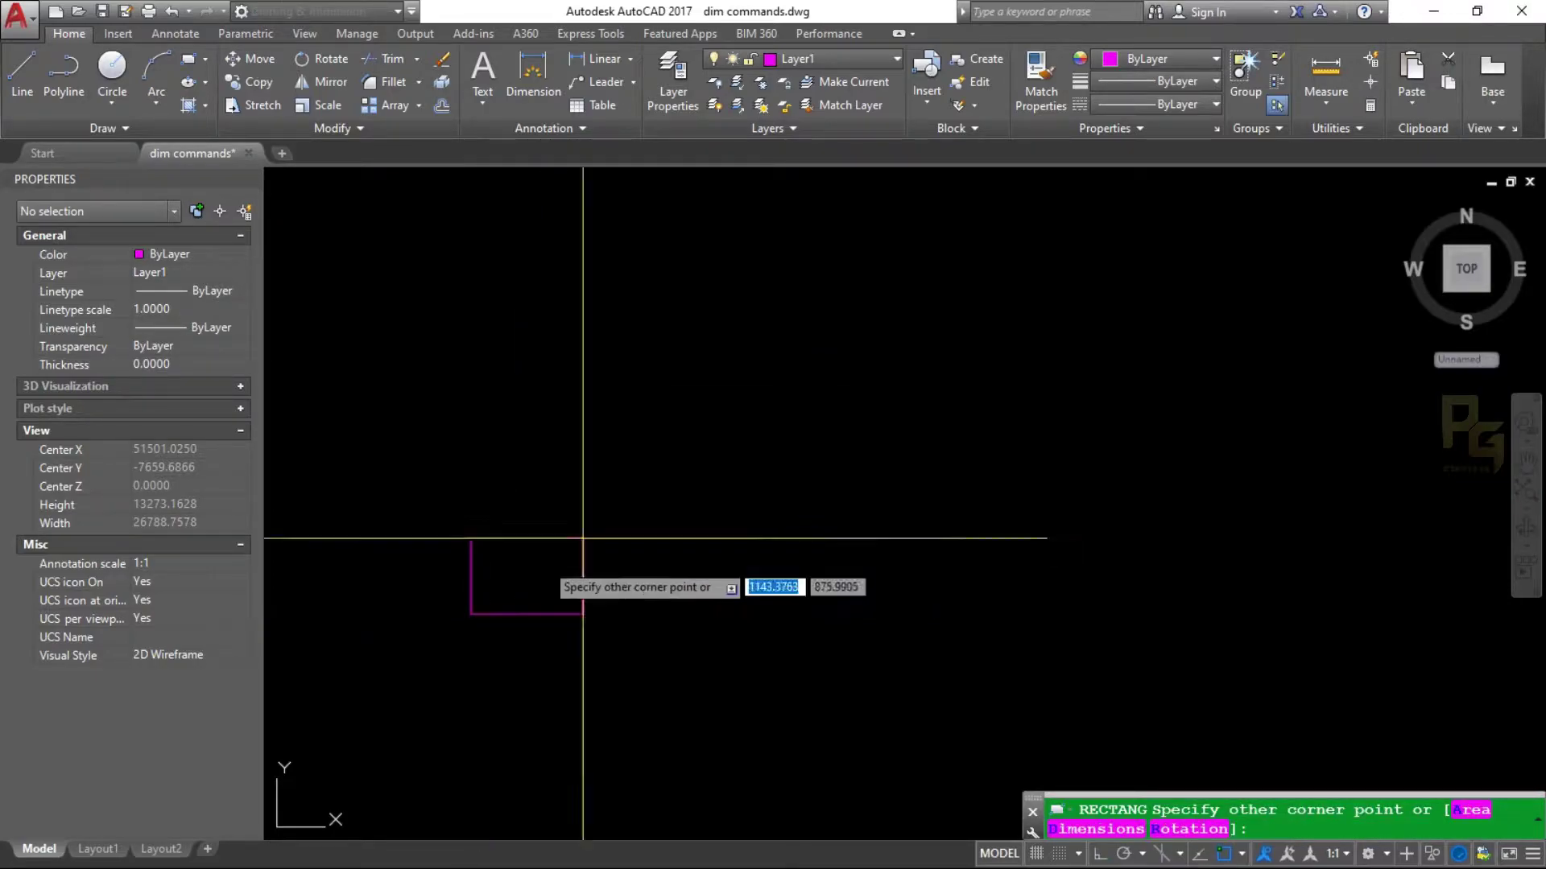
{"action": "left_click", "coordinate": [796, 406]}
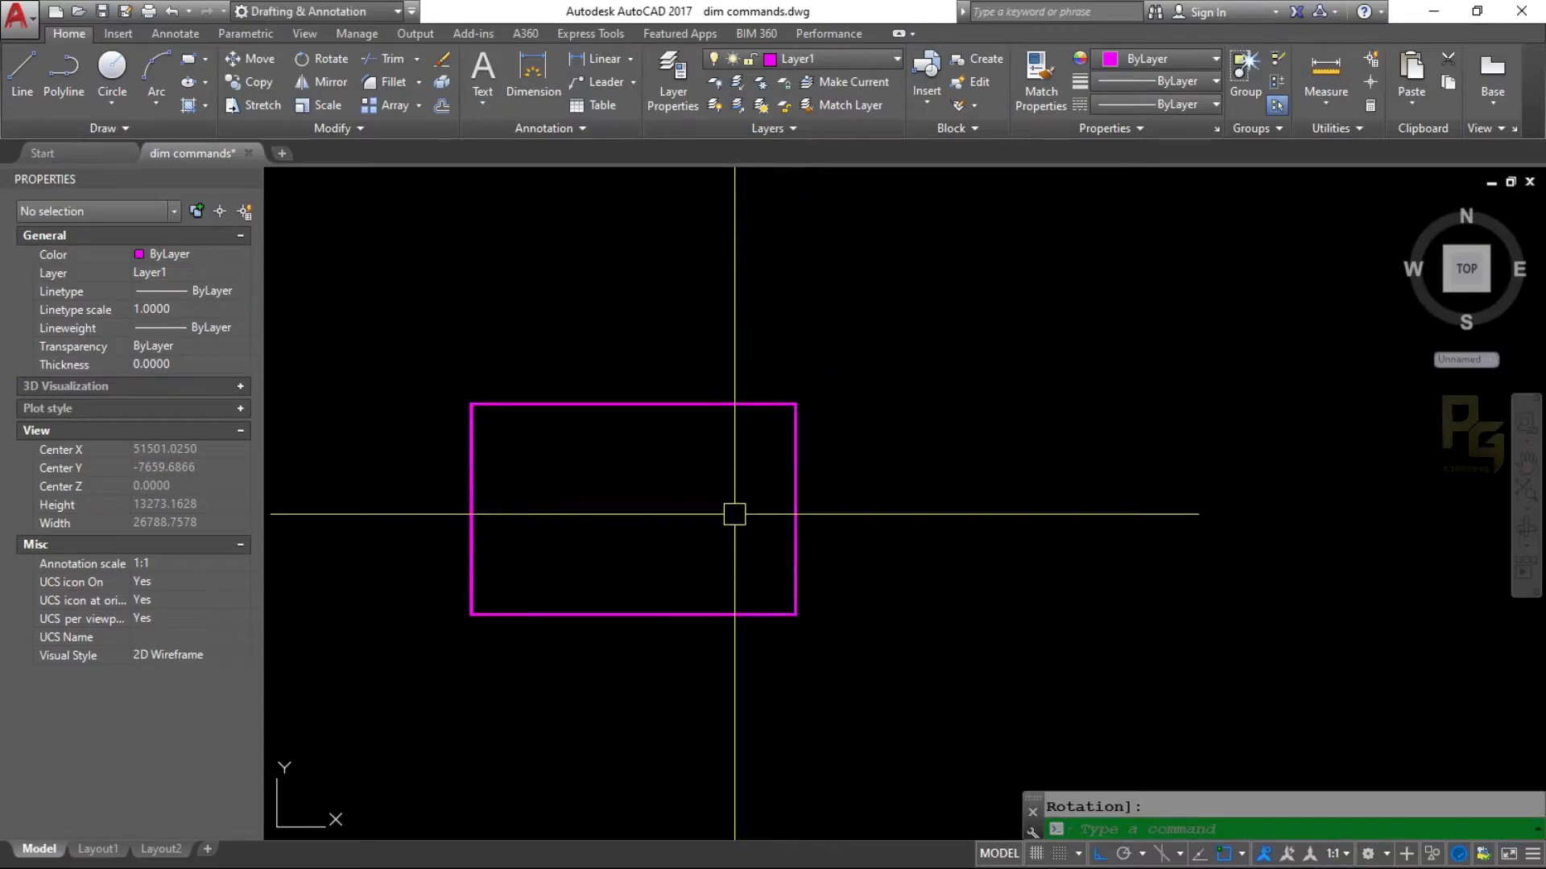
- Pan the view so the rectangle moves up-left, then restart RECTANG
{"action": "type", "text": "p"}
{"action": "key", "text": "Return"}
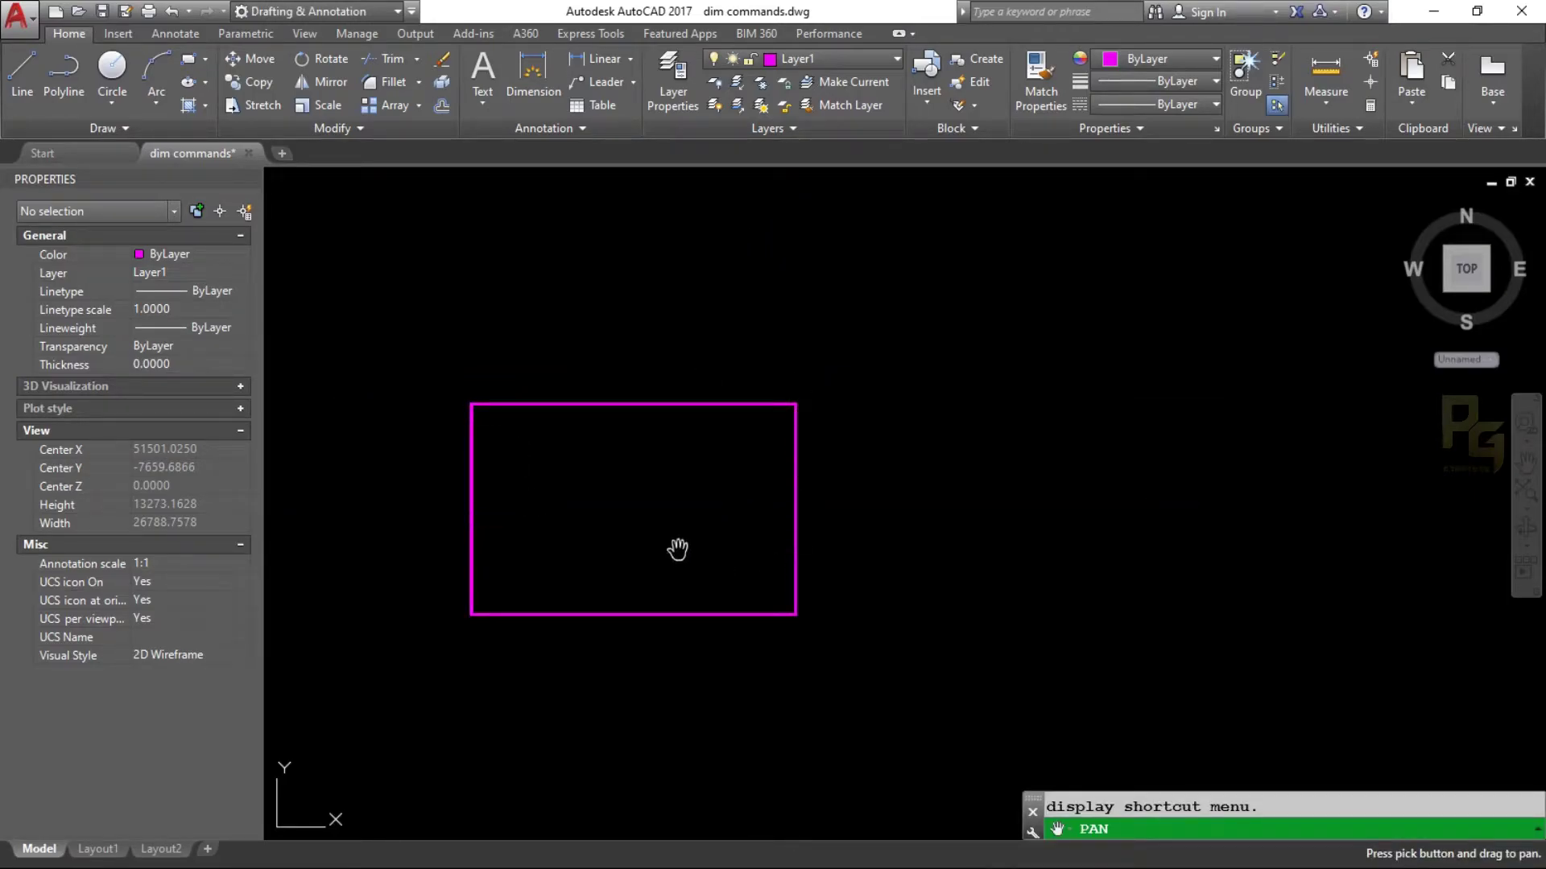
{"action": "left_click_drag", "start_coordinate": [689, 531], "coordinate": [696, 373]}
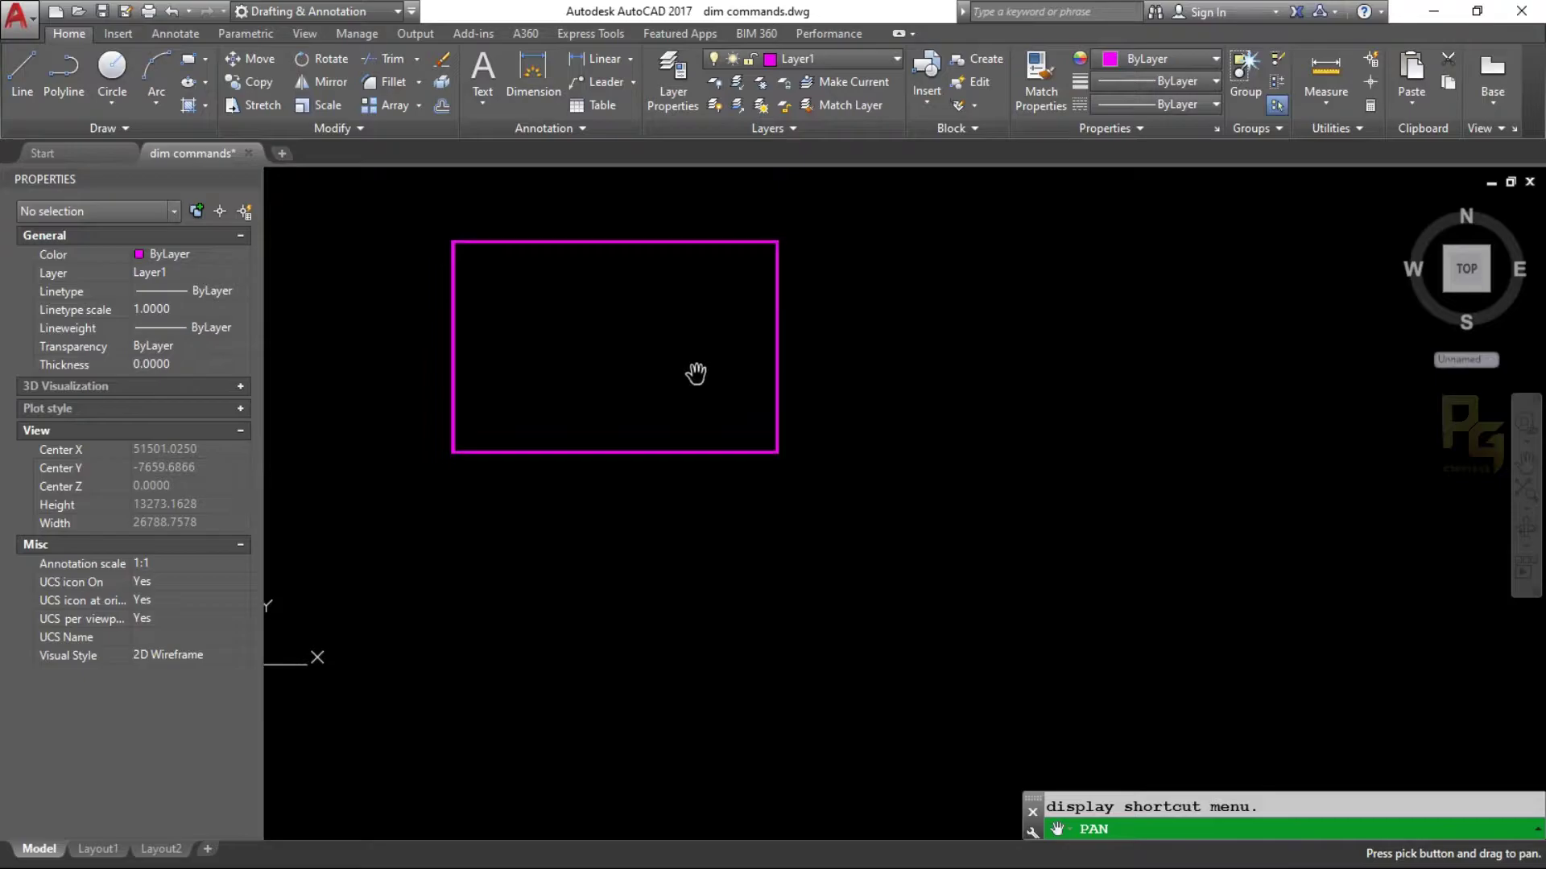
{"action": "key", "text": "Escape"}
{"action": "type", "text": "re"}
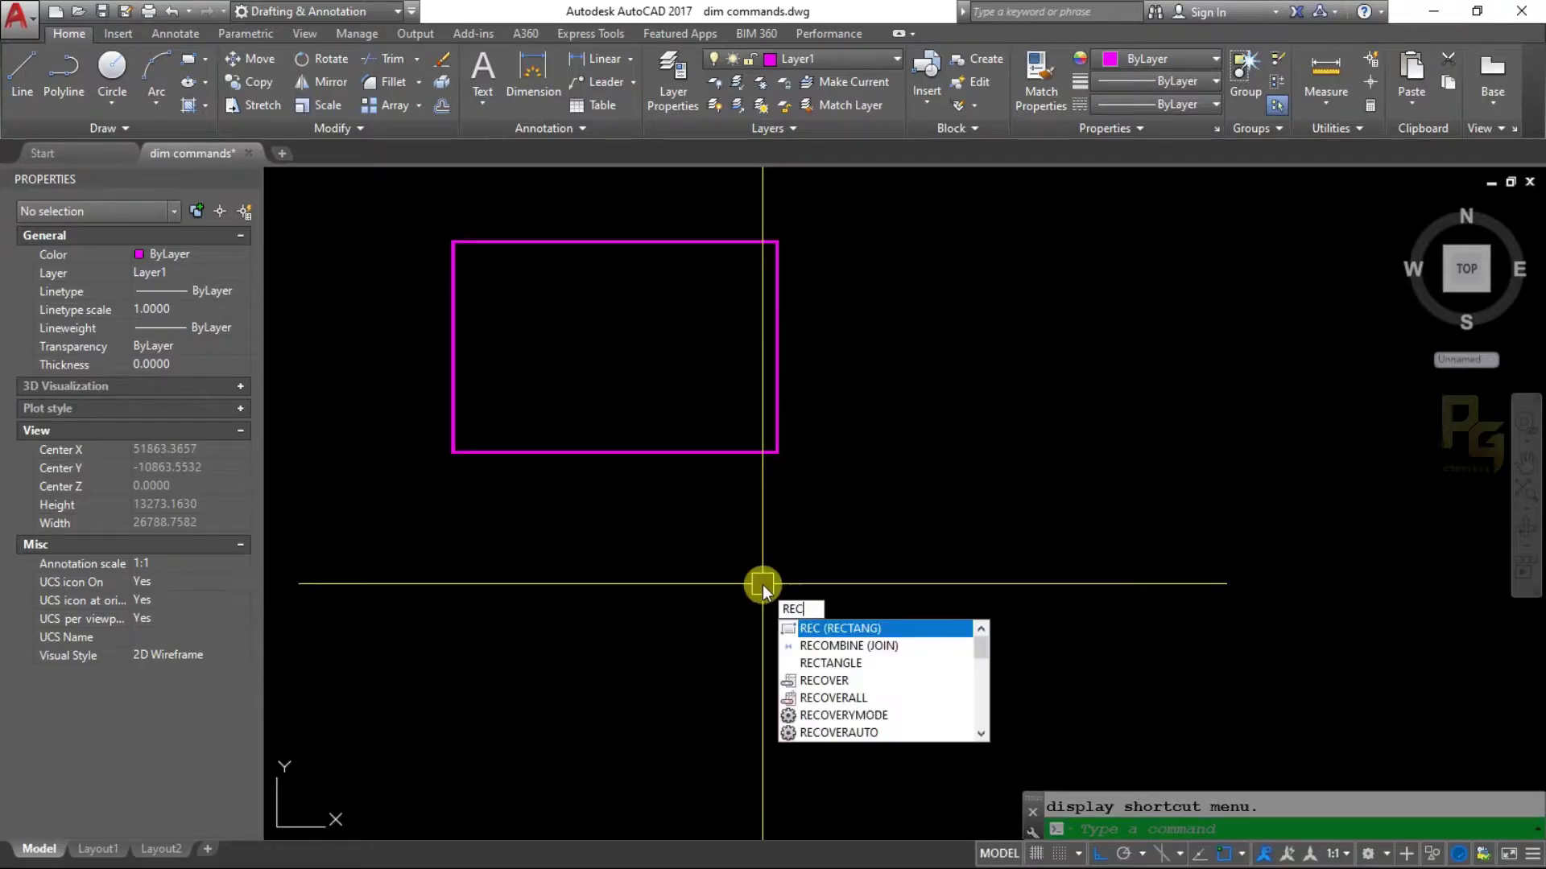
{"action": "key", "text": "Return"}
- Draw a 1000 wide by 2500 tall rectangle below the first rectangle
{"action": "middle_click_drag", "start_coordinate": [771, 592], "coordinate": [819, 513]}
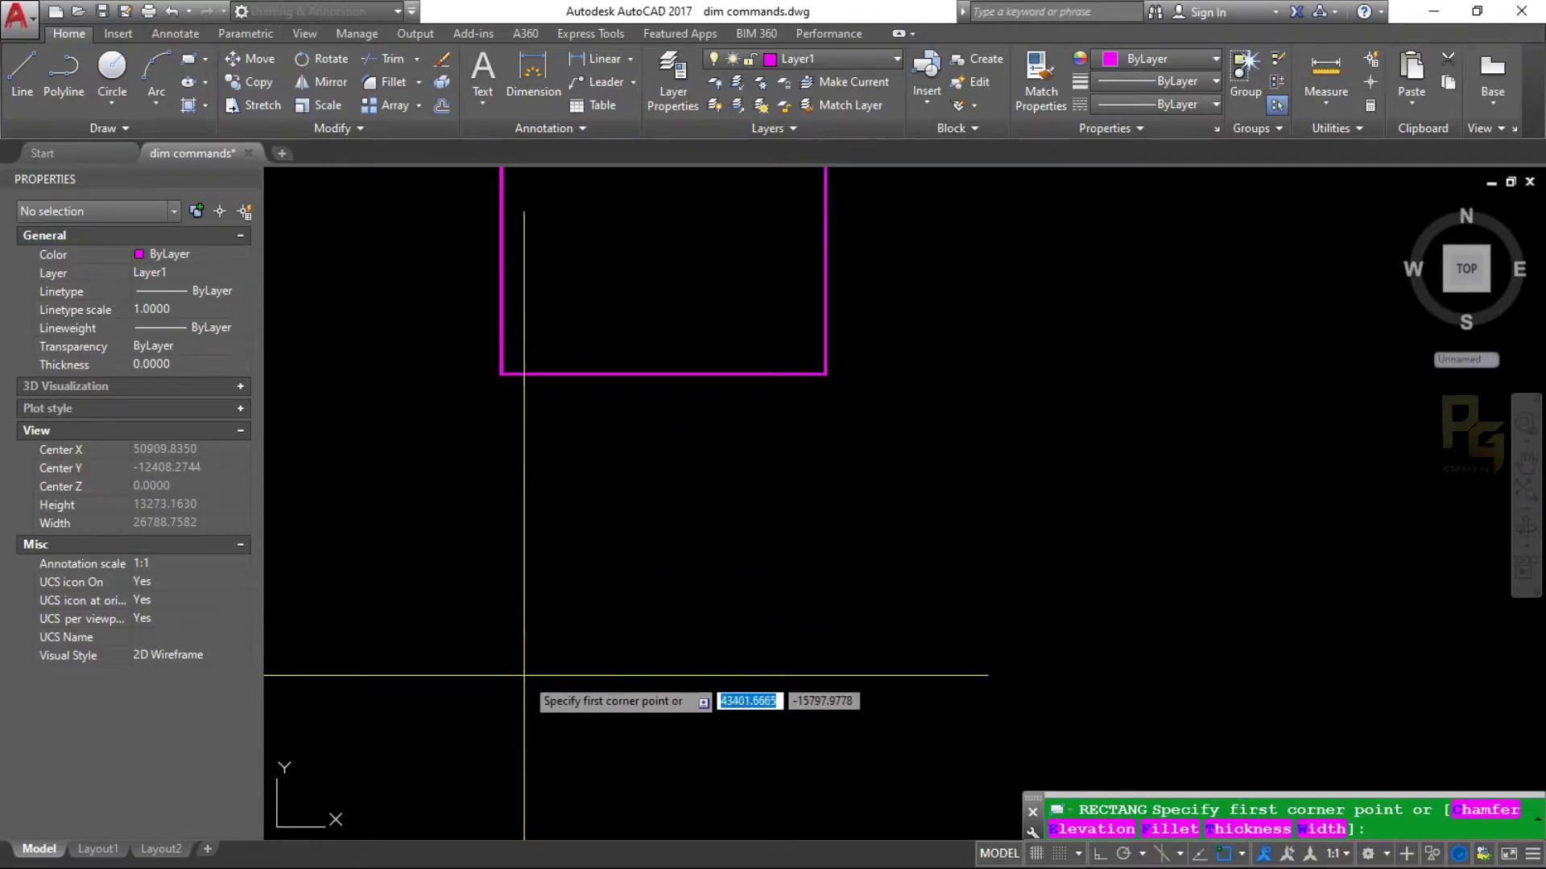
{"action": "left_click", "coordinate": [524, 675]}
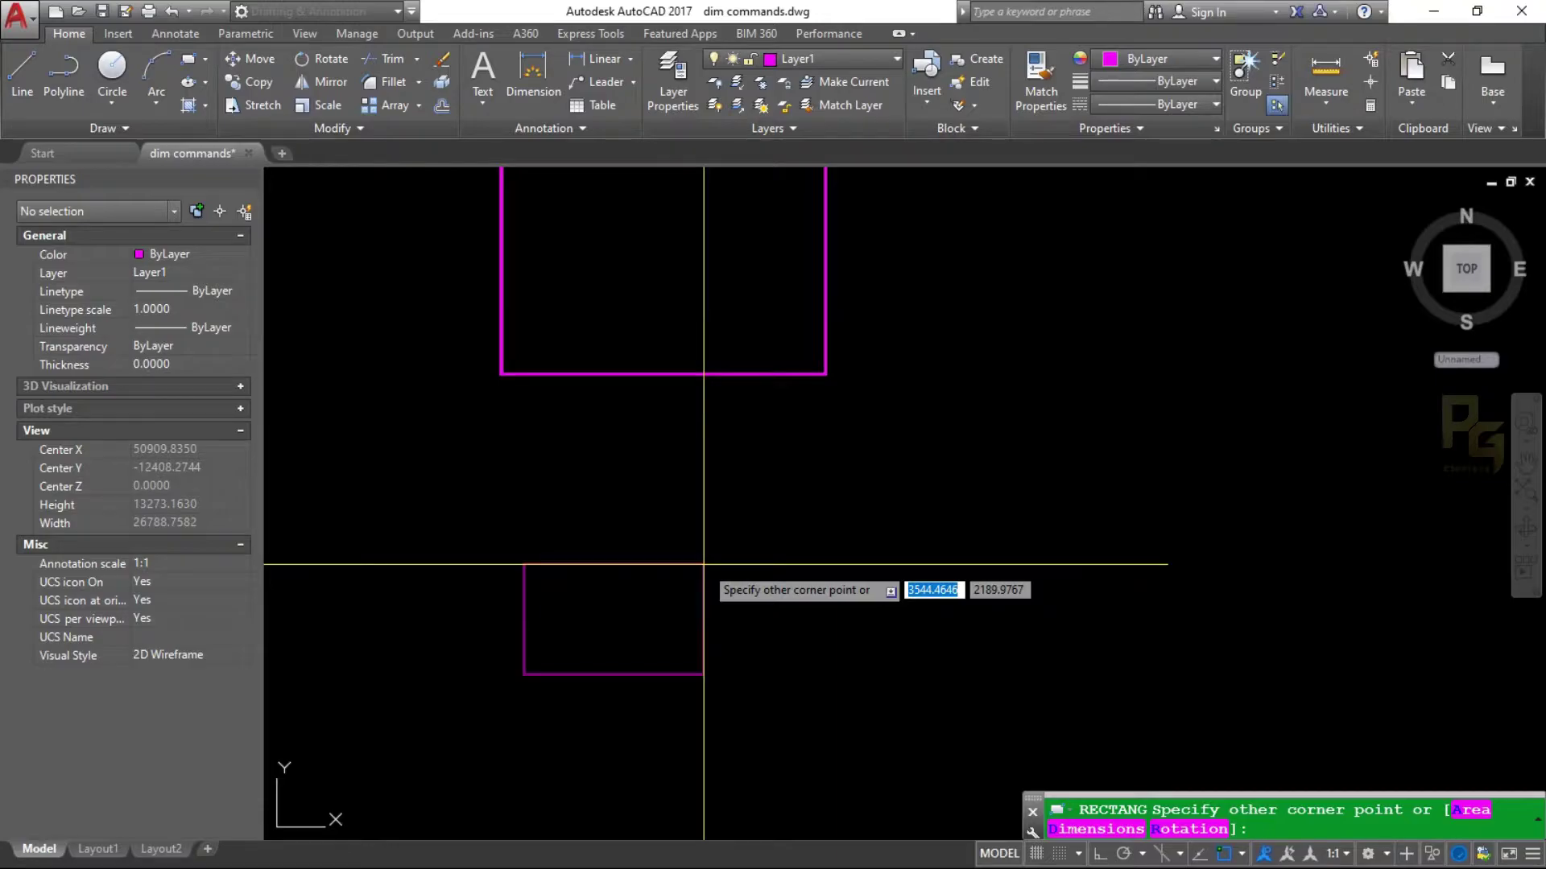
{"action": "scroll", "coordinate": [649, 559], "scroll_direction": "up", "scroll_amount": 2}
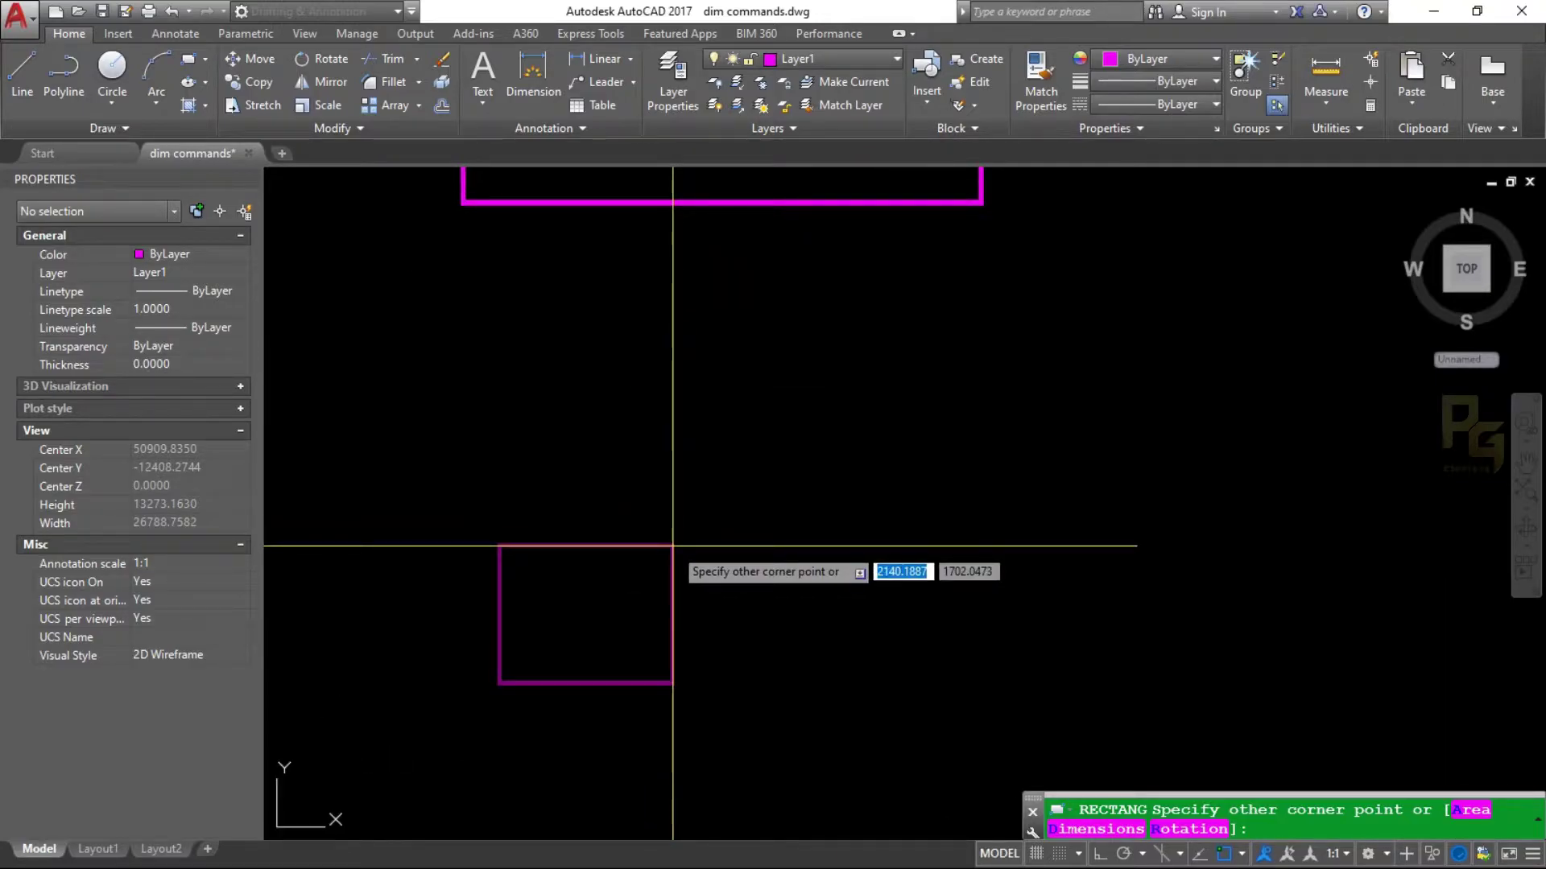
{"action": "type", "text": "1000"}
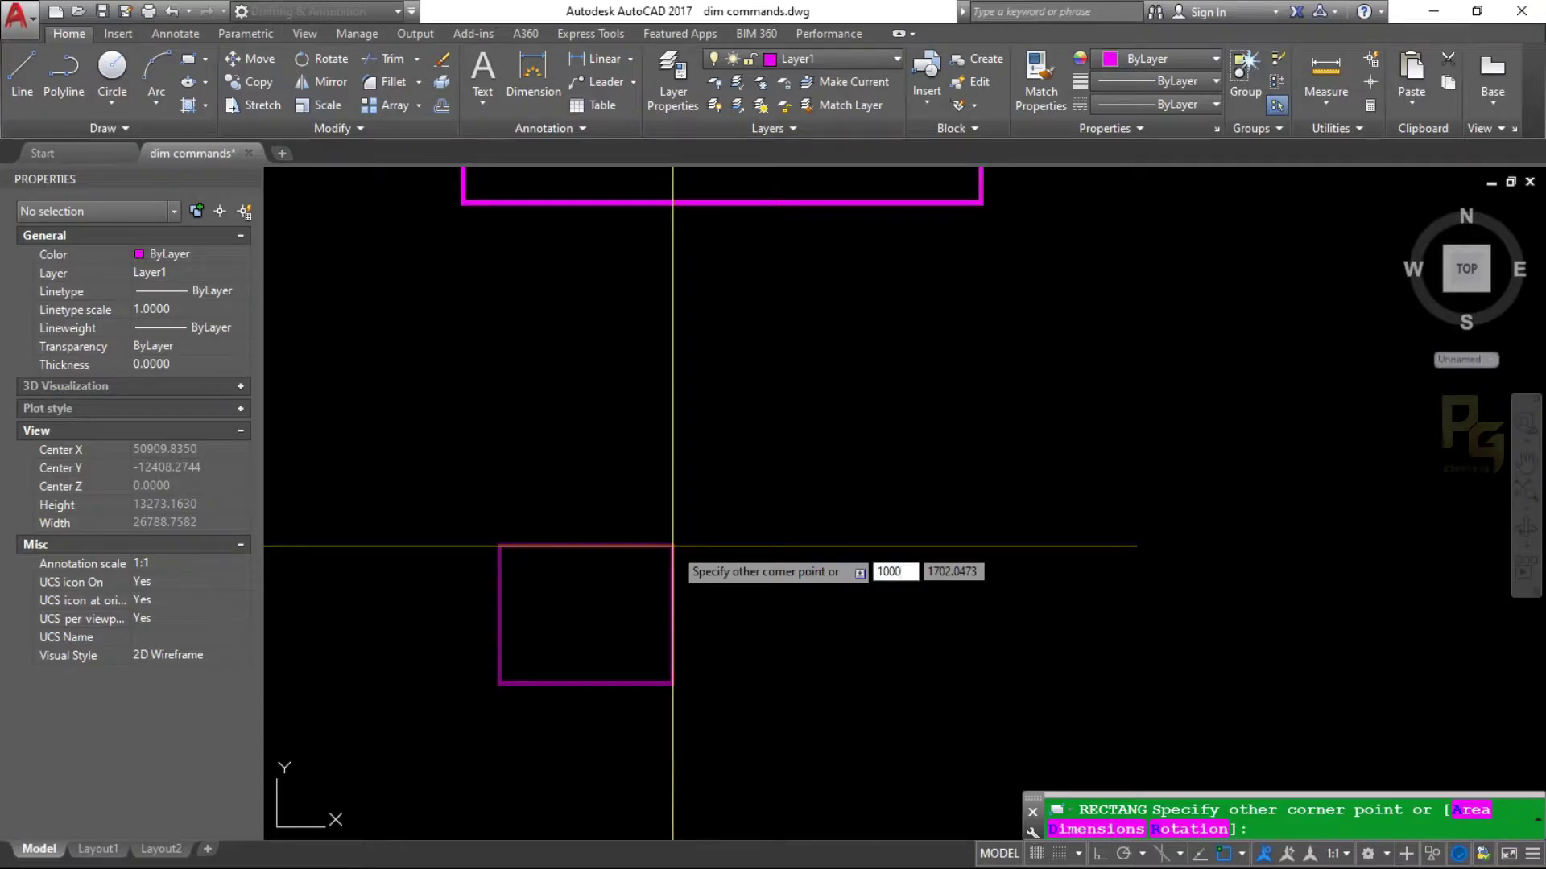
{"action": "key", "text": "Tab"}
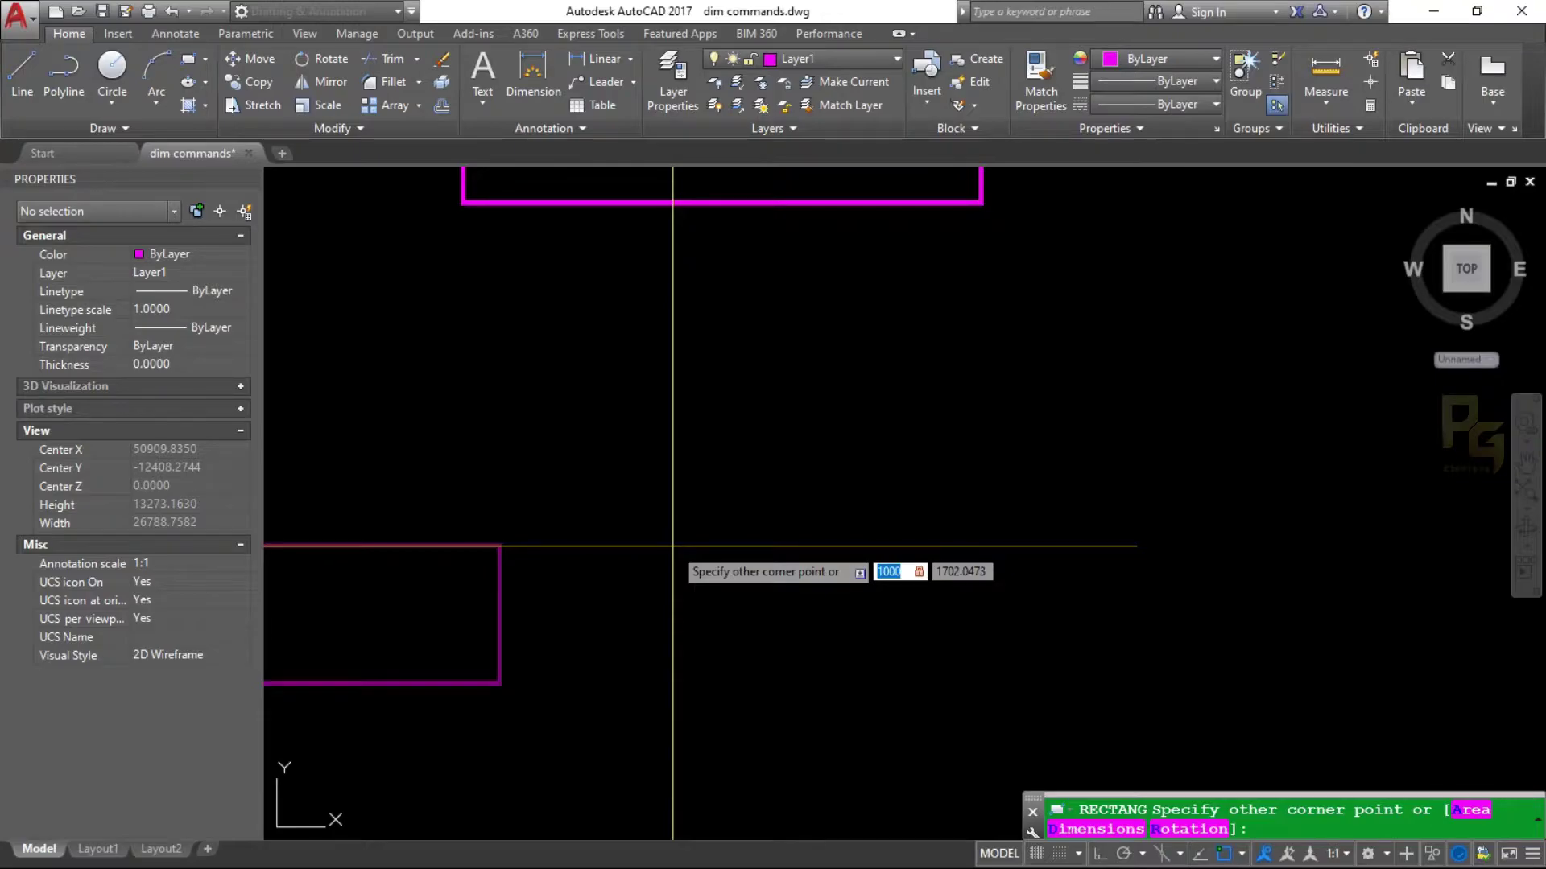
{"action": "key", "text": "Tab"}
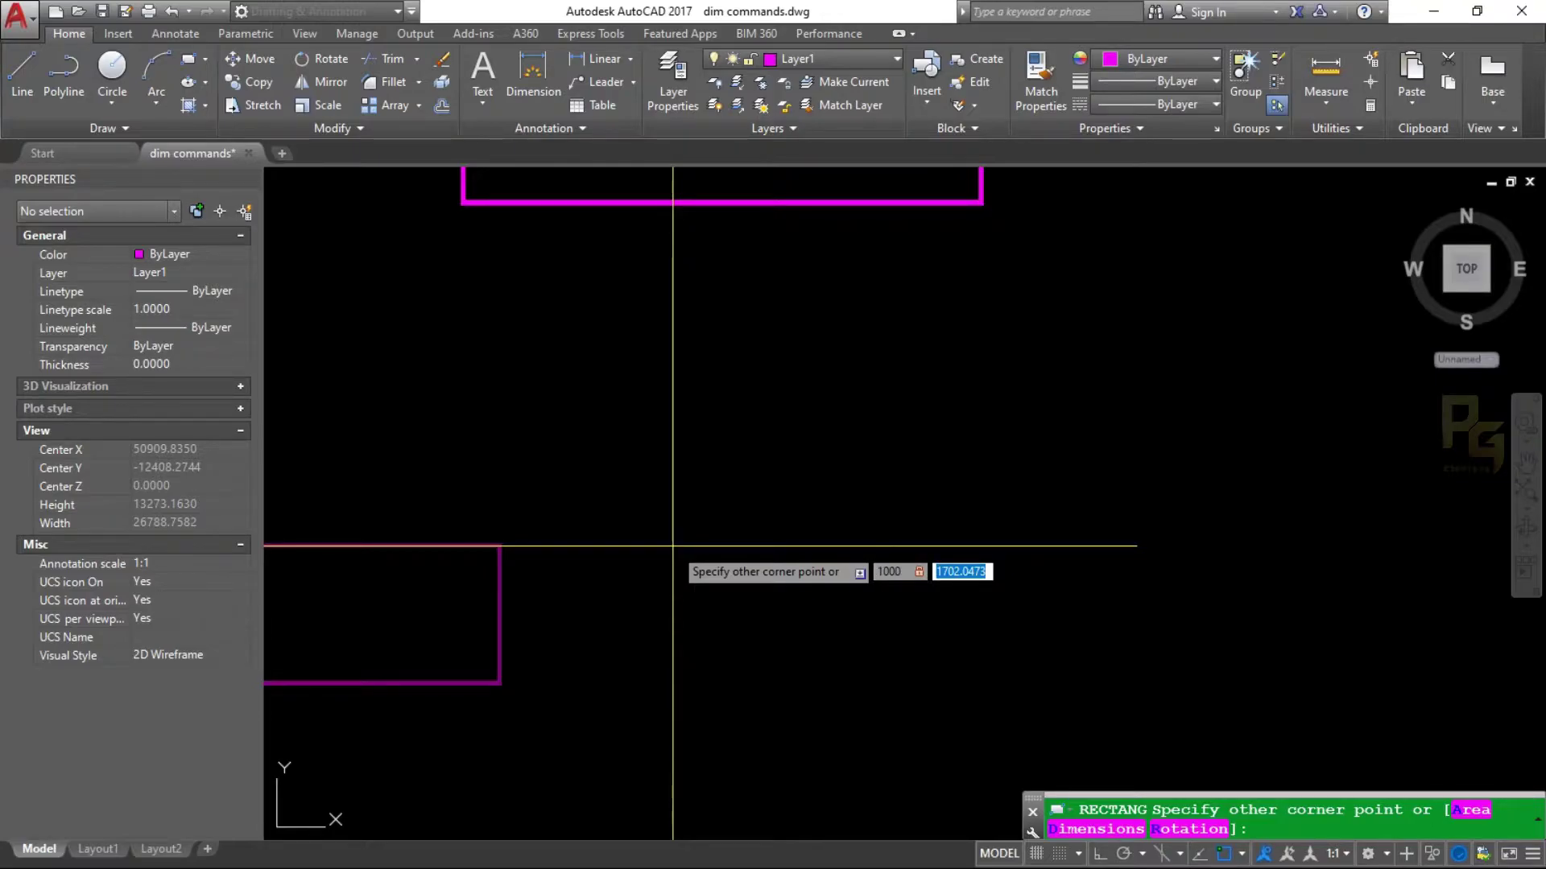
{"action": "type", "text": "2500"}
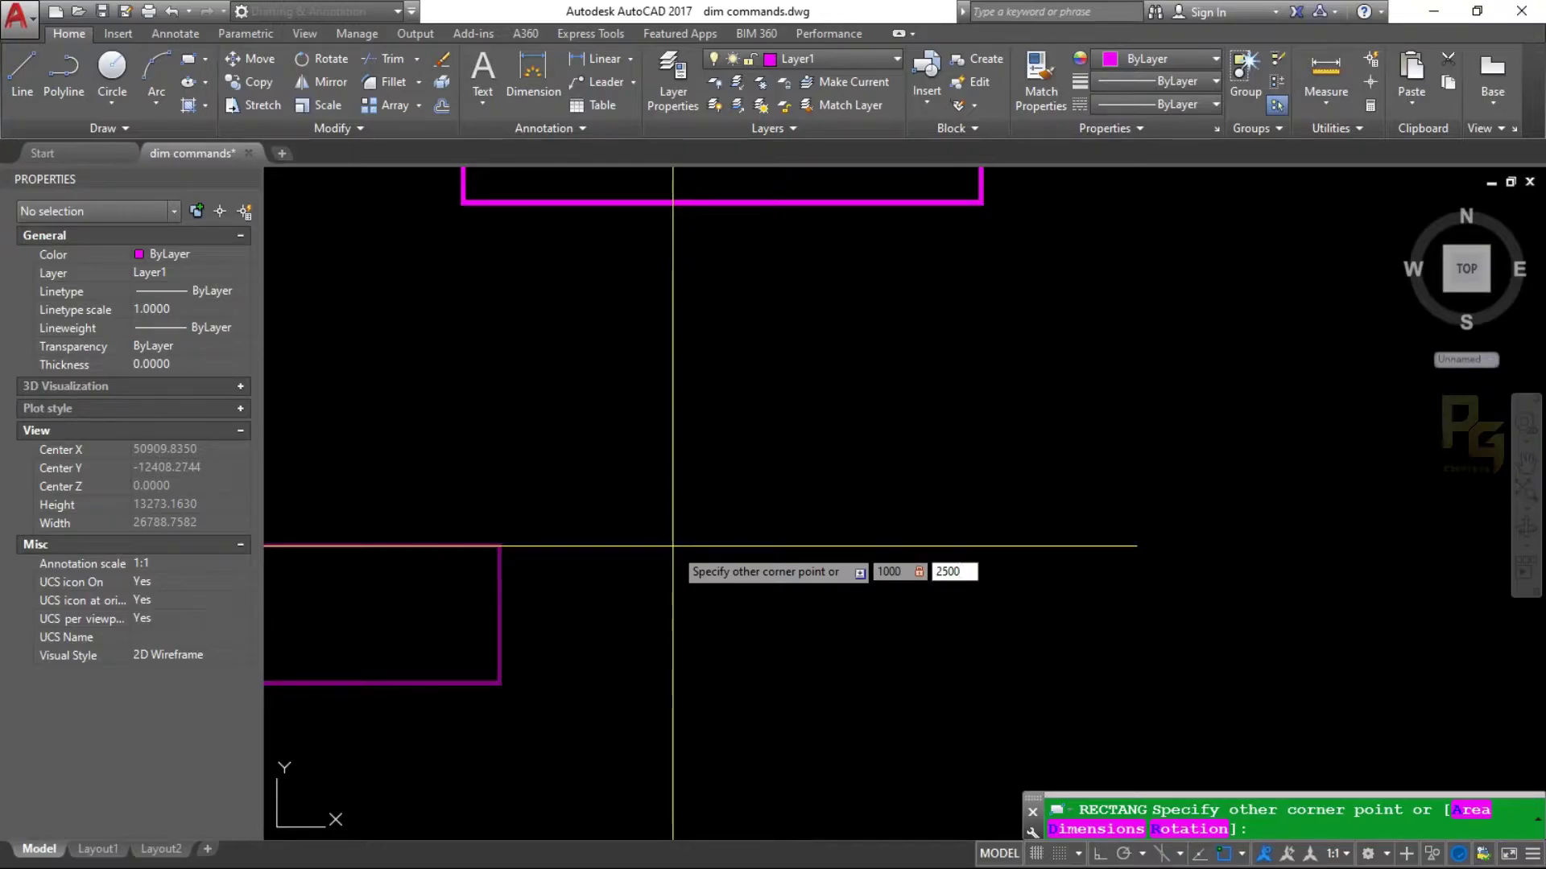
{"action": "key", "text": "Return"}
{"action": "middle_click_drag", "start_coordinate": [604, 576], "coordinate": [660, 511]}
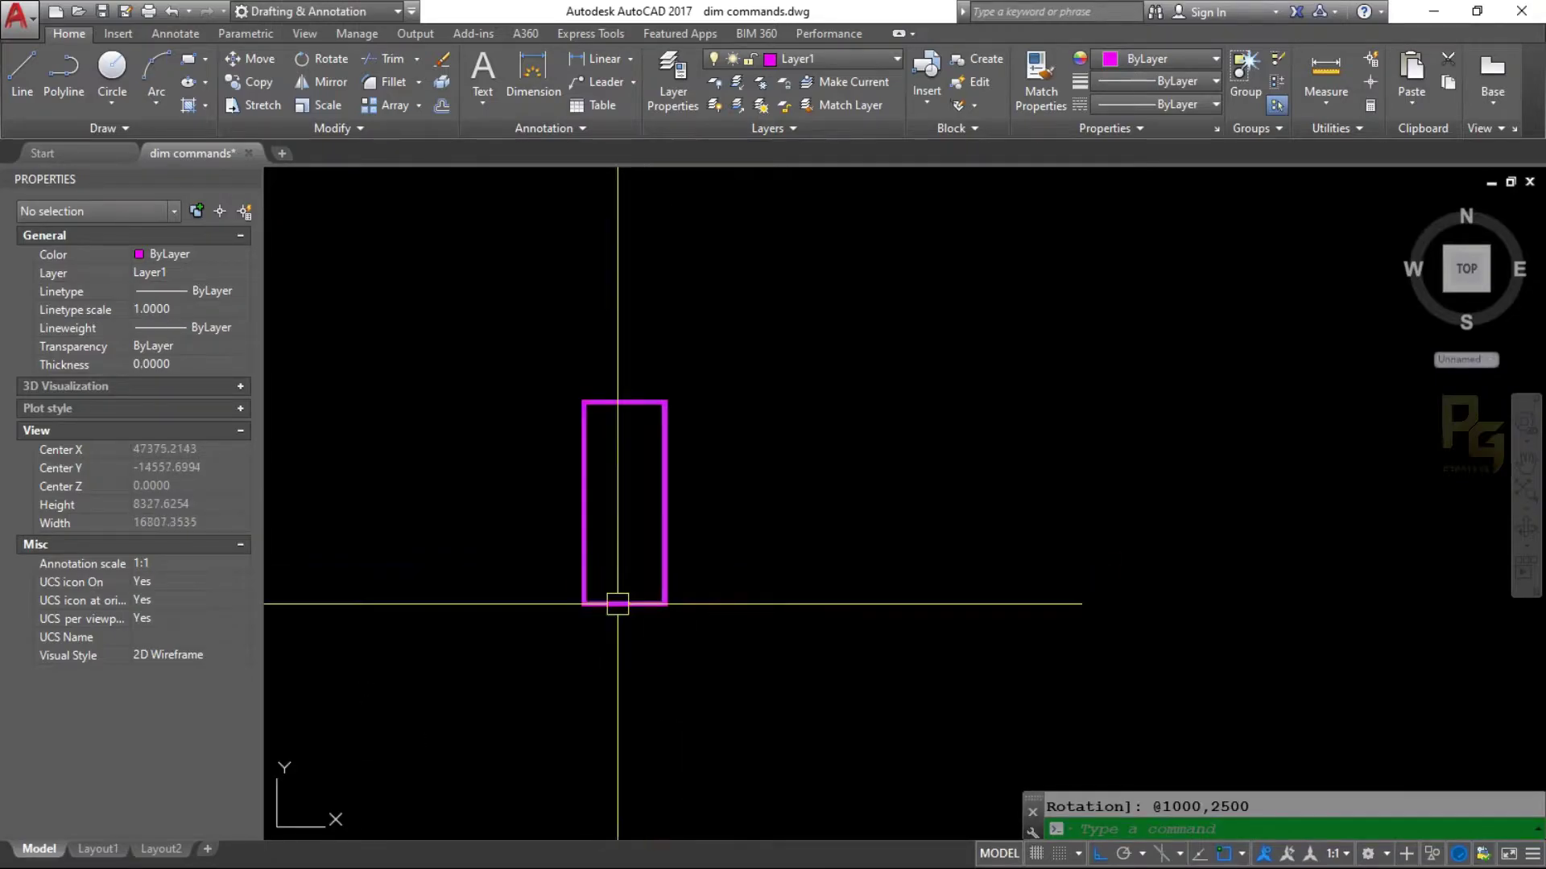
{"action": "left_click", "coordinate": [596, 59]}
- Dimension the rectangle's bottom edge (1000) and left edge (2500)
{"action": "key", "text": "Return"}
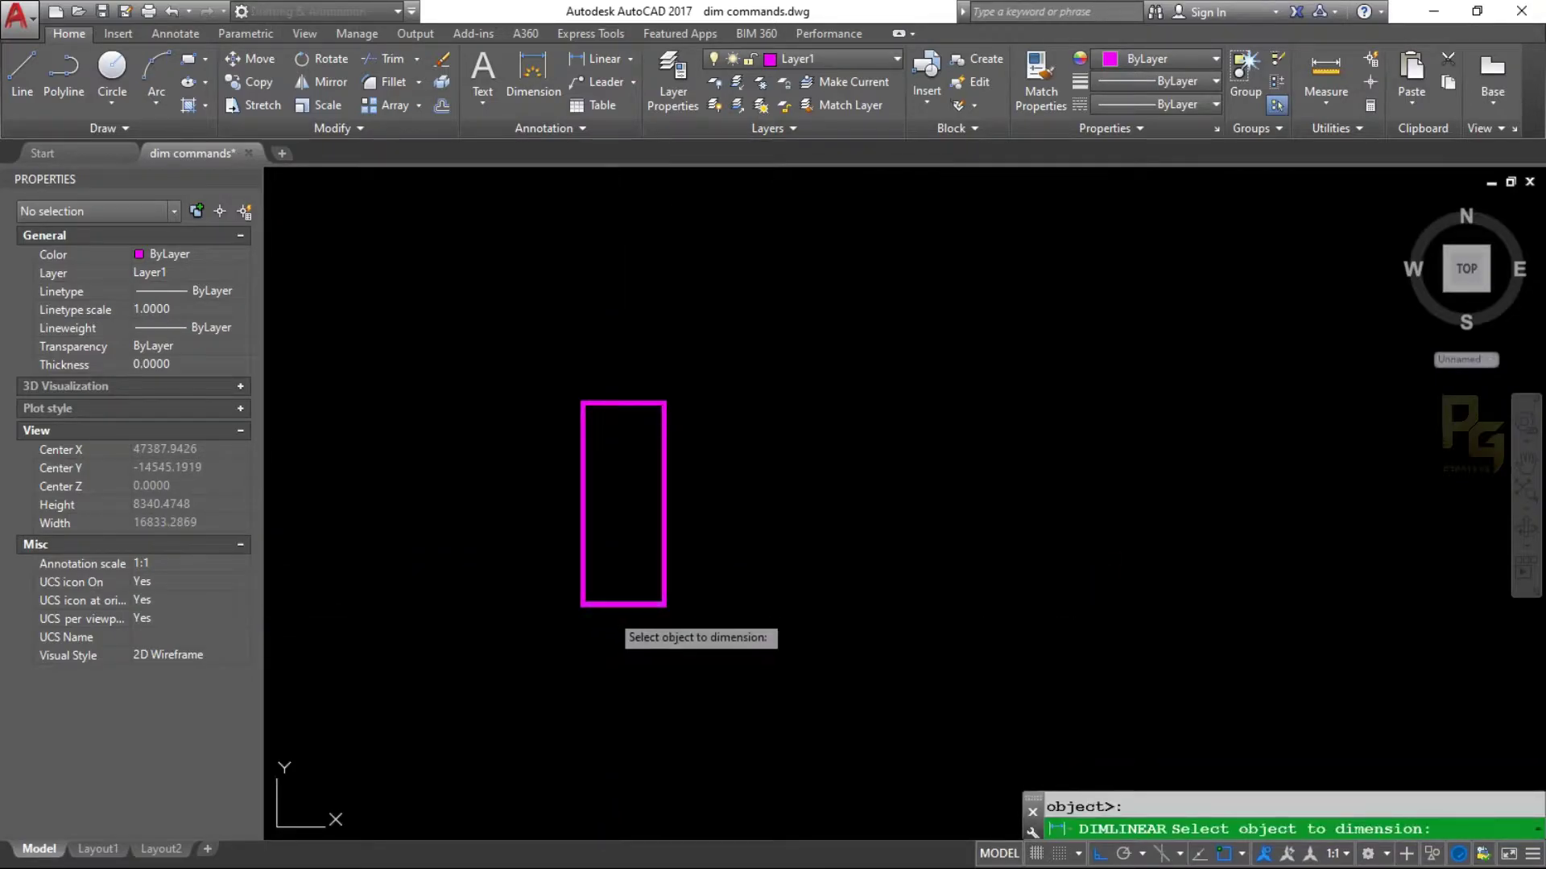
{"action": "left_click", "coordinate": [604, 603]}
{"action": "left_click", "coordinate": [604, 657]}
{"action": "key", "text": "Return"}
- Pan the view to shift the drawing down and to the left
{"action": "key", "text": "Return"}
{"action": "left_click", "coordinate": [583, 515]}
{"action": "left_click", "coordinate": [525, 563]}
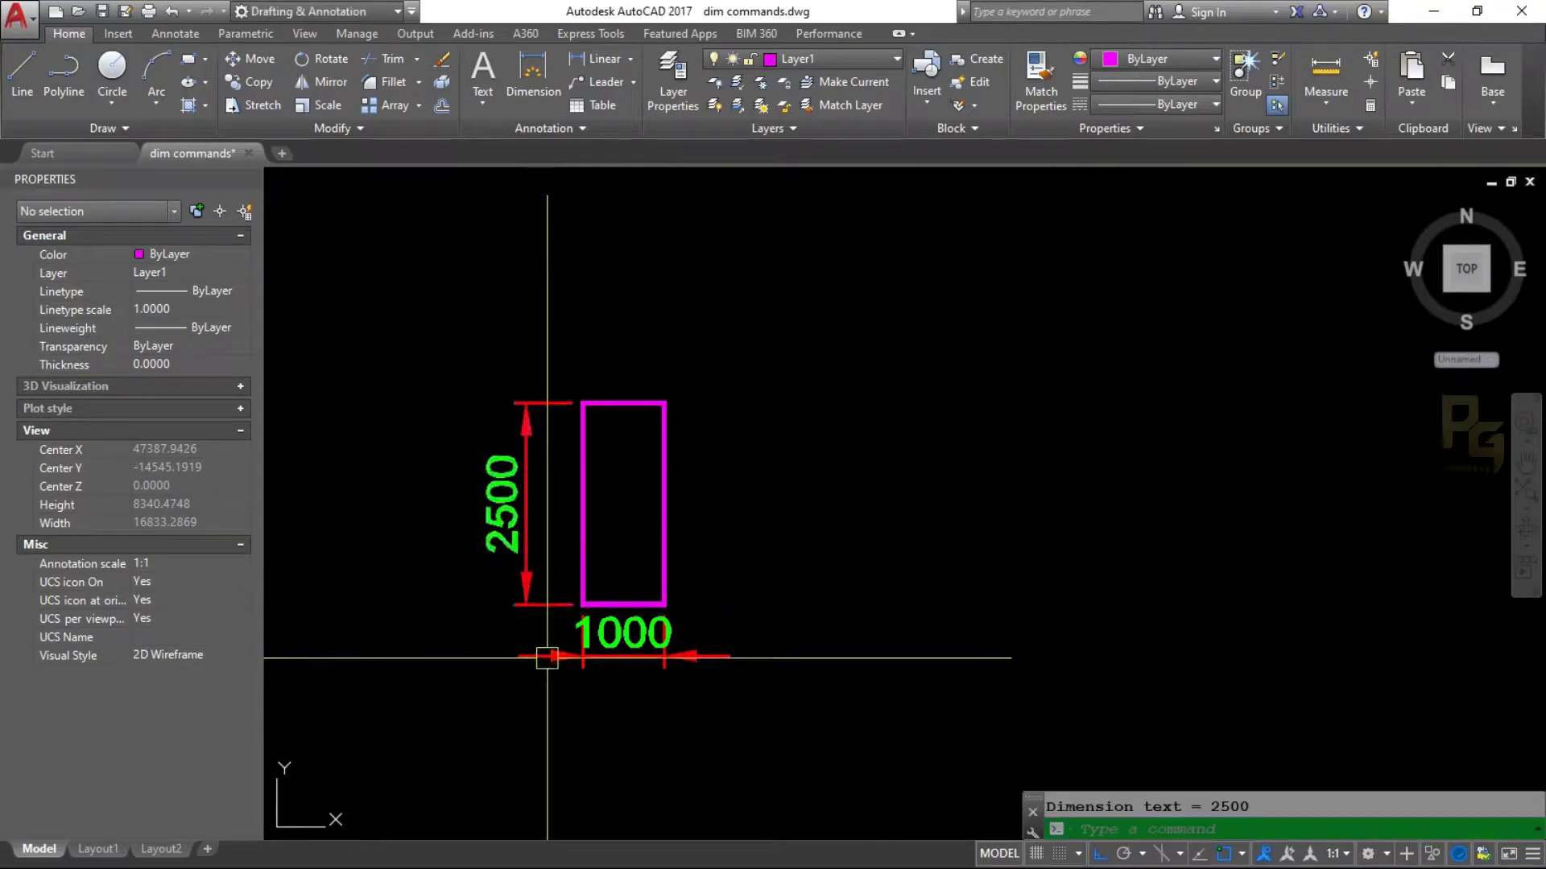
{"action": "scroll", "coordinate": [554, 604], "scroll_direction": "up", "scroll_amount": 2}
{"action": "type", "text": "p"}
{"action": "key", "text": "Return"}
{"action": "left_click_drag", "start_coordinate": [628, 628], "coordinate": [630, 657]}
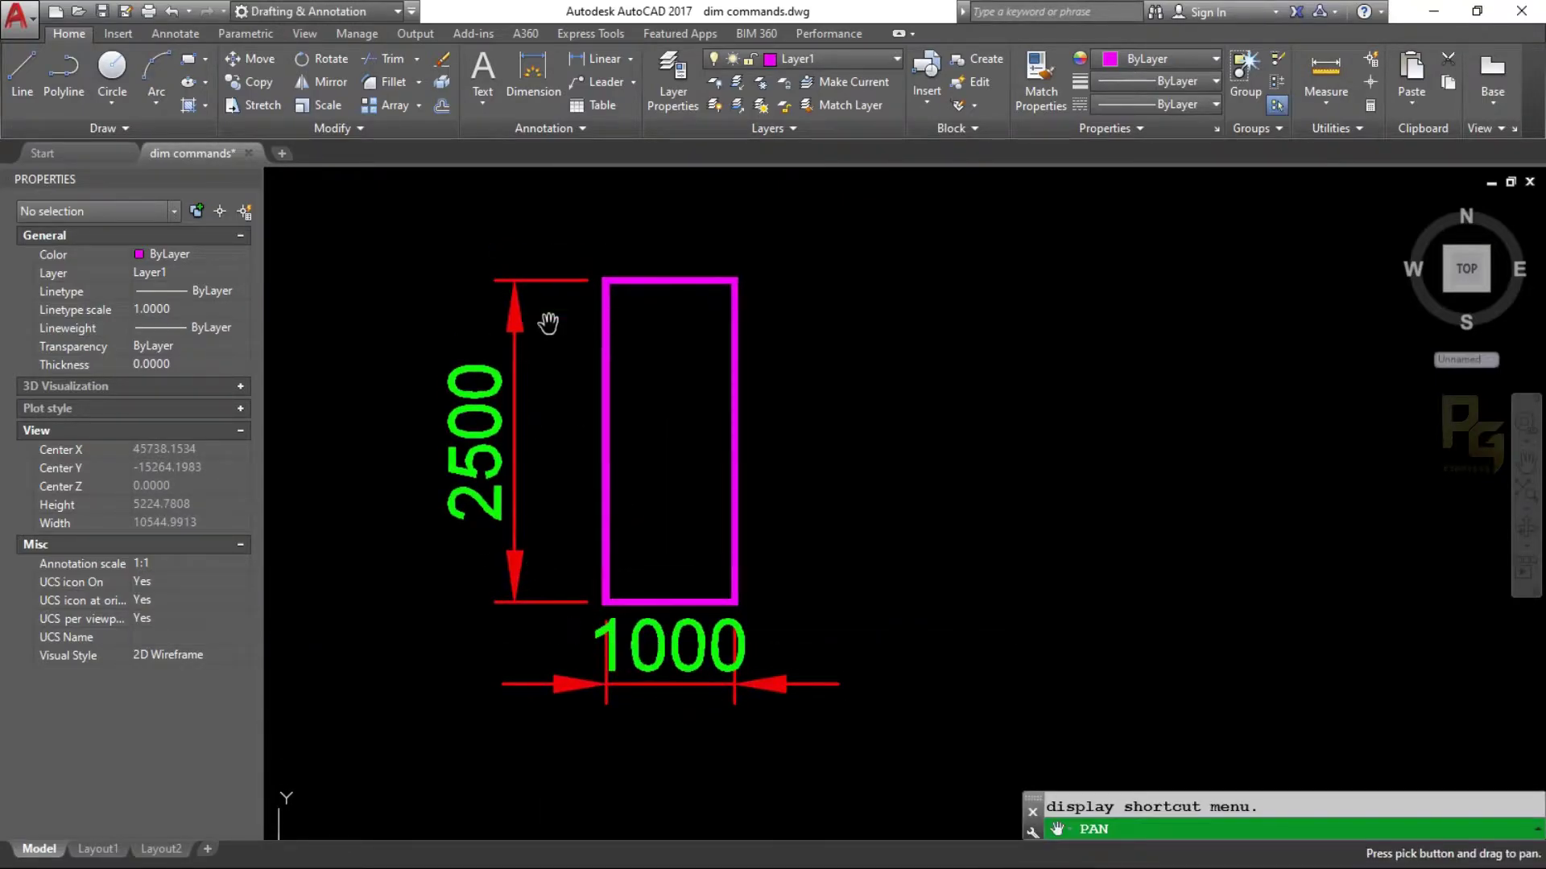
{"action": "left_click_drag", "start_coordinate": [577, 472], "coordinate": [560, 510]}
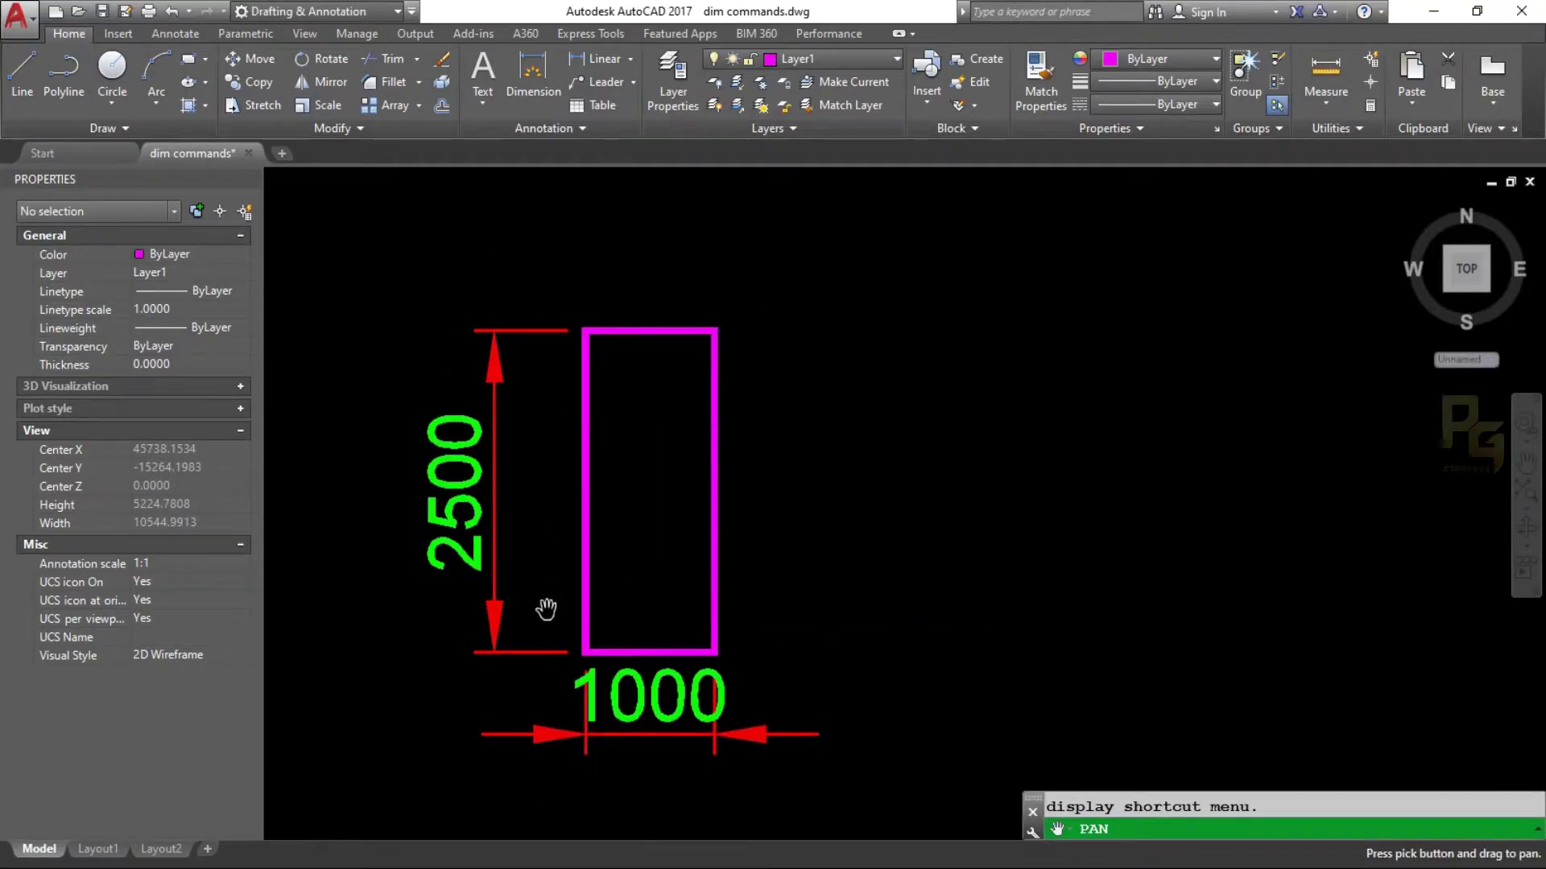
{"action": "scroll", "coordinate": [555, 611], "scroll_direction": "down", "scroll_amount": 2}
{"action": "left_click_drag", "start_coordinate": [686, 592], "coordinate": [677, 591]}
{"action": "key", "text": "Escape"}
{"action": "middle_click_drag", "start_coordinate": [748, 587], "coordinate": [706, 582]}
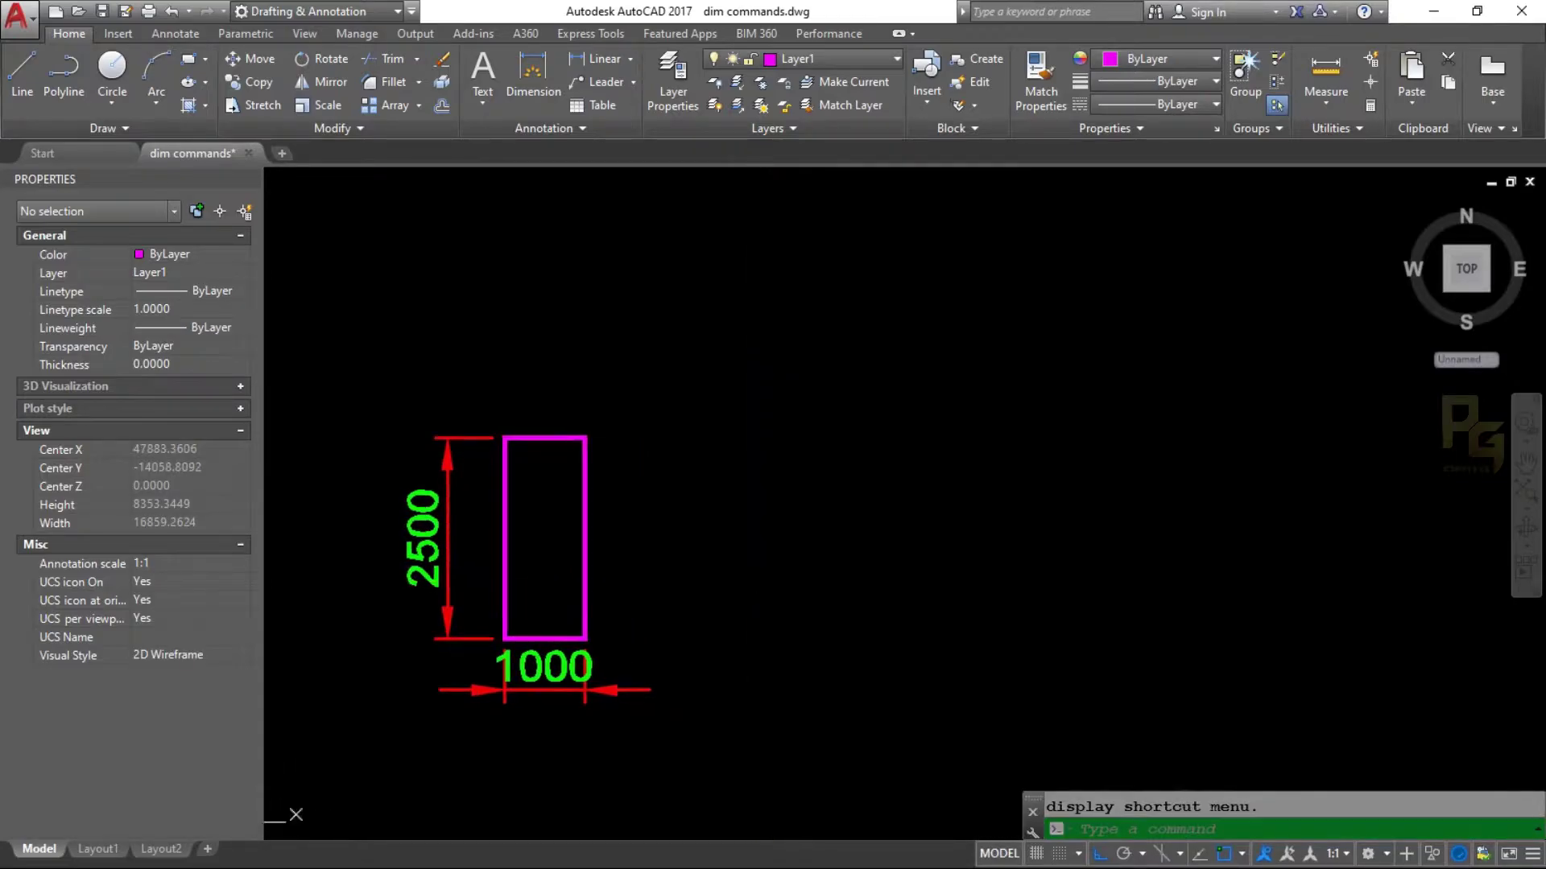
{"action": "type", "text": "RE"}
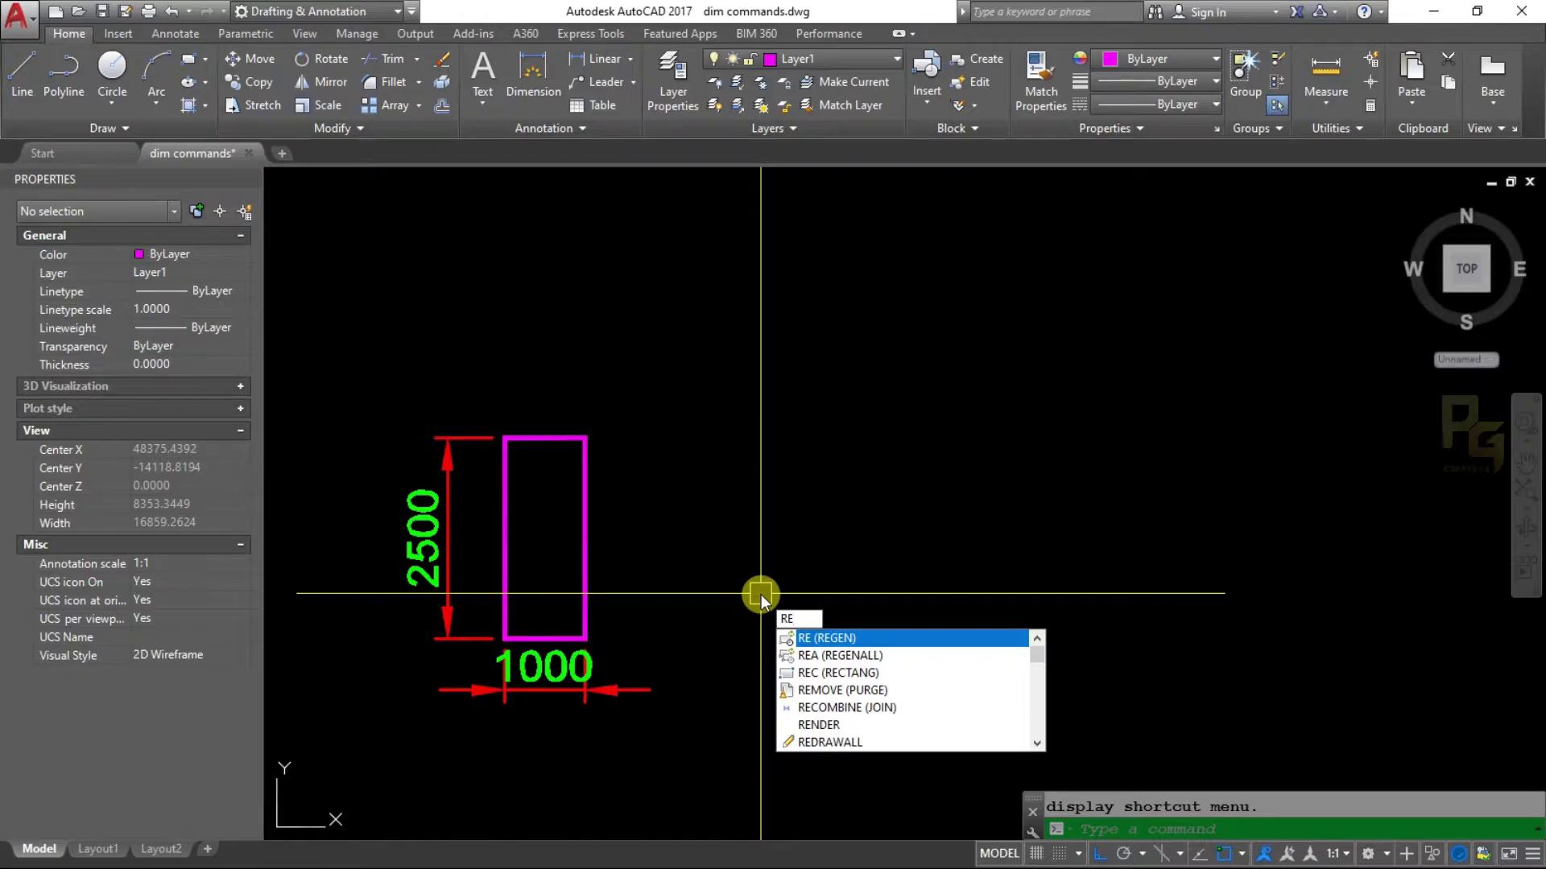
{"action": "type", "text": "C"}
- Draw a rectangle with 250 line width to the right of the dimensioned rectangle
{"action": "key", "text": "Return"}
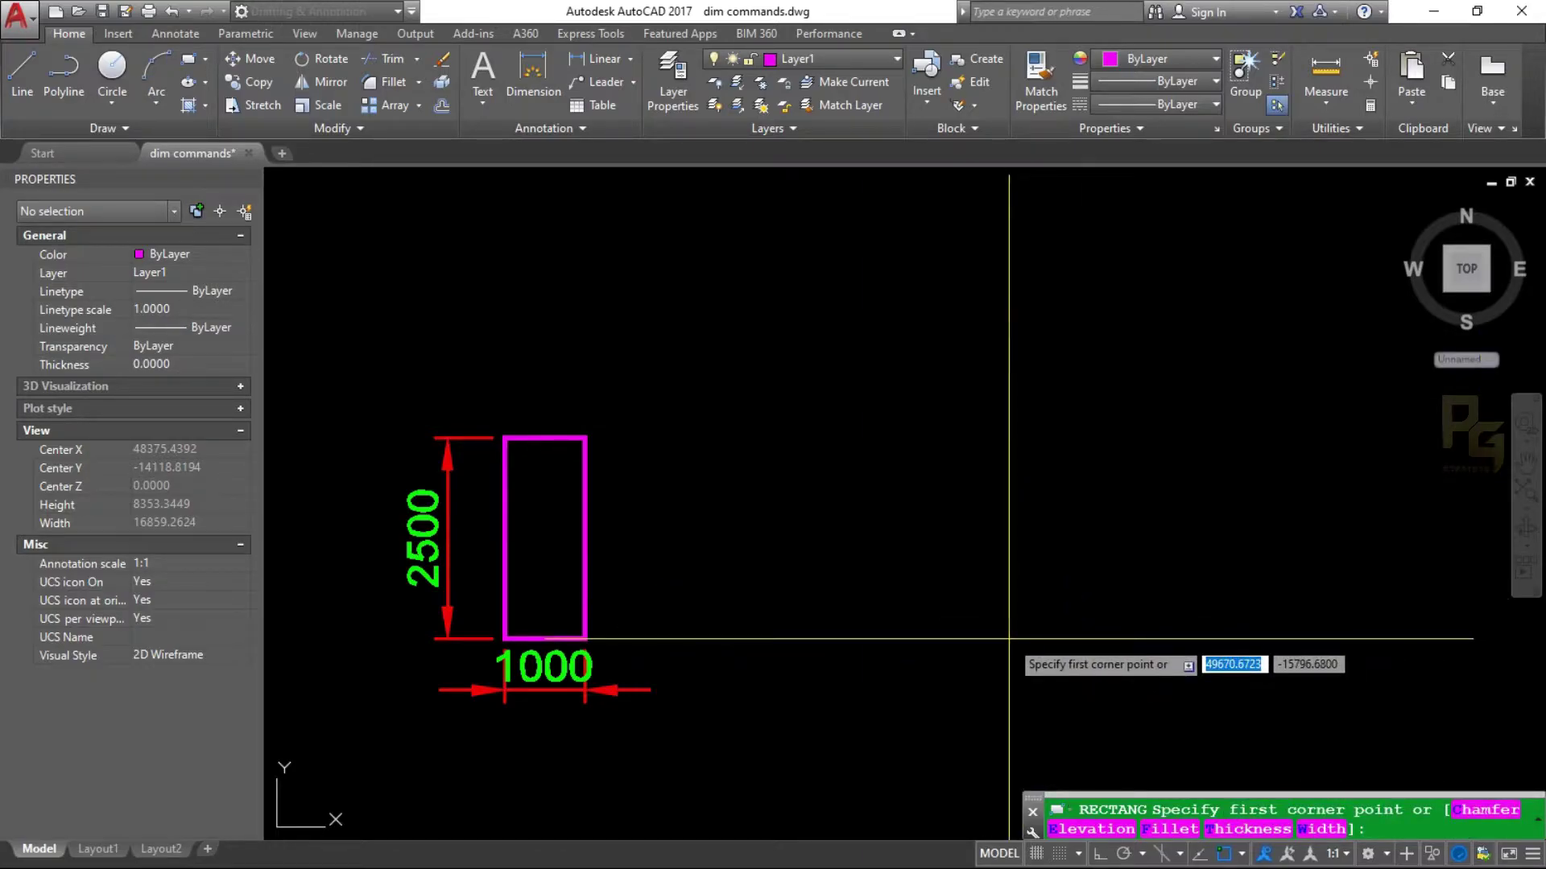
{"action": "middle_click_drag", "start_coordinate": [1003, 638], "coordinate": [928, 596]}
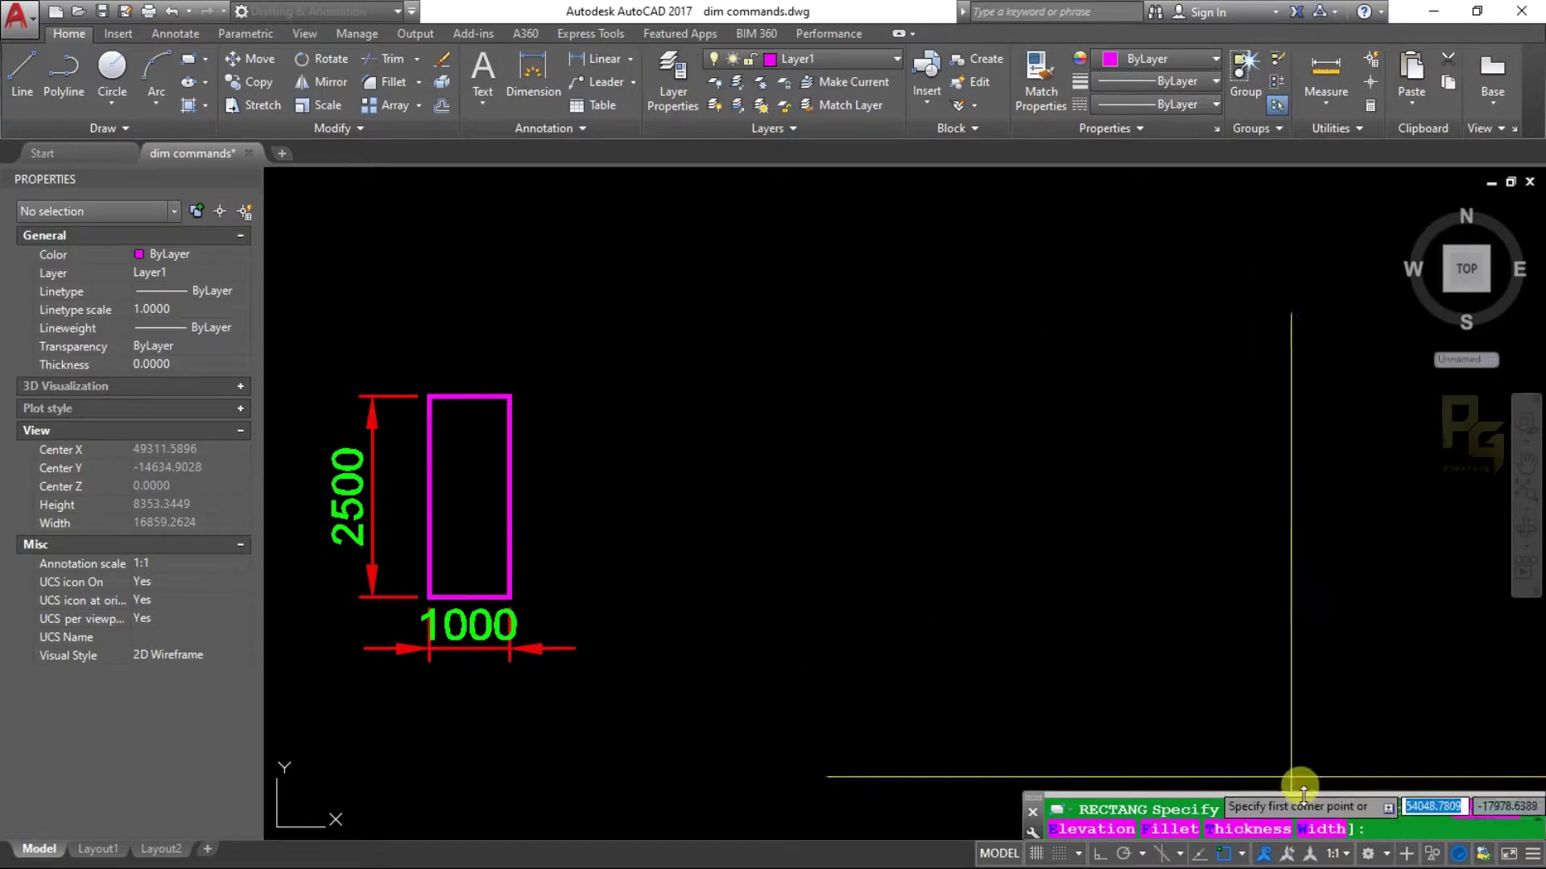
{"action": "left_click", "coordinate": [1321, 829]}
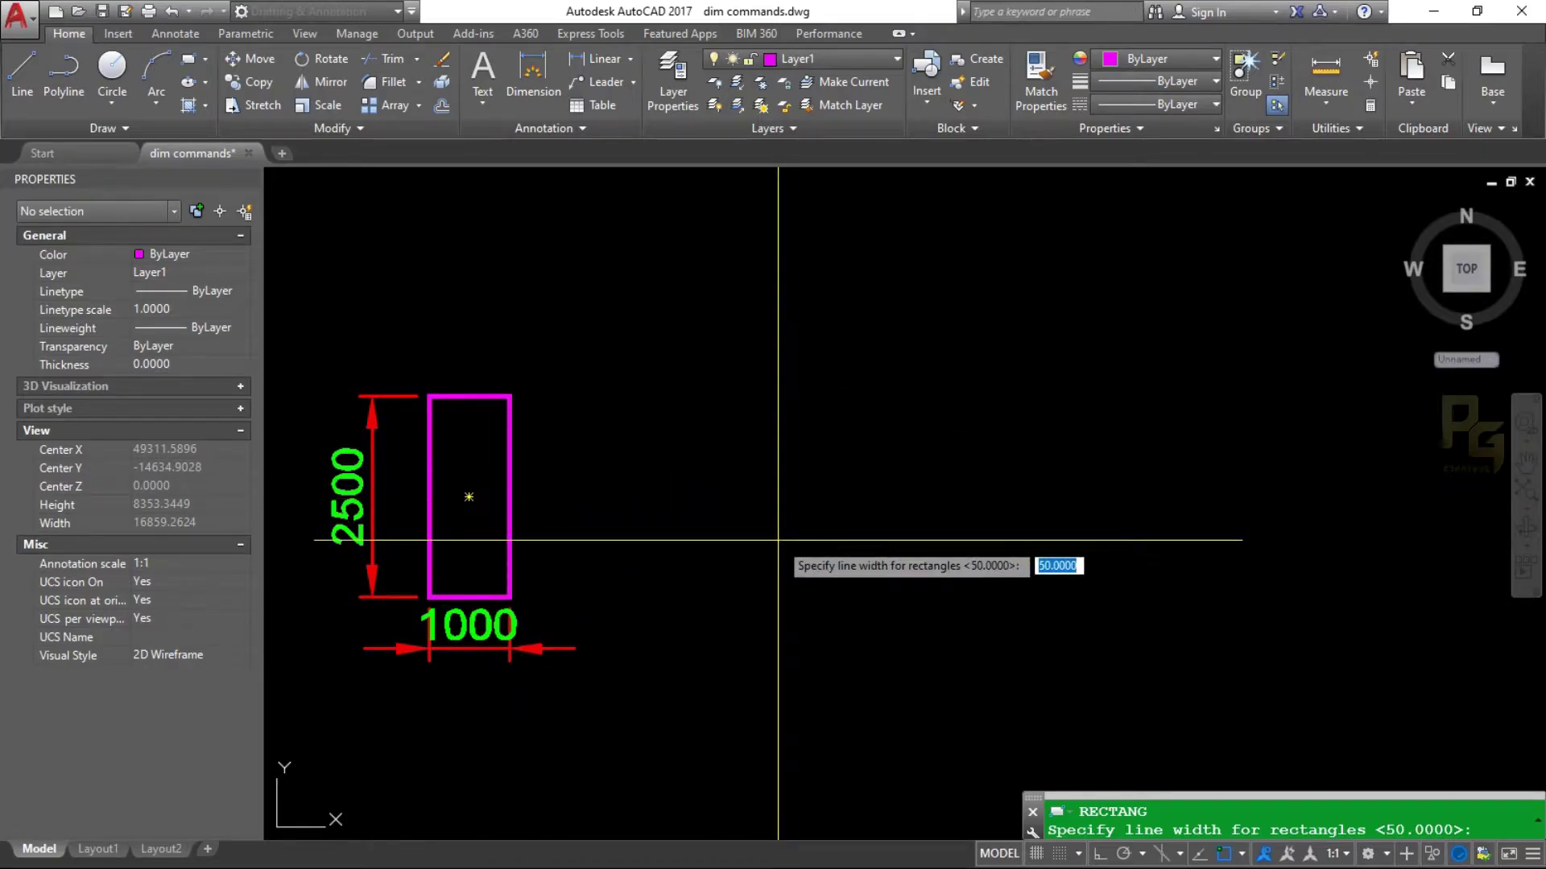
{"action": "type", "text": "250"}
{"action": "key", "text": "Return"}
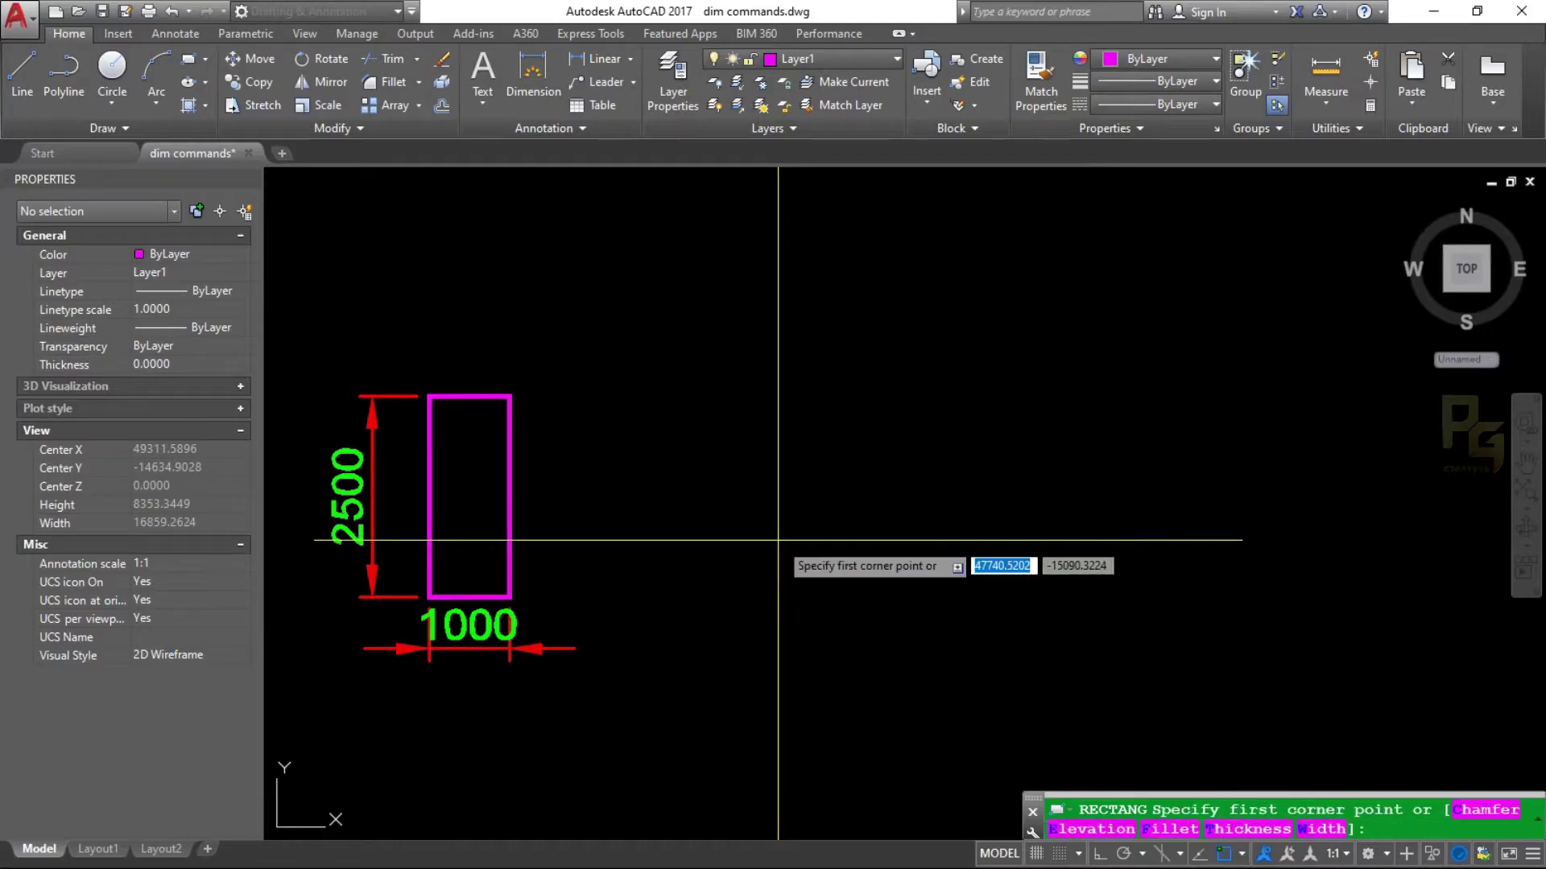
{"action": "left_click", "coordinate": [676, 591]}
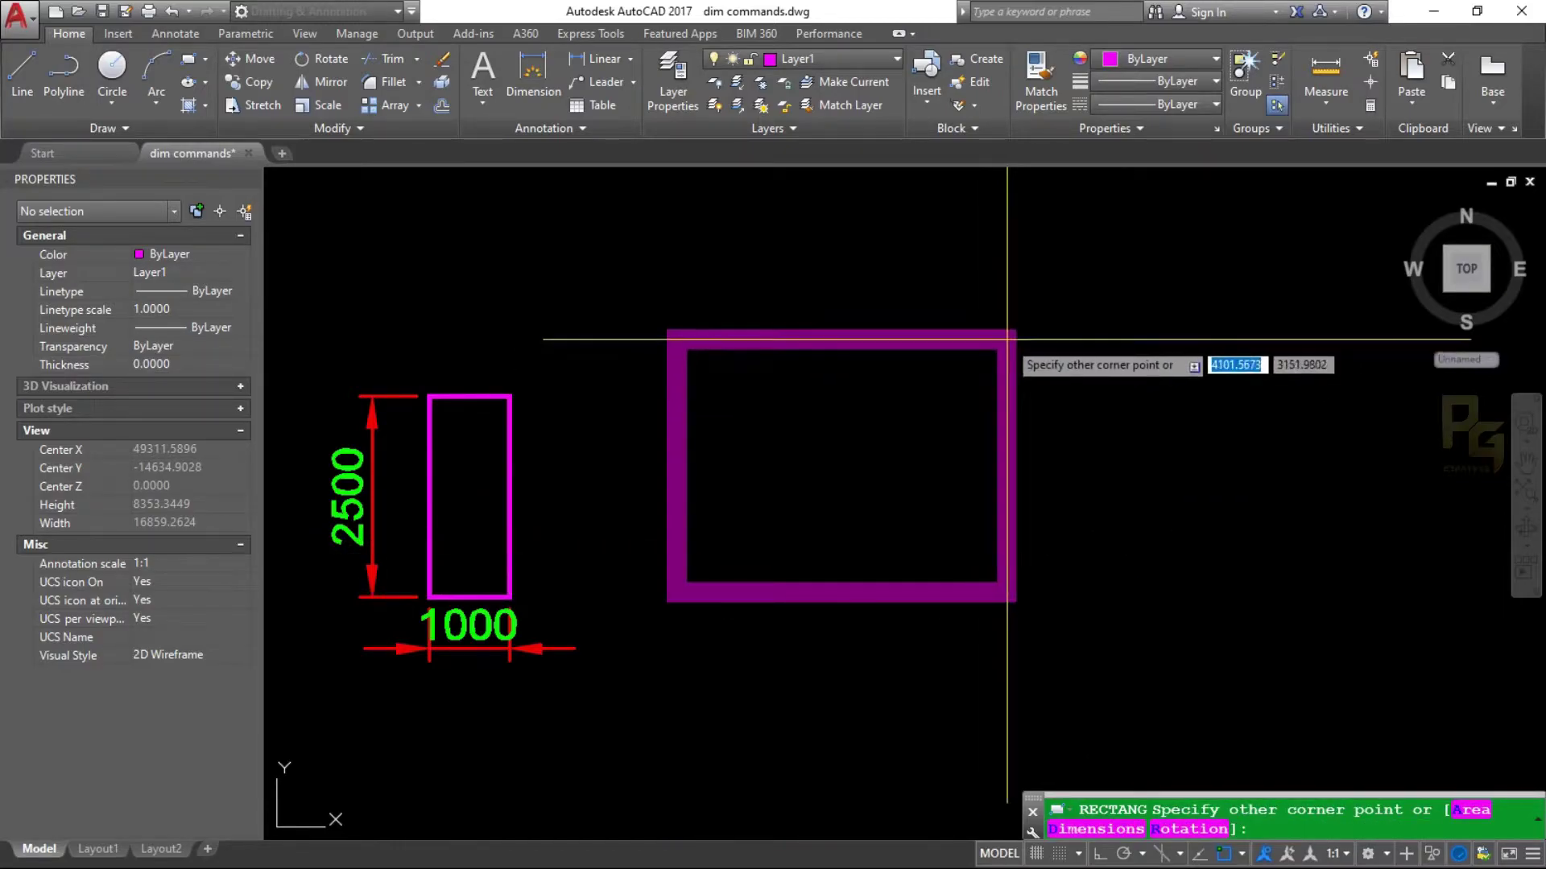
{"action": "left_click", "coordinate": [1007, 339]}
{"action": "type", "text": "p"}
{"action": "key", "text": "Return"}
{"action": "scroll", "coordinate": [720, 466], "scroll_direction": "up", "scroll_amount": 2}
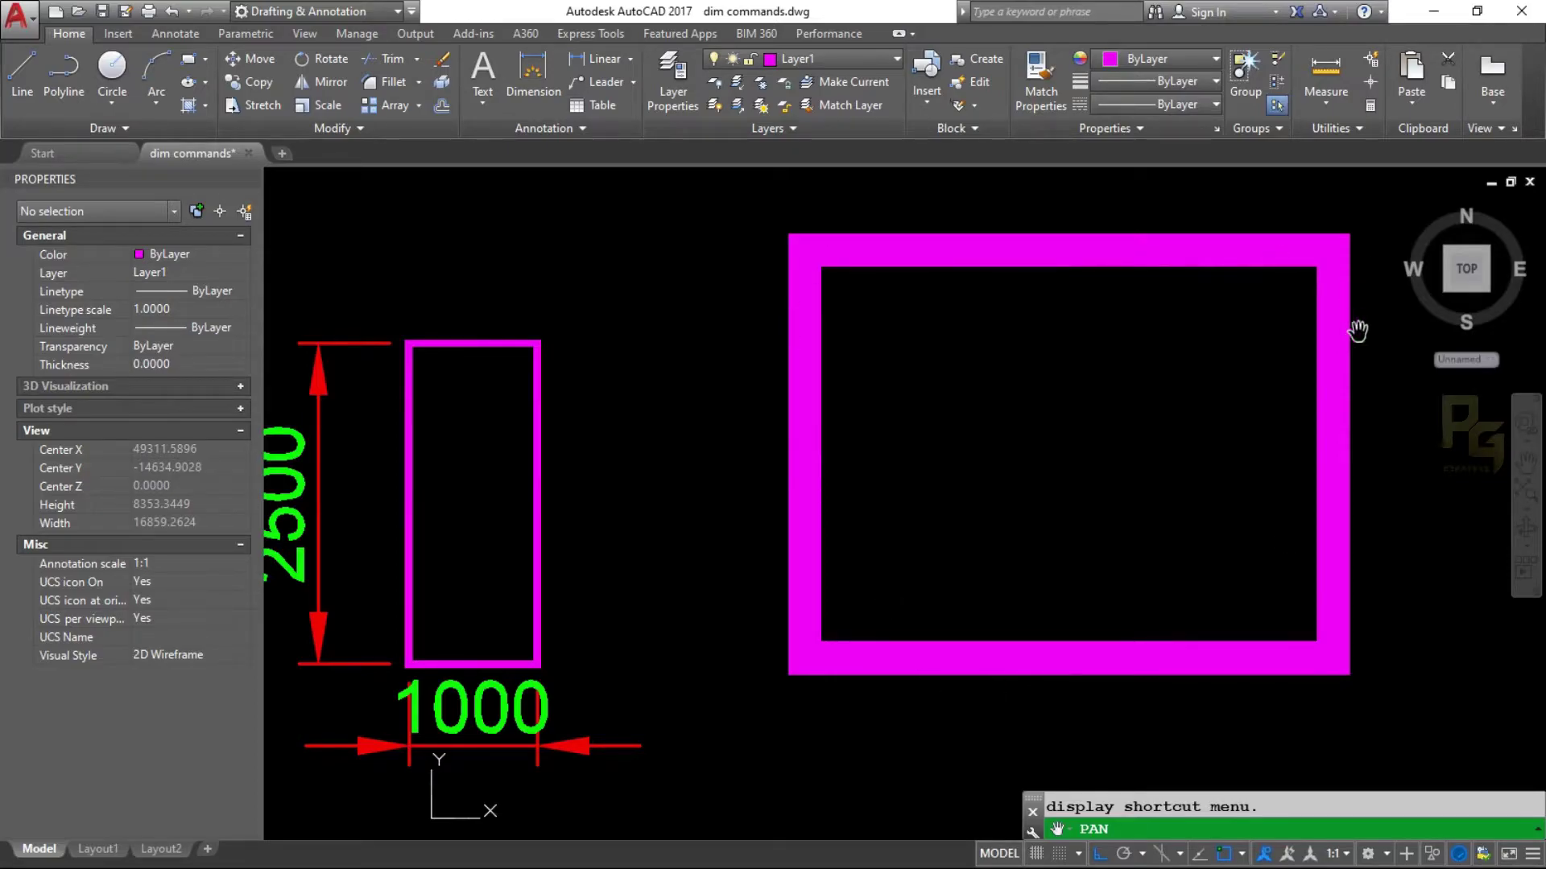
- Select the thick rectangle and set its Properties global width to 25, then 50
{"action": "key", "text": "Escape"}
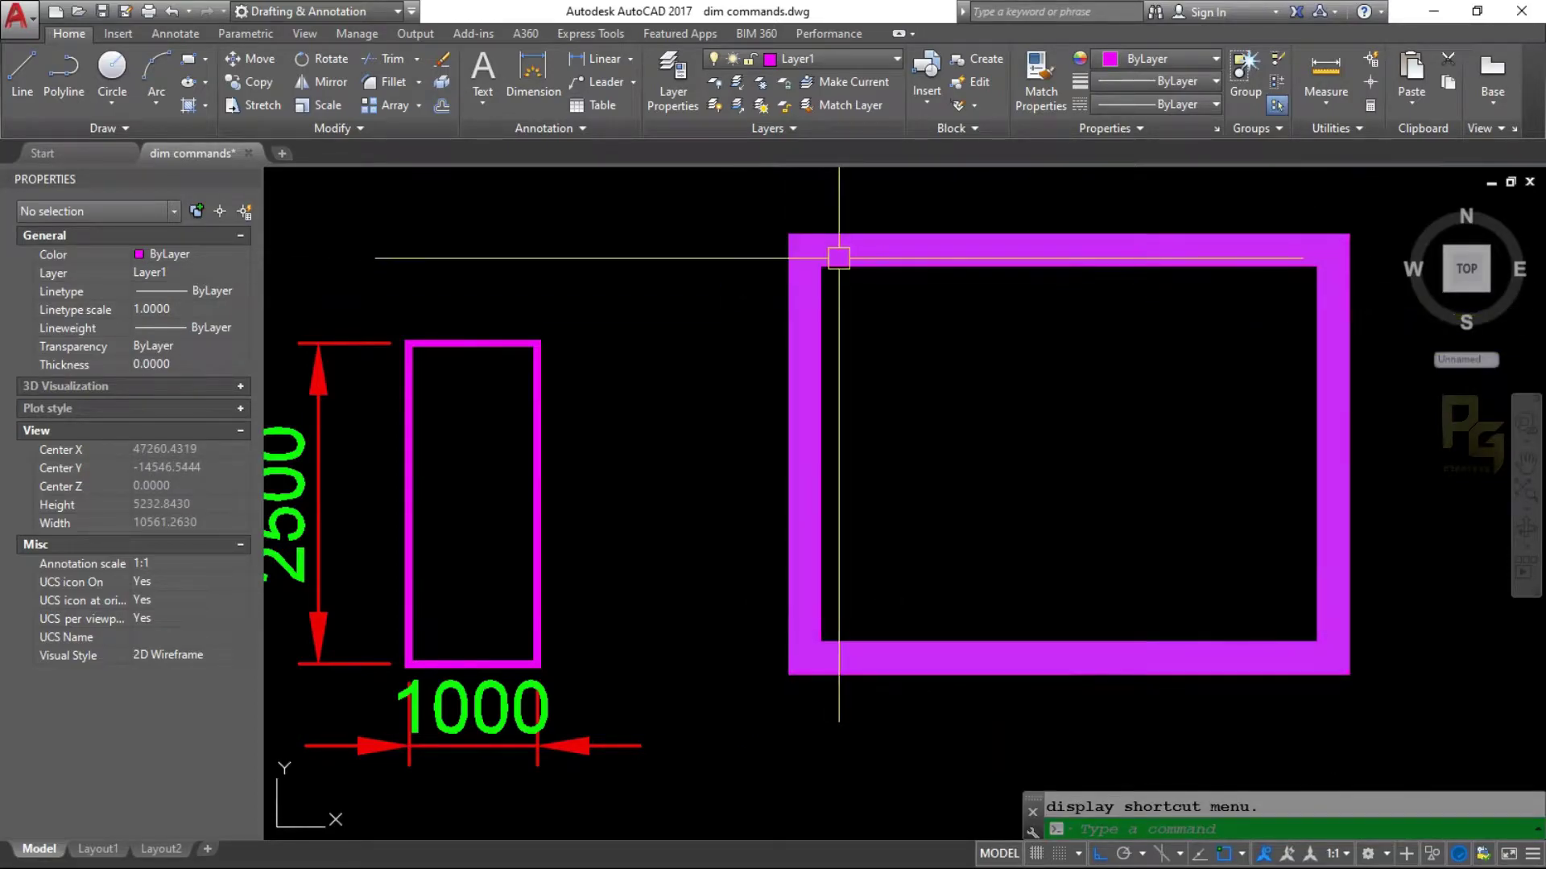
{"action": "key", "text": "Return"}
{"action": "key", "text": "Escape"}
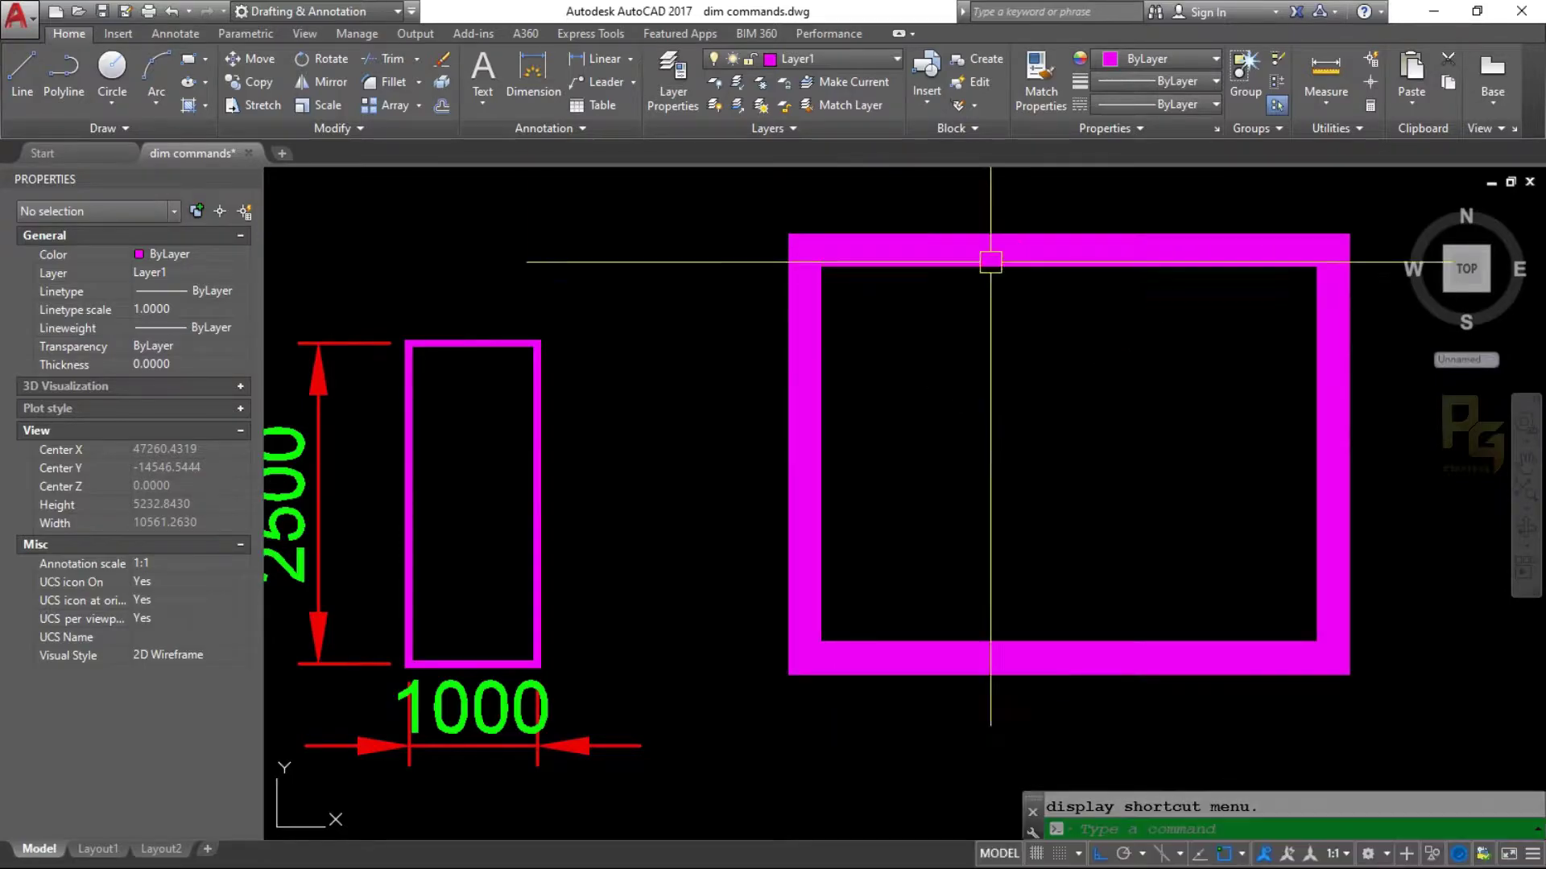
{"action": "left_click", "coordinate": [995, 256]}
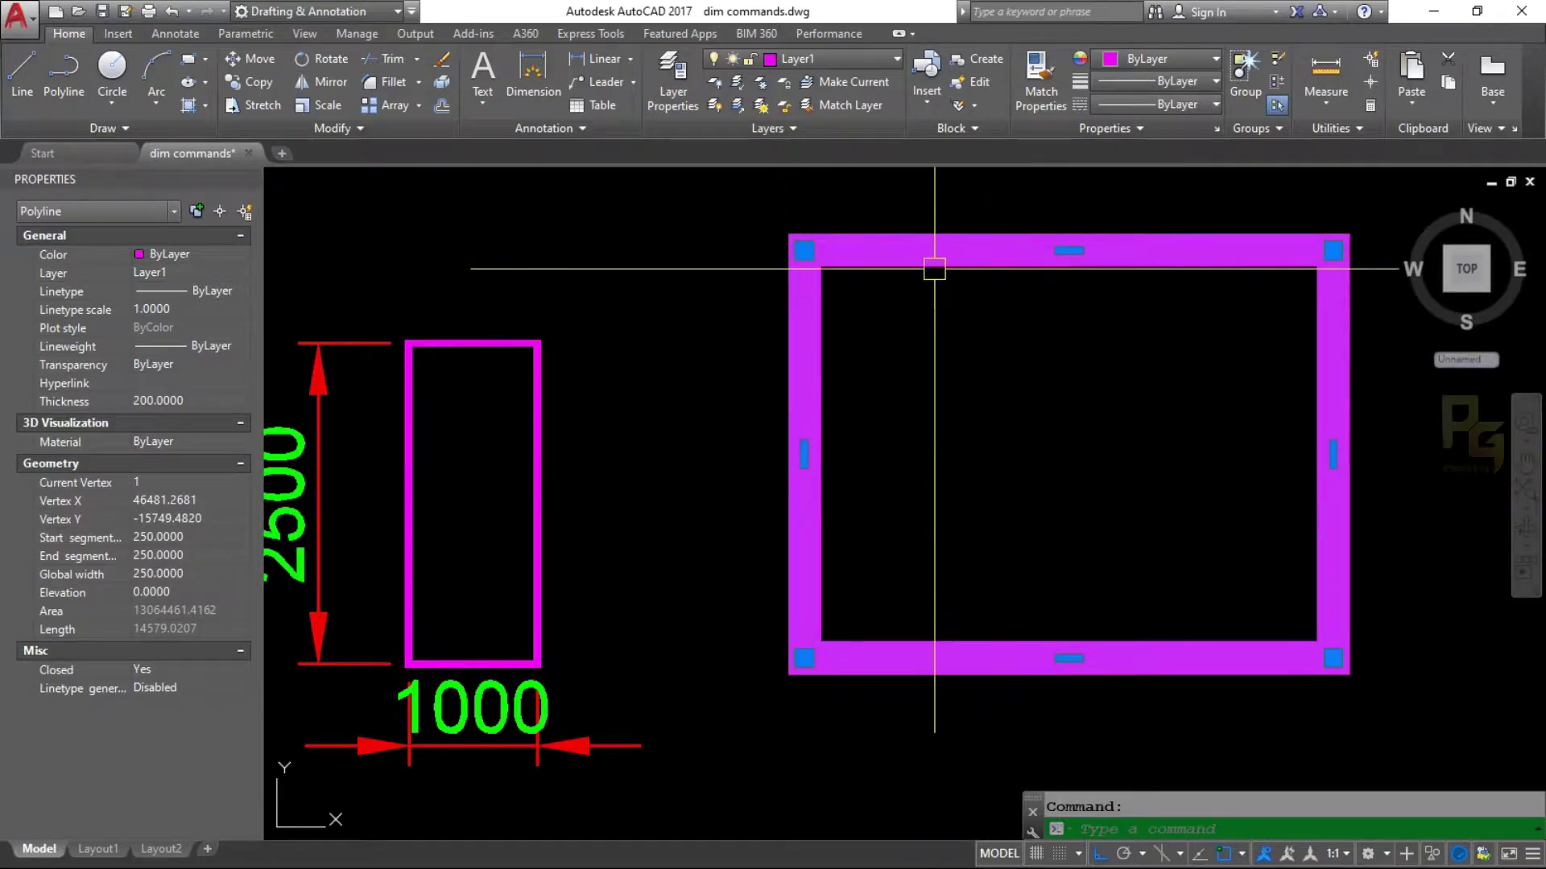
{"action": "left_click", "coordinate": [196, 571]}
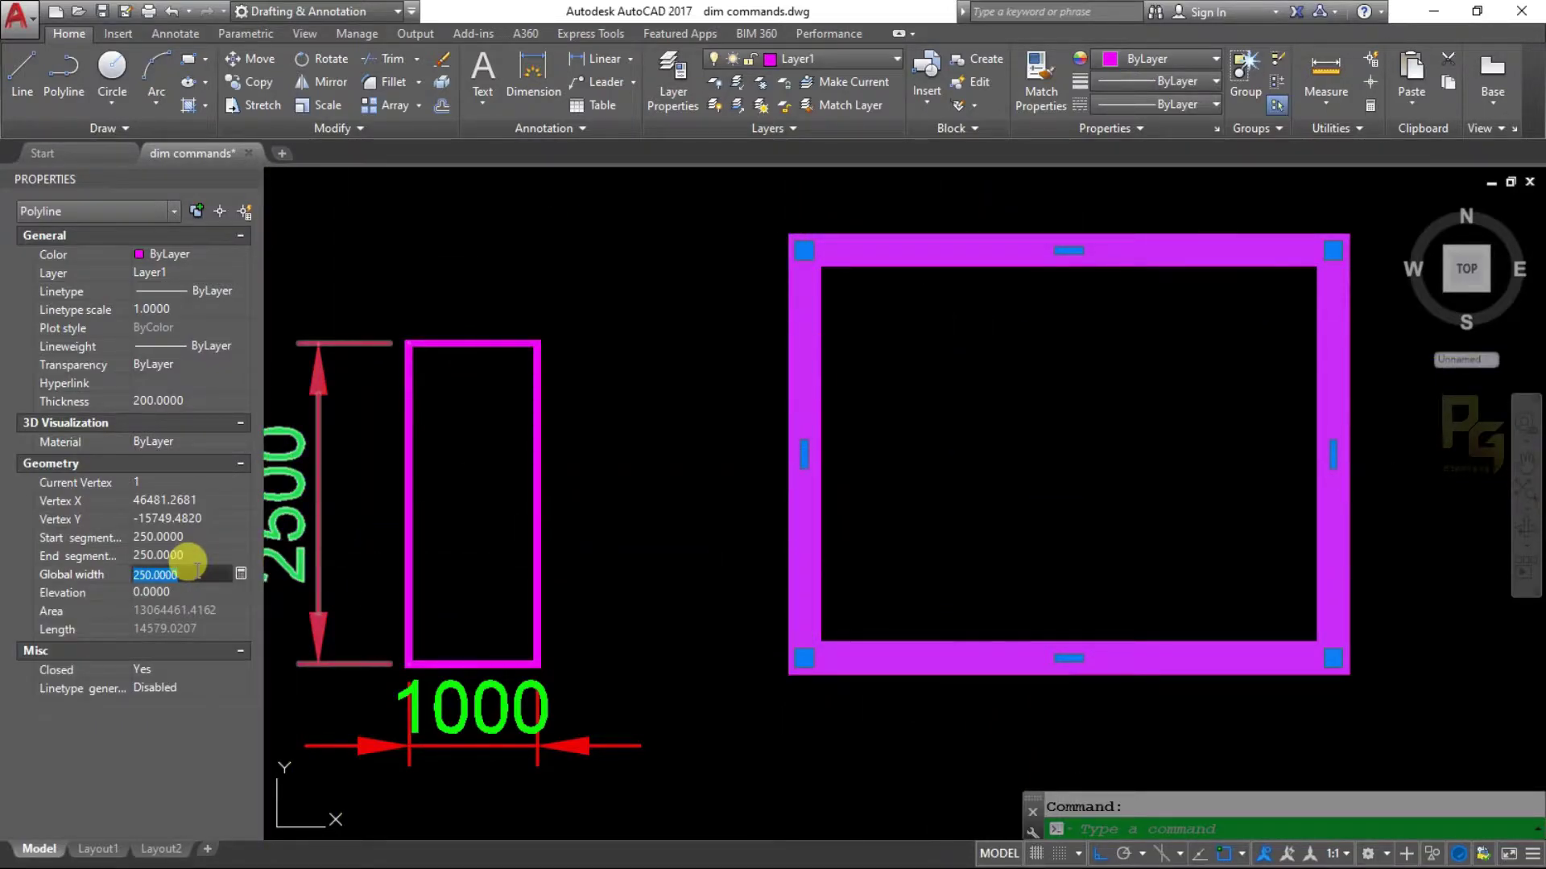
{"action": "type", "text": "2"}
{"action": "key", "text": "Return"}
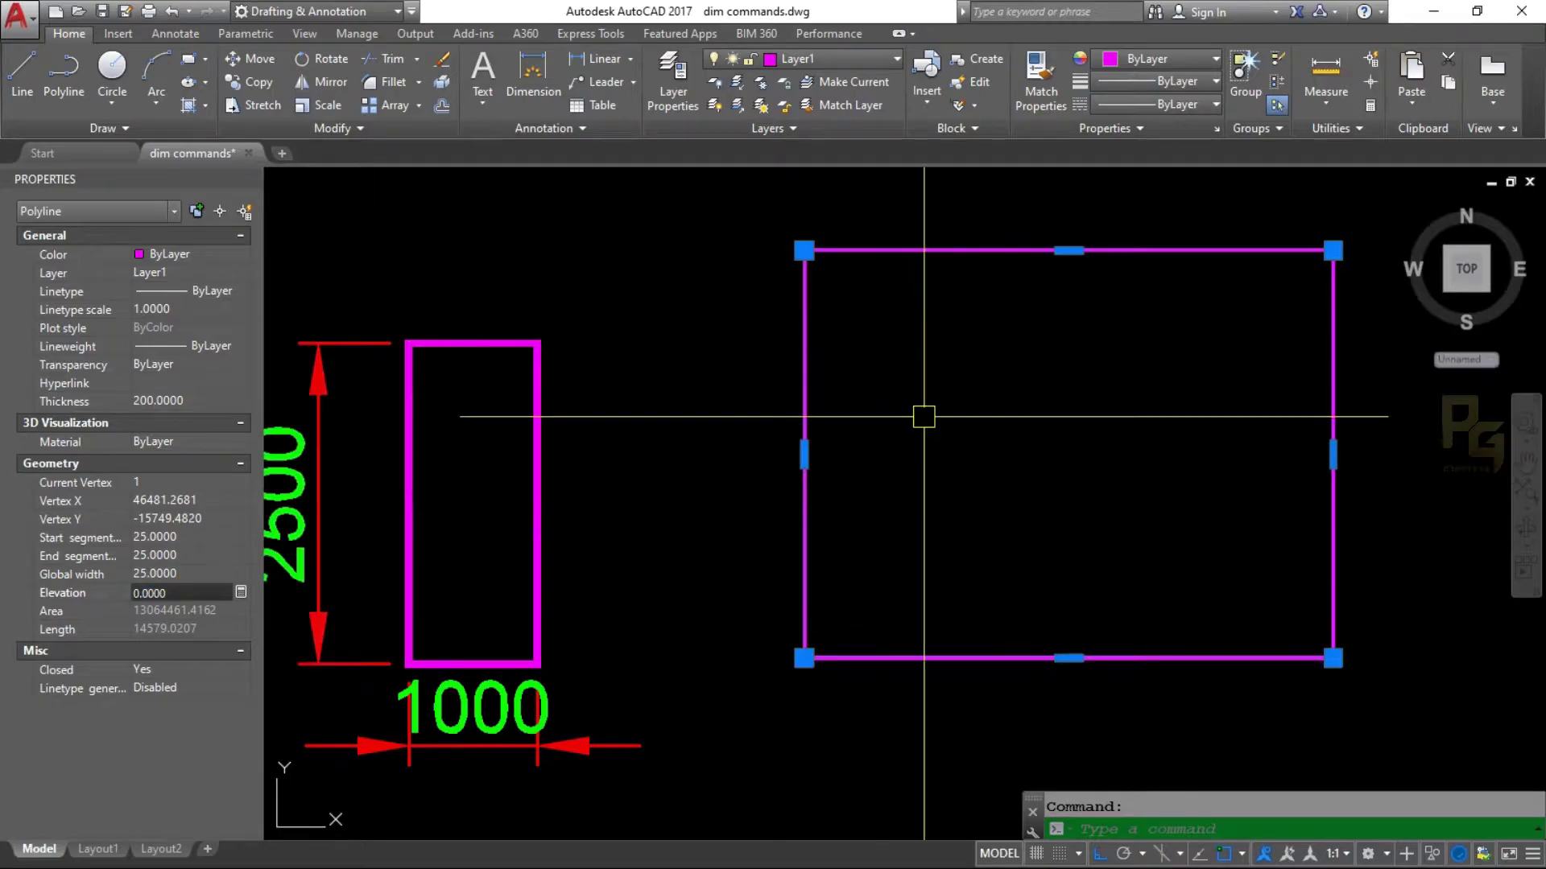
{"action": "left_click", "coordinate": [199, 586]}
{"action": "left_click", "coordinate": [189, 573]}
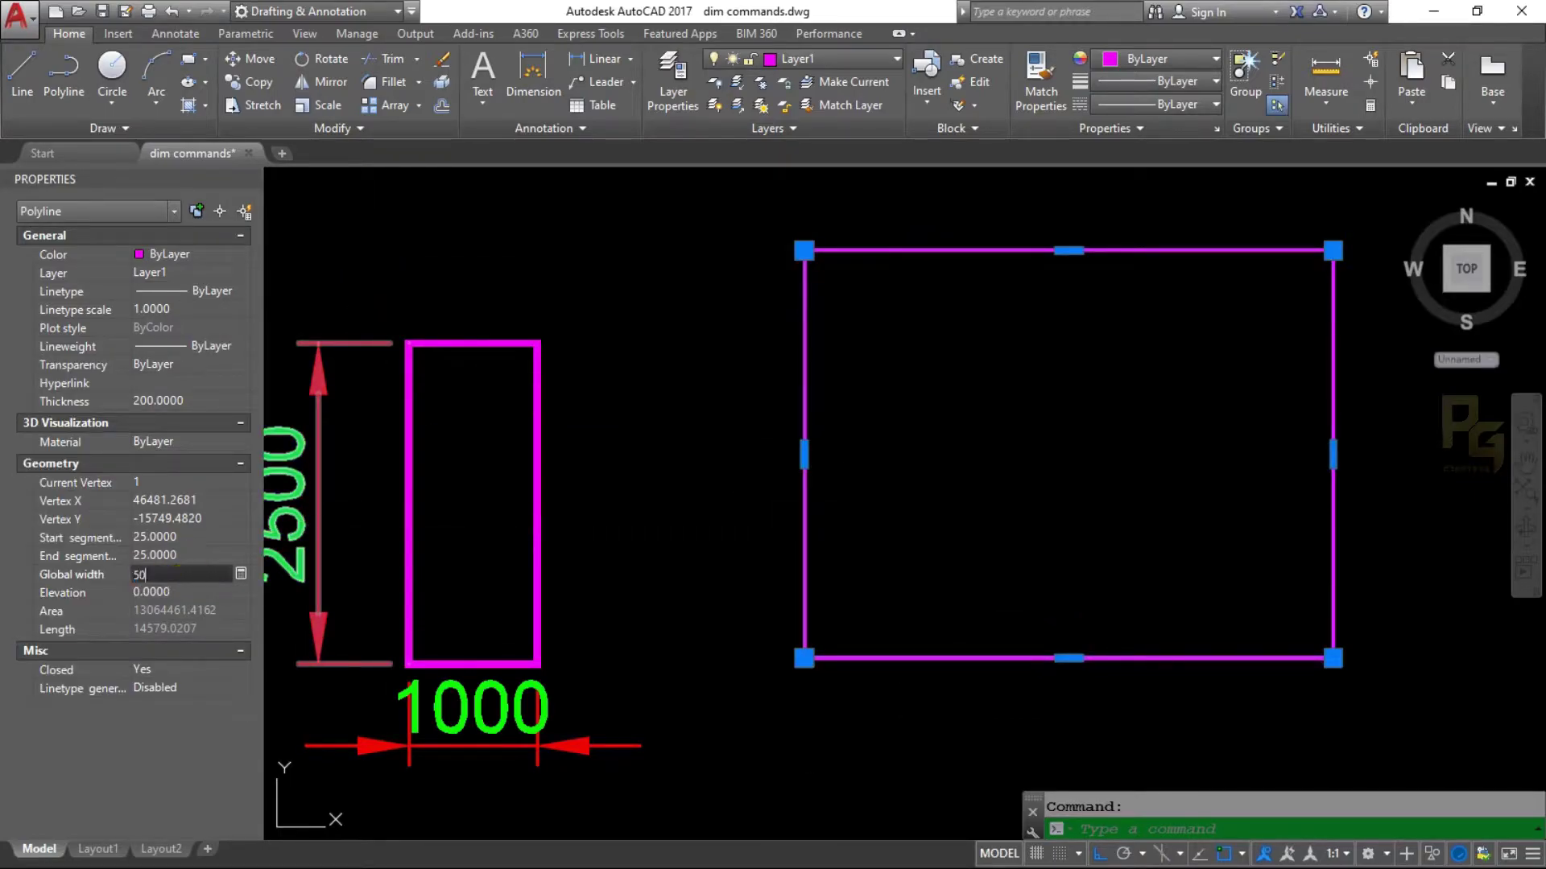
{"action": "type", "text": "50"}
{"action": "key", "text": "Return"}
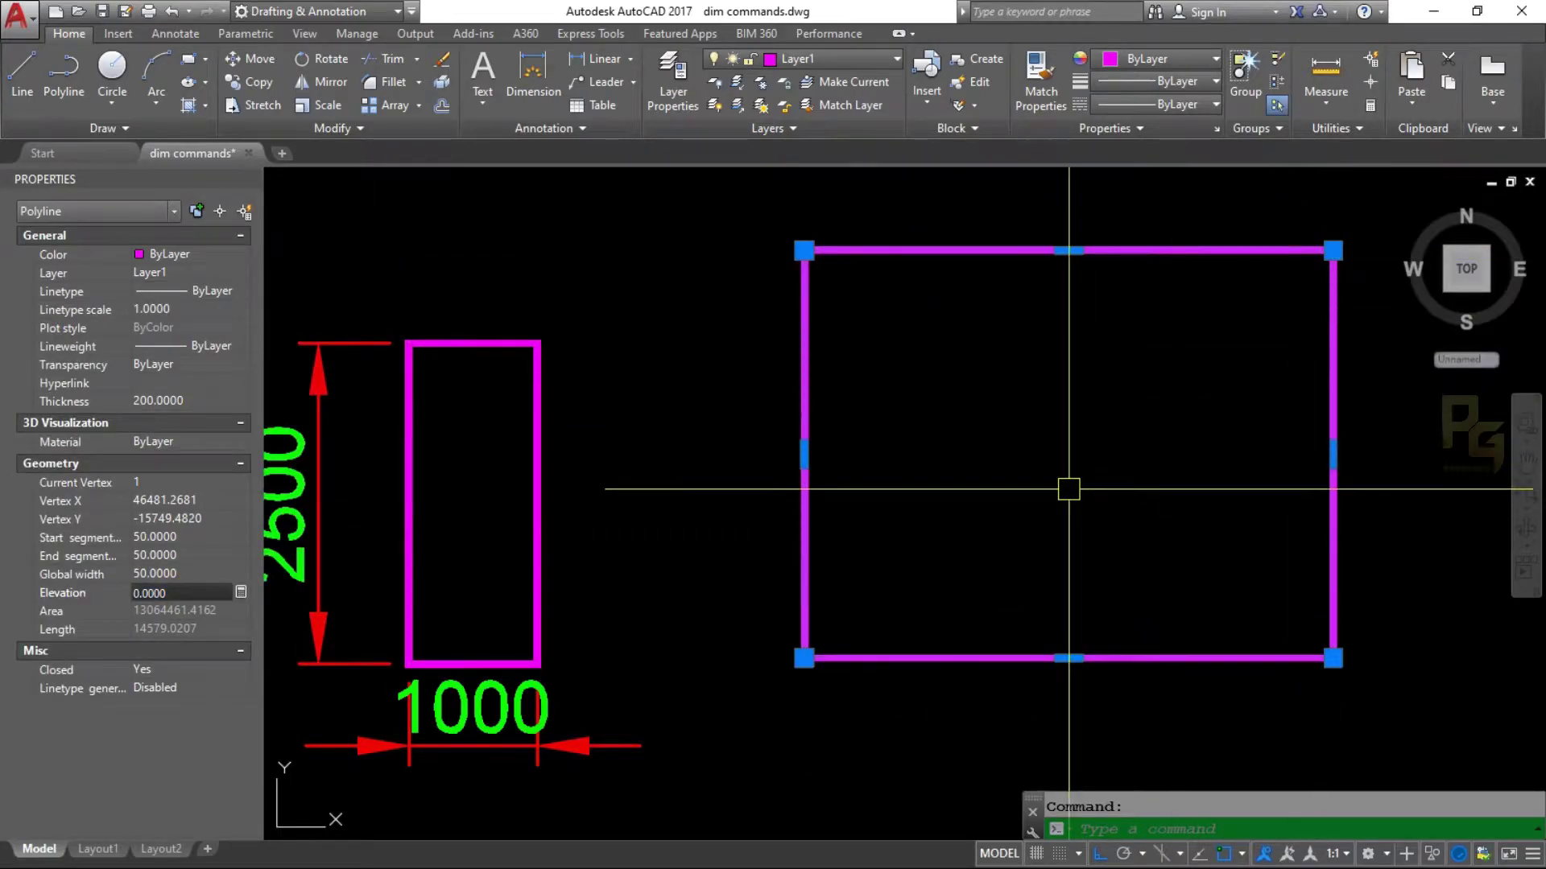
- Pan the view left and deselect the rectangle
{"action": "middle_click_drag", "start_coordinate": [1070, 487], "coordinate": [928, 495]}
{"action": "middle_click_drag", "start_coordinate": [825, 451], "coordinate": [854, 441]}
{"action": "scroll", "coordinate": [959, 438], "scroll_direction": "down", "scroll_amount": 2}
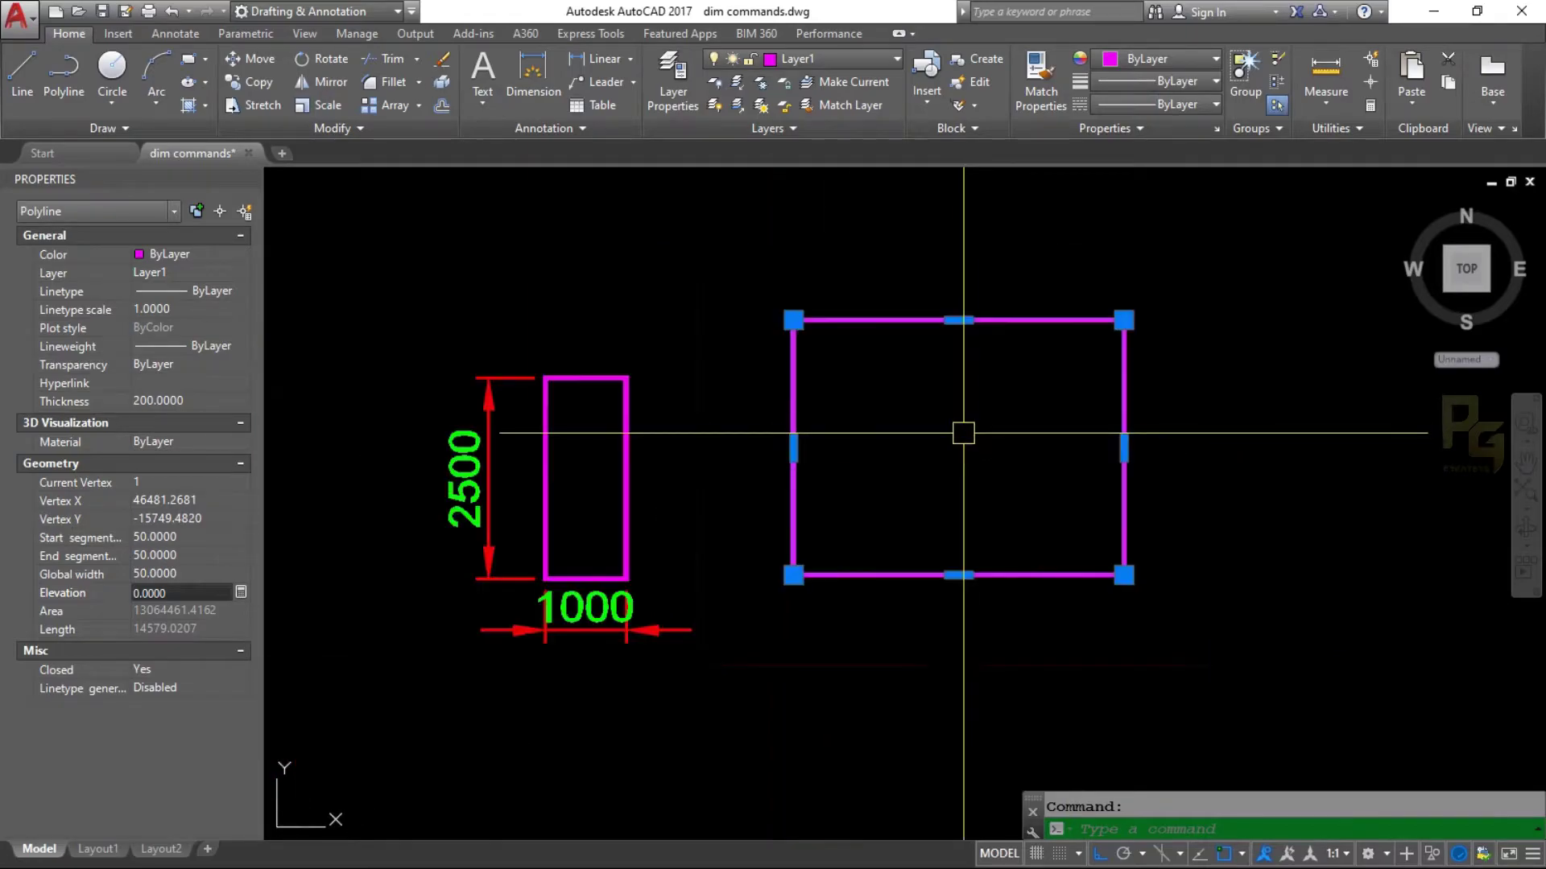
{"action": "key", "text": "Escape"}
{"action": "middle_click_drag", "start_coordinate": [963, 432], "coordinate": [883, 458]}
- Try a filleted rectangle with radius 25, then cancel the thick preview and restart
{"action": "type", "text": "rec"}
{"action": "key", "text": "Return"}
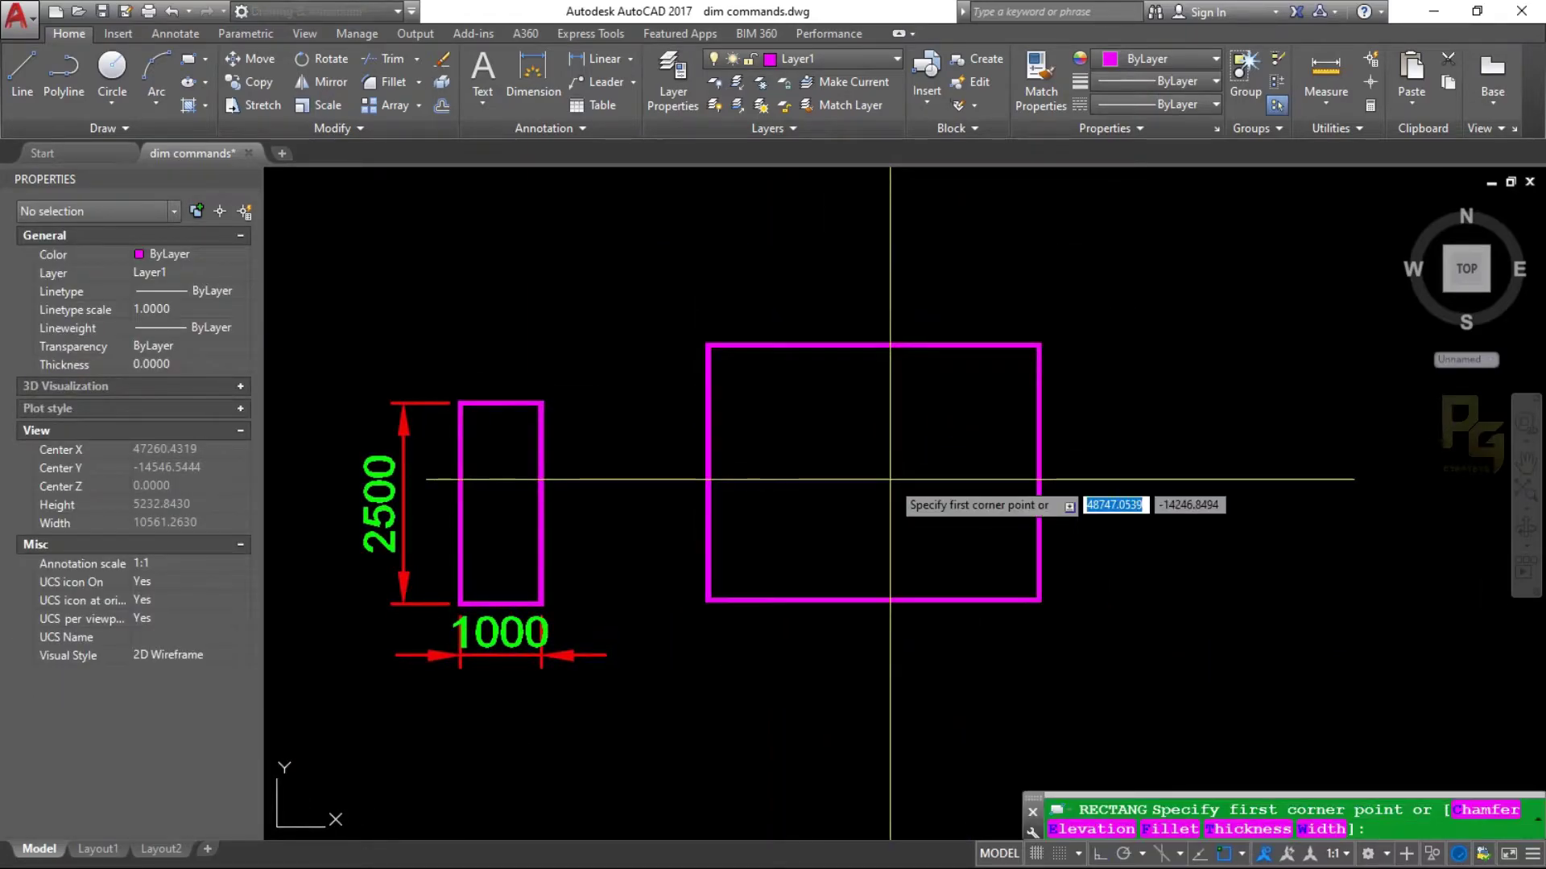
{"action": "middle_click_drag", "start_coordinate": [1176, 511], "coordinate": [1024, 473]}
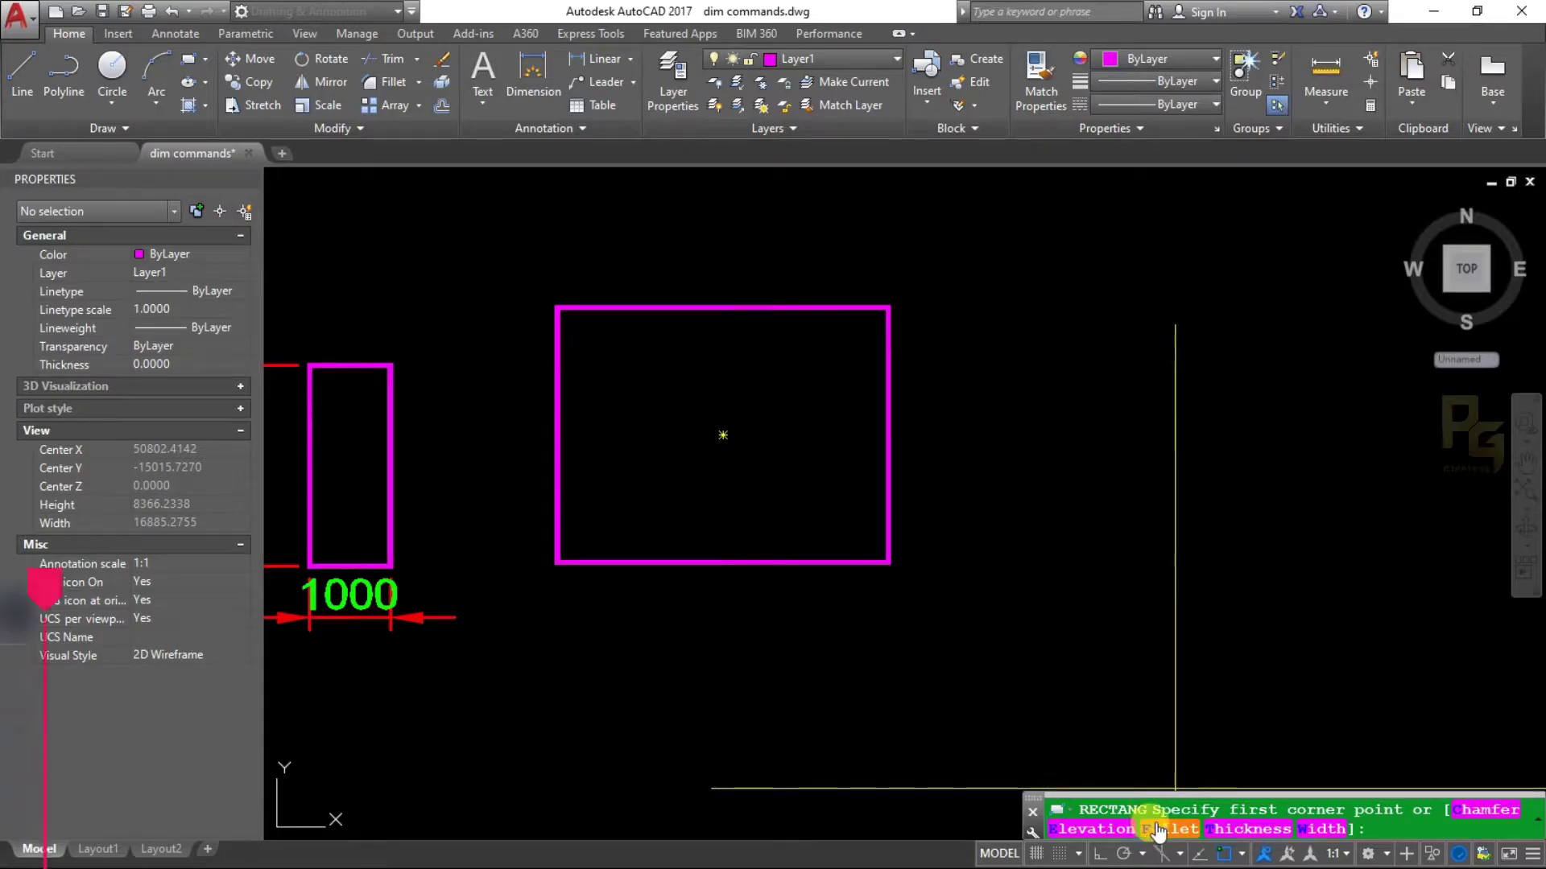
{"action": "middle_click_drag", "start_coordinate": [1100, 518], "coordinate": [1054, 538]}
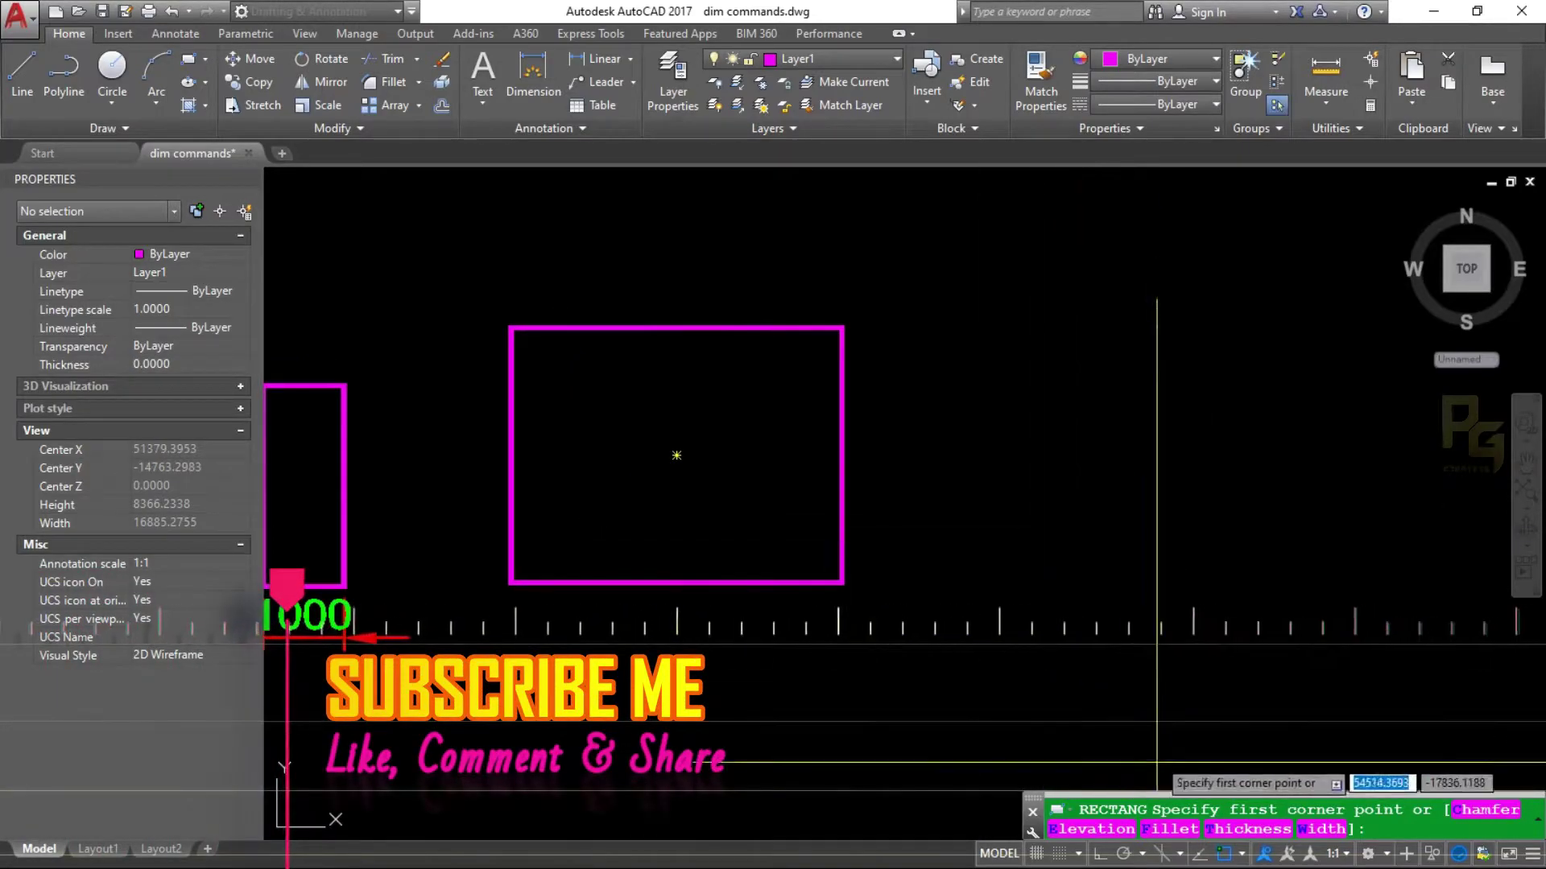
{"action": "left_click", "coordinate": [1168, 829]}
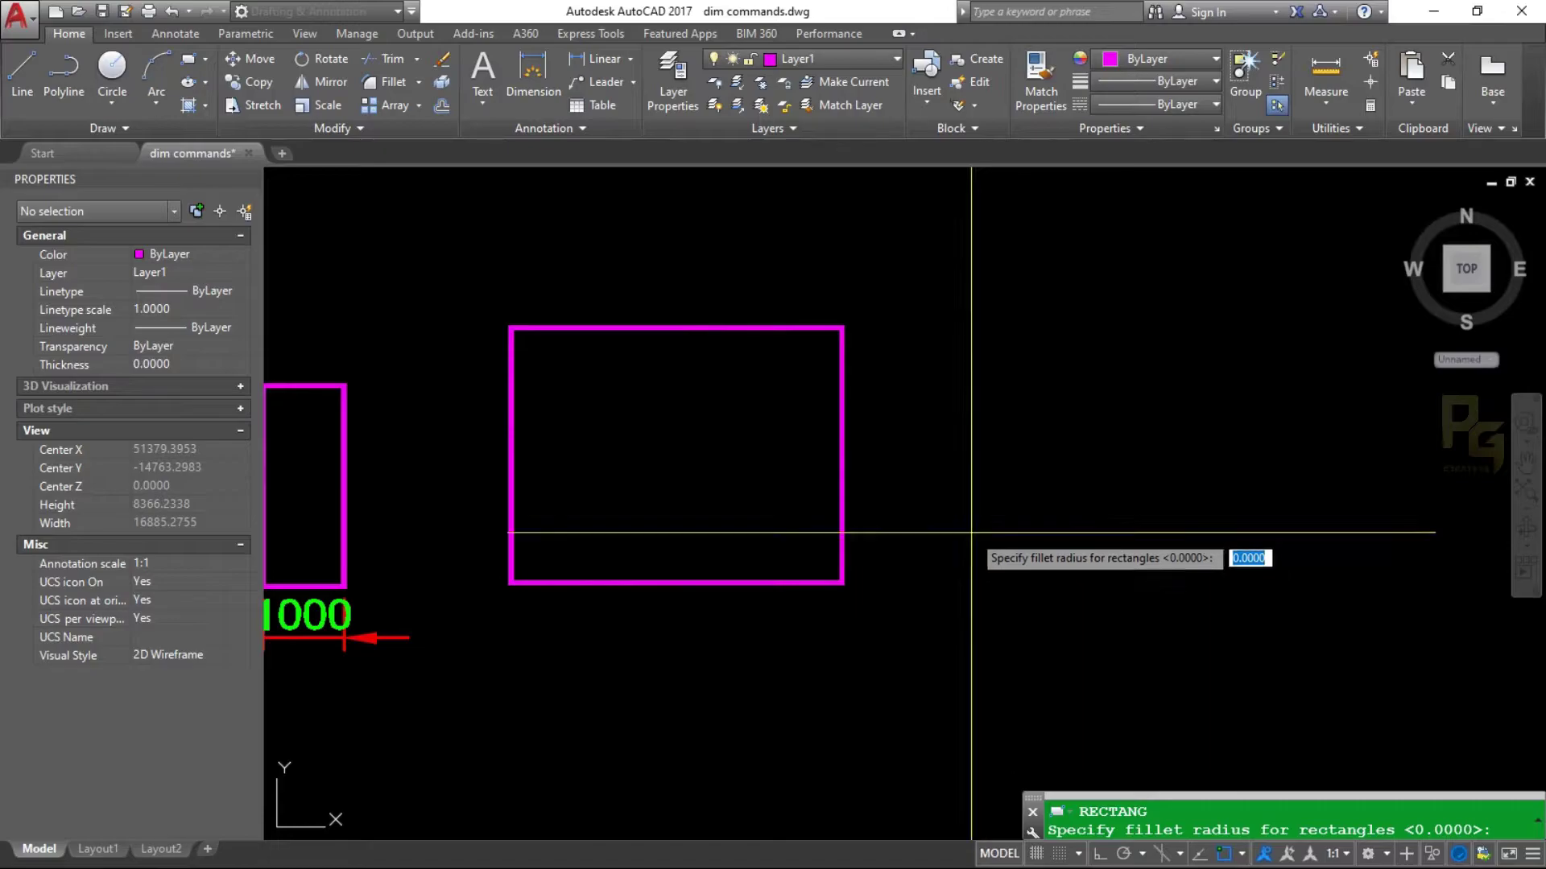
{"action": "middle_click_drag", "start_coordinate": [983, 549], "coordinate": [1118, 531]}
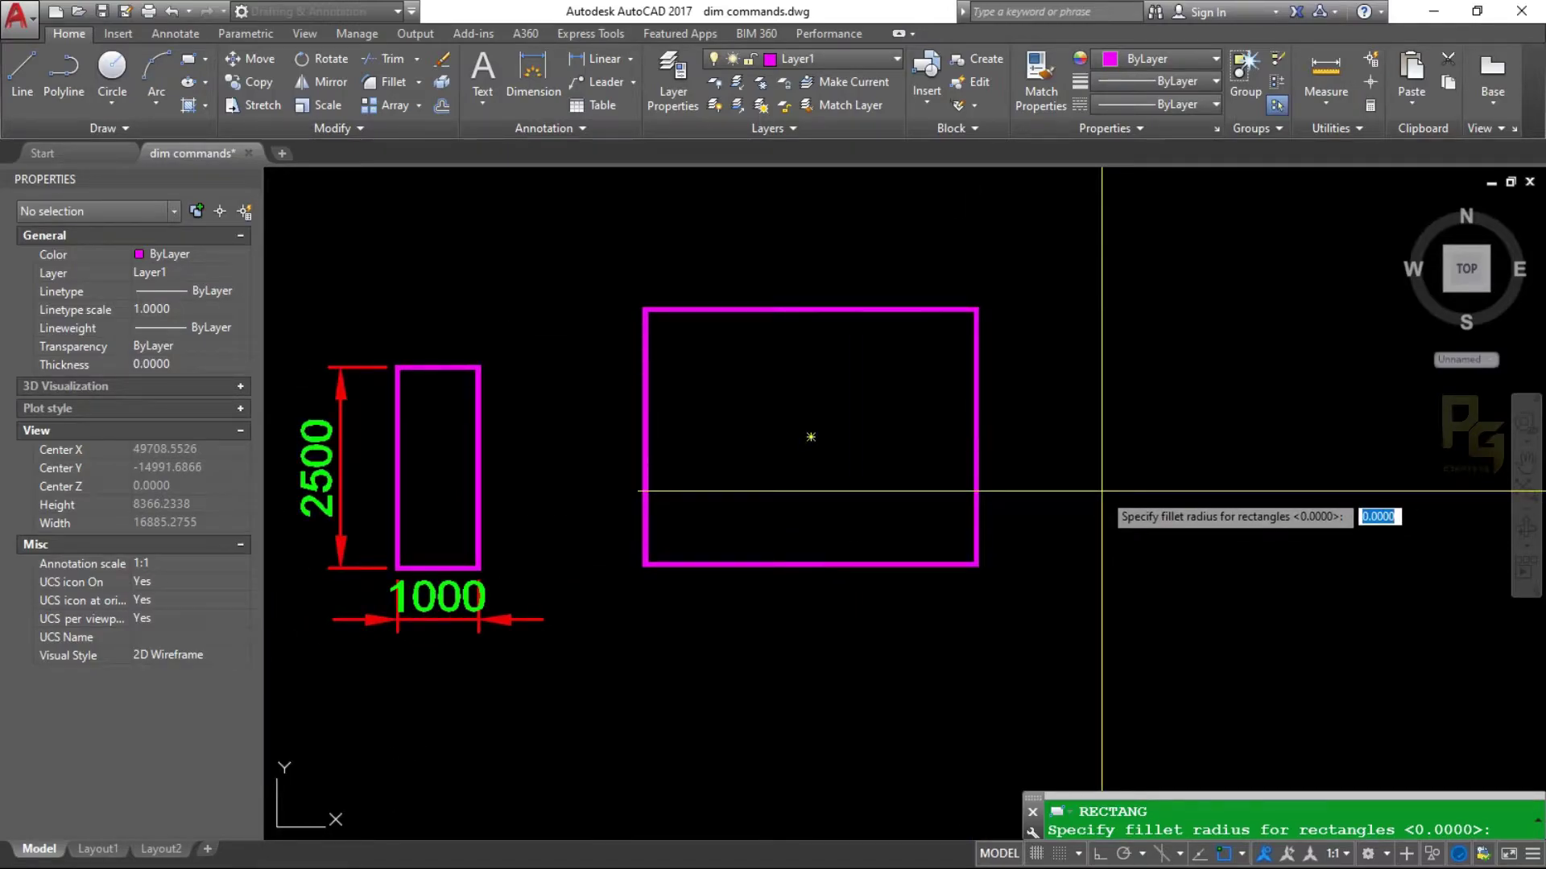
{"action": "type", "text": "25"}
{"action": "key", "text": "Return"}
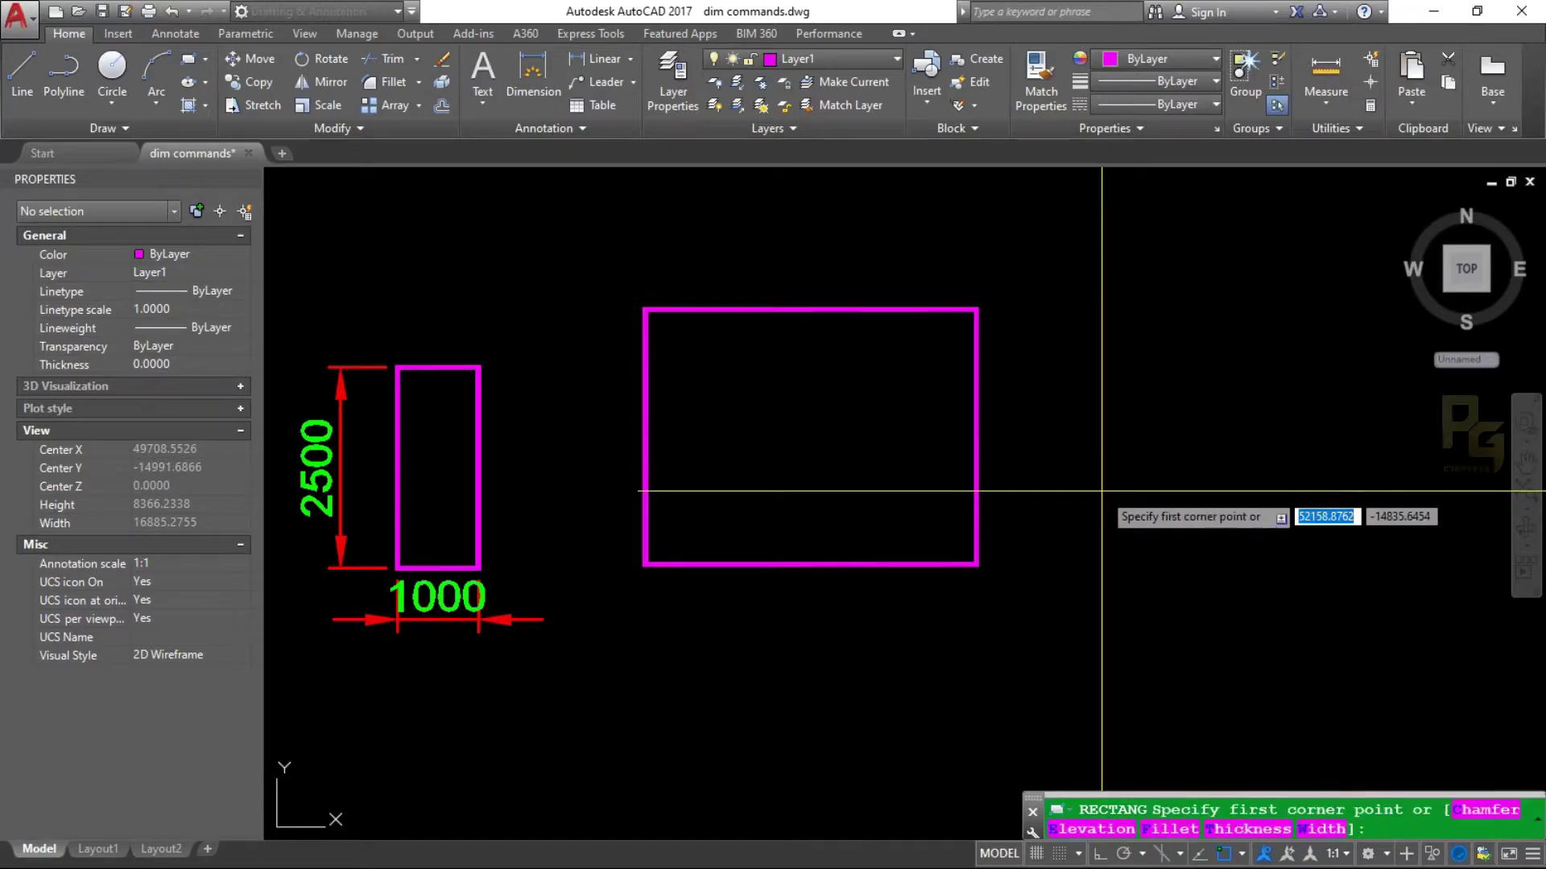
{"action": "left_click", "coordinate": [1071, 553]}
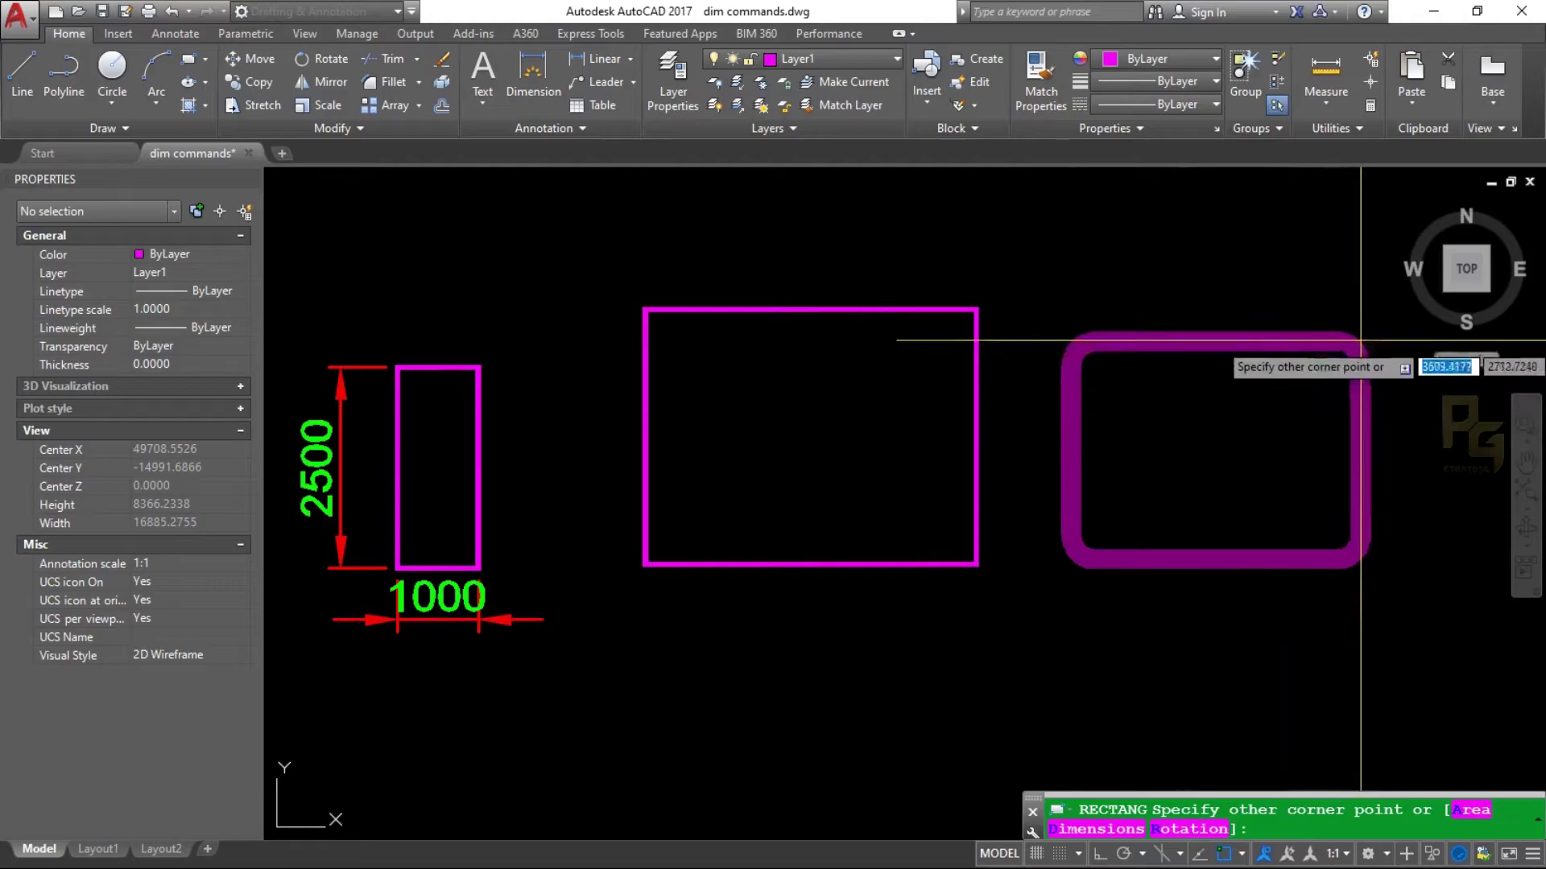
{"action": "middle_click_drag", "start_coordinate": [1355, 342], "coordinate": [1196, 374]}
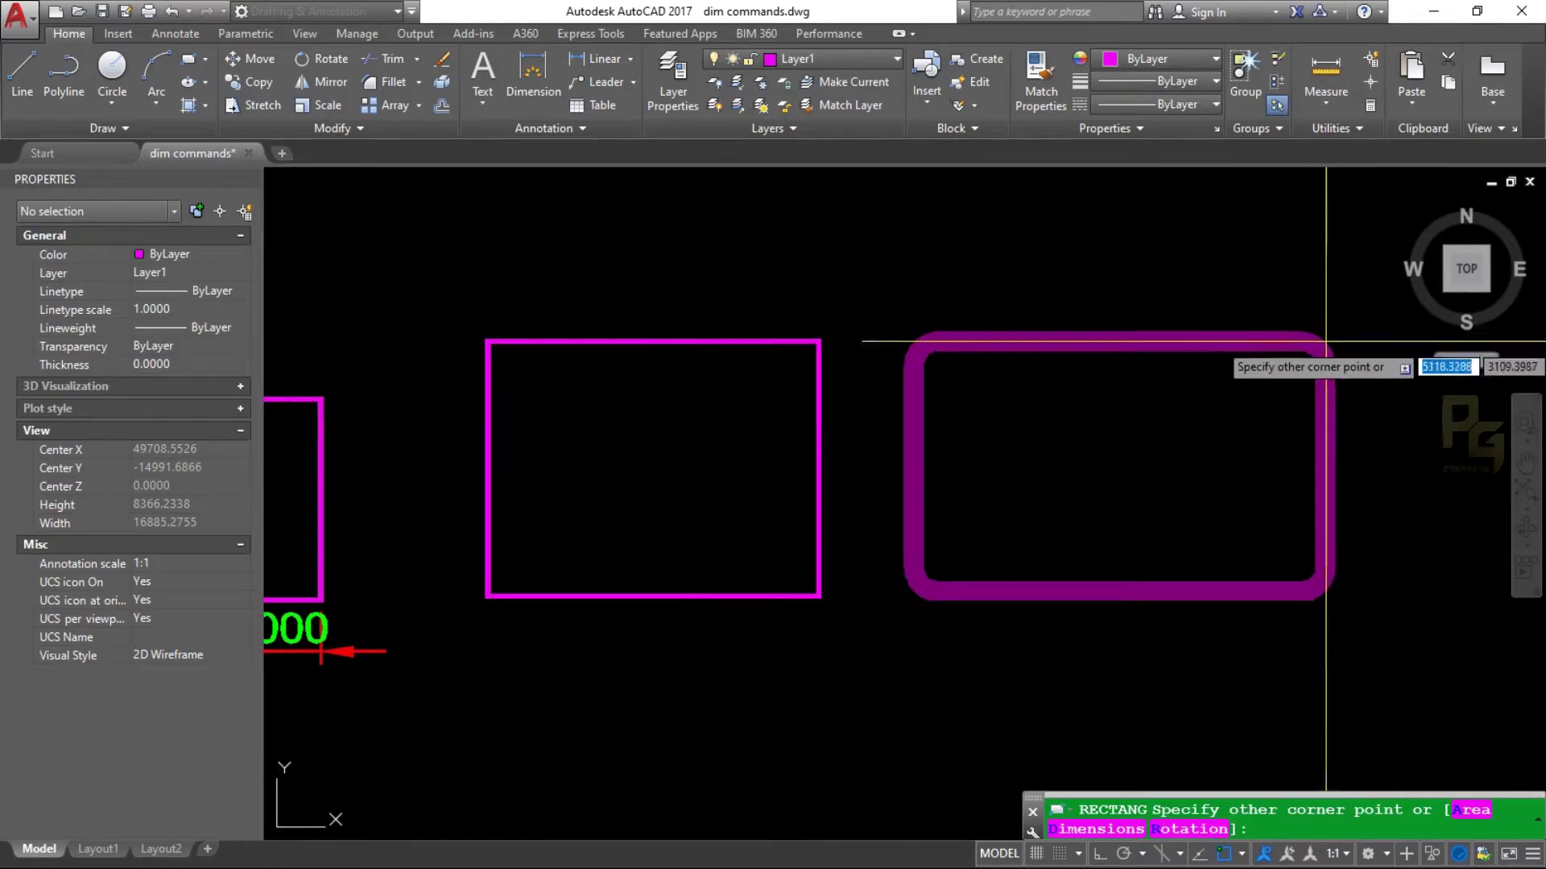
{"action": "key", "text": "Escape"}
{"action": "key", "text": "Return"}
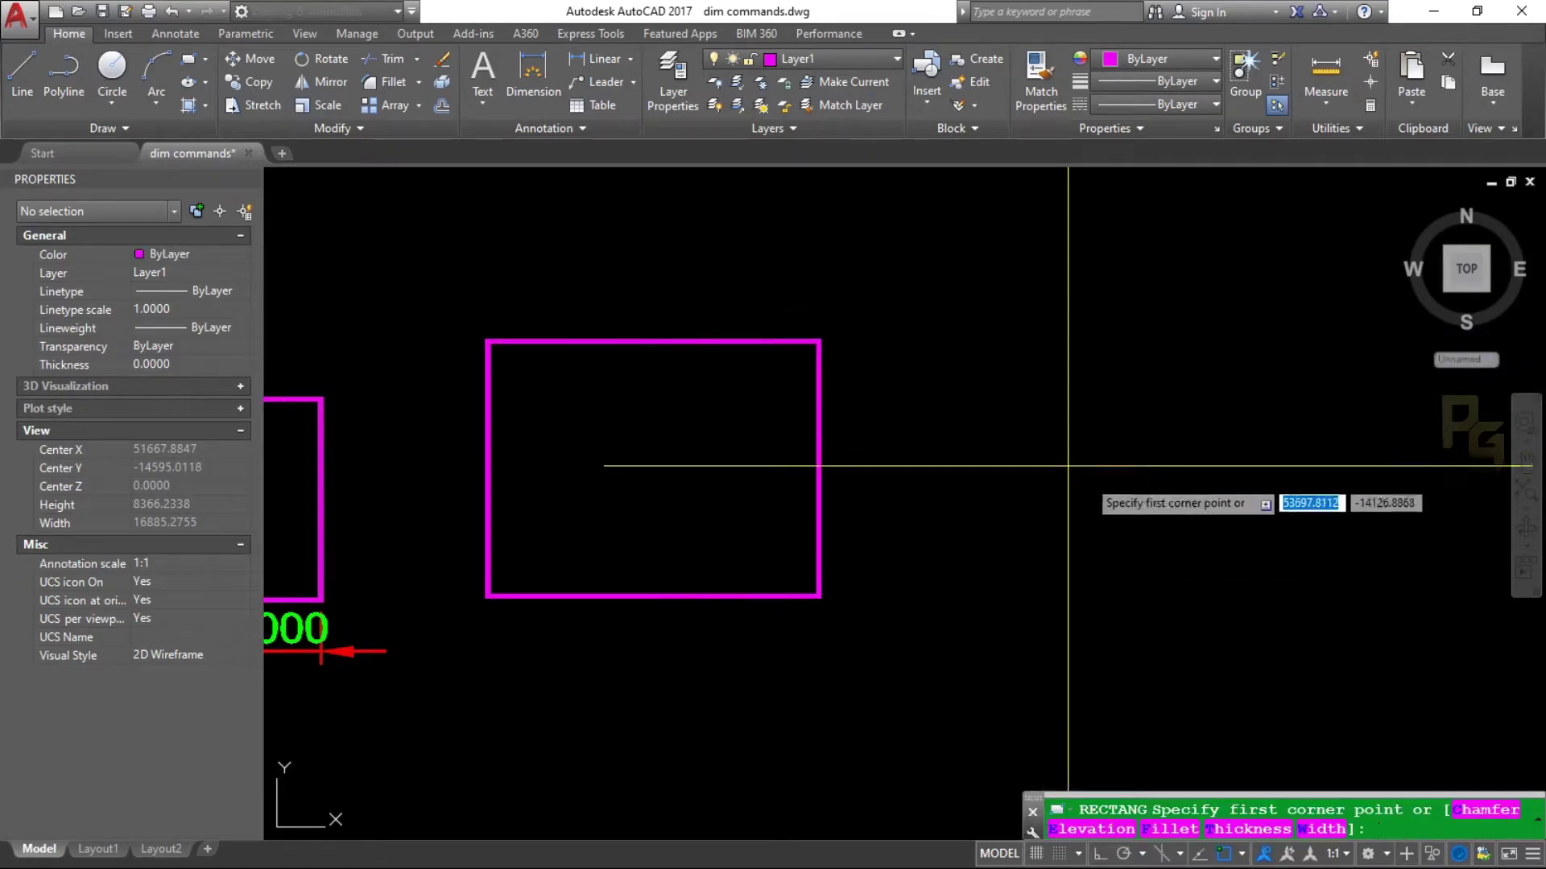
- Reset the line width, use a 300 fillet radius, and draw the rounded rectangle on the right
{"action": "left_click", "coordinate": [1318, 829]}
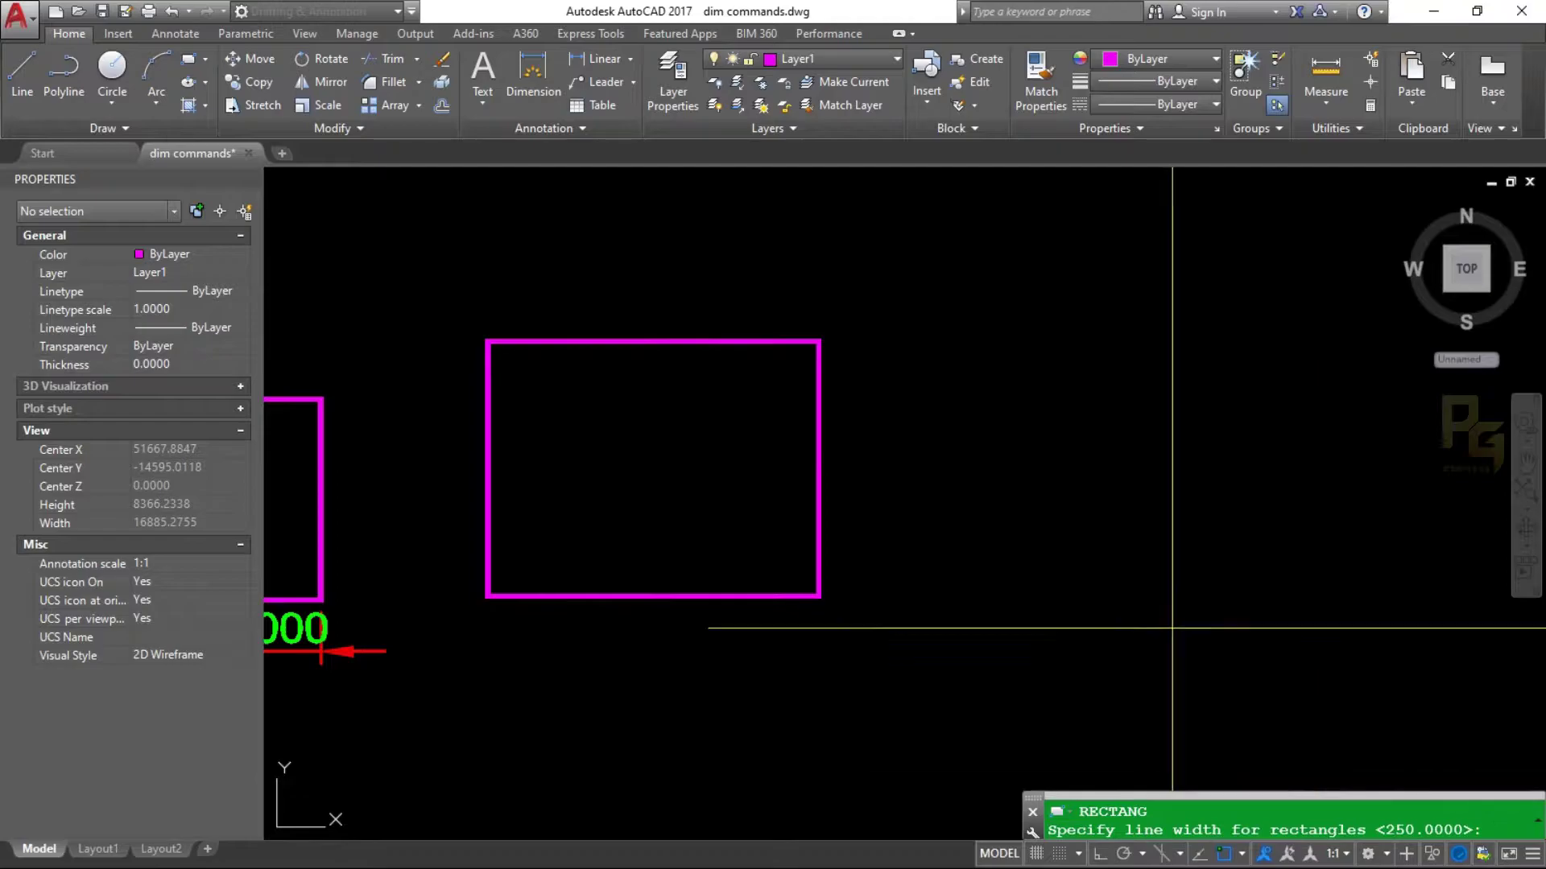
{"action": "right_click", "coordinate": [1060, 533]}
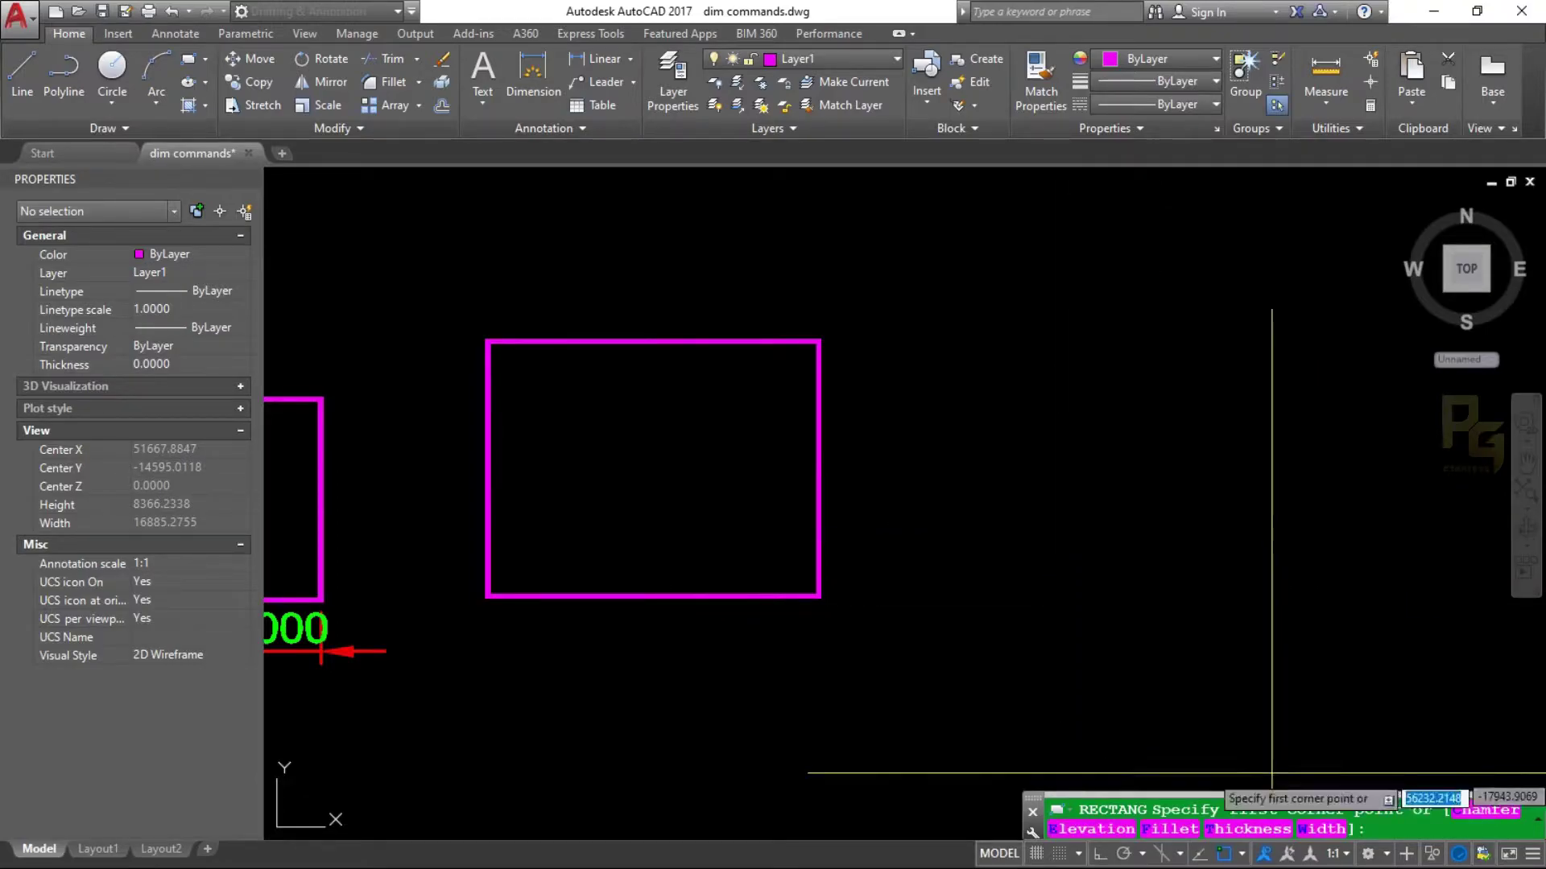
{"action": "left_click", "coordinate": [1169, 829]}
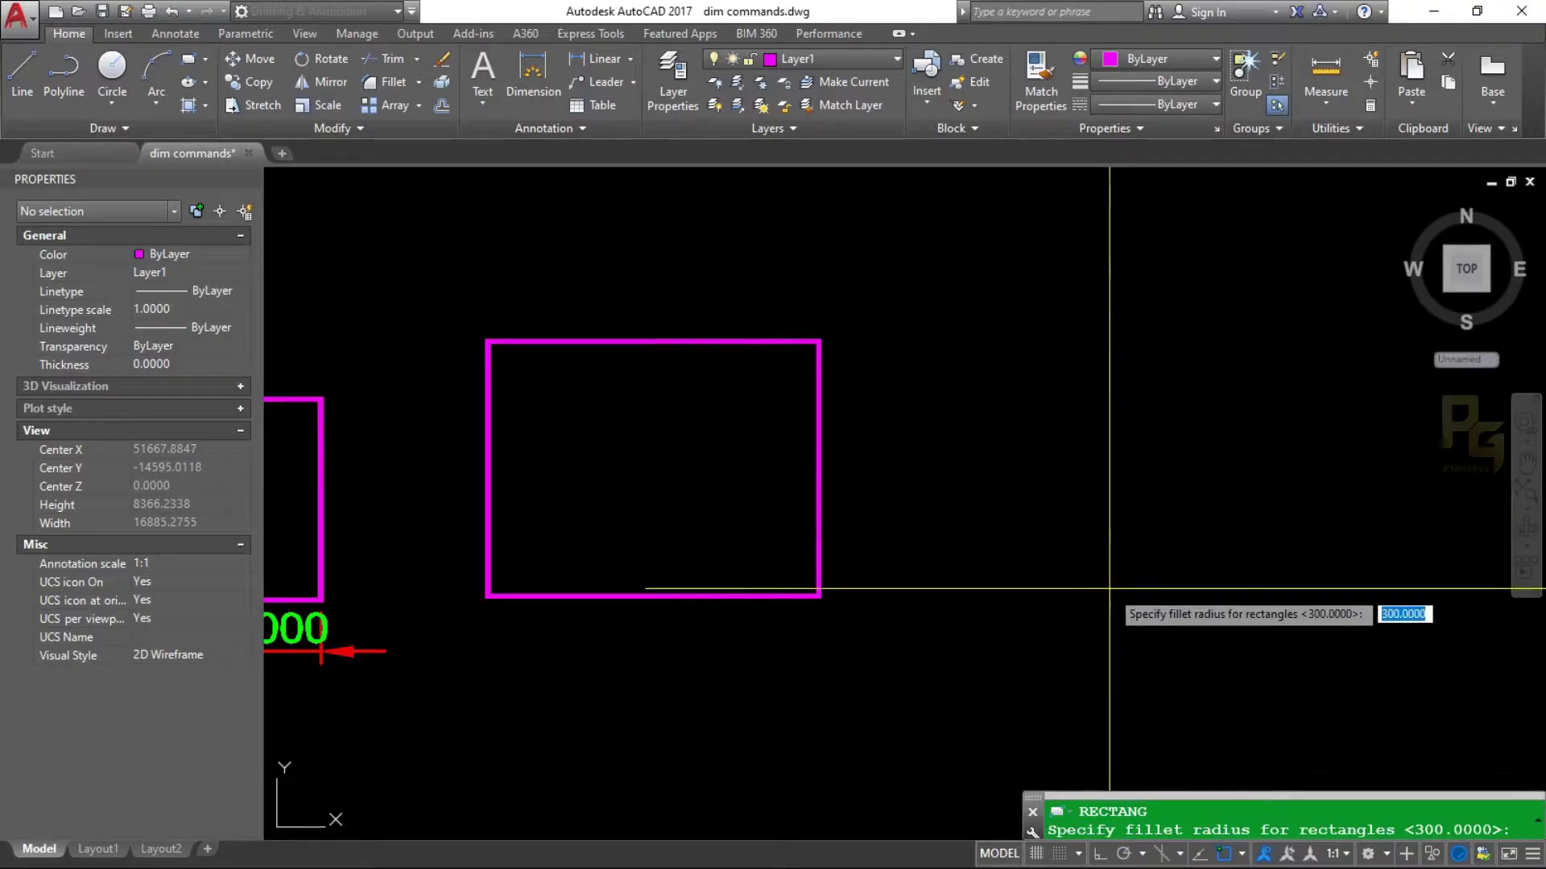
{"action": "right_click", "coordinate": [1110, 588]}
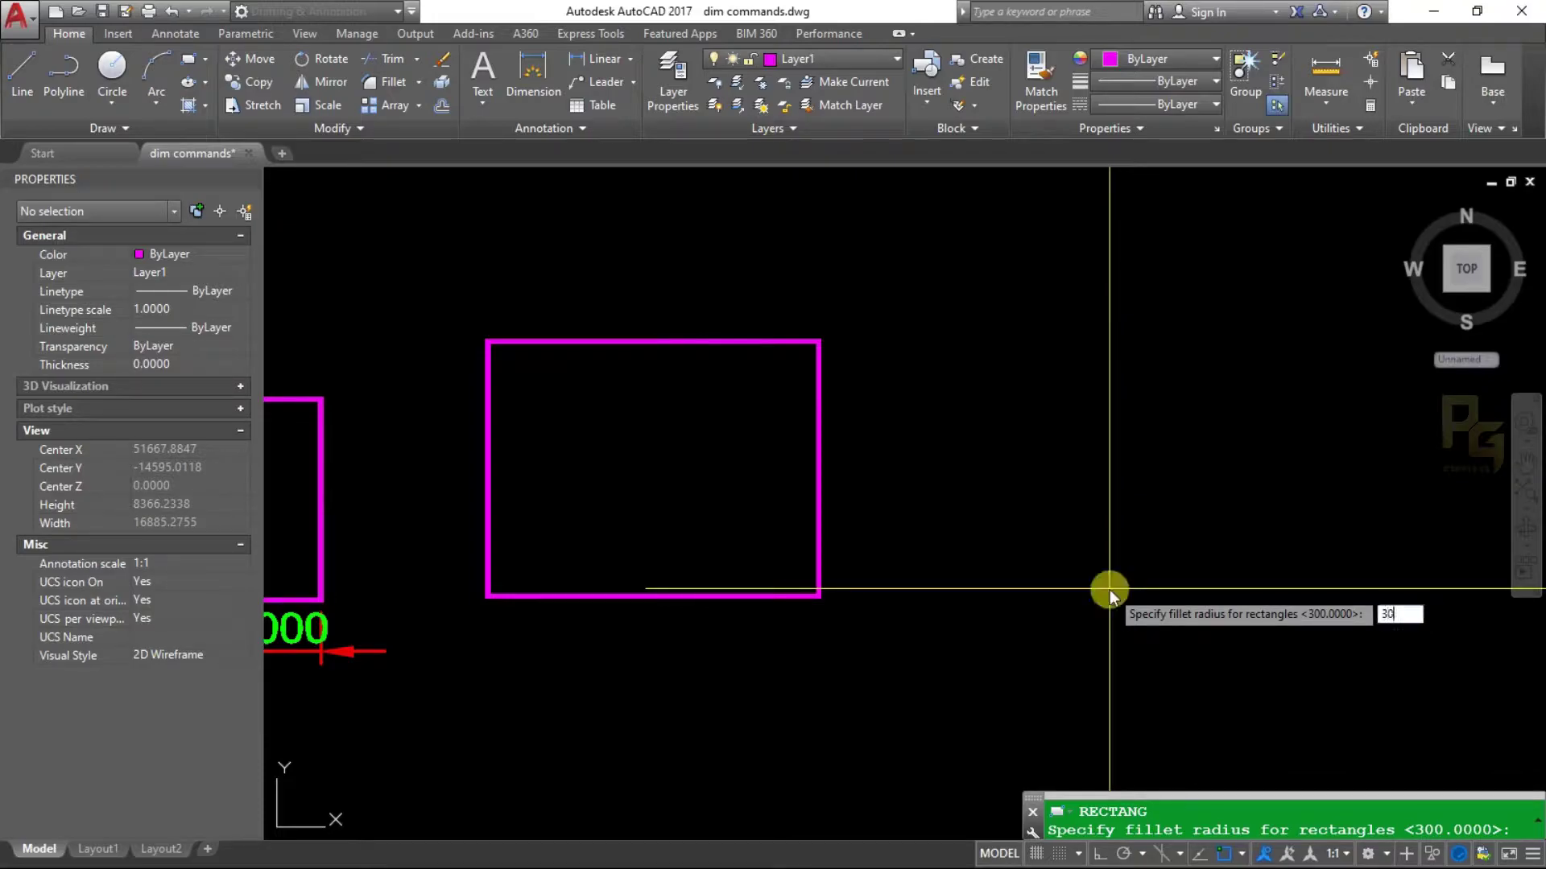
{"action": "left_click", "coordinate": [932, 597]}
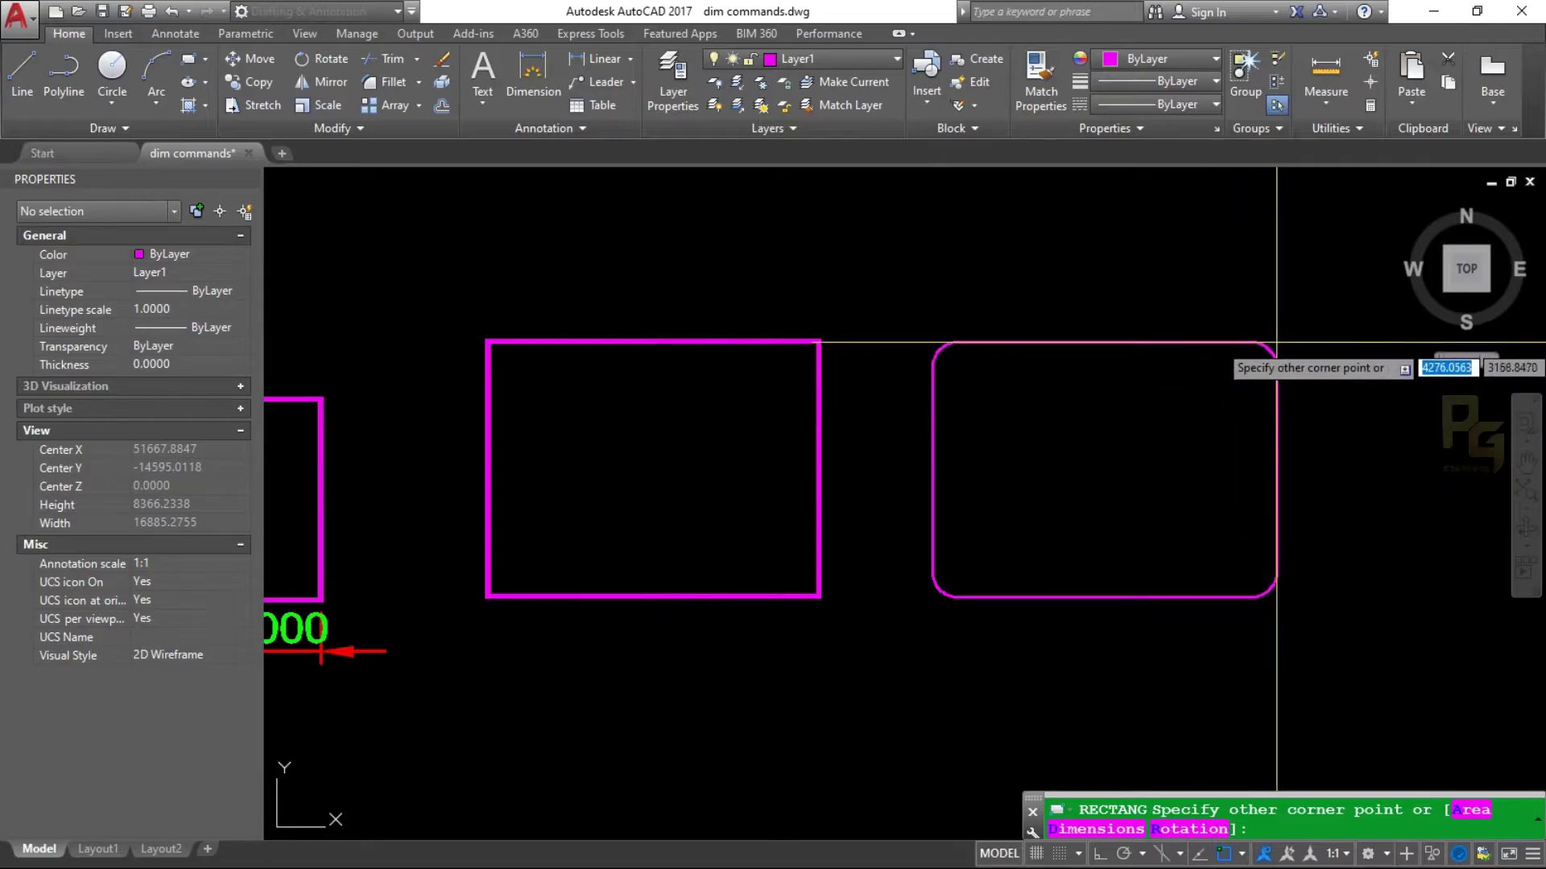
{"action": "left_click", "coordinate": [1277, 341]}
{"action": "type", "text": "p"}
{"action": "key", "text": "Return"}
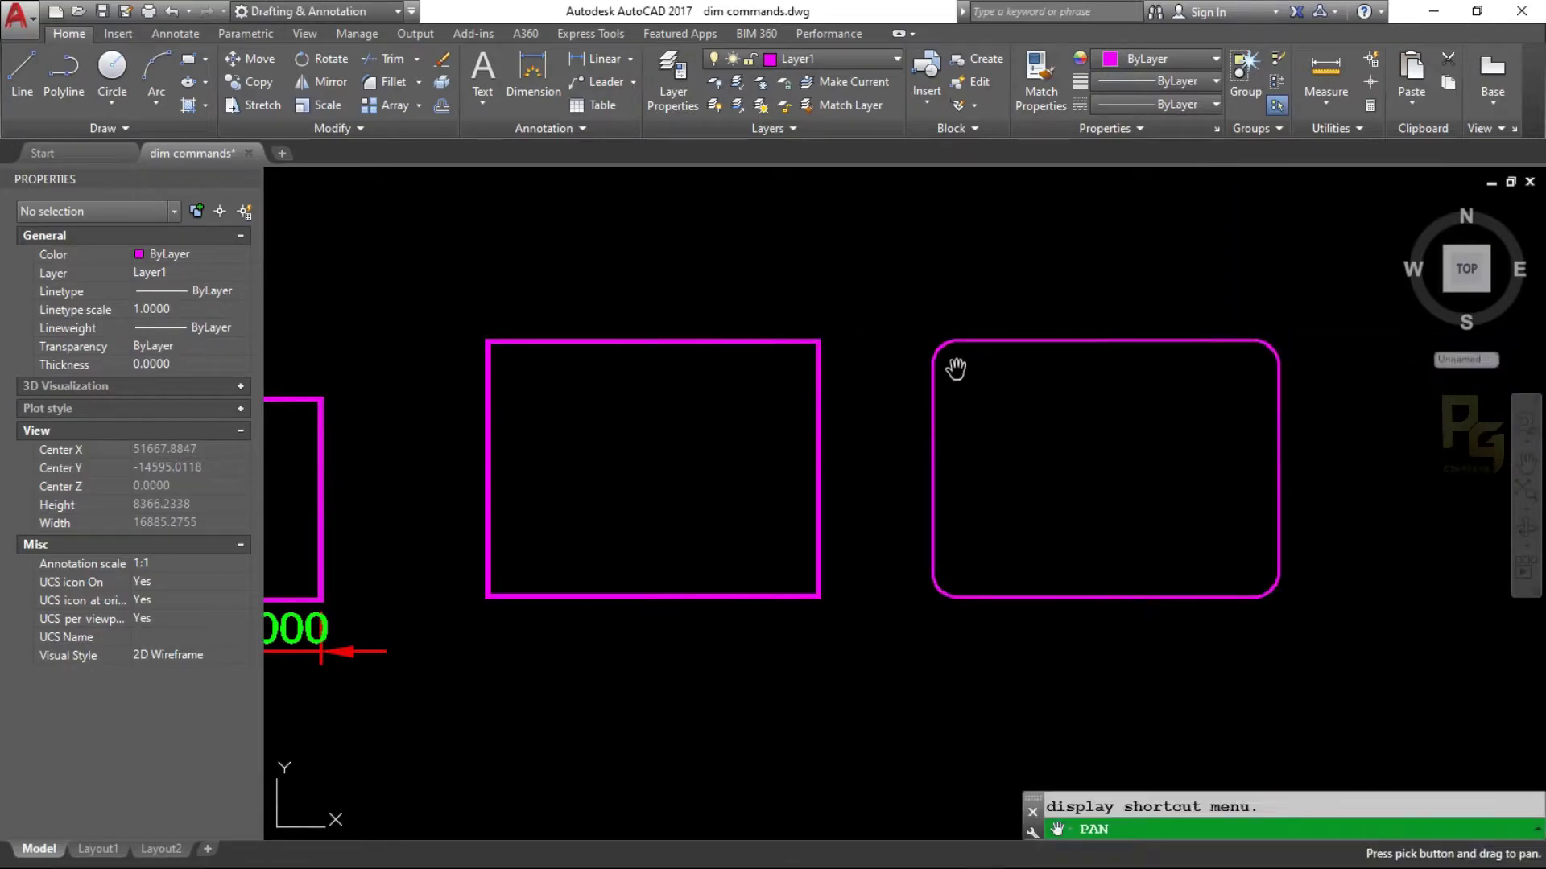
{"action": "scroll", "coordinate": [966, 363], "scroll_direction": "up", "scroll_amount": 2}
{"action": "left_click_drag", "start_coordinate": [949, 355], "coordinate": [872, 372]}
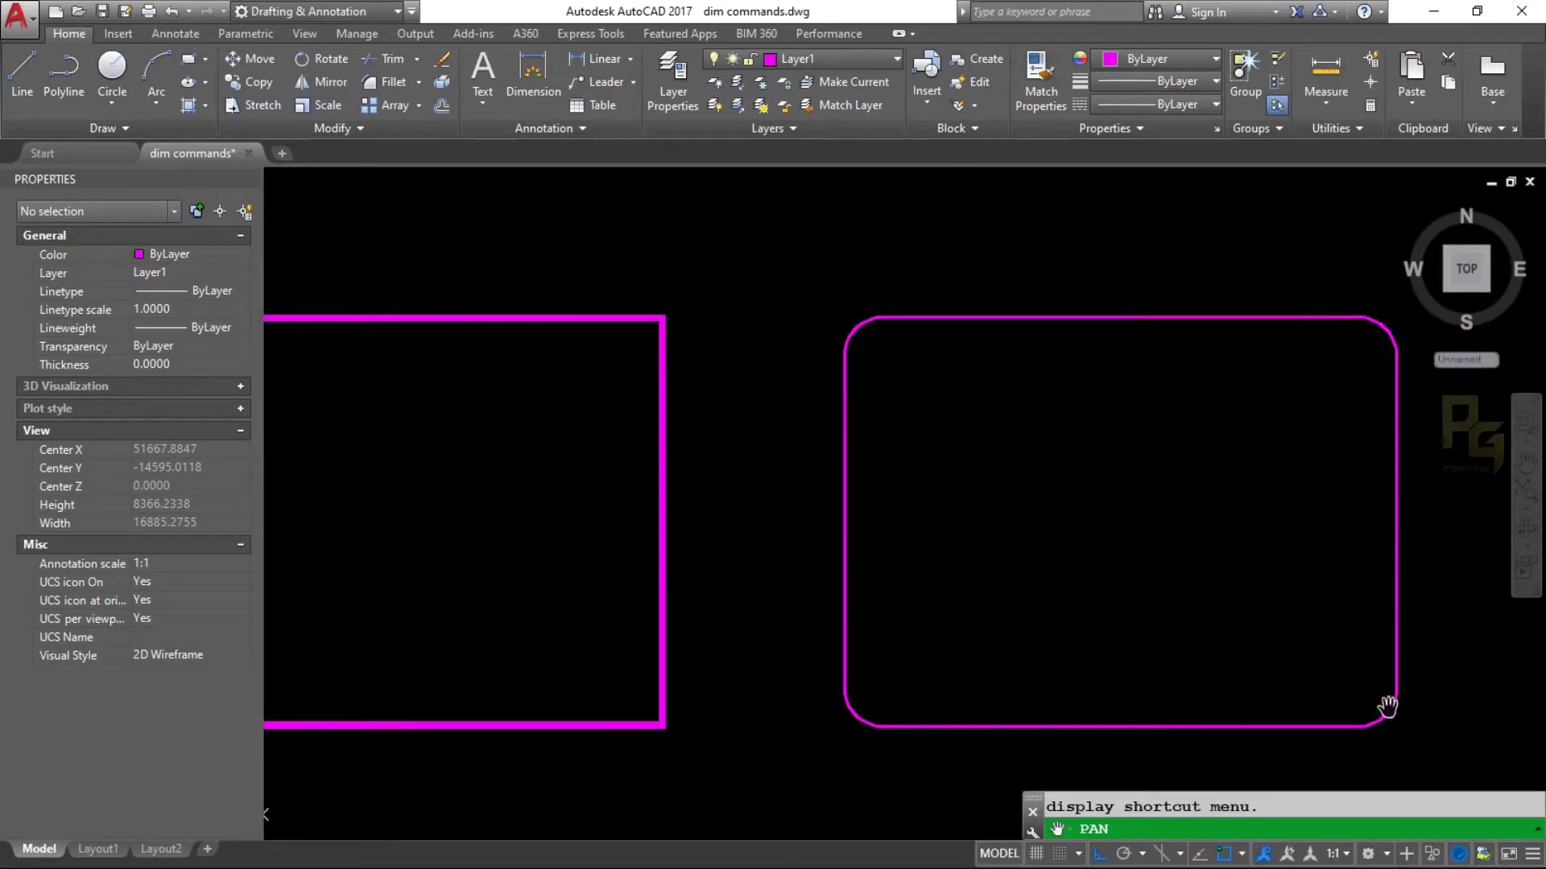
{"action": "left_click_drag", "start_coordinate": [899, 299], "coordinate": [834, 301]}
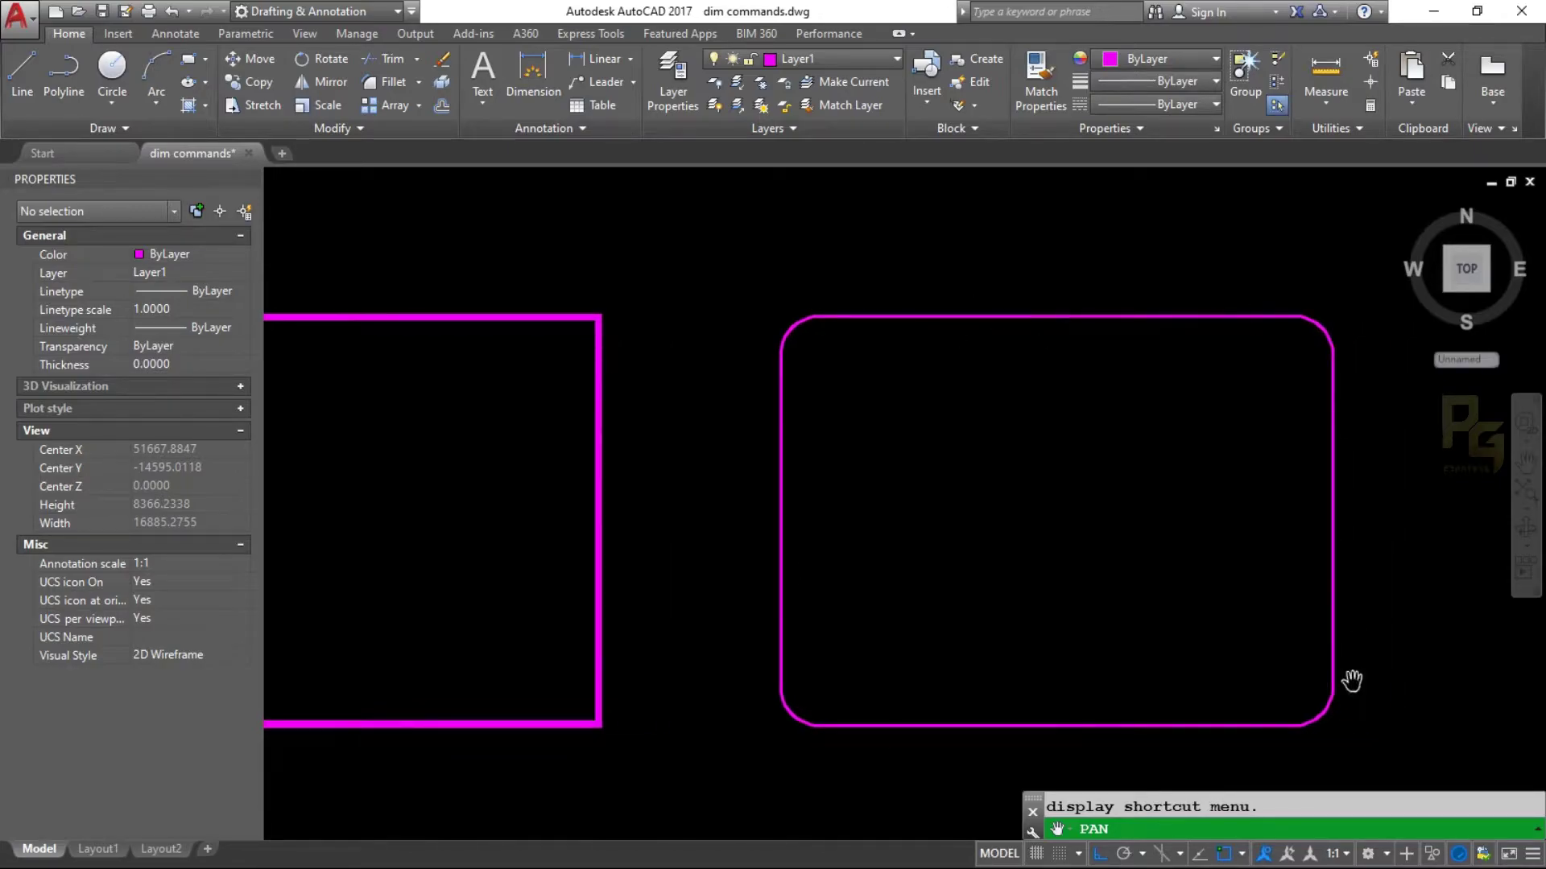
{"action": "left_click_drag", "start_coordinate": [801, 379], "coordinate": [894, 317]}
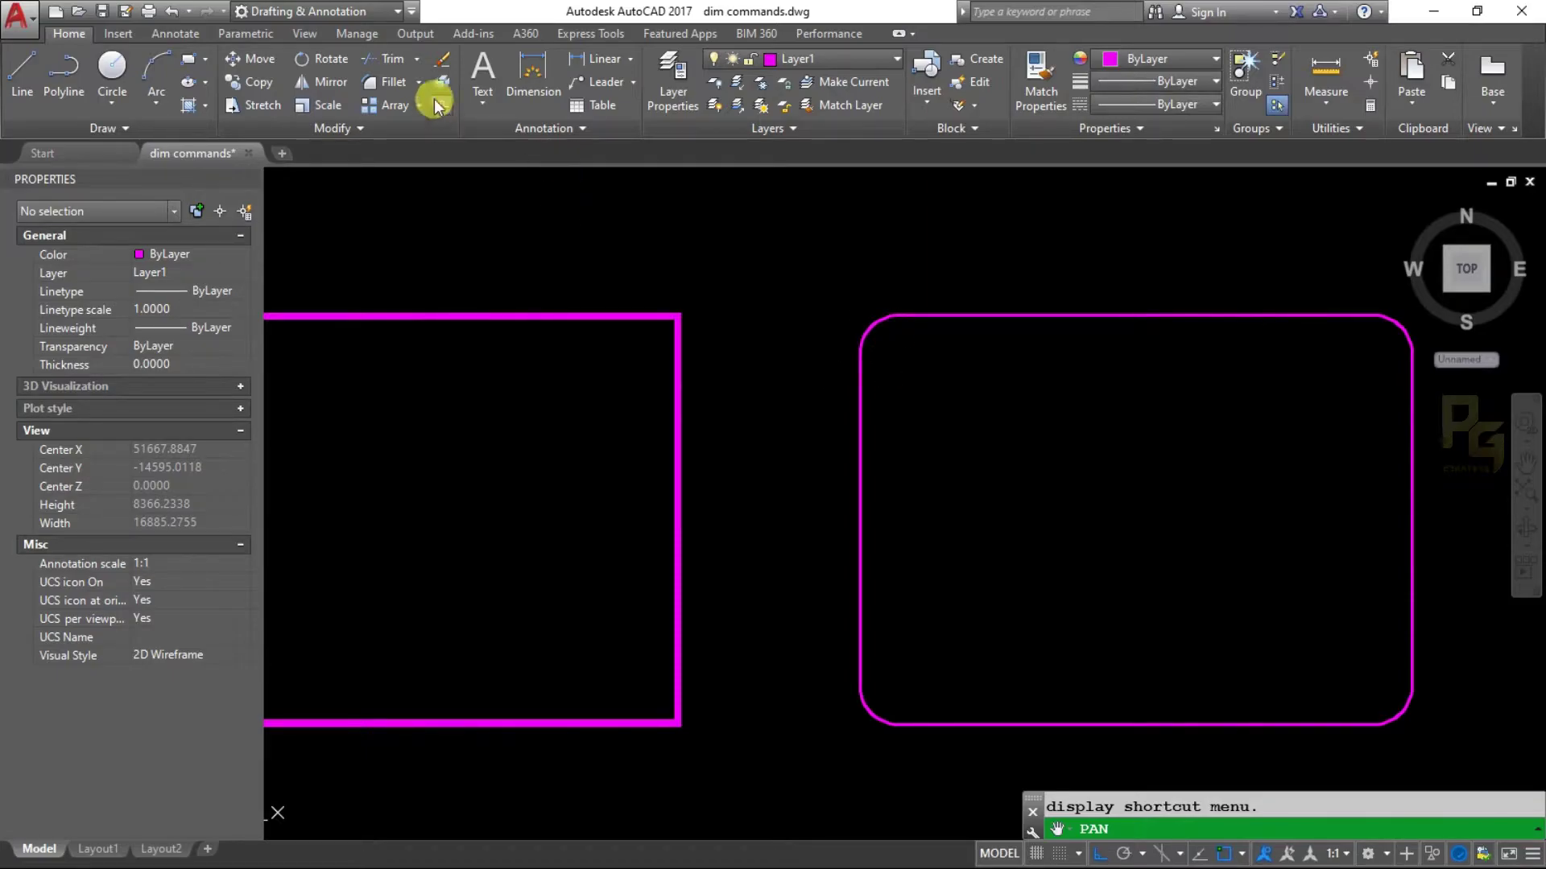
{"action": "left_click", "coordinate": [419, 82]}
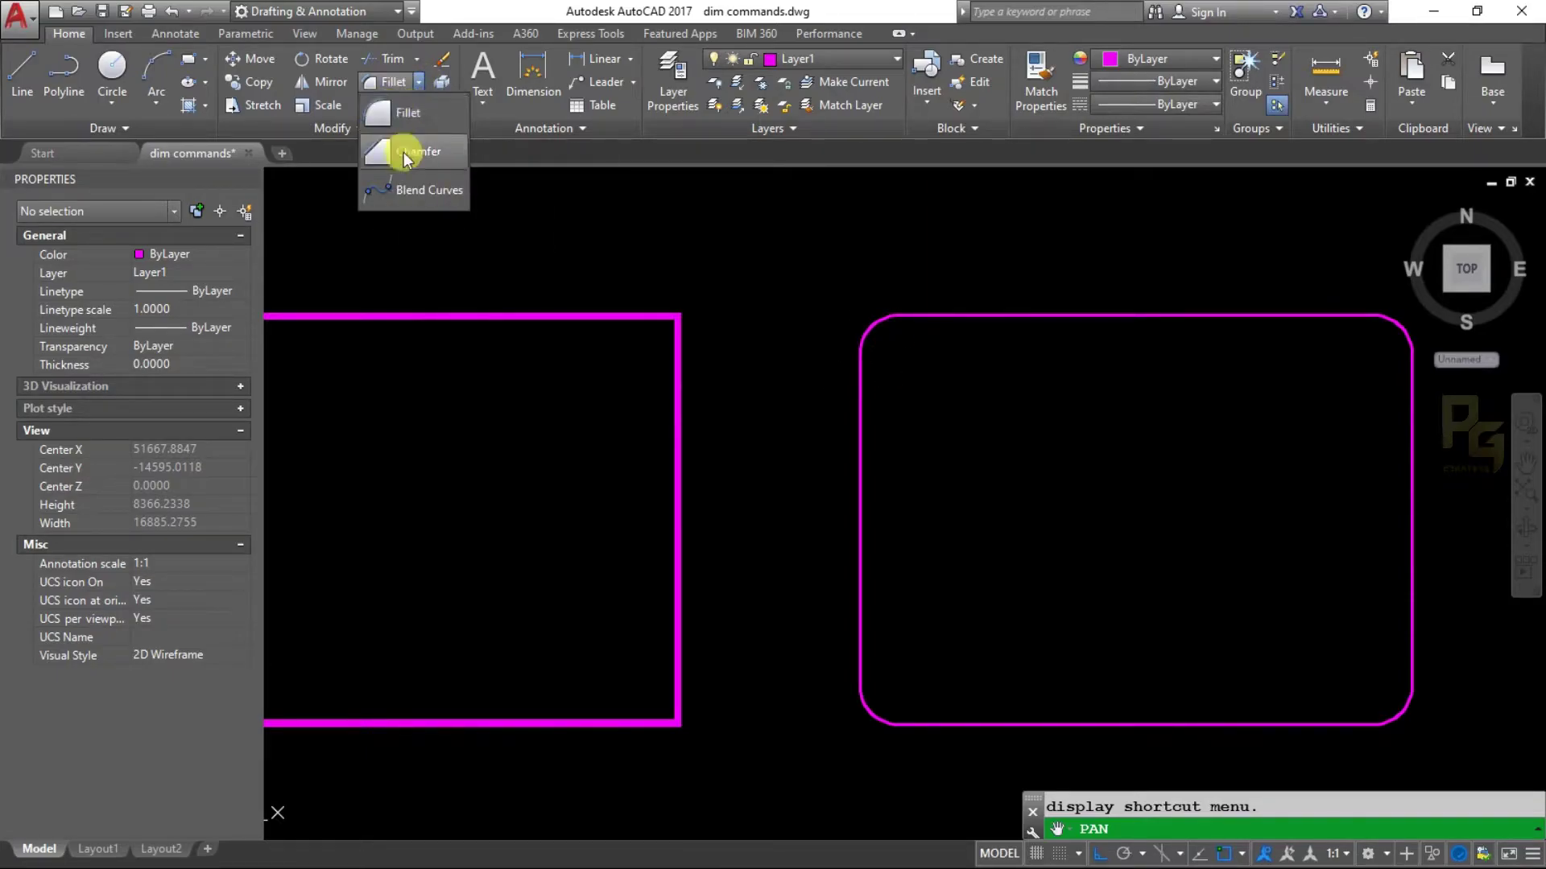
{"action": "left_click", "coordinate": [413, 125]}
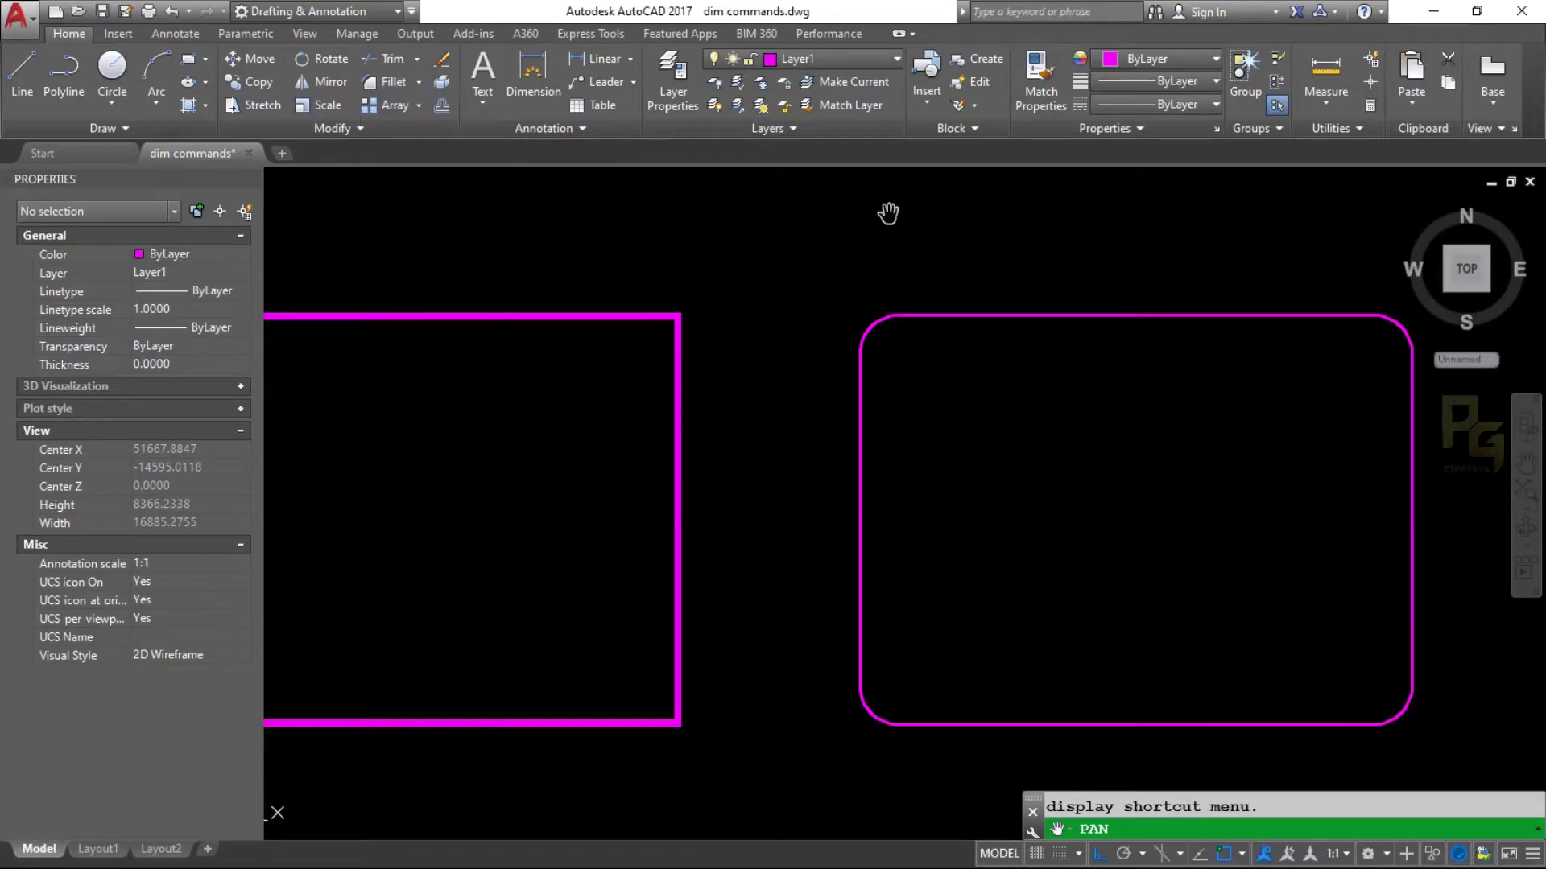
{"action": "left_click_drag", "start_coordinate": [1160, 382], "coordinate": [812, 315]}
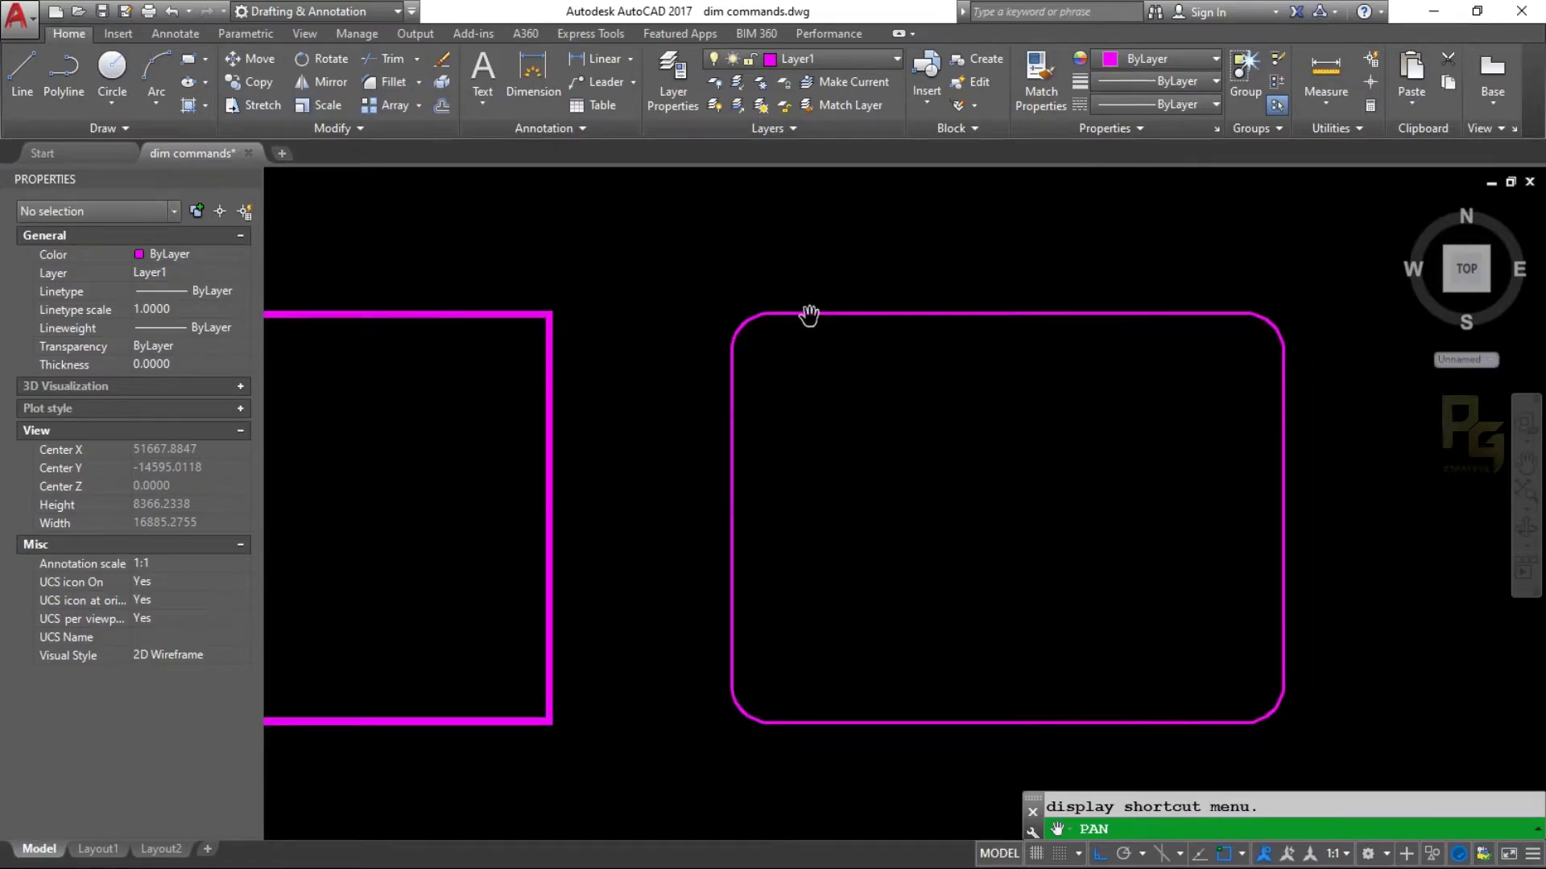
{"action": "left_click_drag", "start_coordinate": [755, 432], "coordinate": [826, 406]}
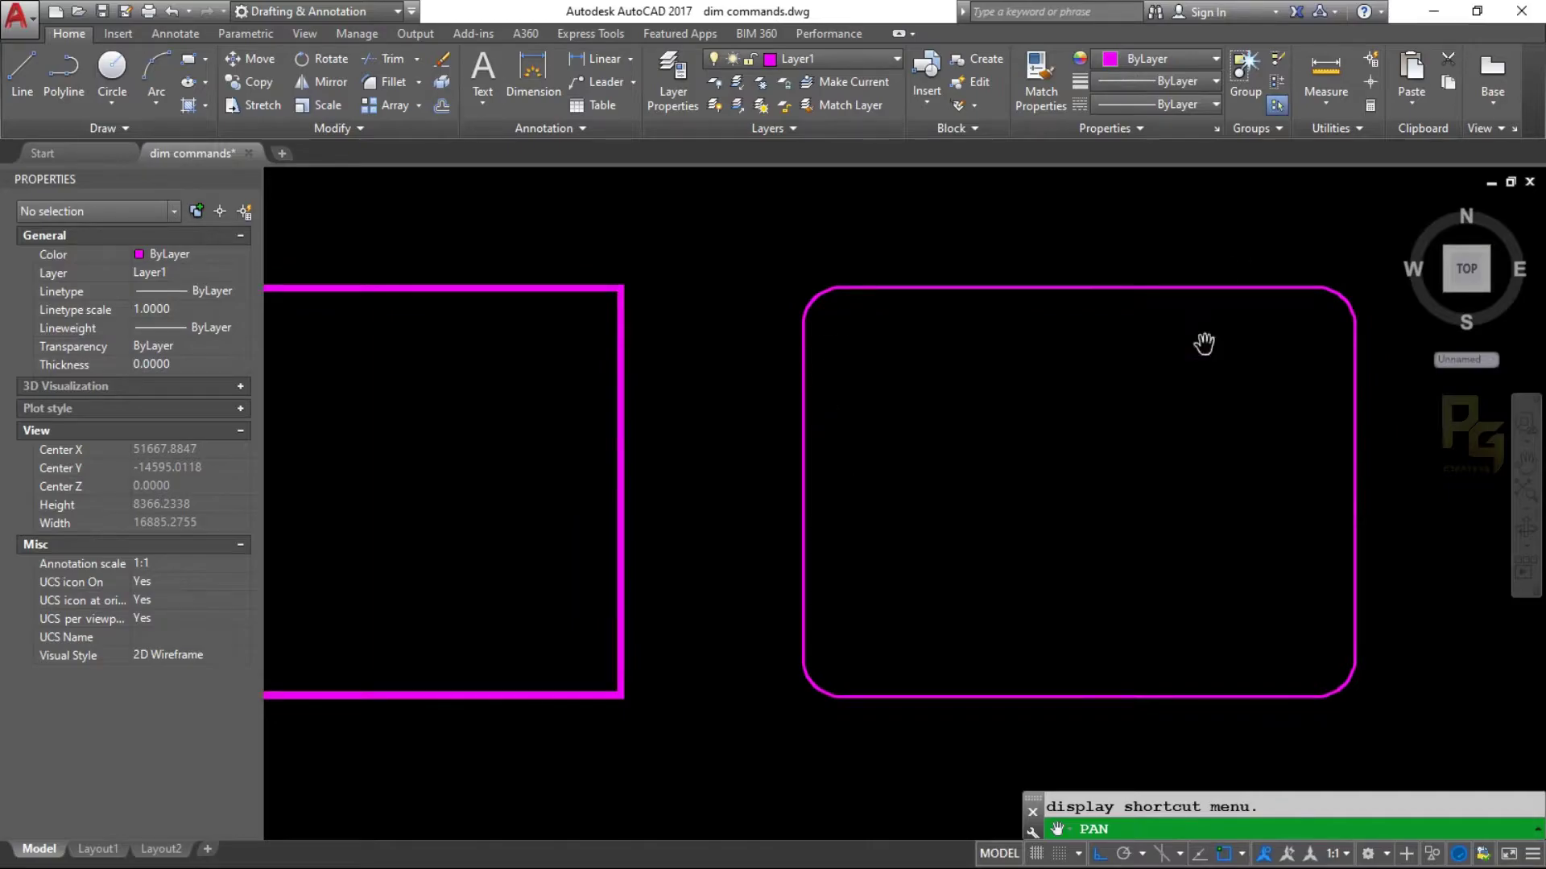
{"action": "left_click_drag", "start_coordinate": [1035, 539], "coordinate": [1190, 528]}
{"action": "scroll", "coordinate": [940, 422], "scroll_direction": "down", "scroll_amount": 2}
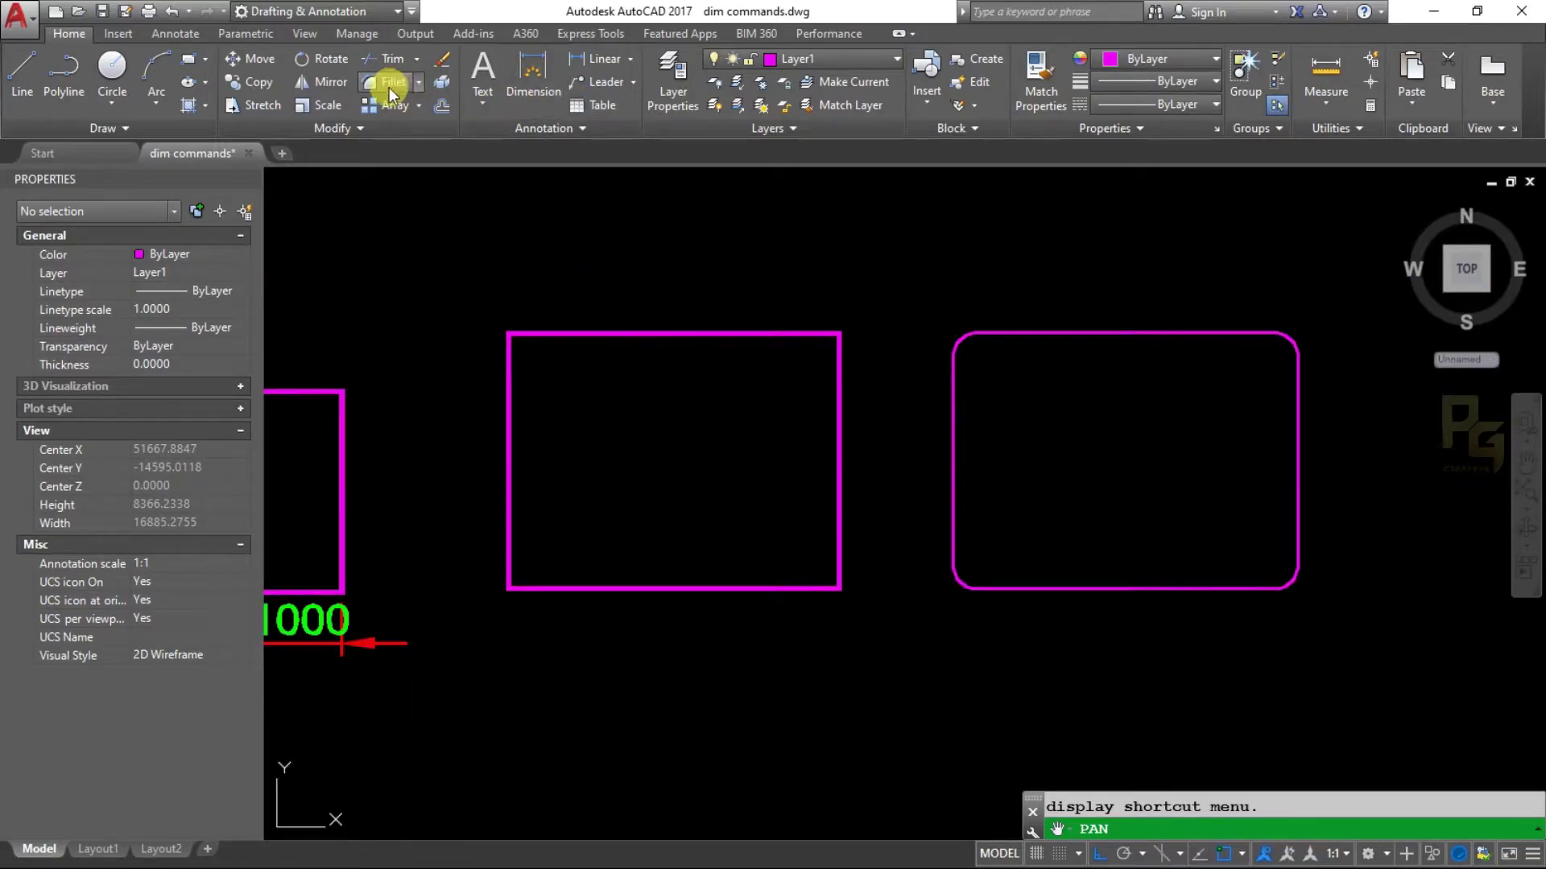
{"action": "left_click", "coordinate": [418, 82]}
{"action": "left_click_drag", "start_coordinate": [986, 421], "coordinate": [917, 414]}
{"action": "scroll", "coordinate": [915, 358], "scroll_direction": "up", "scroll_amount": 2}
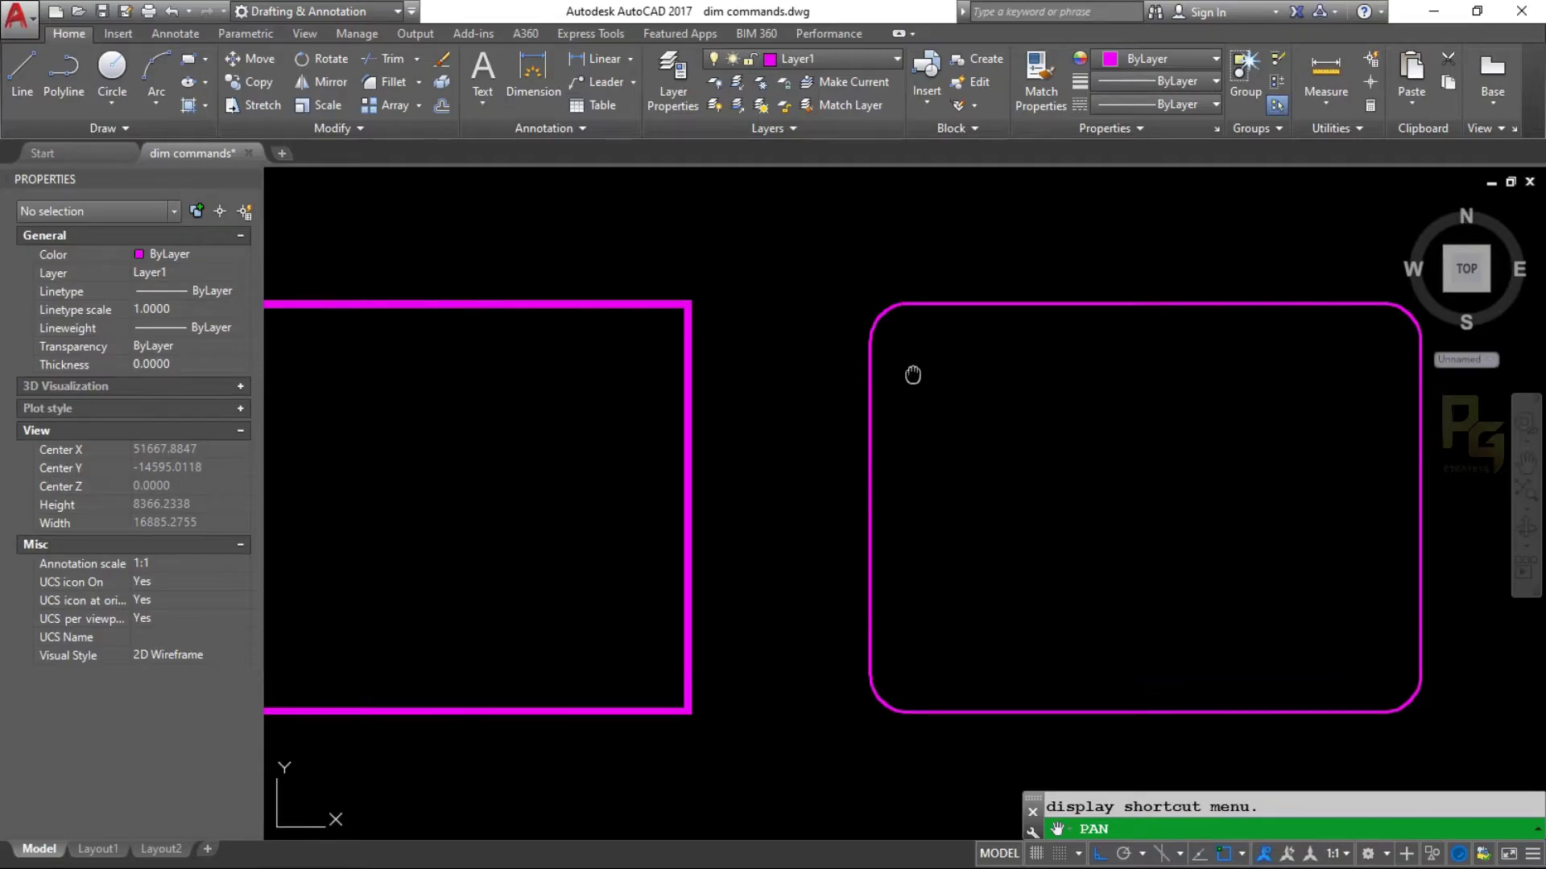
{"action": "left_click_drag", "start_coordinate": [887, 345], "coordinate": [813, 364]}
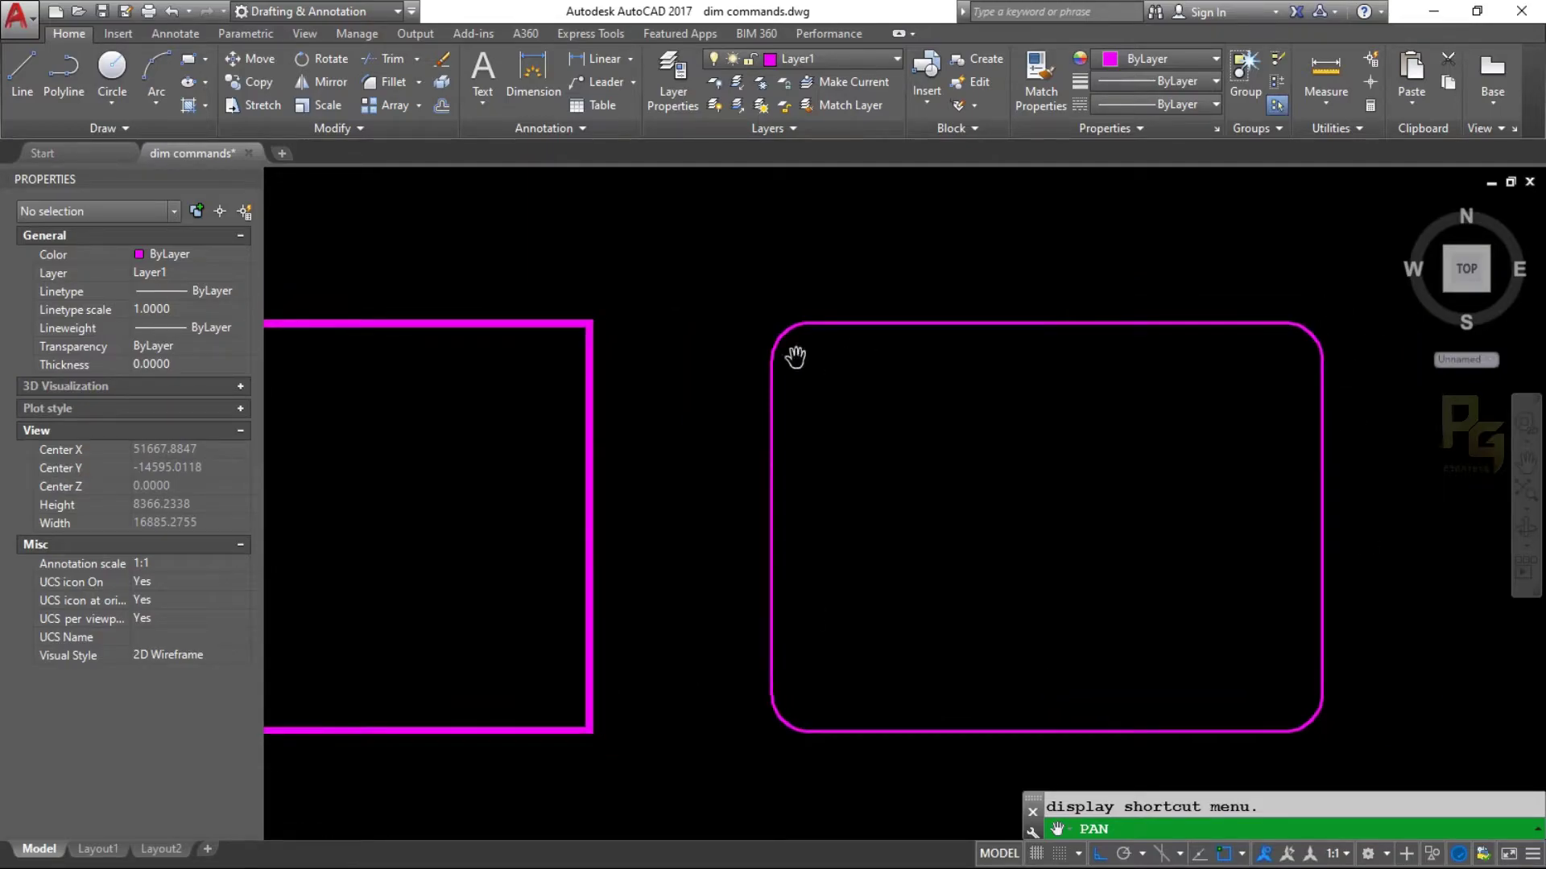
{"action": "key", "text": "Escape"}
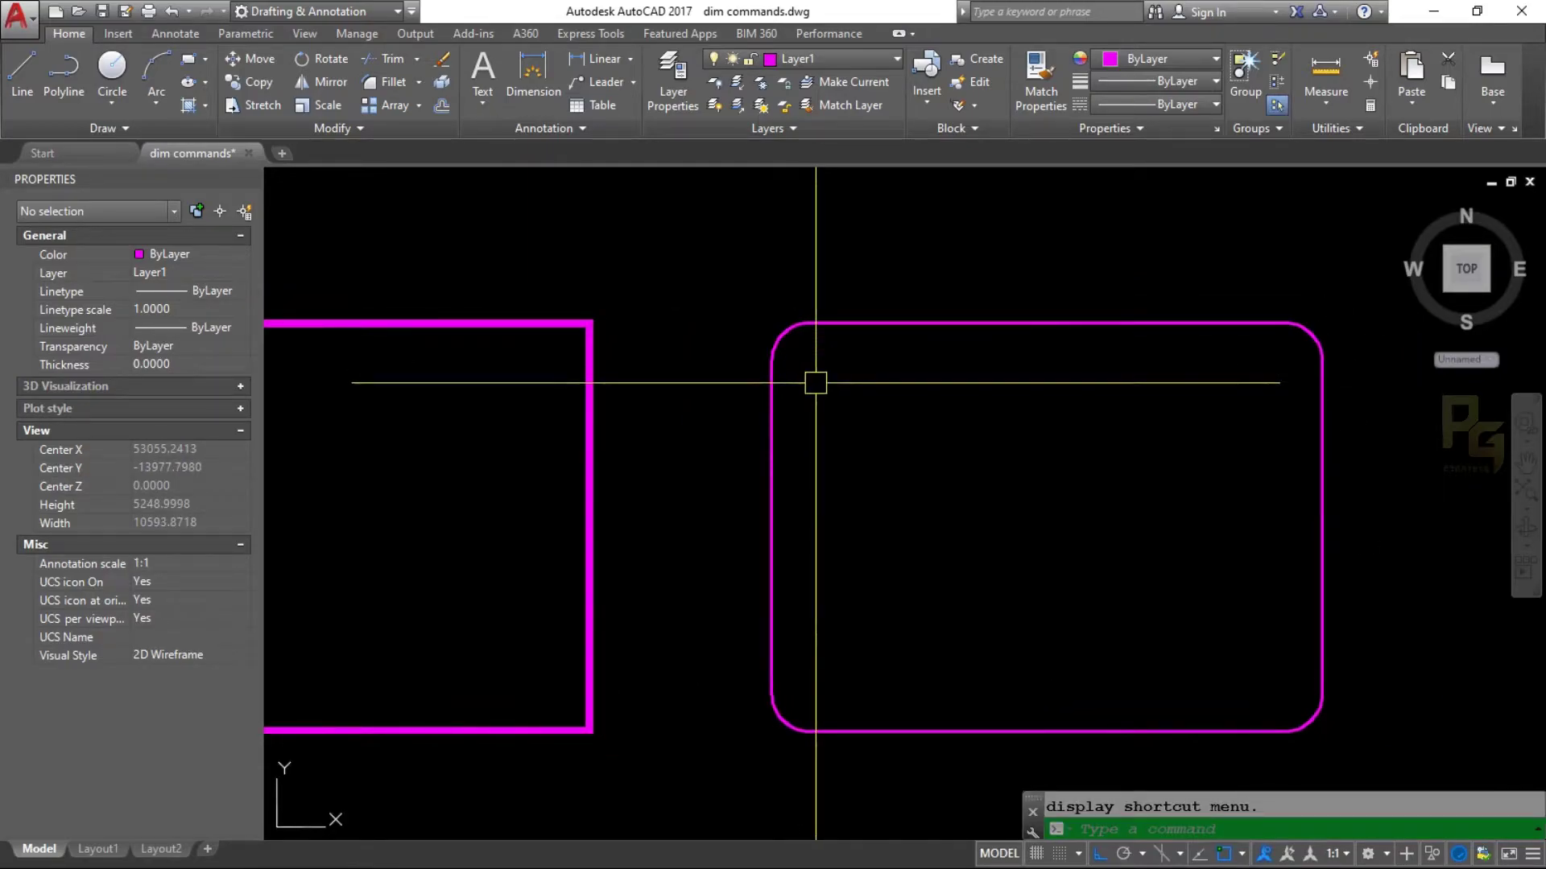
- Add an R300 radius dimension to the rounded corner, then pan to show both rectangles
{"action": "type", "text": "dim"}
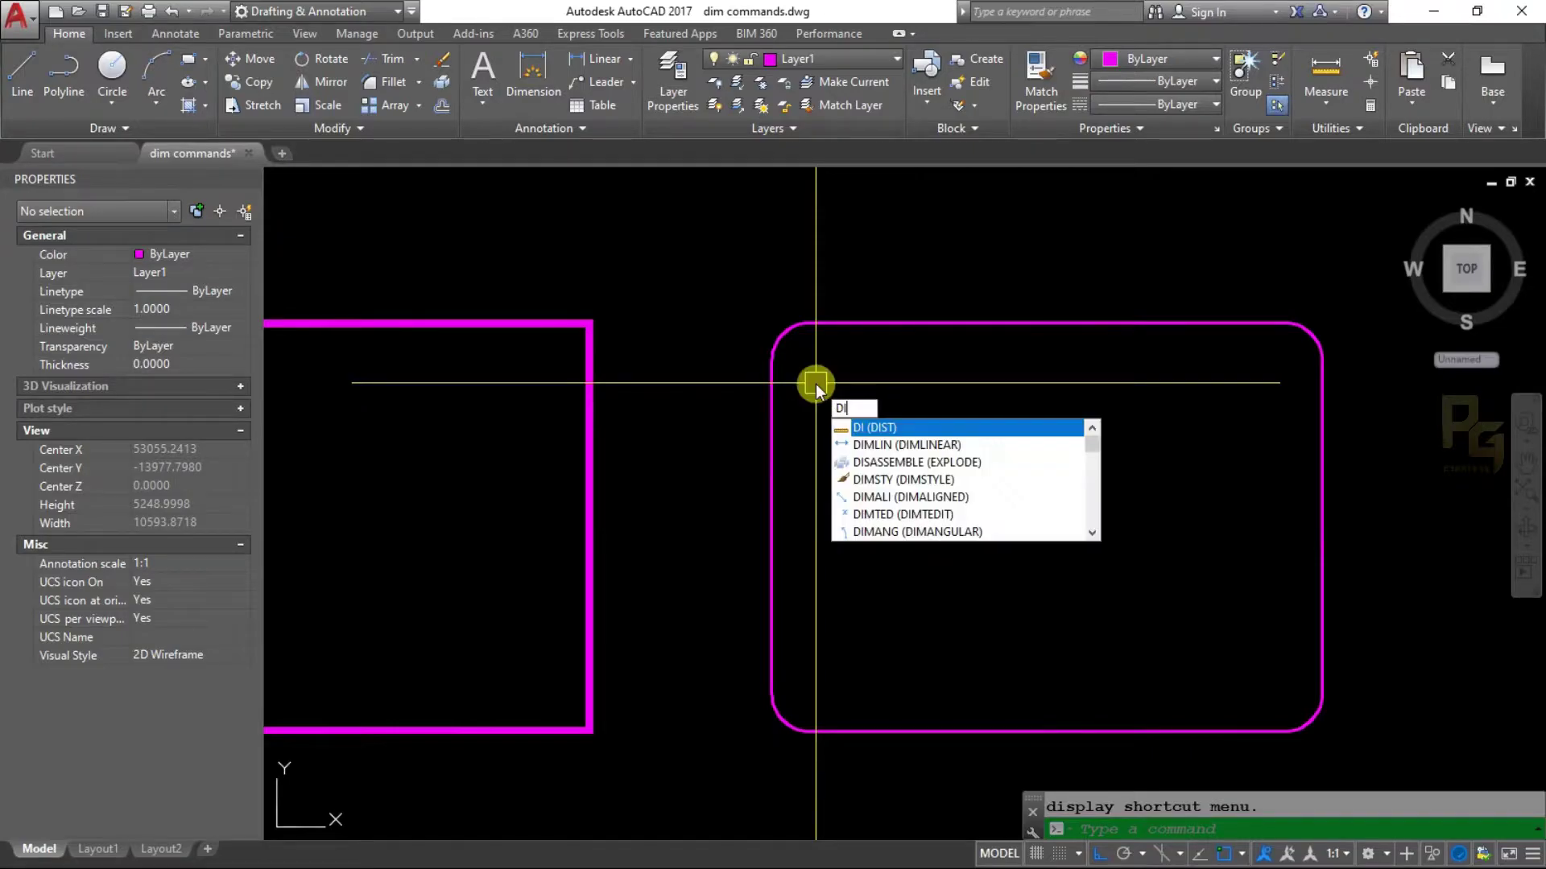
{"action": "type", "text": "ra"}
{"action": "key", "text": "Return"}
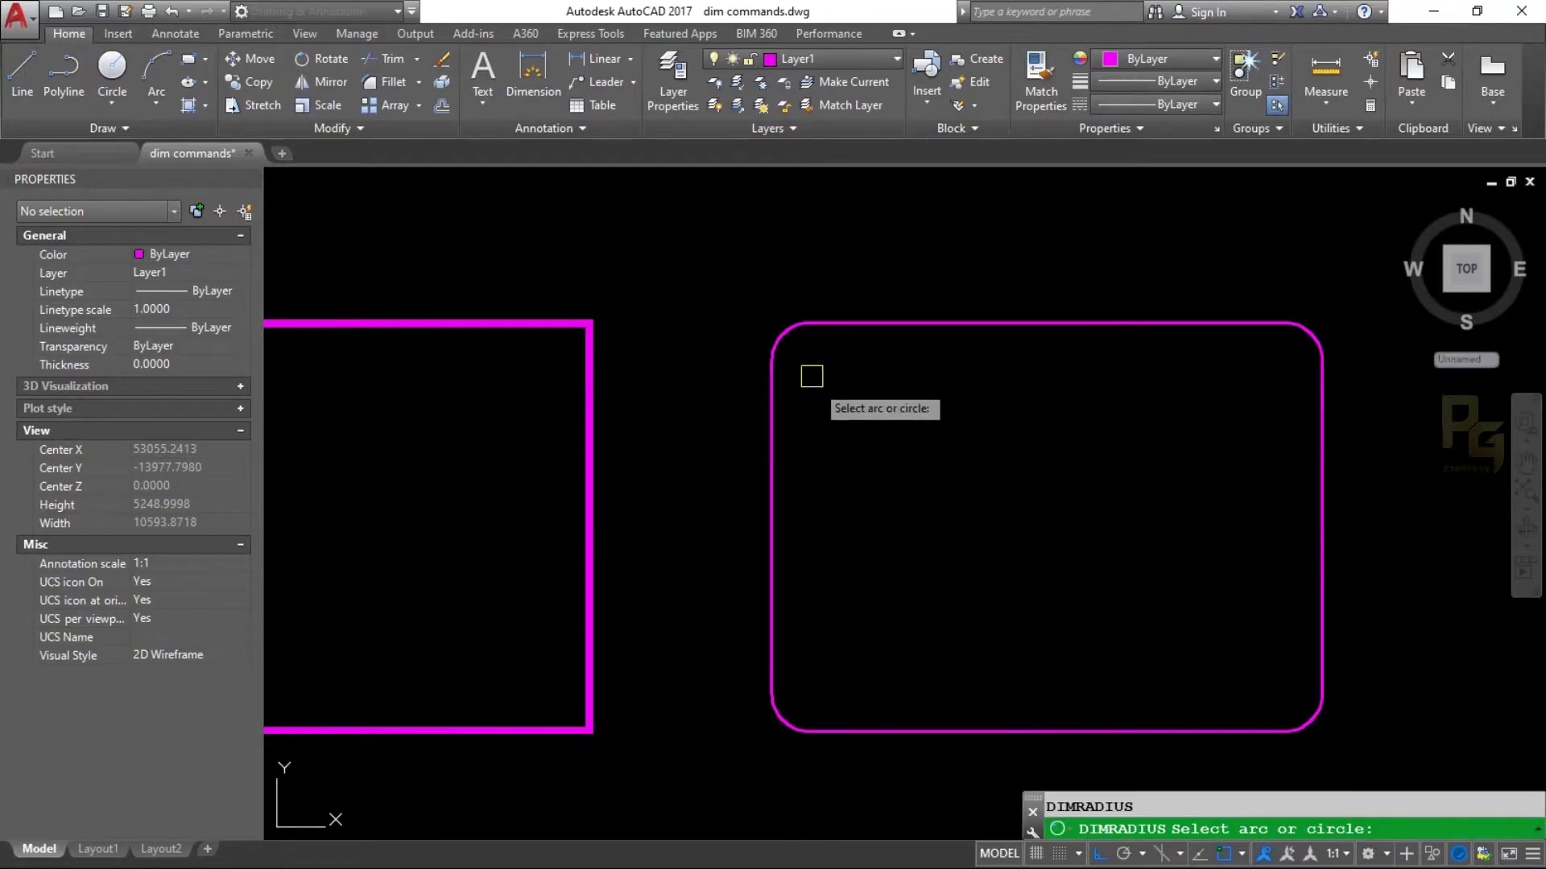
{"action": "left_click", "coordinate": [783, 335]}
{"action": "left_click", "coordinate": [829, 381]}
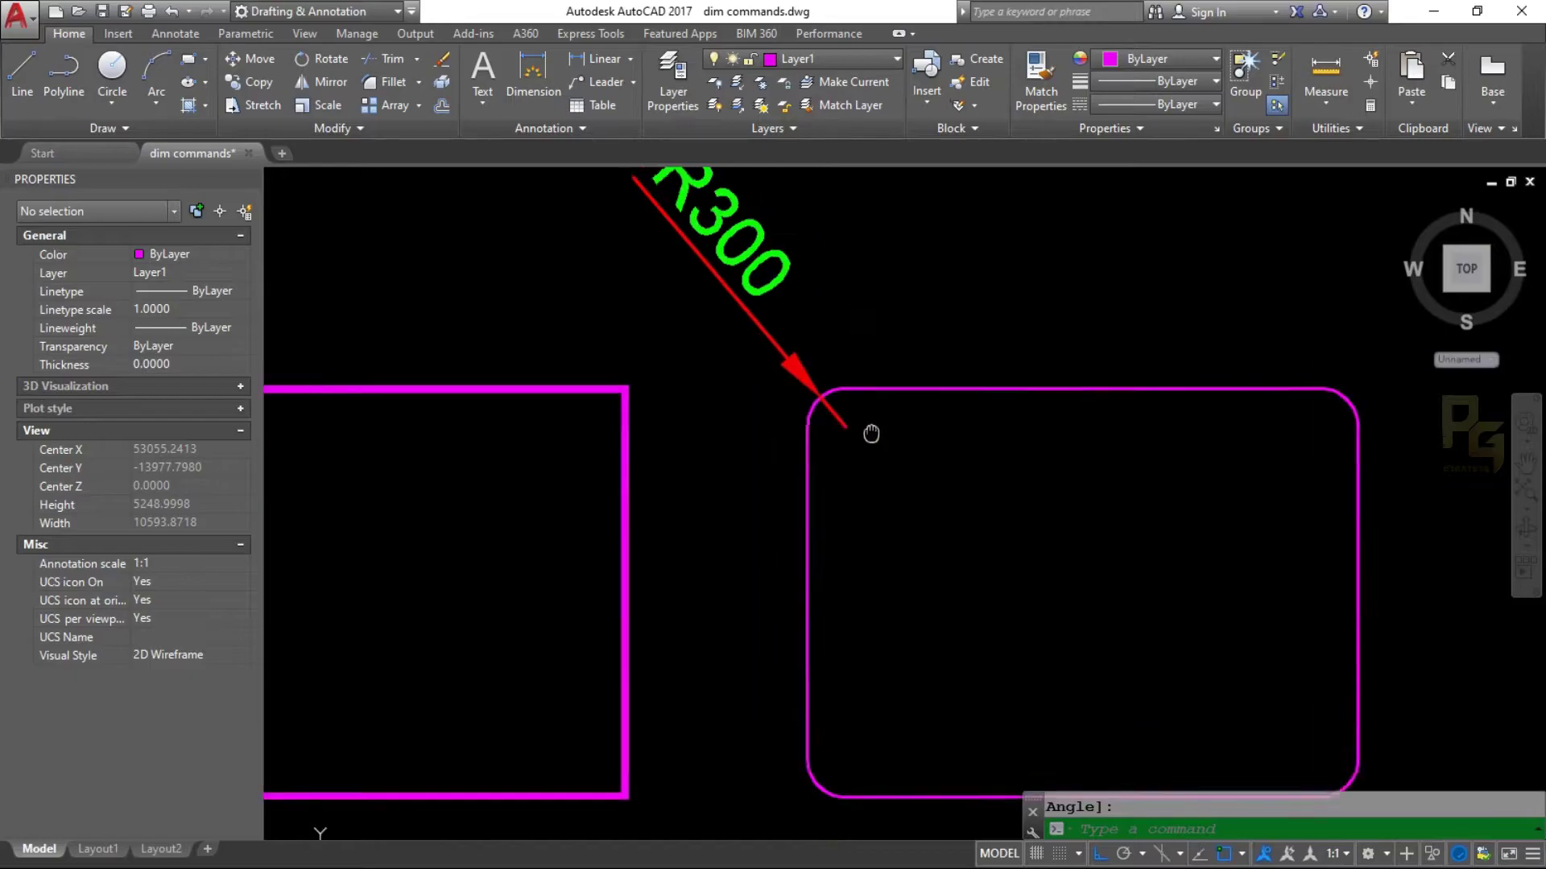
{"action": "middle_click_drag", "start_coordinate": [870, 435], "coordinate": [918, 439]}
{"action": "type", "text": "p"}
{"action": "key", "text": "Return"}
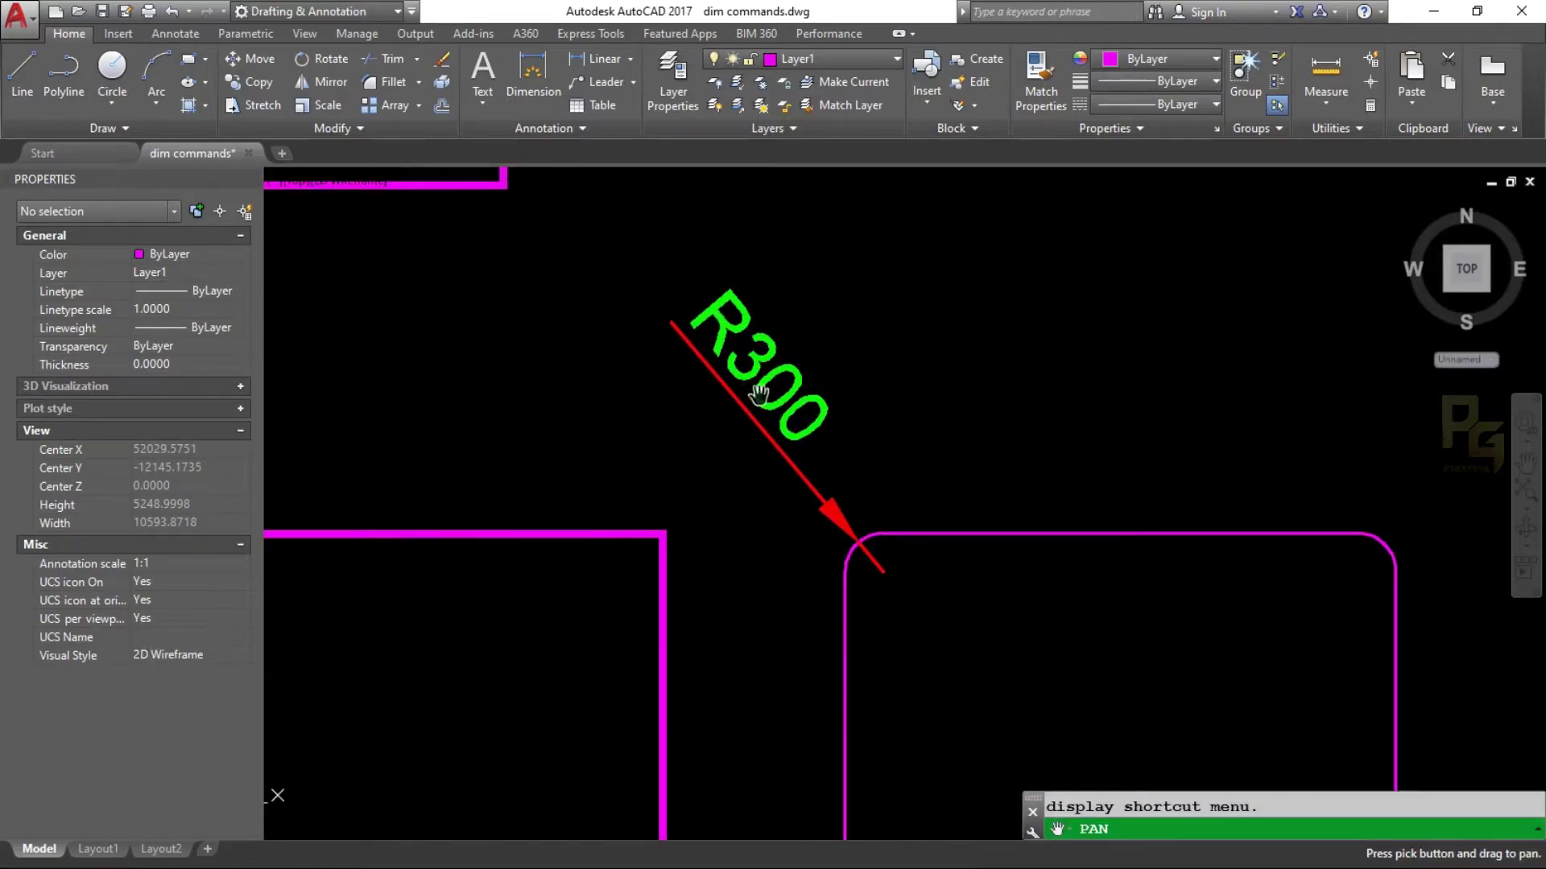
{"action": "scroll", "coordinate": [839, 576], "scroll_direction": "down", "scroll_amount": 2}
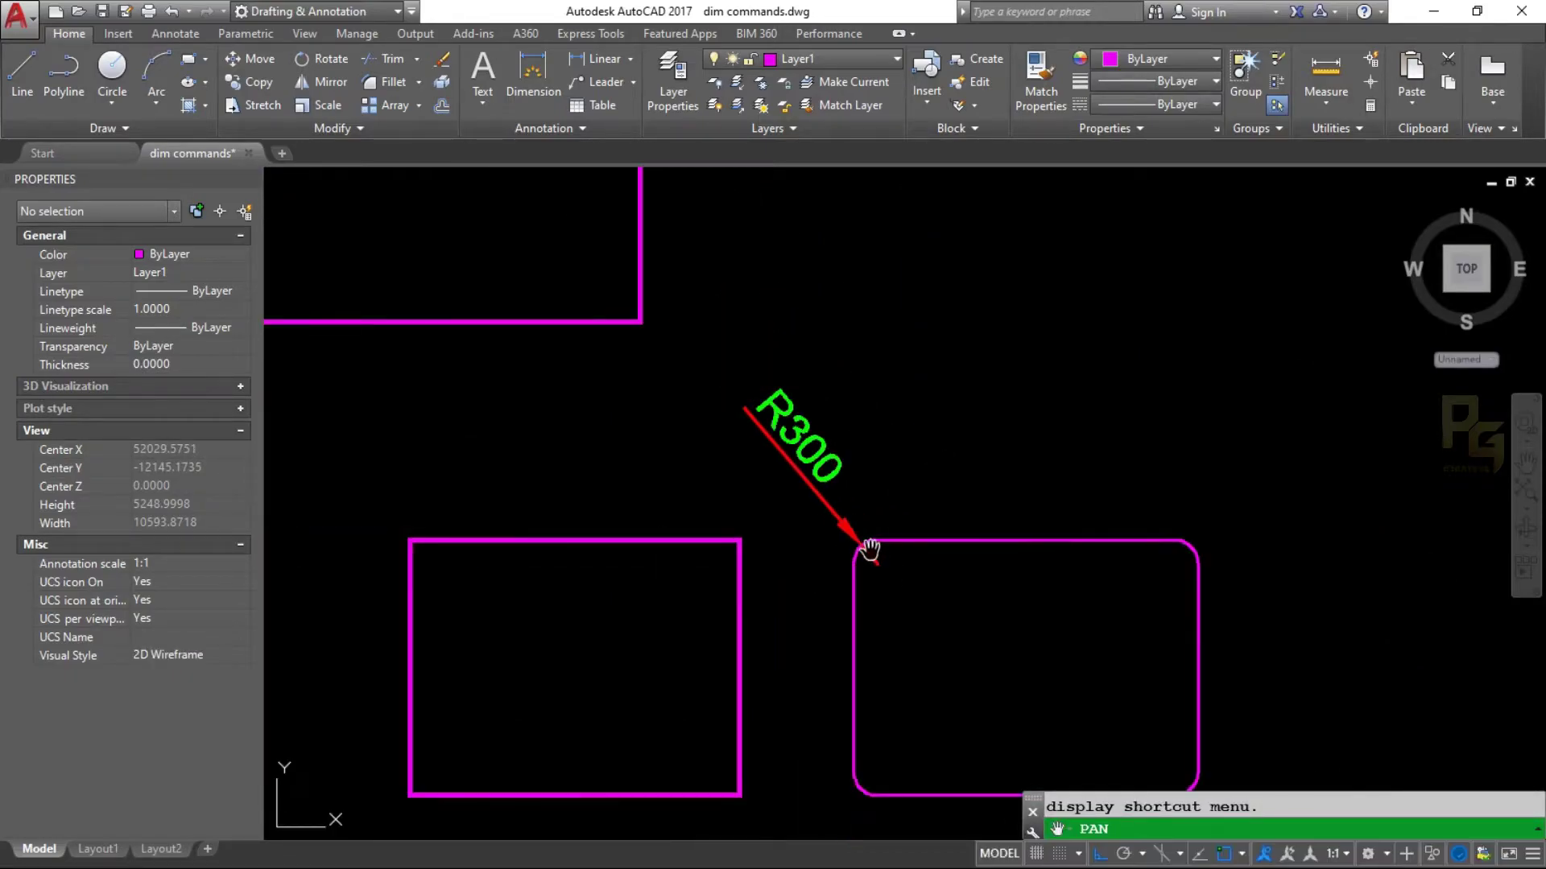
{"action": "mouse_move", "coordinate": [871, 546]}
{"action": "left_mouse_down"}
{"action": "mouse_move", "coordinate": [899, 487]}
{"action": "mouse_move", "coordinate": [1028, 476]}
{"action": "left_mouse_up"}
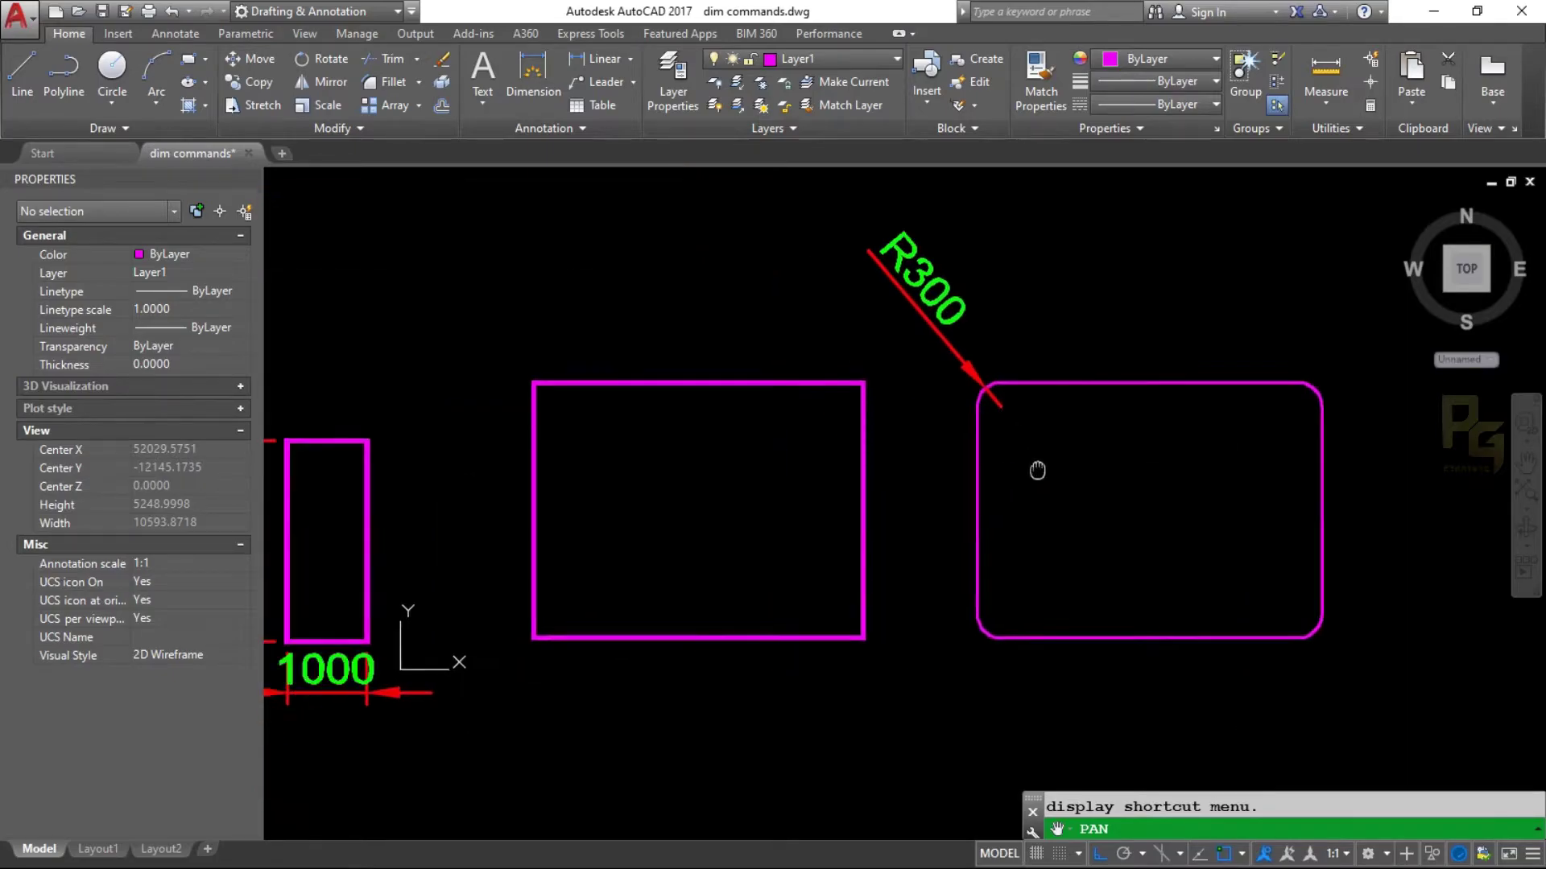
{"action": "key", "text": "Escape"}
- Draw a 300-radius filleted rectangle from the middle rectangle's lower-left to upper-right corner
{"action": "type", "text": "rec"}
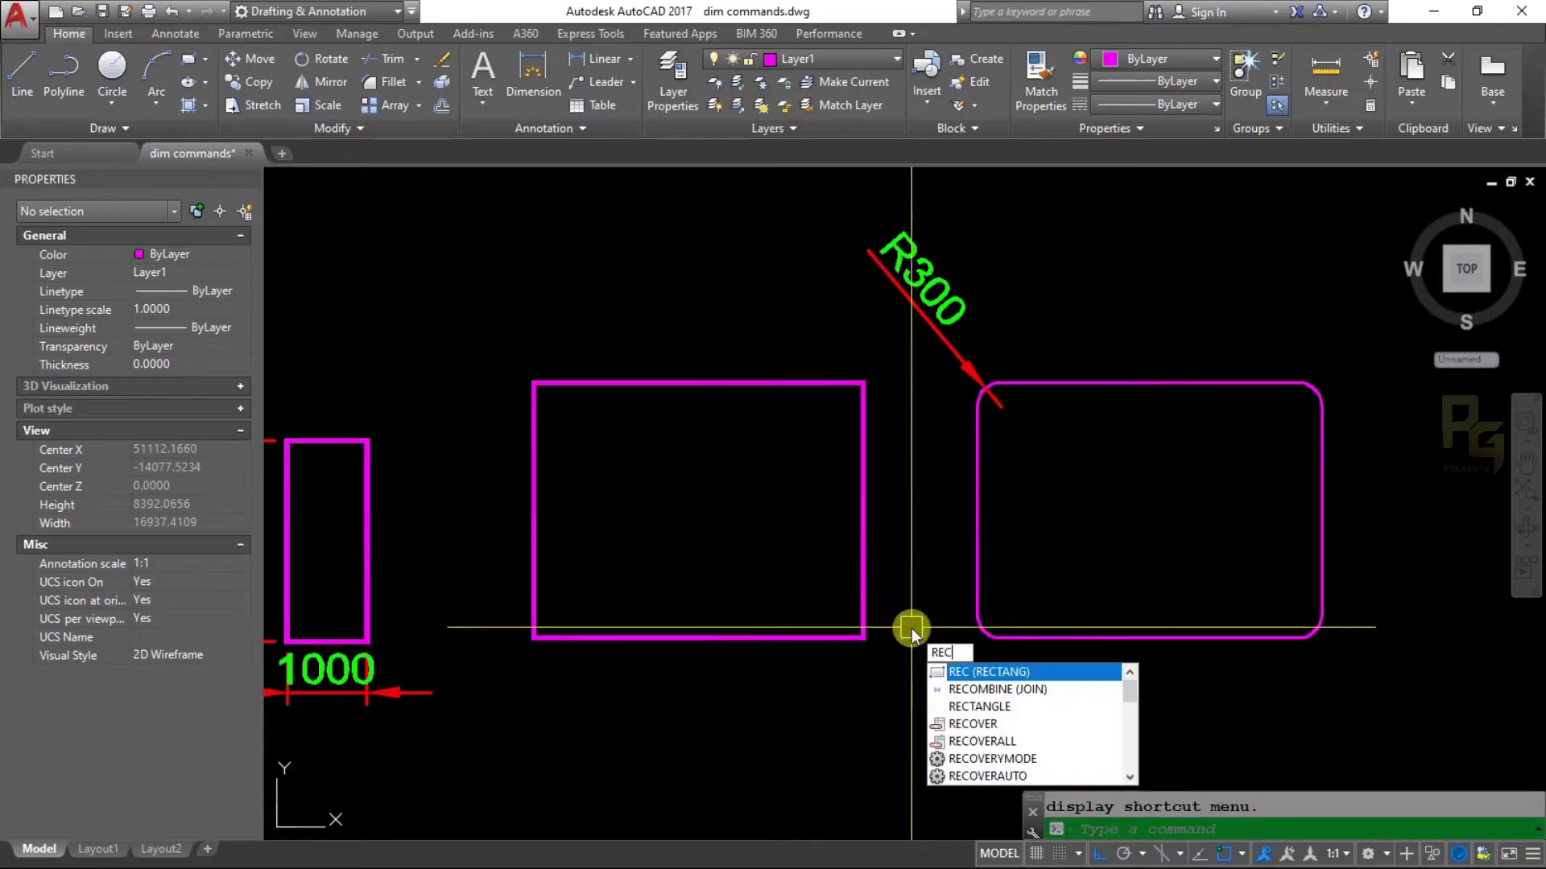
{"action": "key", "text": "Return"}
{"action": "type", "text": "f"}
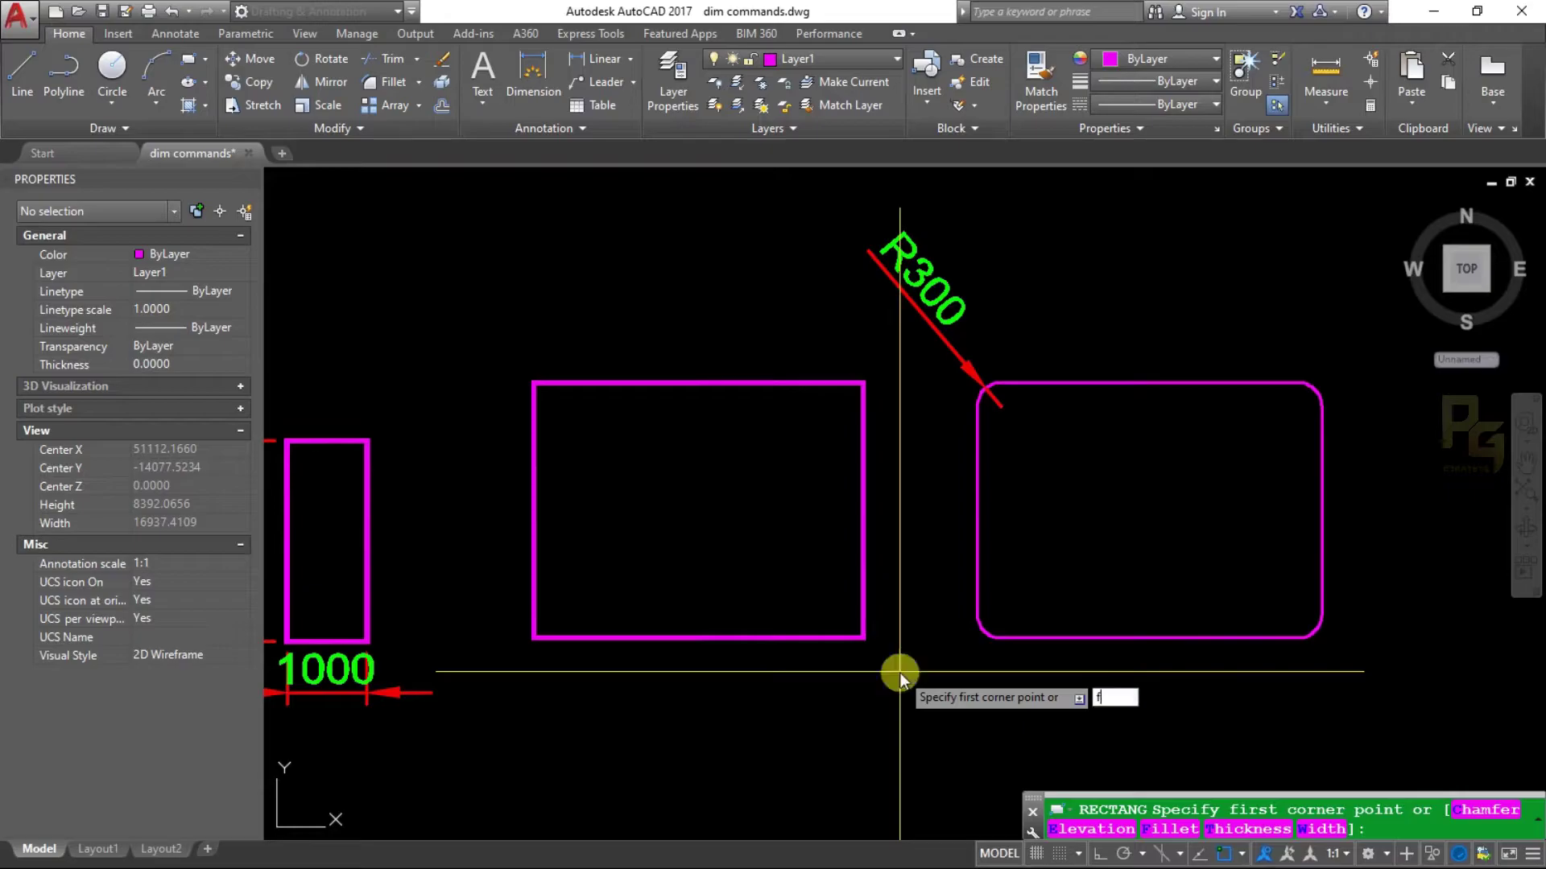
{"action": "key", "text": "Return"}
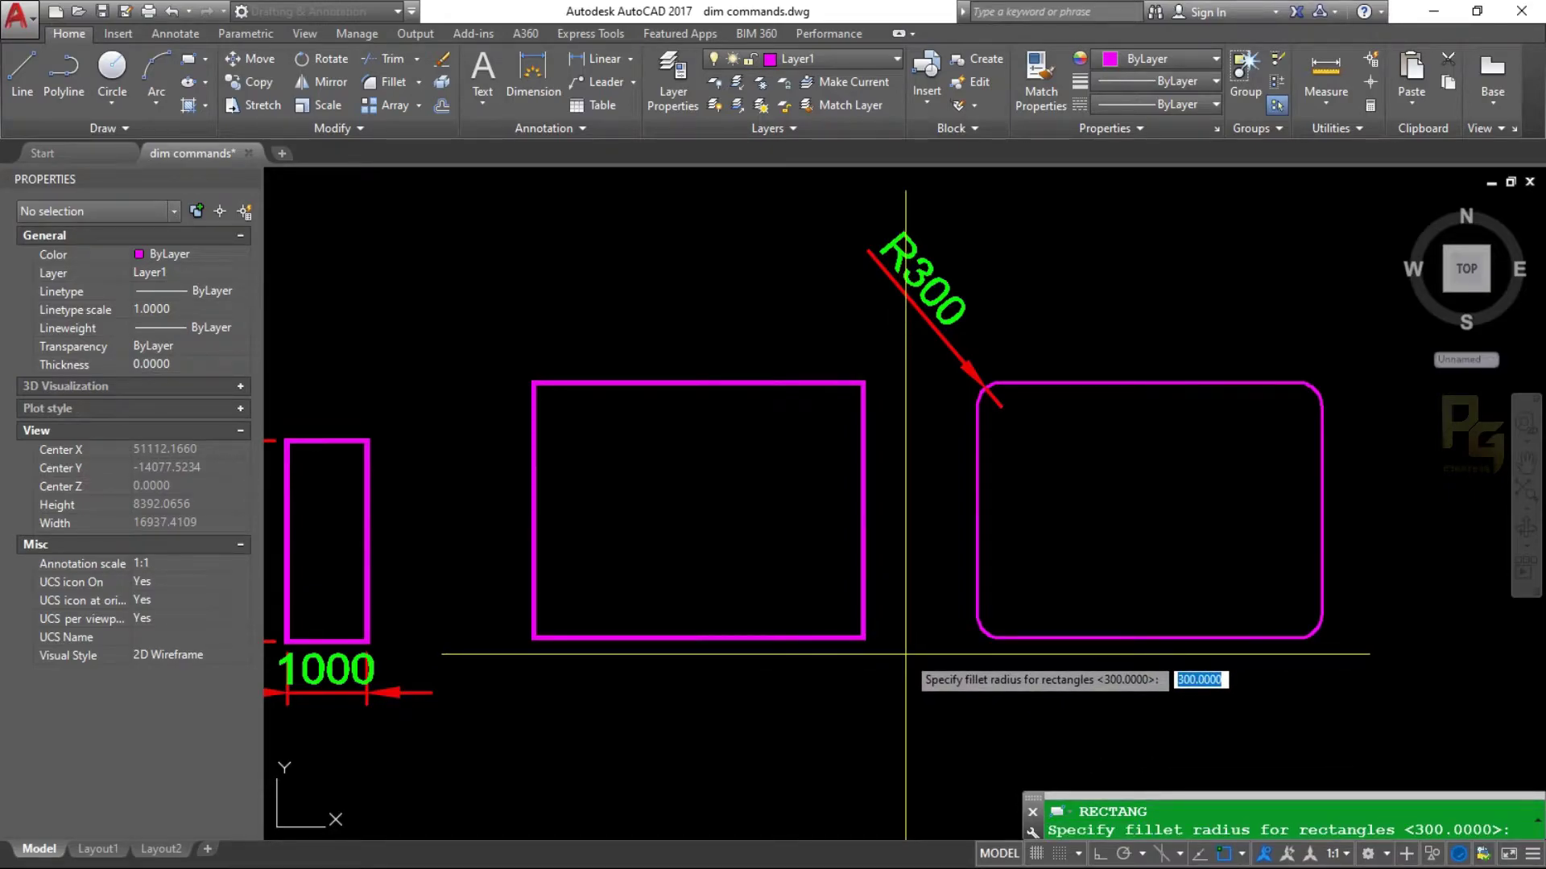
{"action": "type", "text": "300"}
{"action": "key", "text": "Return"}
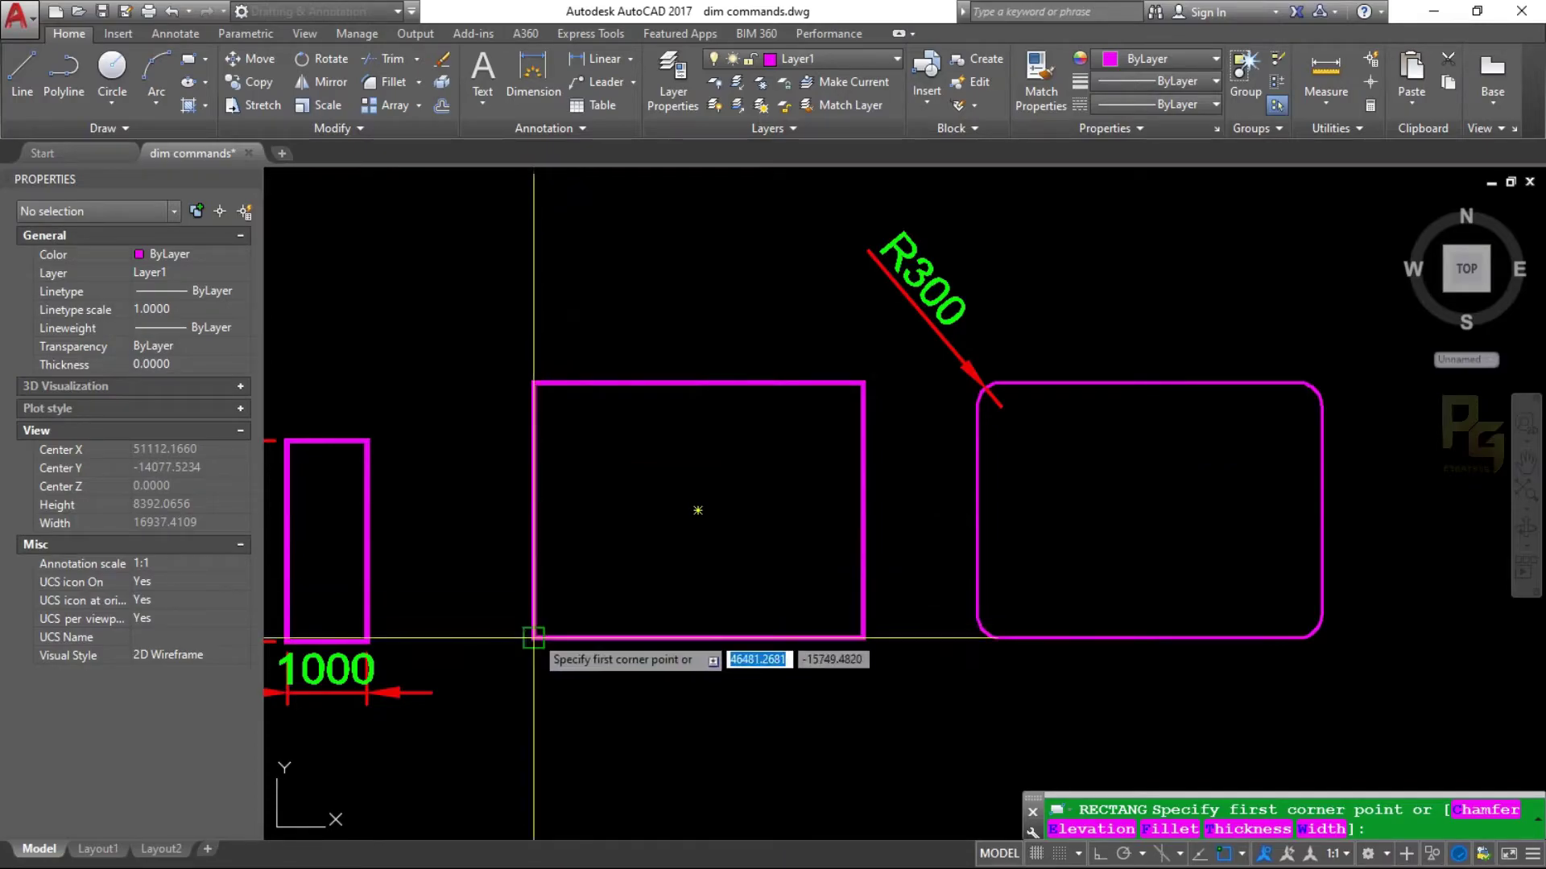
{"action": "left_click", "coordinate": [532, 637]}
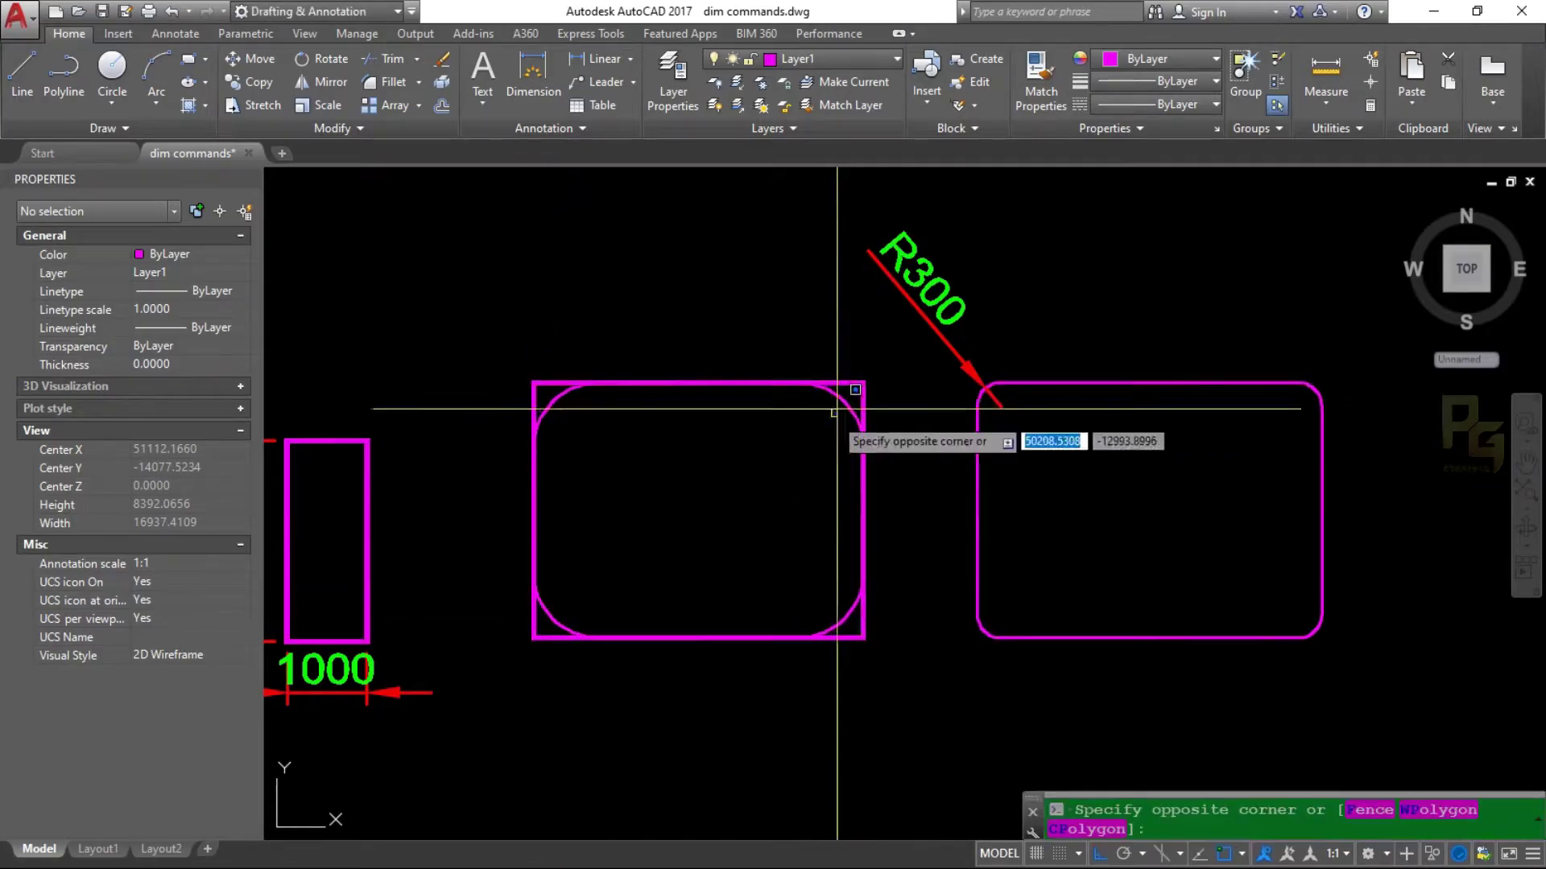
{"action": "left_click", "coordinate": [863, 382]}
- Set the new rounded rectangle's colour to Yellow in Properties and deselect it
{"action": "left_click", "coordinate": [201, 255]}
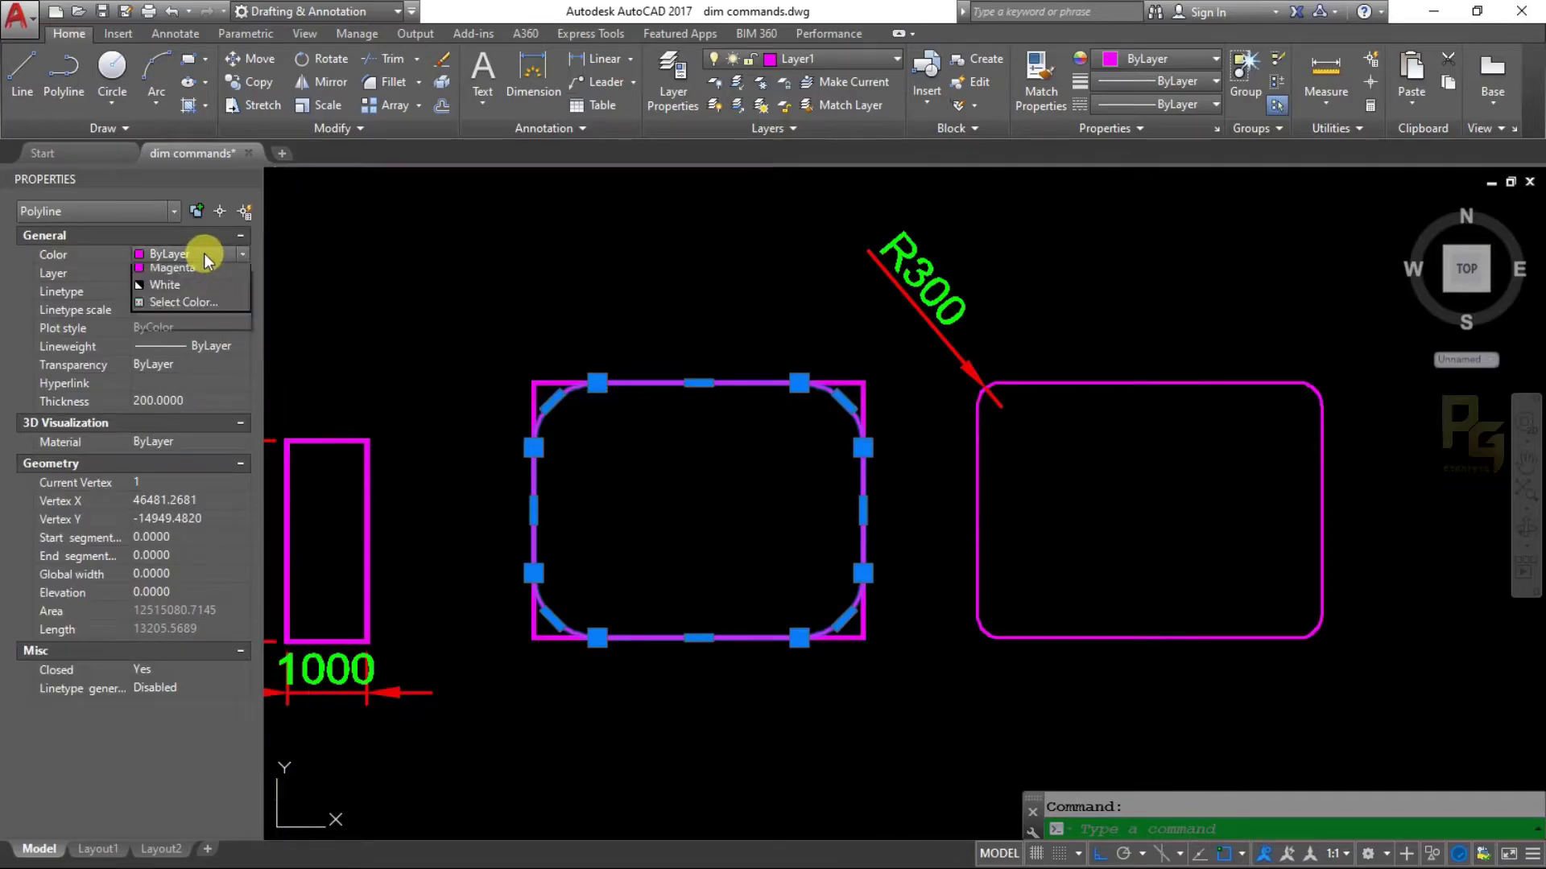
{"action": "left_click", "coordinate": [164, 324]}
{"action": "key", "text": "Escape"}
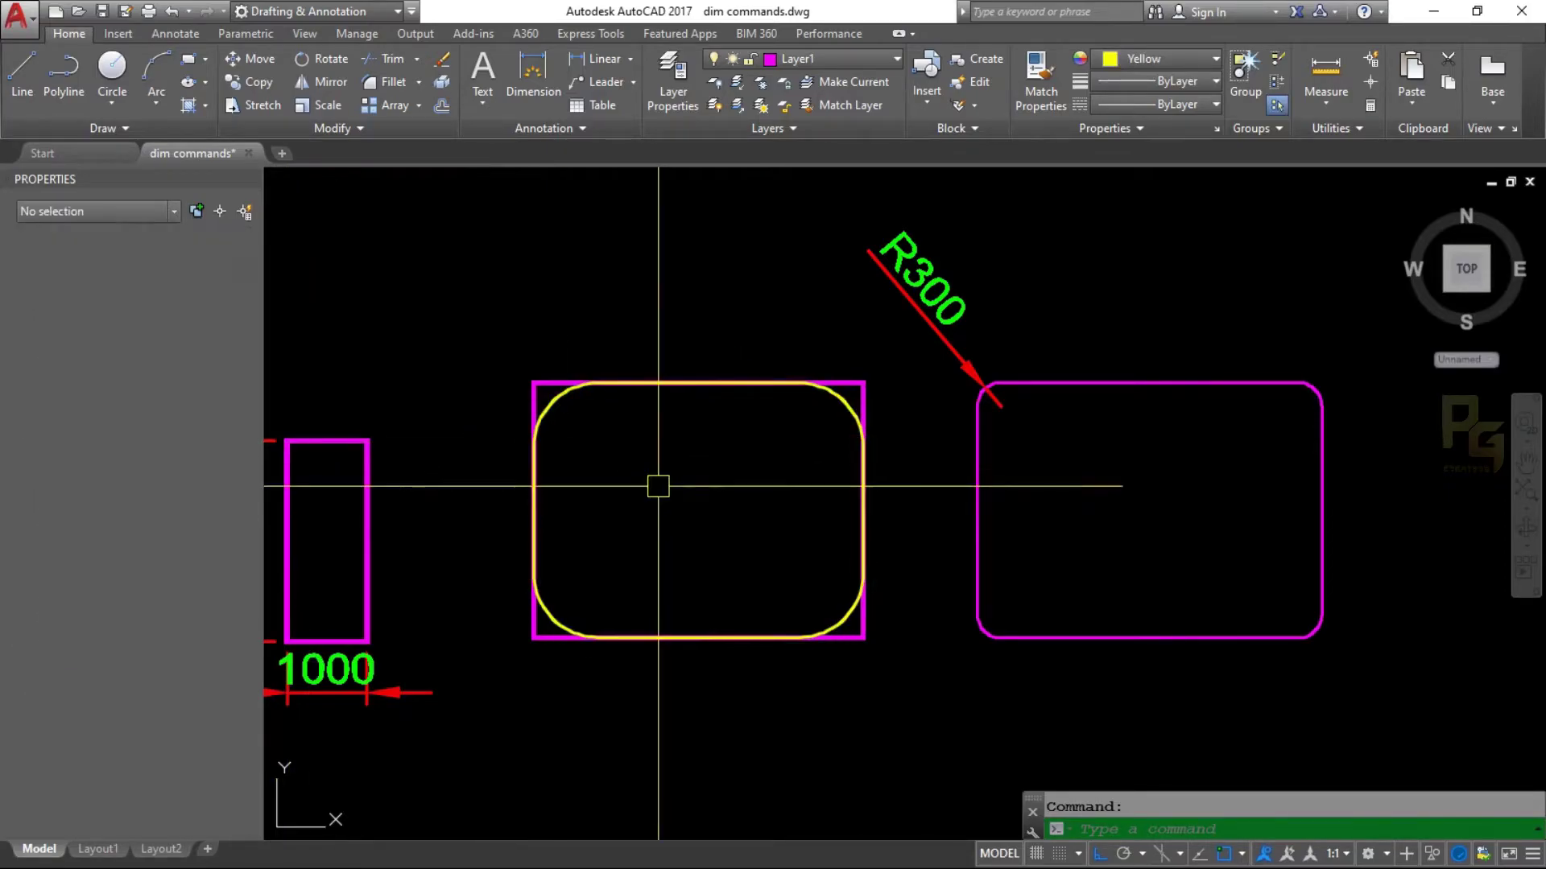
- Pan and zoom to inspect the yellow rounded corner, then reselect the rectangle
{"action": "type", "text": "p"}
{"action": "key", "text": "Return"}
{"action": "scroll", "coordinate": [794, 420], "scroll_direction": "up", "scroll_amount": 2}
{"action": "scroll", "coordinate": [880, 396], "scroll_direction": "up", "scroll_amount": 5}
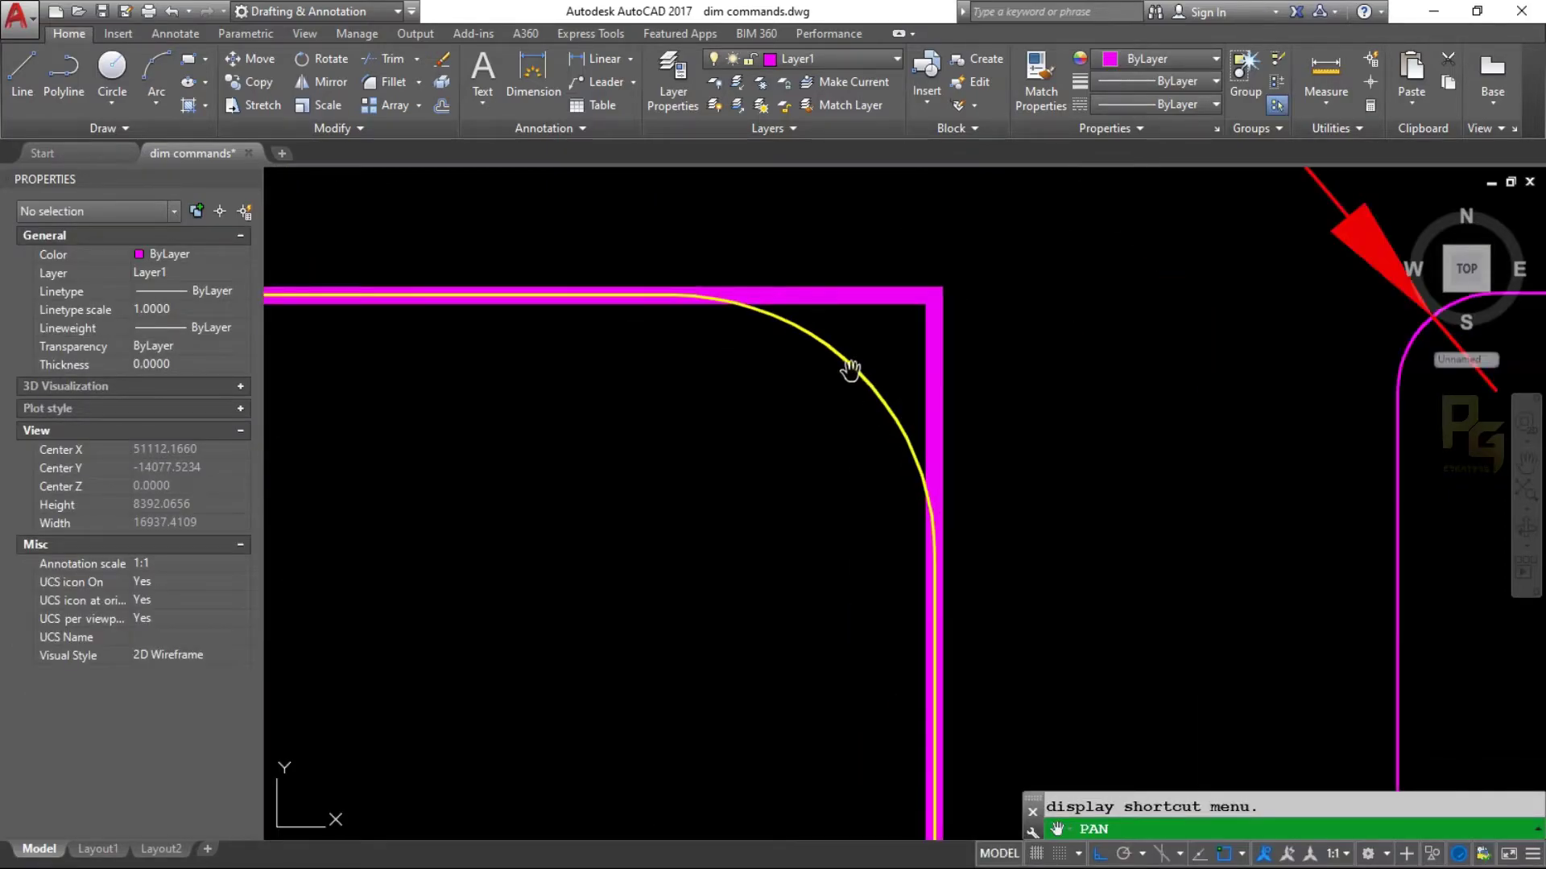
{"action": "scroll", "coordinate": [855, 343], "scroll_direction": "down", "scroll_amount": 2}
{"action": "scroll", "coordinate": [863, 403], "scroll_direction": "down", "scroll_amount": 3}
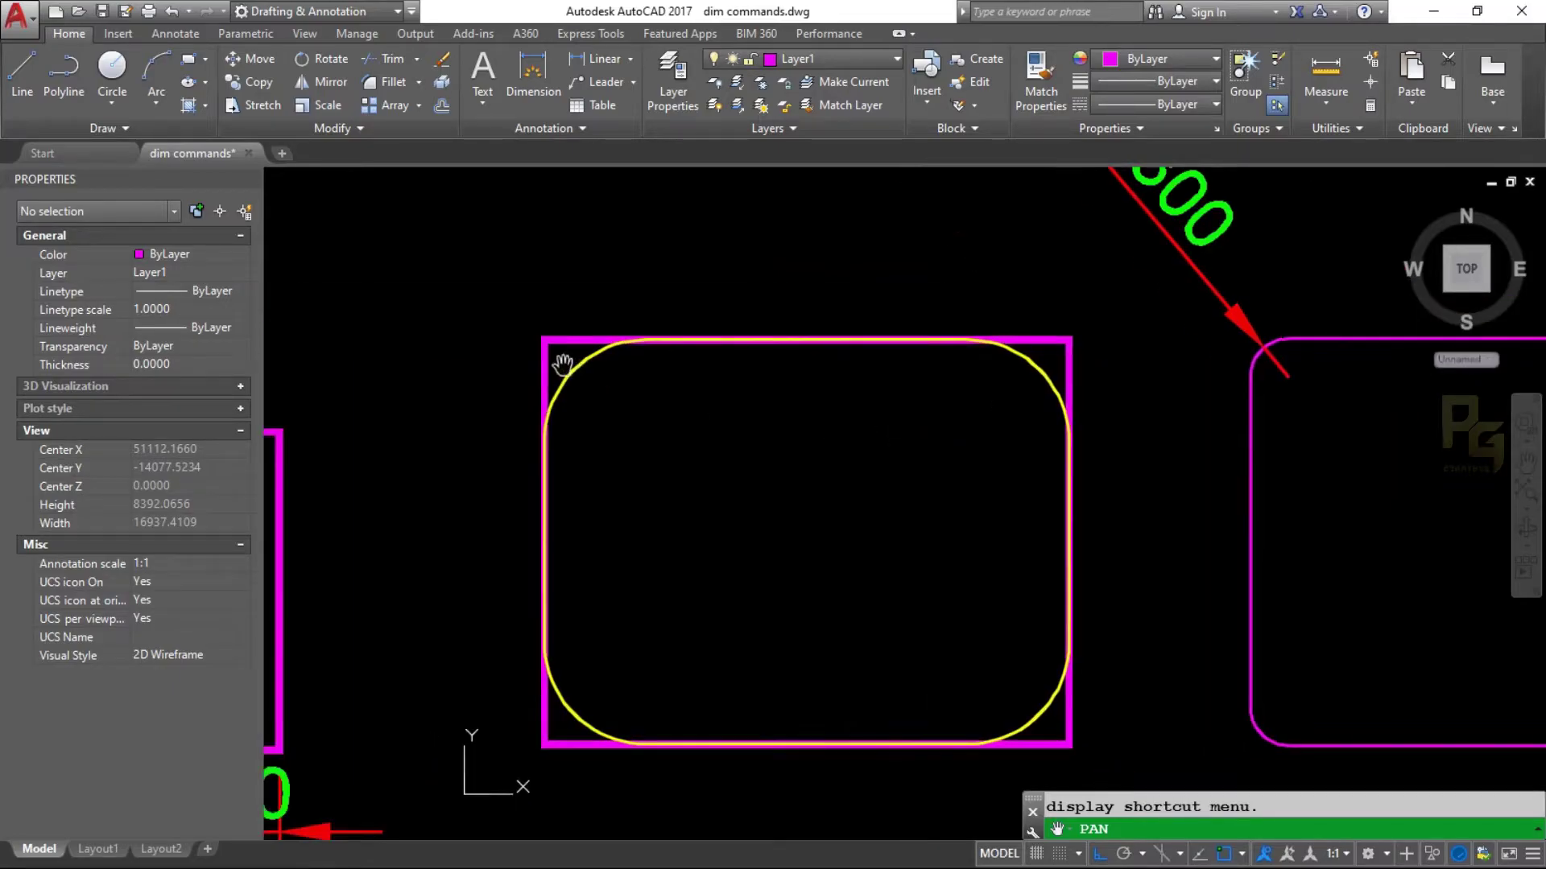
{"action": "left_click_drag", "start_coordinate": [587, 598], "coordinate": [572, 519]}
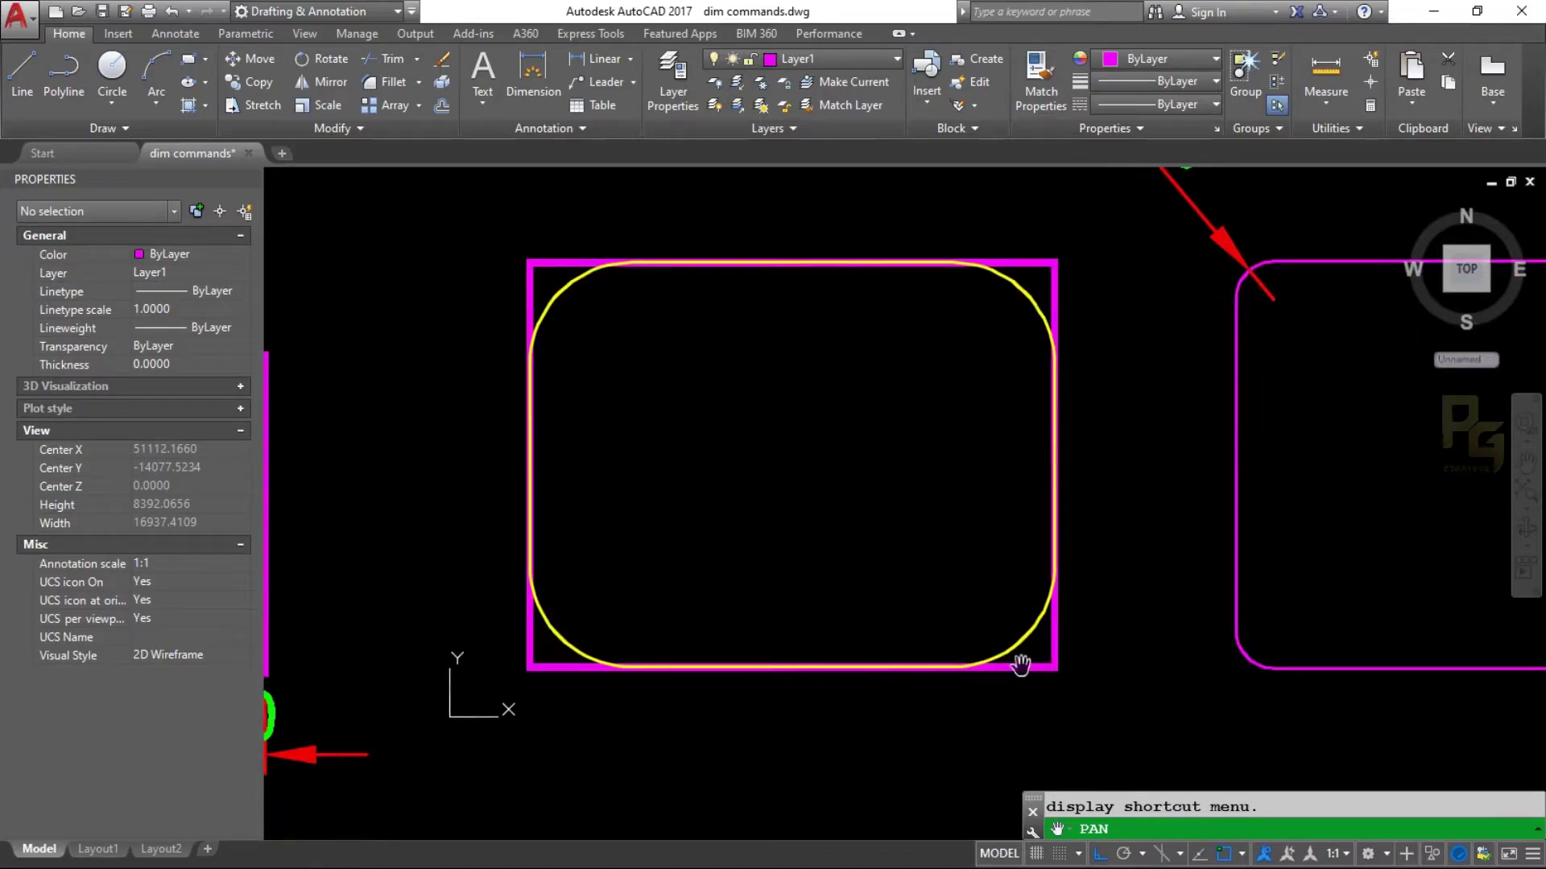
{"action": "scroll", "coordinate": [1053, 355], "scroll_direction": "up", "scroll_amount": 4}
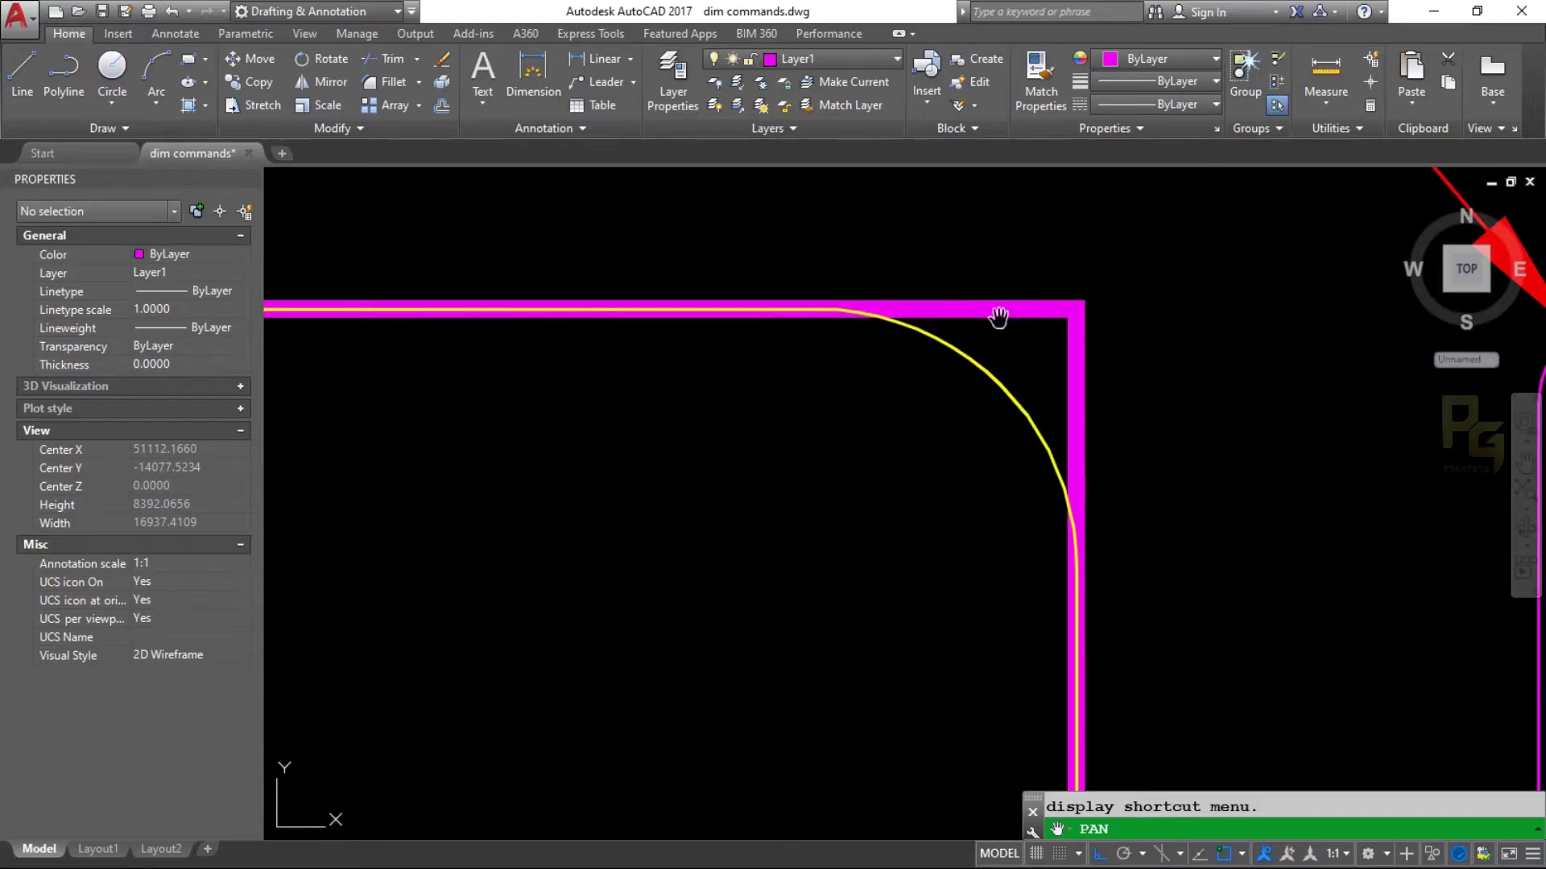
{"action": "scroll", "coordinate": [997, 322], "scroll_direction": "down", "scroll_amount": 2}
{"action": "scroll", "coordinate": [1027, 335], "scroll_direction": "down", "scroll_amount": 4}
{"action": "key", "text": "Escape"}
{"action": "left_click", "coordinate": [1019, 379]}
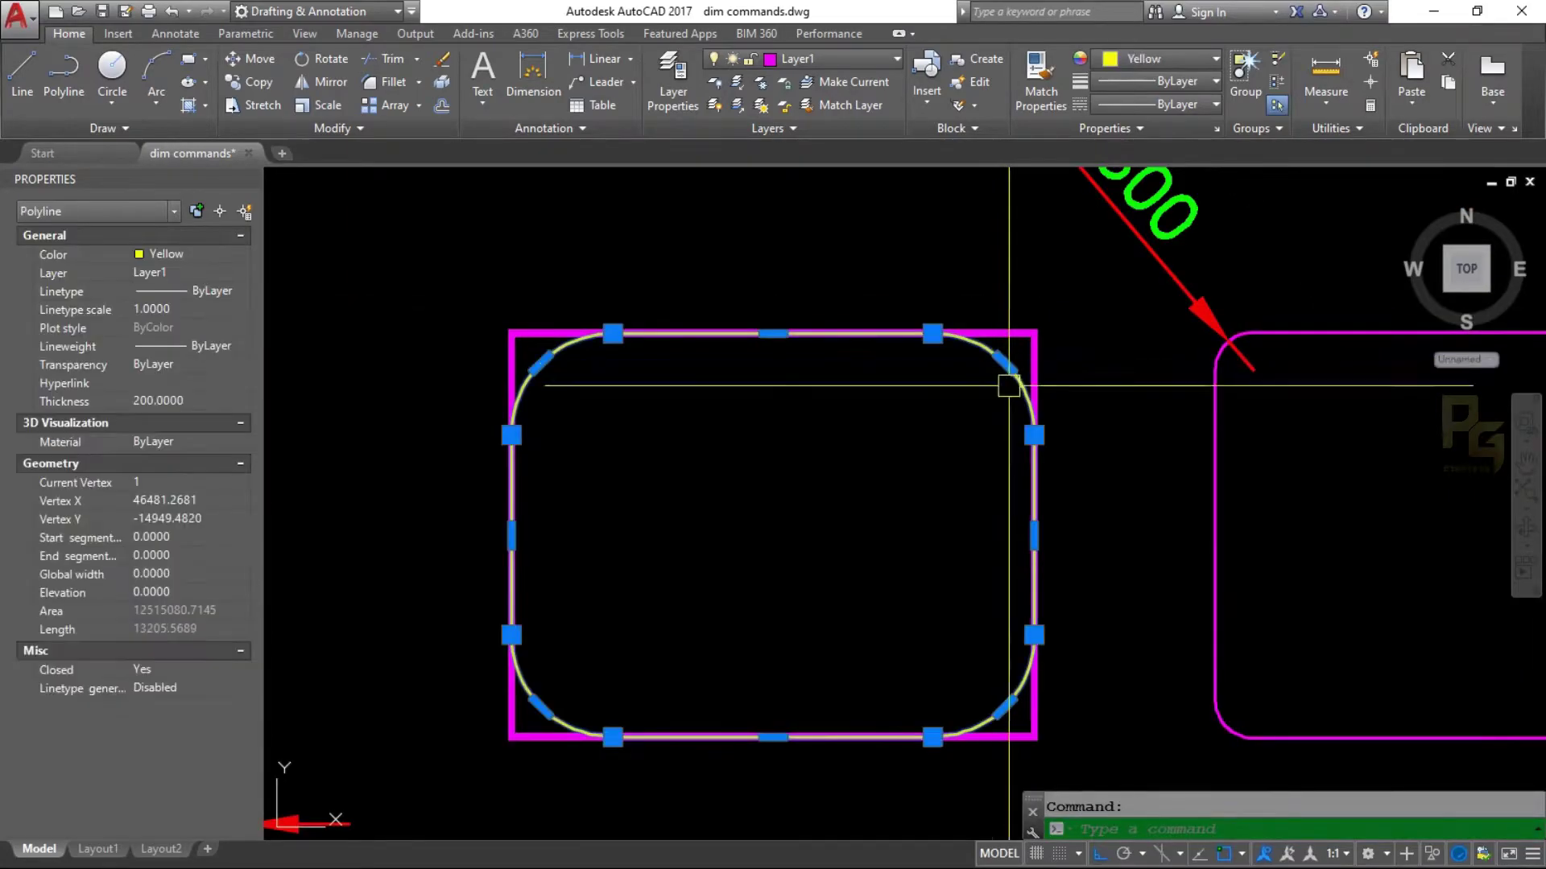
{"action": "scroll", "coordinate": [1006, 354], "scroll_direction": "up", "scroll_amount": 4}
- Add an R800 radius dimension to the yellow rounded rectangle's corner with DIMRADIUS
{"action": "key", "text": "Escape"}
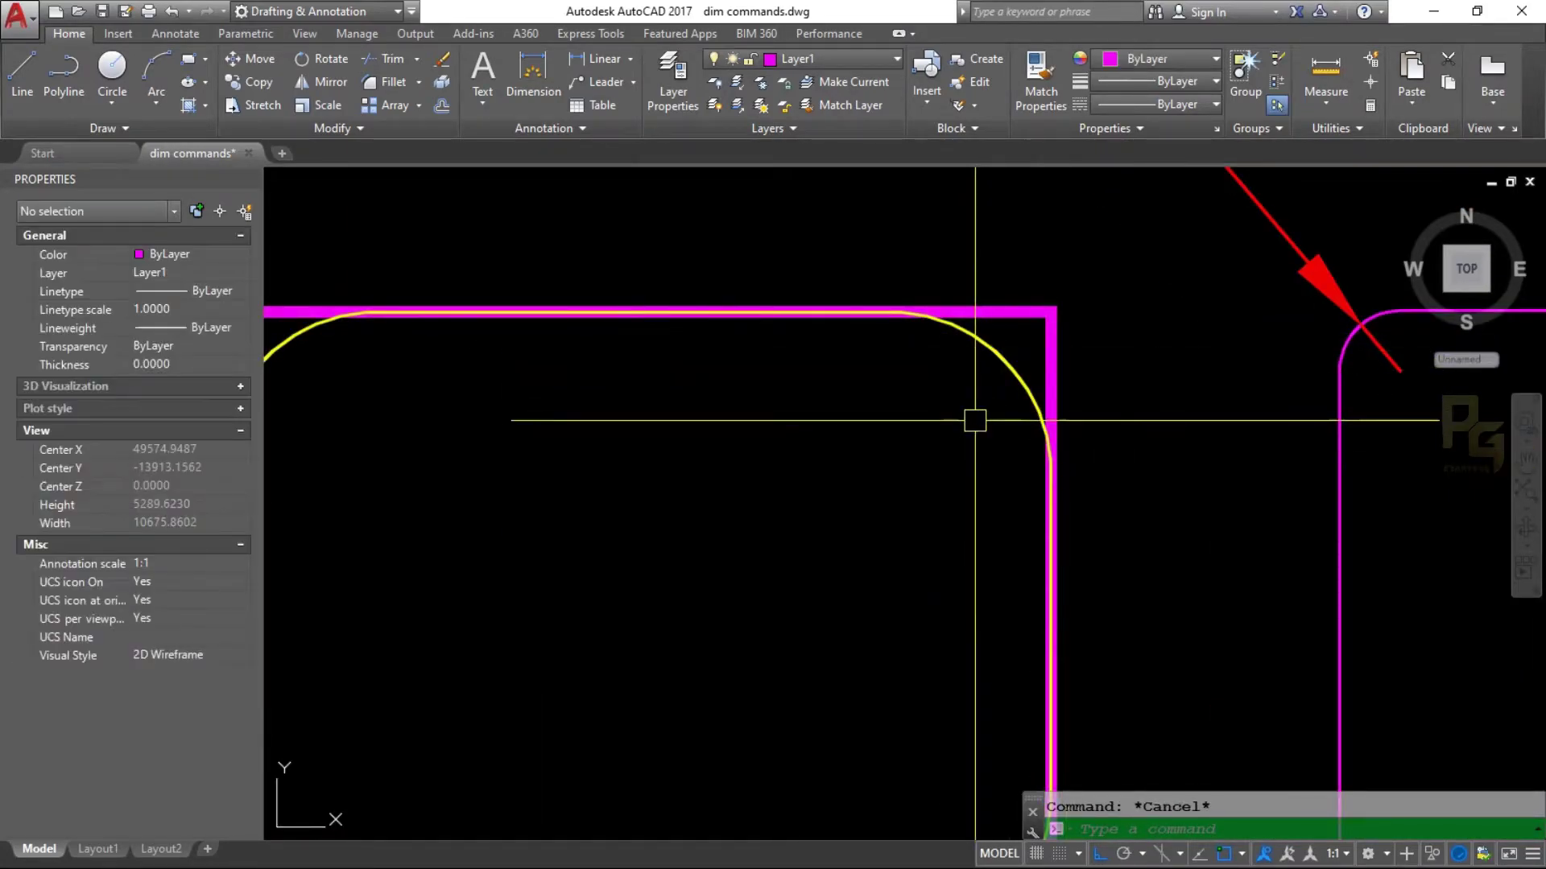
{"action": "type", "text": "dimar"}
{"action": "key", "text": "Return"}
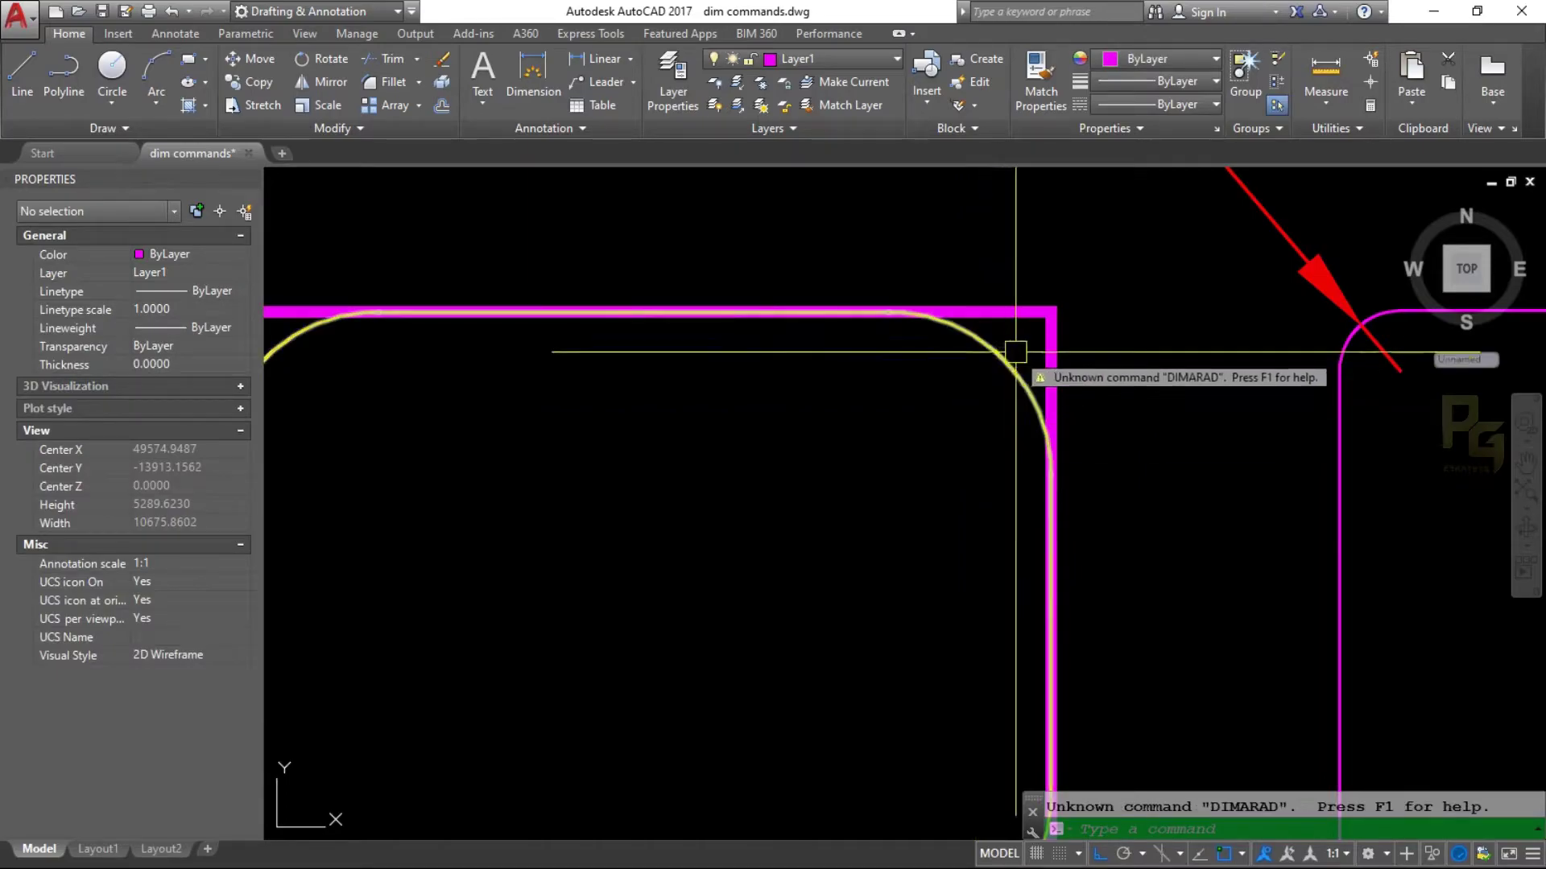
{"action": "key", "text": "Escape"}
{"action": "type", "text": "dimradius"}
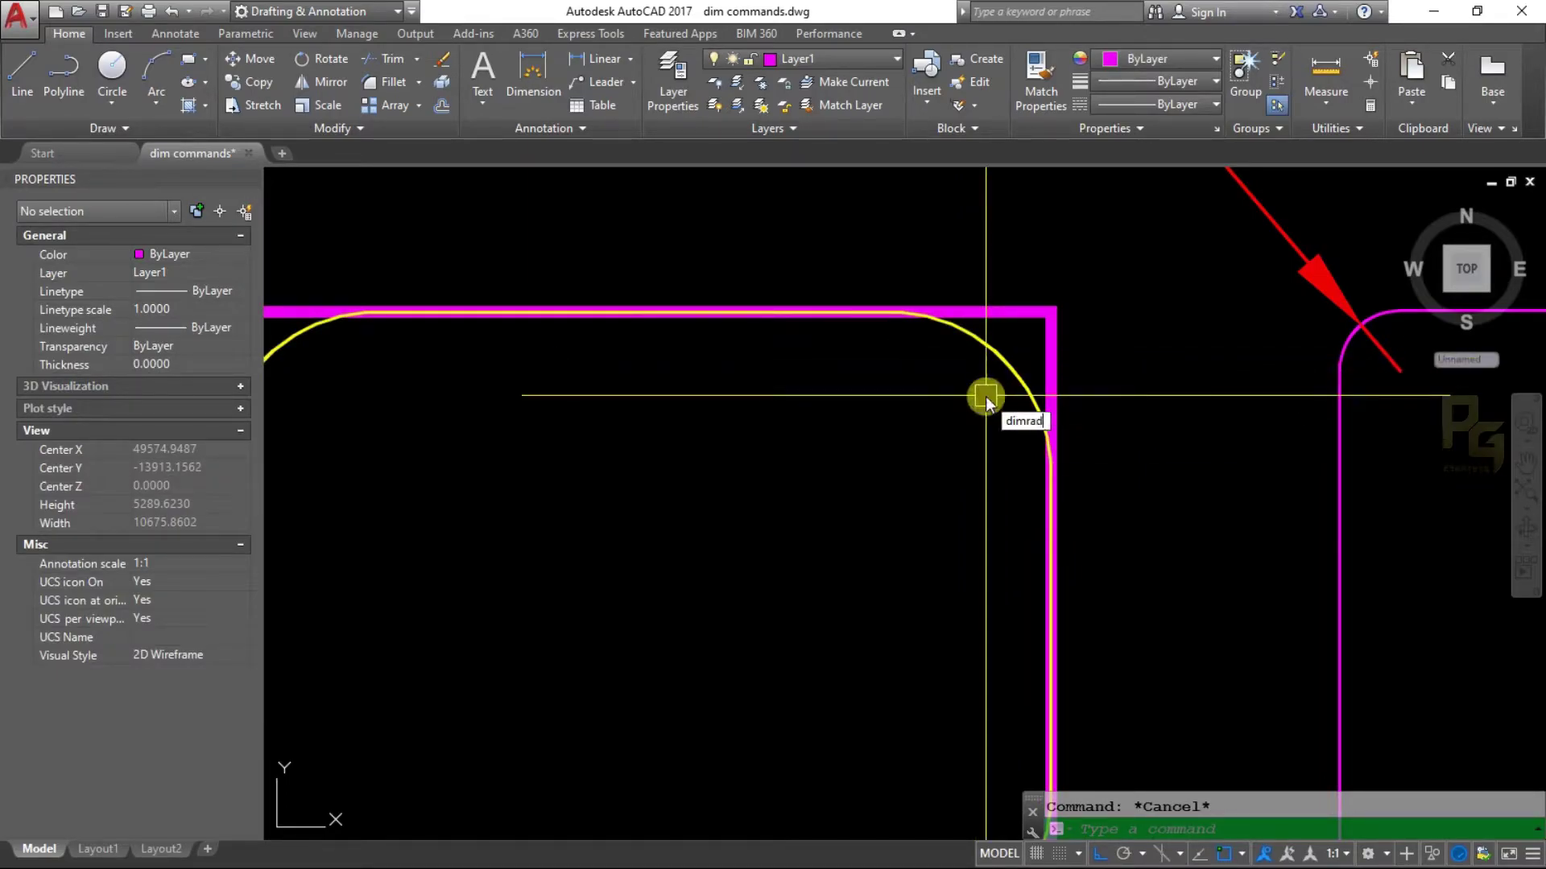
{"action": "key", "text": "Return"}
{"action": "left_click", "coordinate": [1007, 377]}
{"action": "scroll", "coordinate": [975, 385], "scroll_direction": "down", "scroll_amount": 5}
{"action": "mouse_move", "coordinate": [1087, 369]}
{"action": "middle_mouse_down"}
{"action": "mouse_move", "coordinate": [1018, 449]}
{"action": "mouse_move", "coordinate": [813, 368]}
{"action": "mouse_move", "coordinate": [937, 400]}
{"action": "middle_mouse_up"}
{"action": "key", "text": "Escape"}
- Erase the duplicate radius dimension and pan the view out
{"action": "left_click", "coordinate": [974, 414]}
{"action": "key", "text": "Escape"}
{"action": "left_click", "coordinate": [852, 370]}
{"action": "key", "text": "Delete"}
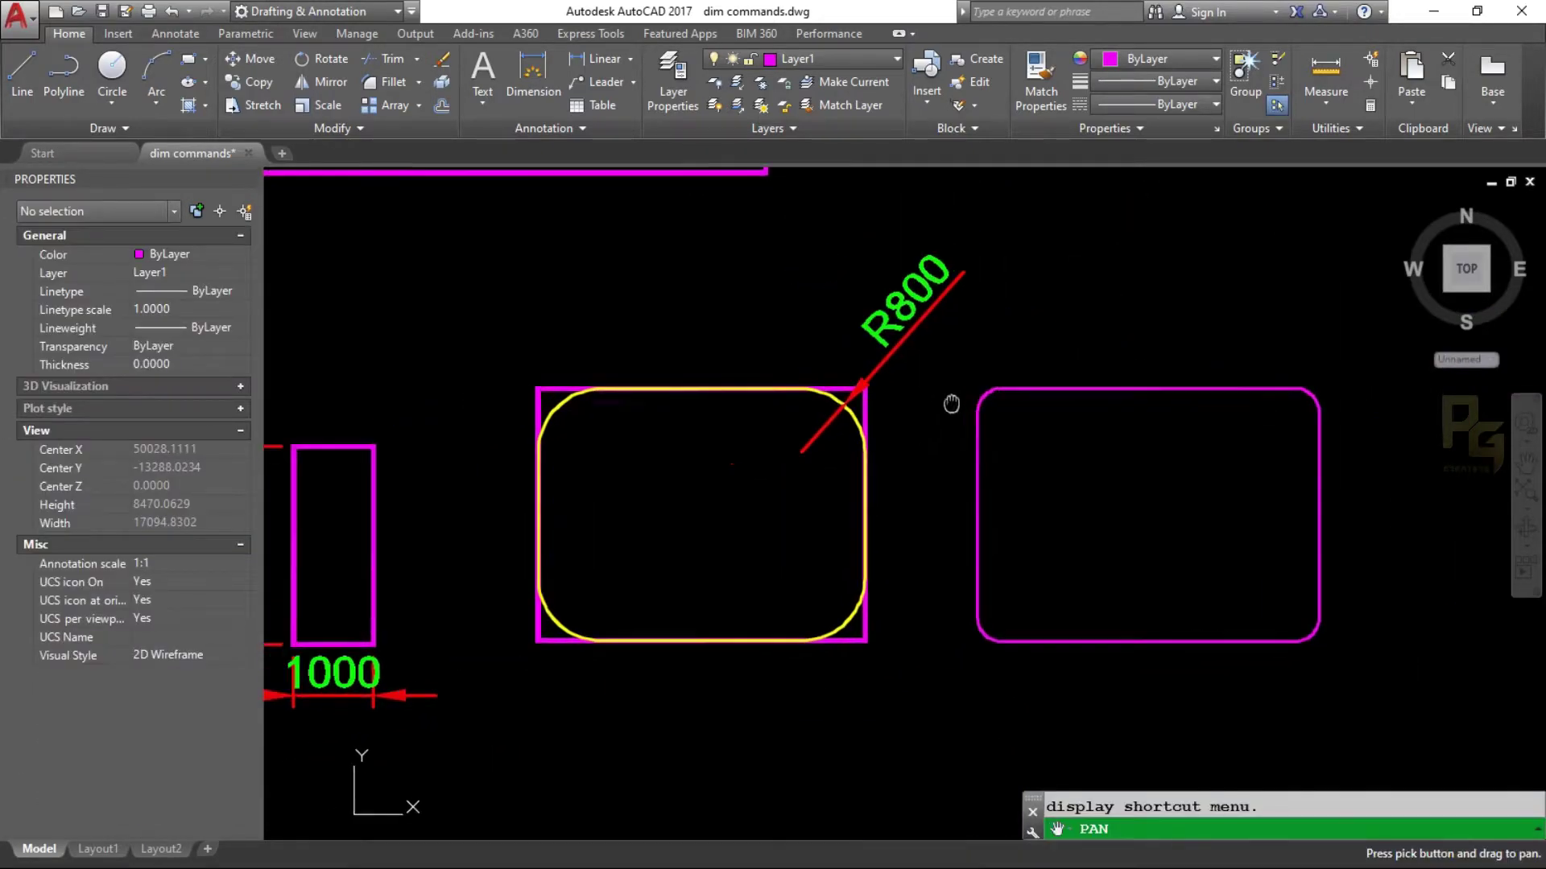
{"action": "left_click_drag", "start_coordinate": [920, 435], "coordinate": [891, 374]}
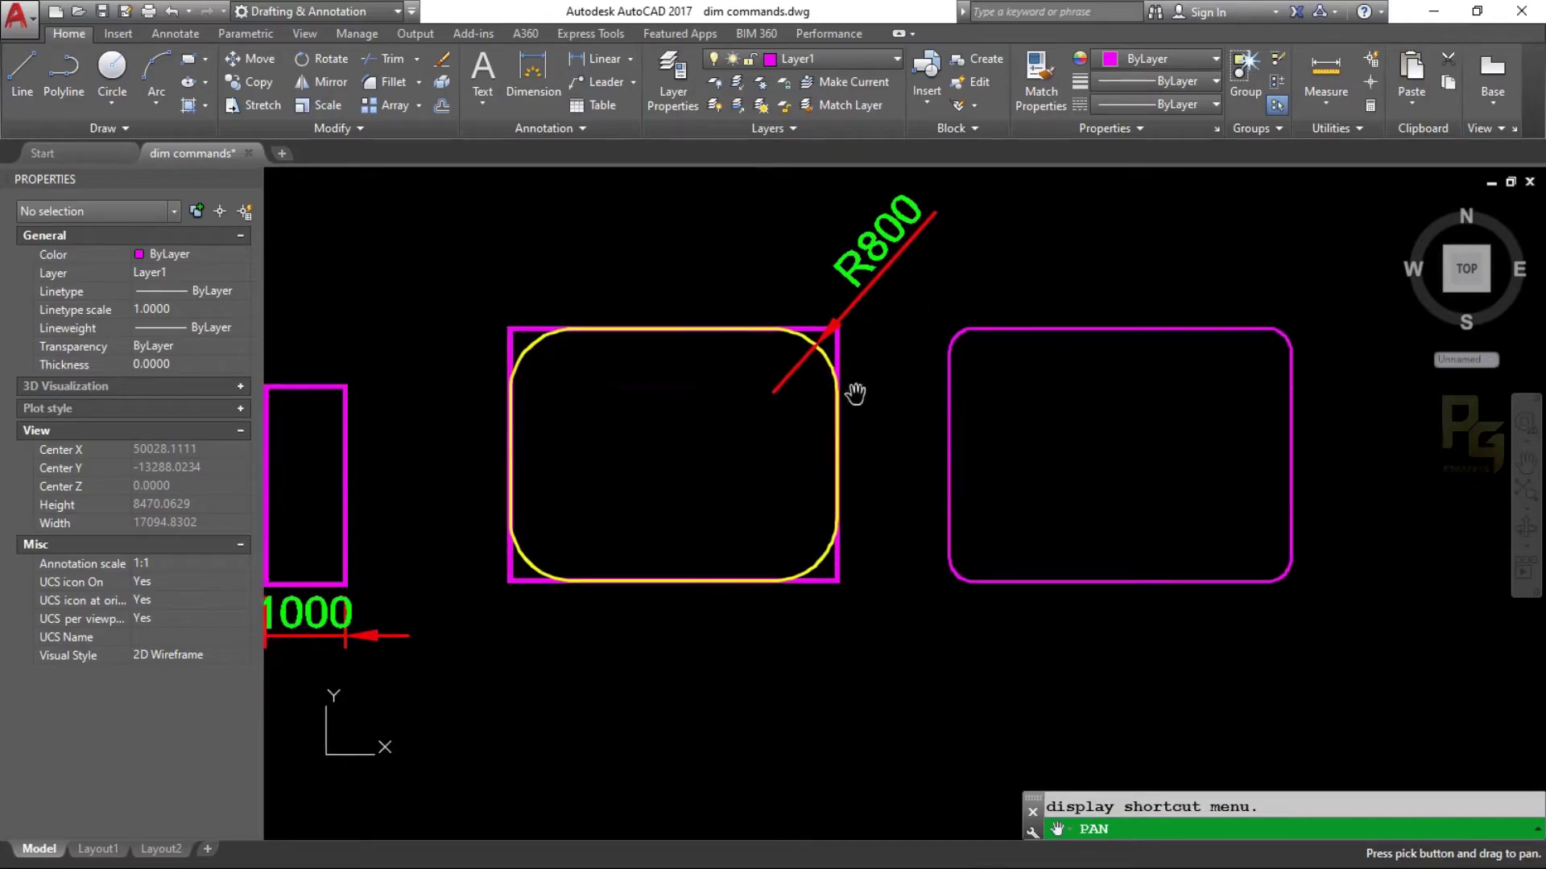
{"action": "scroll", "coordinate": [858, 463], "scroll_direction": "down", "scroll_amount": 2}
- Start a chamfered-corner rectangle in the empty space right of the rounded rectangles
{"action": "left_click_drag", "start_coordinate": [971, 587], "coordinate": [720, 594]}
{"action": "key", "text": "Escape"}
{"action": "type", "text": "rec"}
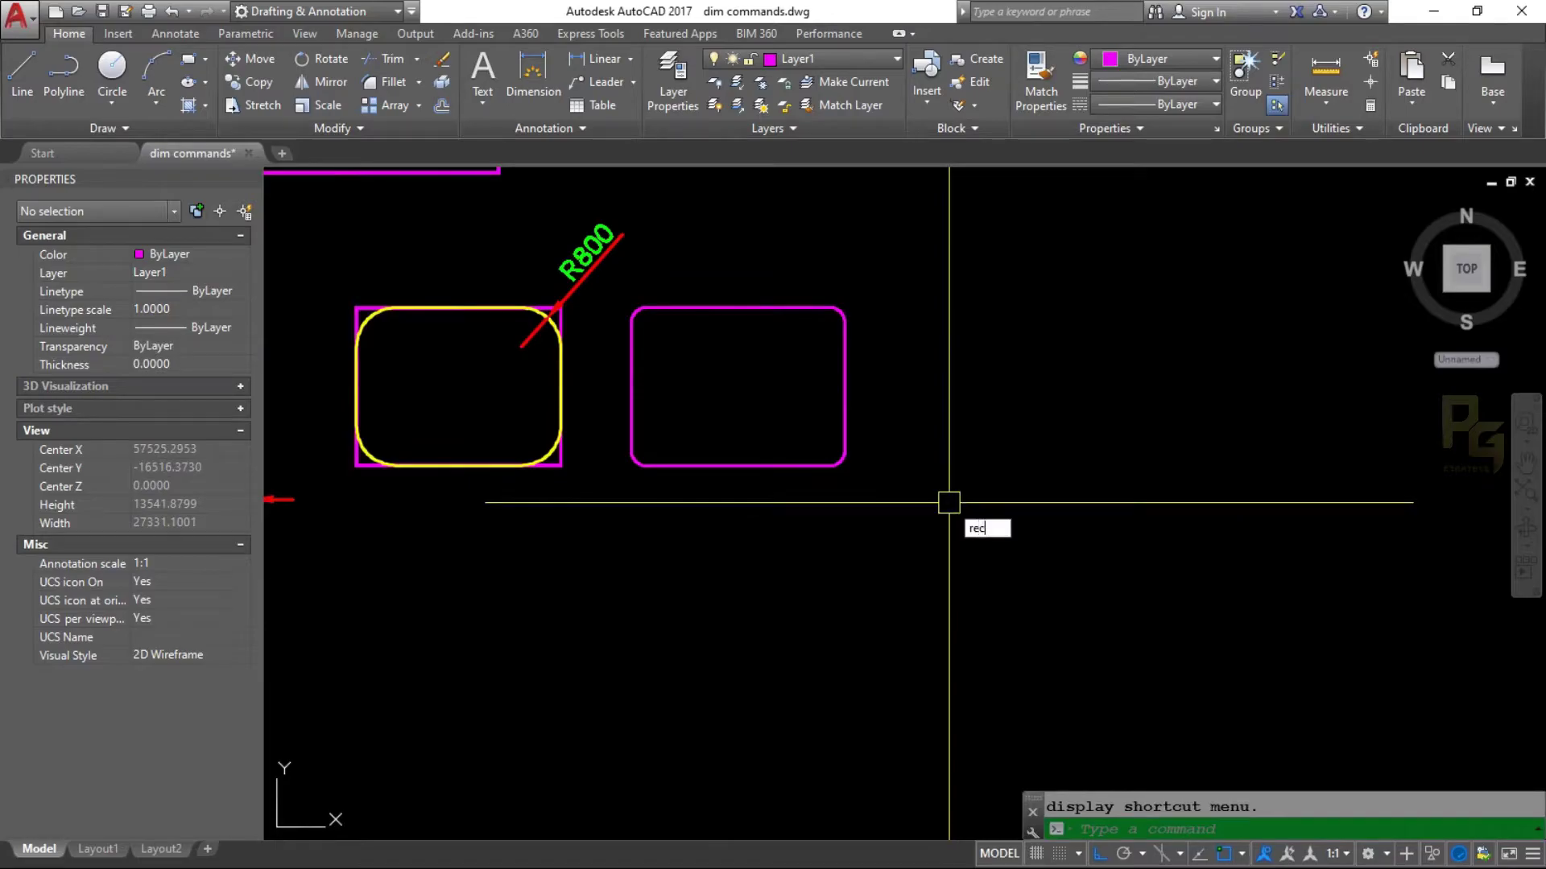
{"action": "key", "text": "Return"}
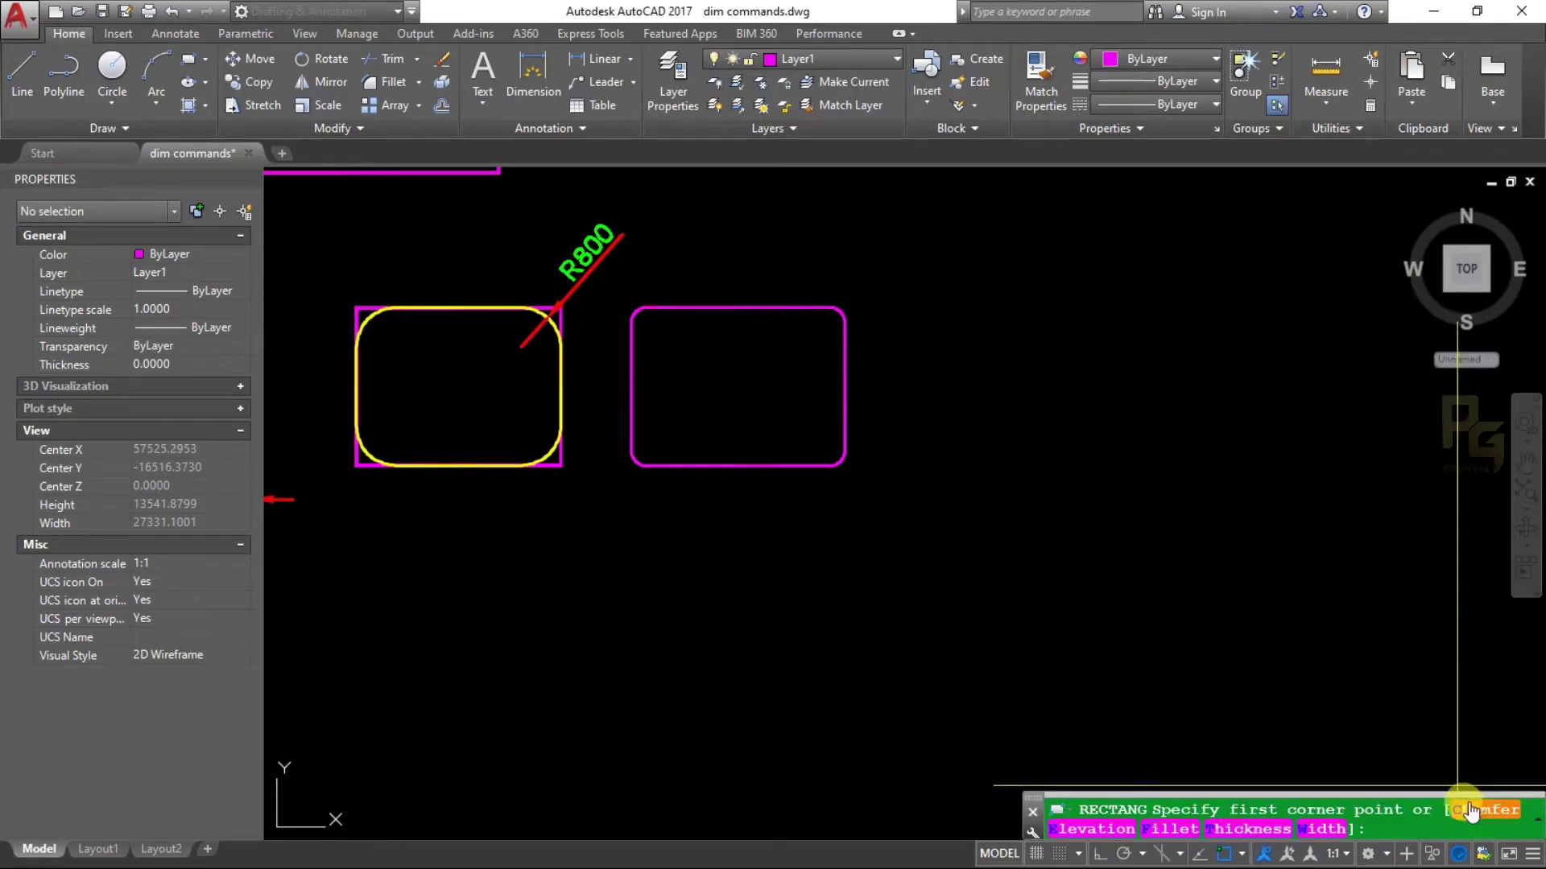
{"action": "left_click", "coordinate": [1467, 811]}
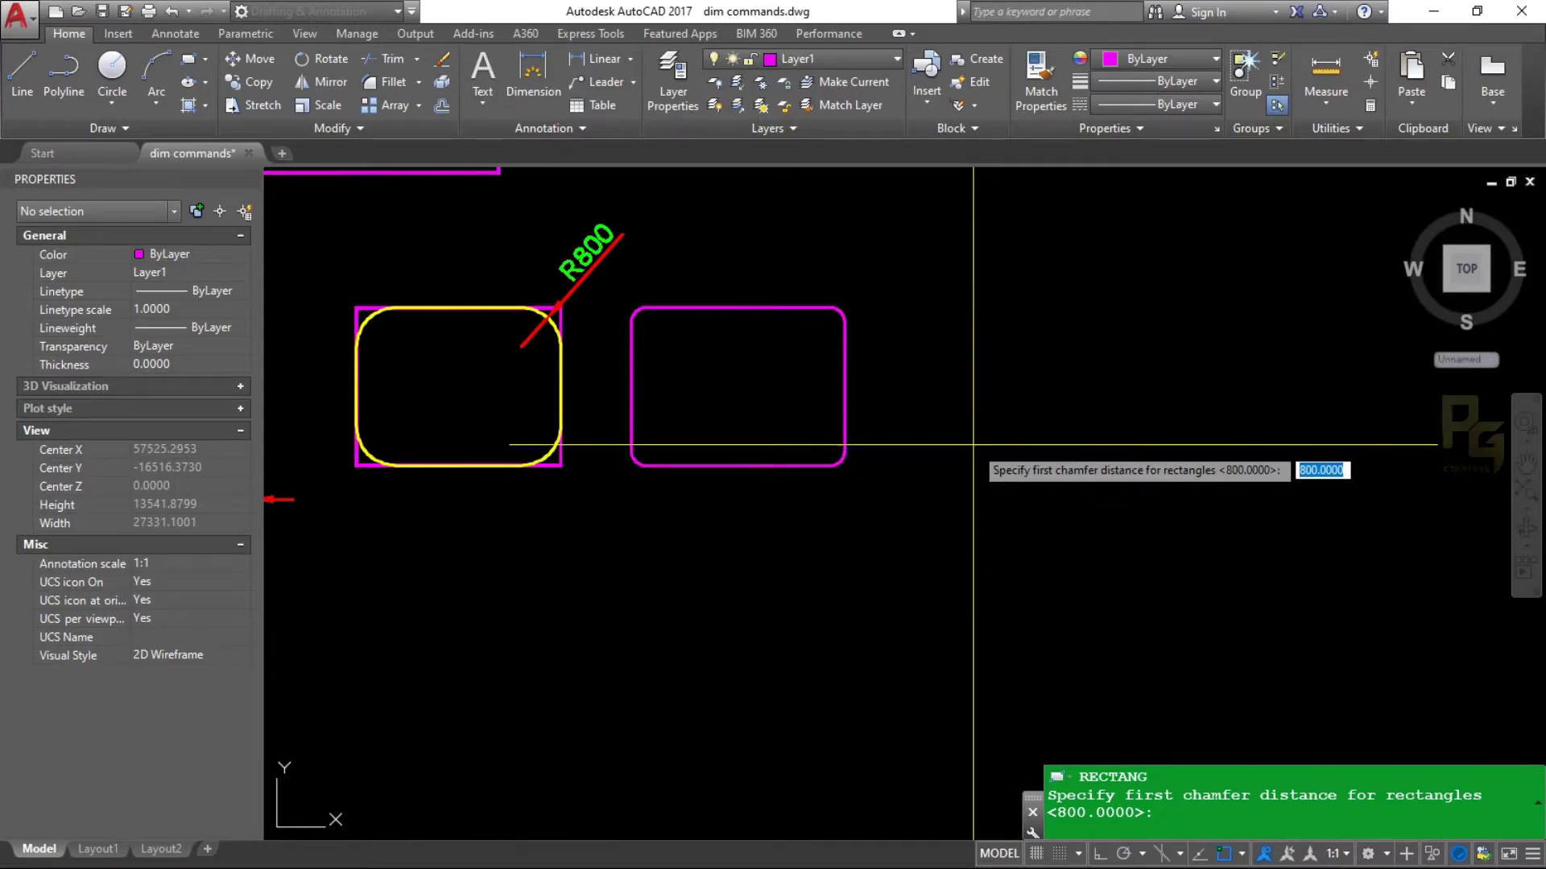
{"action": "middle_click_drag", "start_coordinate": [978, 459], "coordinate": [969, 466]}
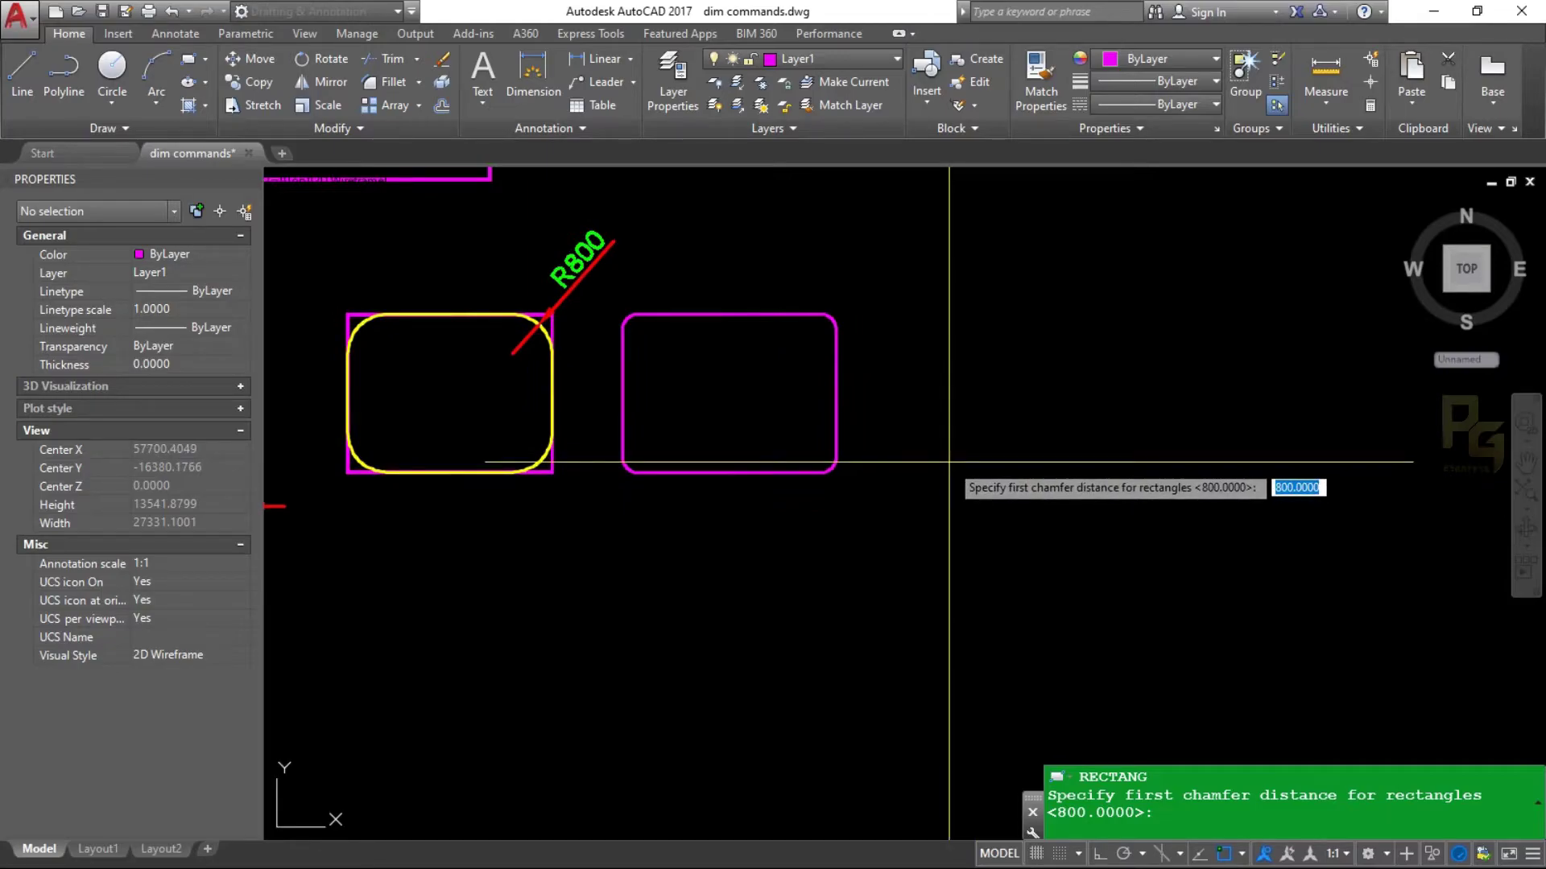
- Set chamfer distances of 800 and 1200 and place the rectangle's first corner
{"action": "type", "text": "800"}
{"action": "key", "text": "Return"}
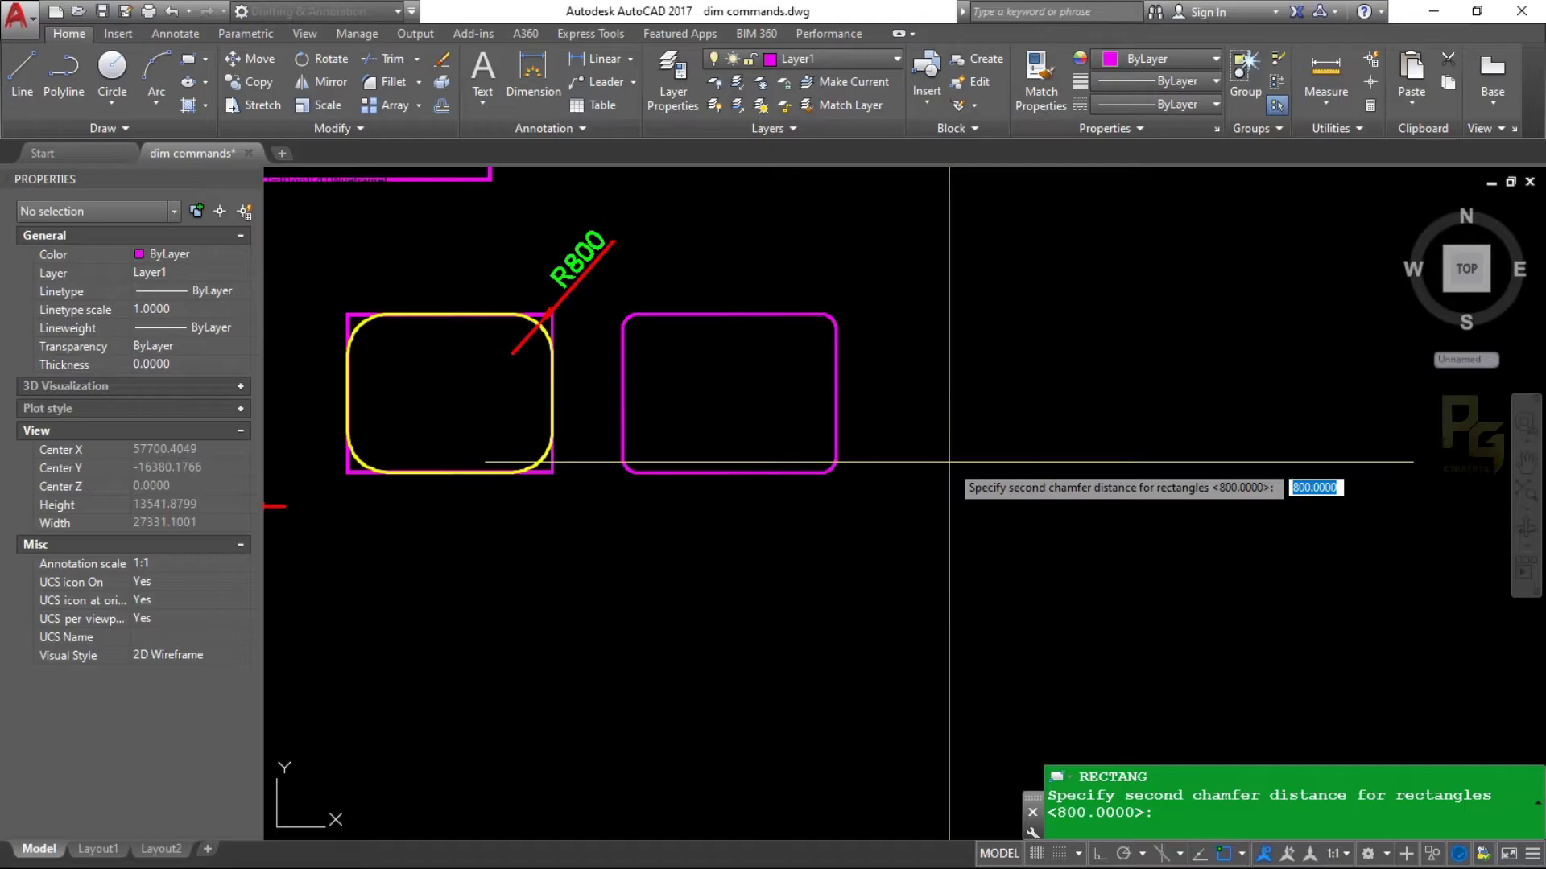
{"action": "type", "text": "1200"}
{"action": "key", "text": "Return"}
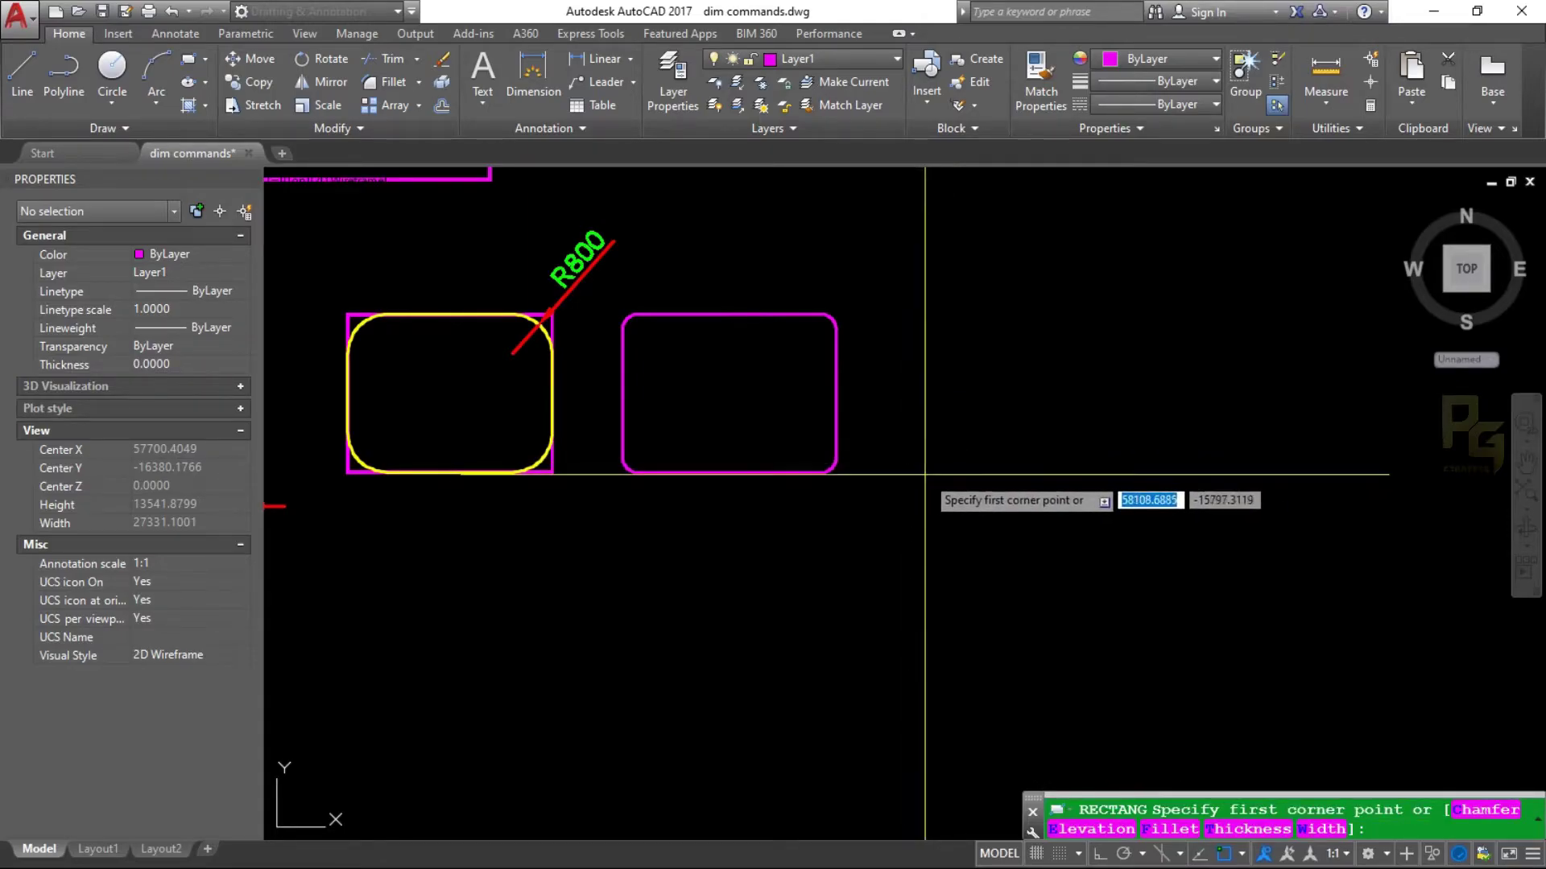
{"action": "left_click", "coordinate": [925, 474]}
{"action": "middle_click_drag", "start_coordinate": [1199, 322], "coordinate": [1058, 370]}
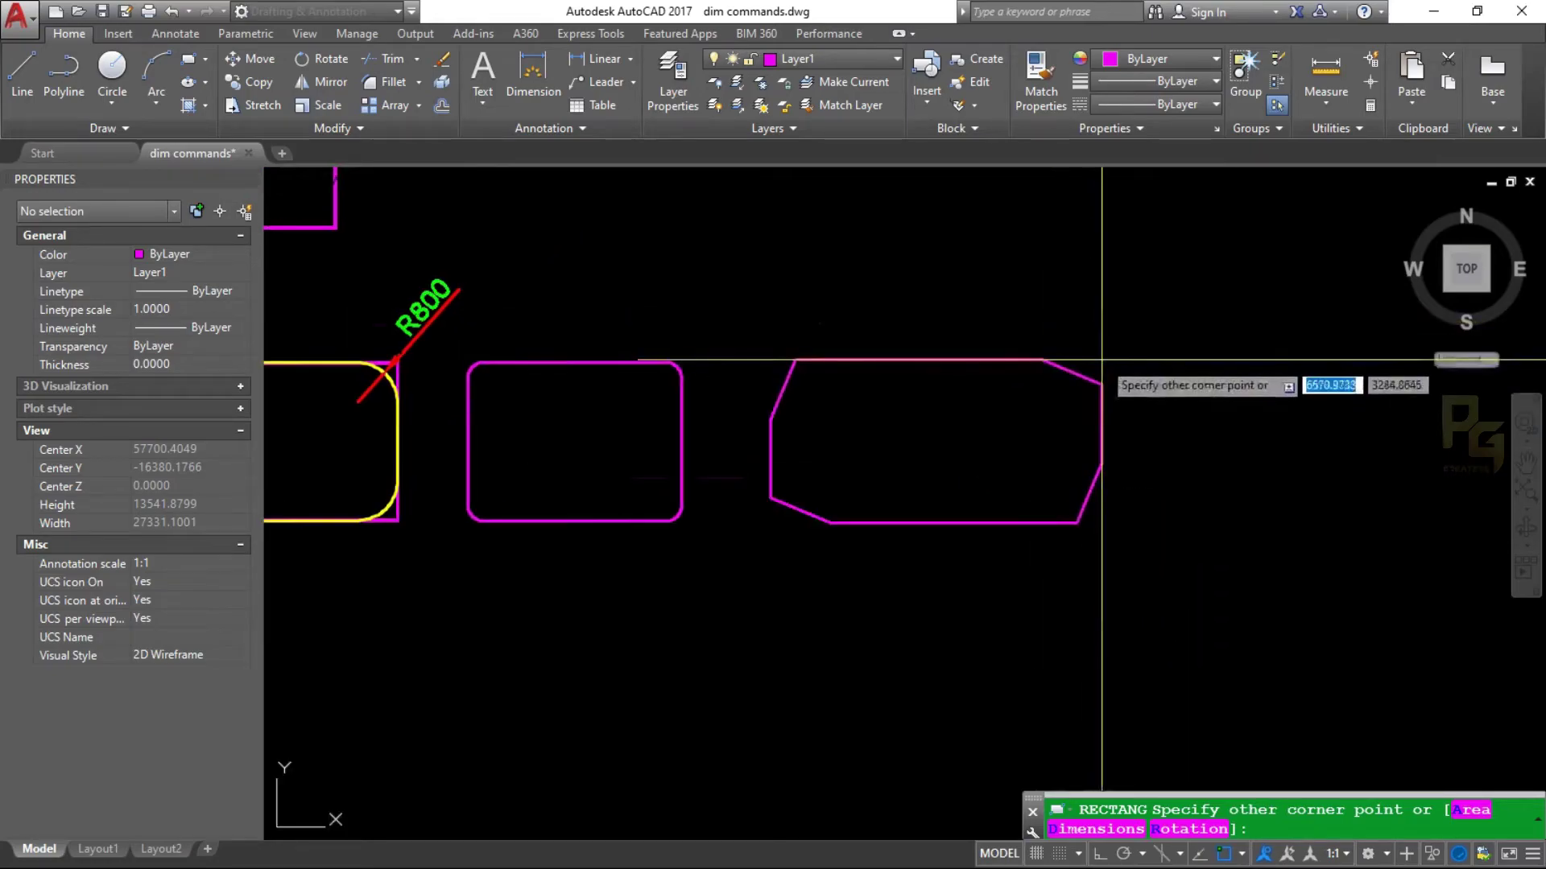
- Fix the chamfered rectangle's opposite corner and zoom in on its lower-left chamfer
{"action": "left_click", "coordinate": [1135, 349]}
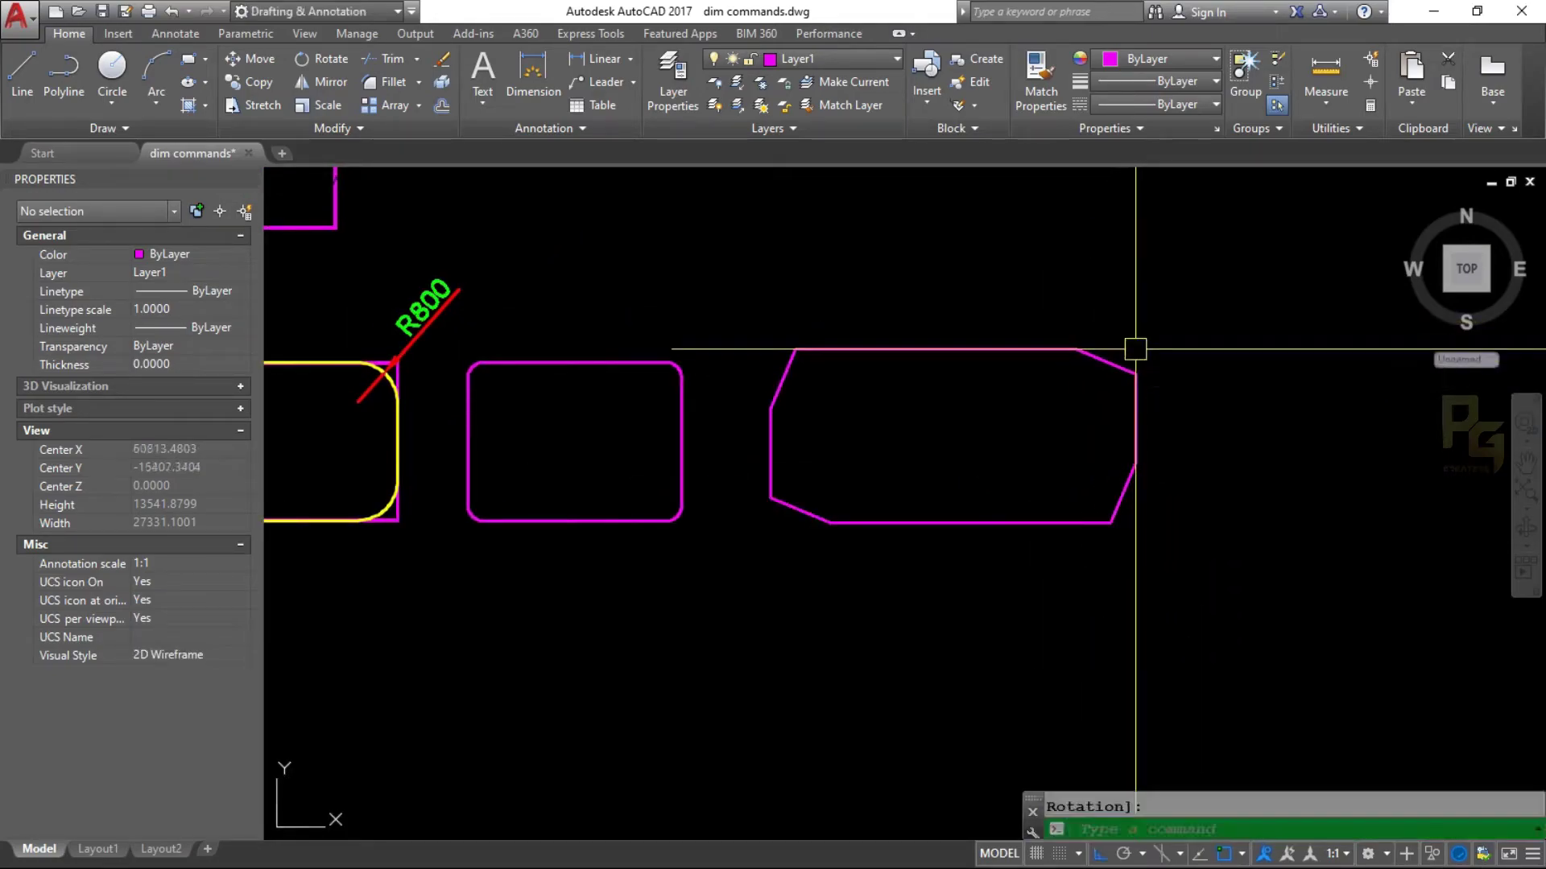
{"action": "scroll", "coordinate": [783, 484], "scroll_direction": "up", "scroll_amount": 2}
{"action": "type", "text": "p"}
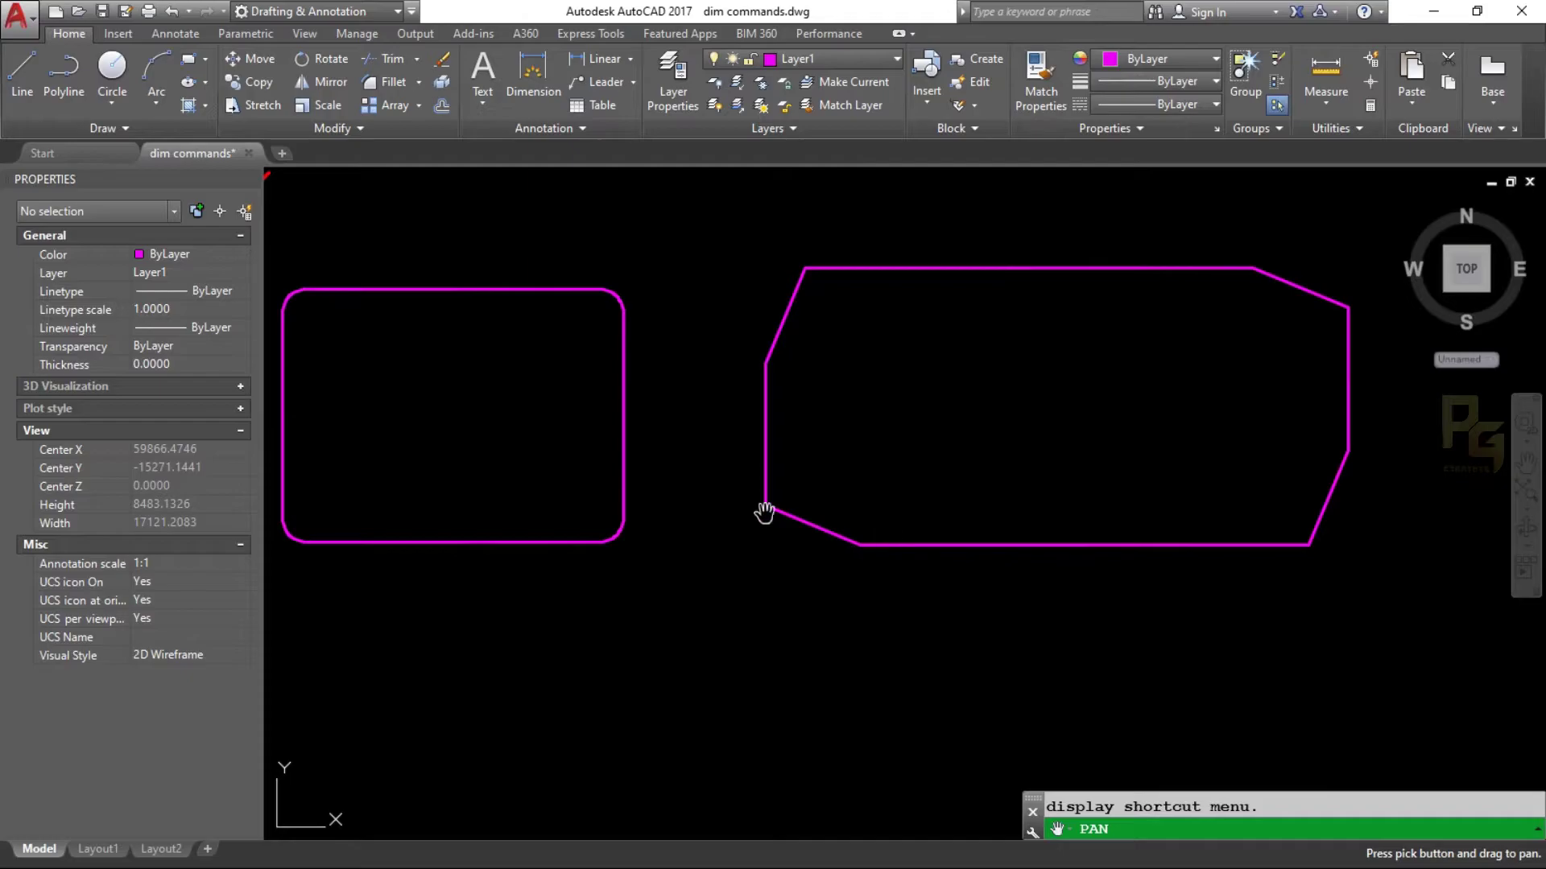
{"action": "scroll", "coordinate": [764, 512], "scroll_direction": "up", "scroll_amount": 2}
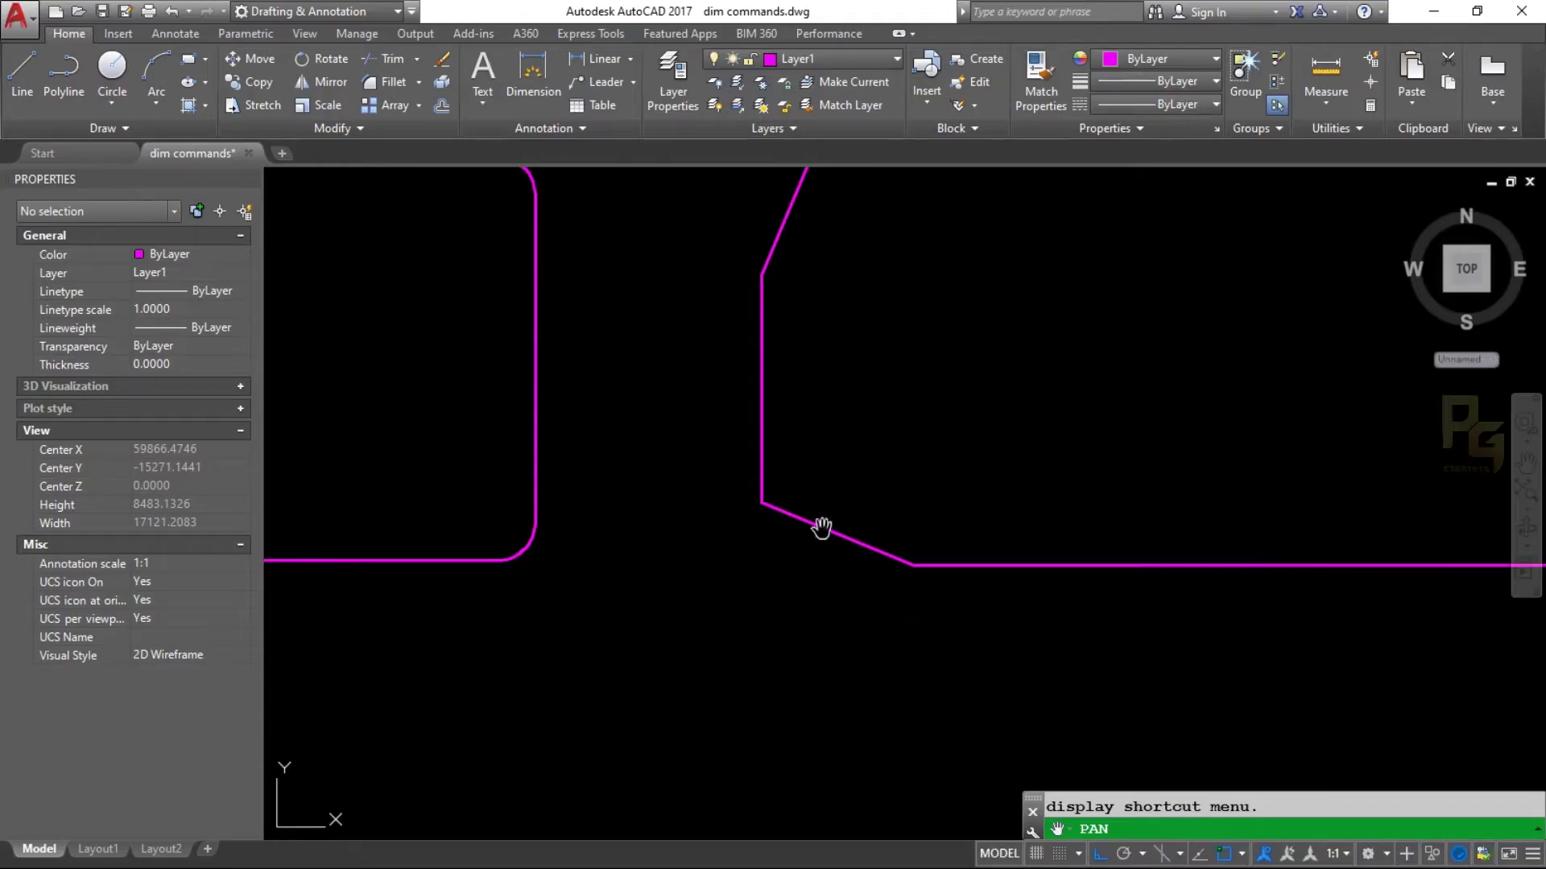
{"action": "key", "text": "Escape"}
- Draw helper lines extending the rectangle's left and bottom edges past the chamfer
{"action": "type", "text": "l"}
{"action": "key", "text": "Return"}
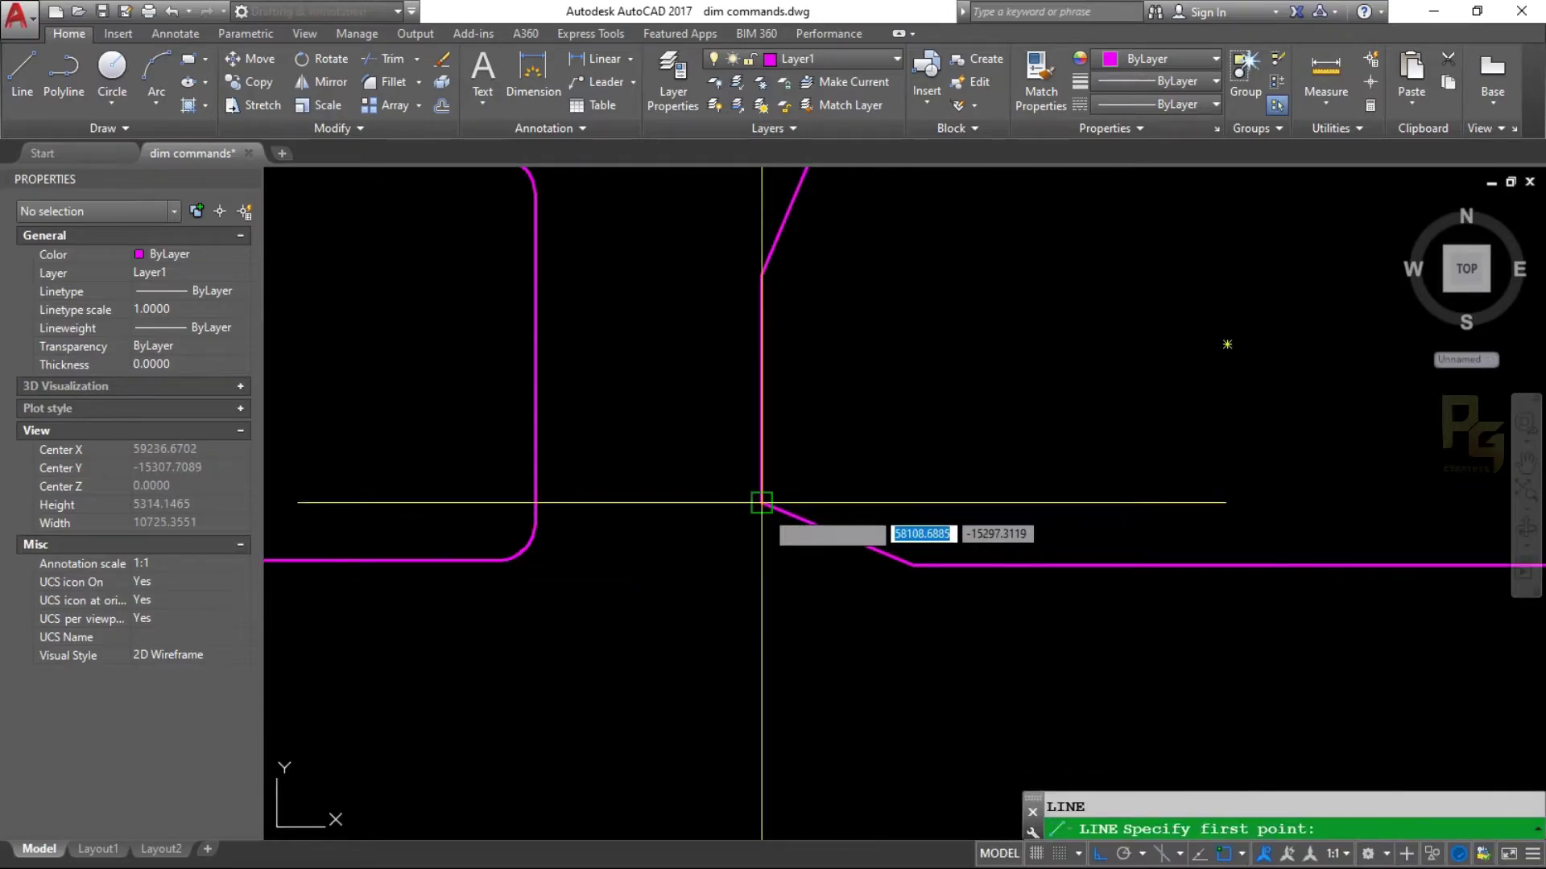
{"action": "left_click", "coordinate": [761, 556]}
{"action": "key", "text": "Escape"}
{"action": "type", "text": "l"}
{"action": "key", "text": "Return"}
{"action": "left_click", "coordinate": [735, 564]}
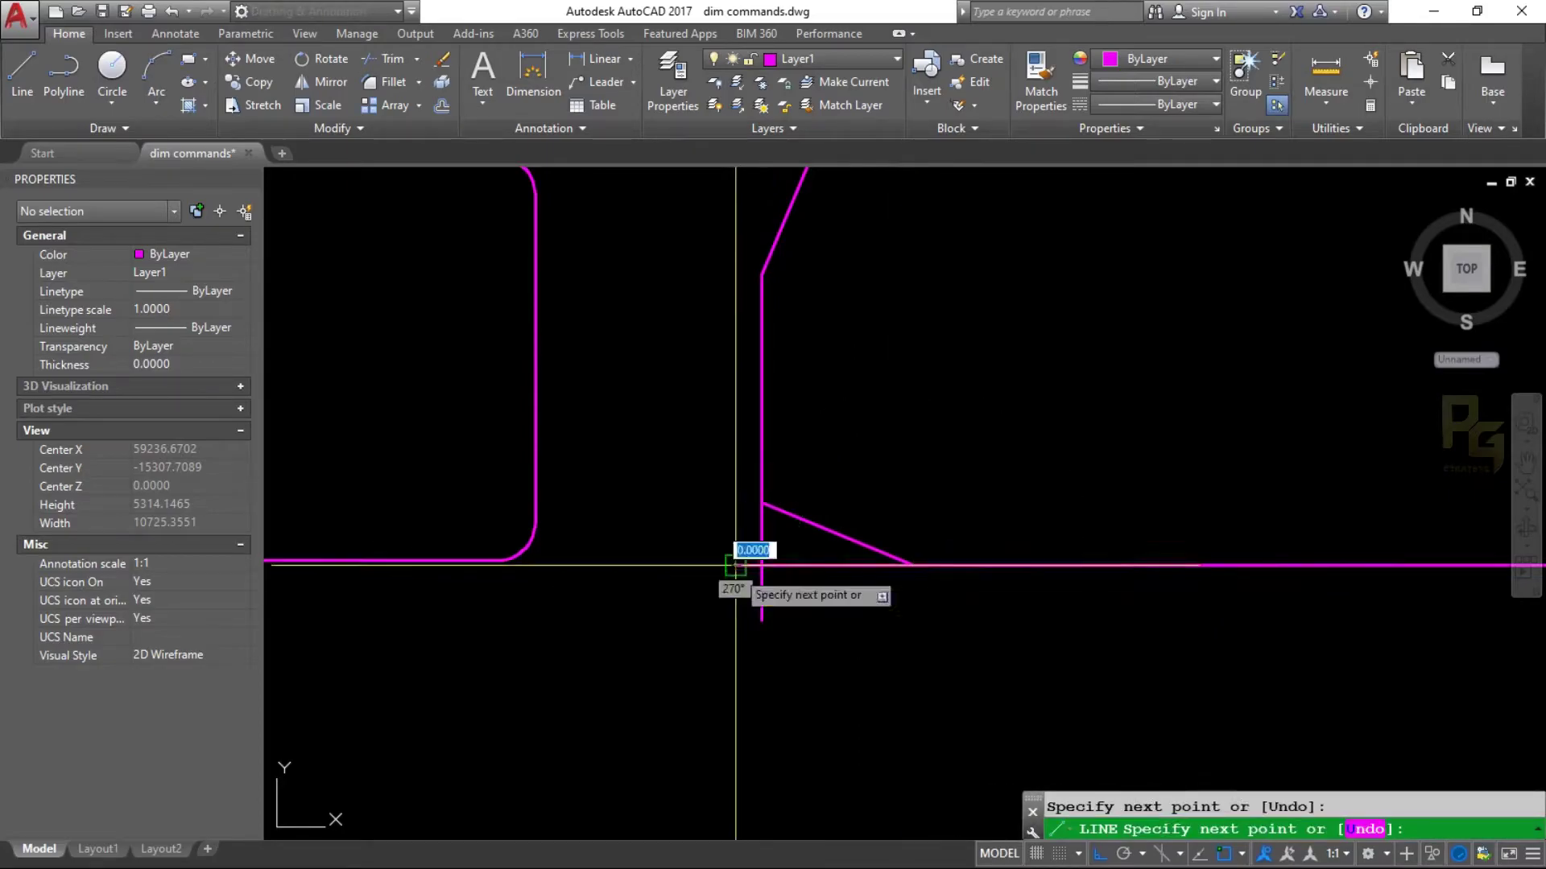
{"action": "key", "text": "Escape"}
{"action": "scroll", "coordinate": [735, 564], "scroll_direction": "up", "scroll_amount": 6}
- Trim the overhanging helper-line ends so the edges meet at a sharp corner
{"action": "type", "text": "tr"}
{"action": "key", "text": "Return"}
{"action": "left_click", "coordinate": [621, 448]}
{"action": "left_click", "coordinate": [574, 427]}
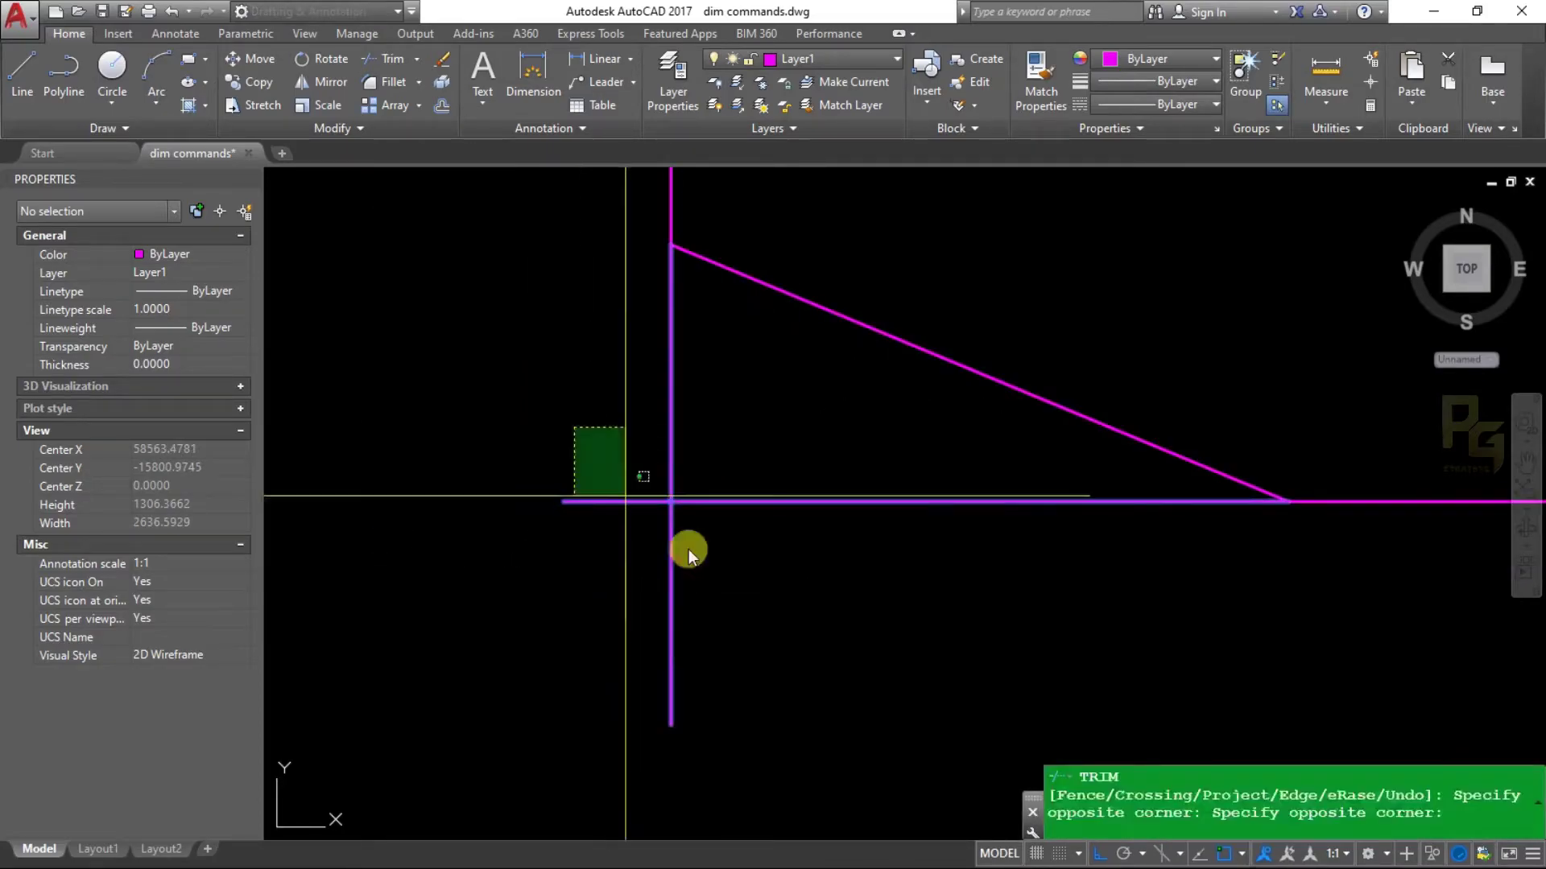
{"action": "left_click", "coordinate": [696, 556]}
{"action": "key", "text": "Escape"}
{"action": "type", "text": "p"}
{"action": "key", "text": "Return"}
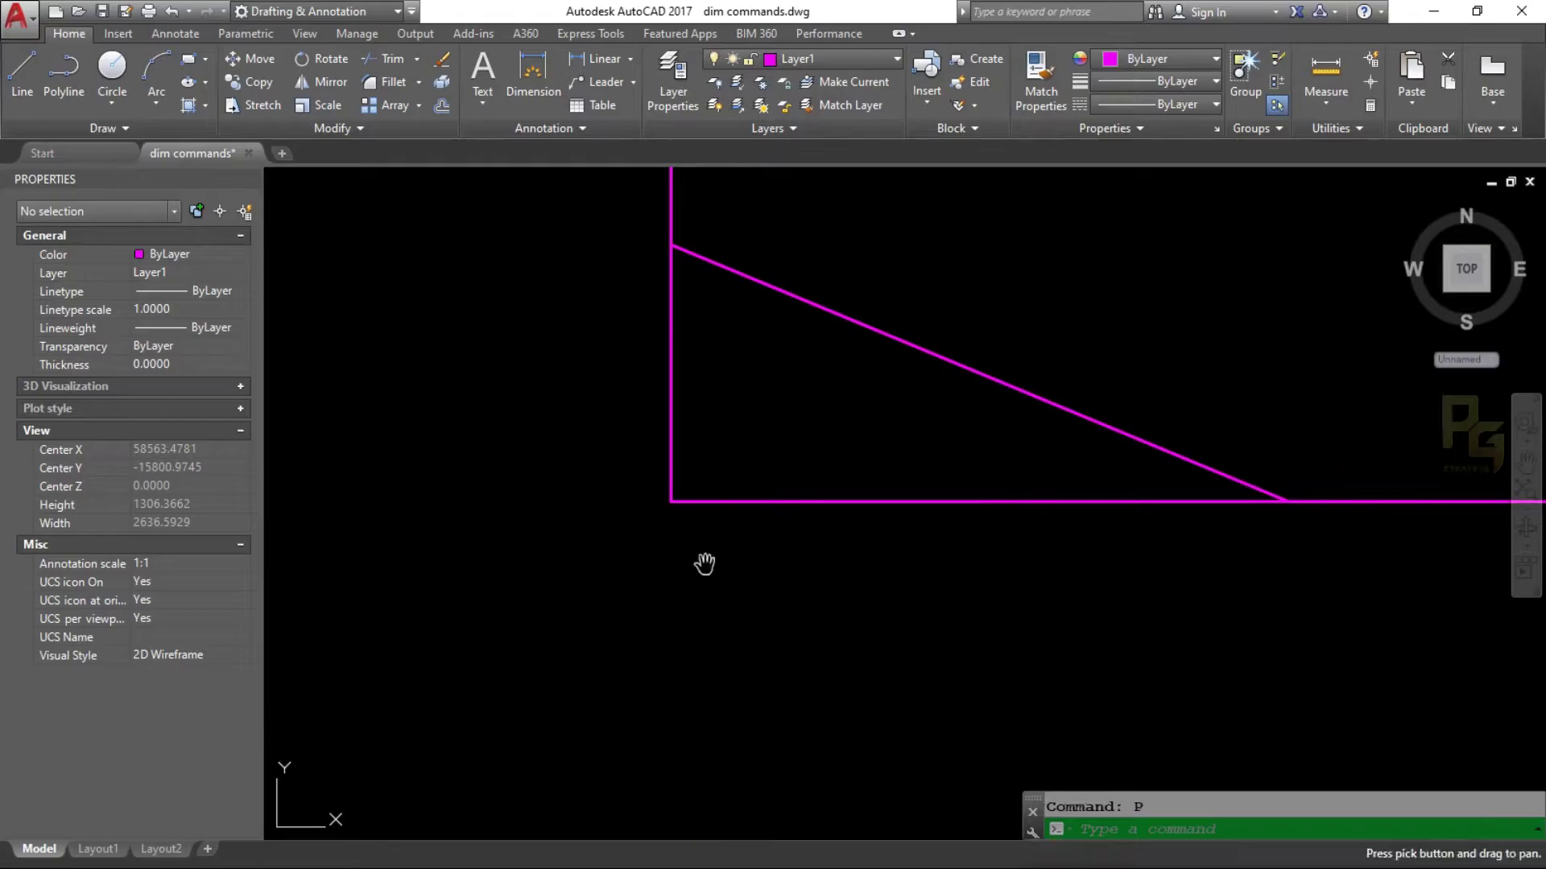
{"action": "scroll", "coordinate": [704, 564], "scroll_direction": "down", "scroll_amount": 2}
{"action": "key", "text": "Escape"}
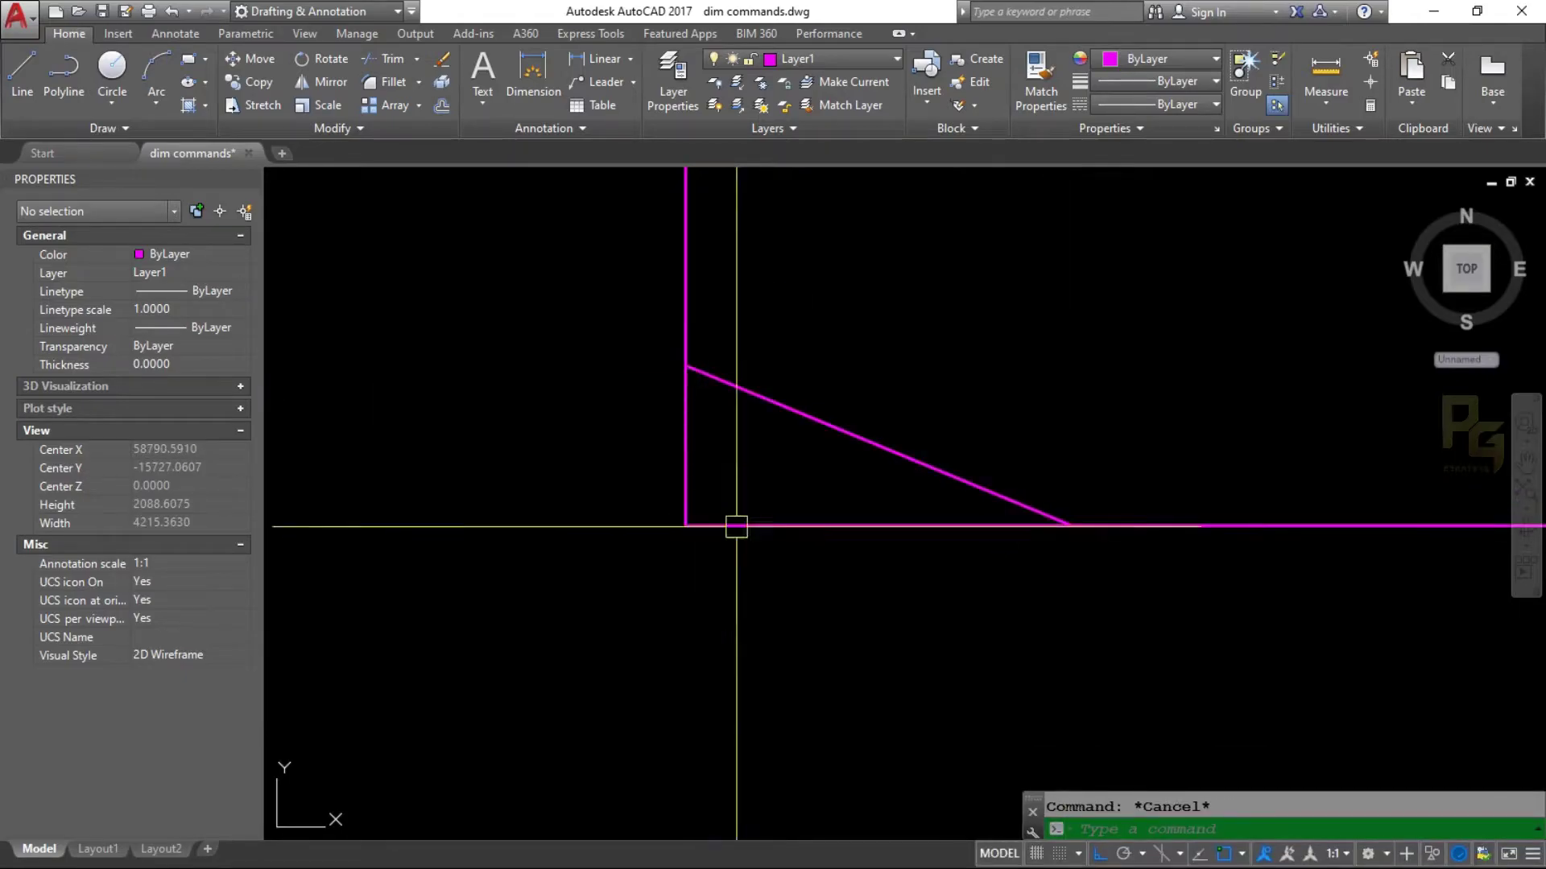
- Dimension the lower-left chamfer's 500 height with DIMLINEAR
{"action": "left_click", "coordinate": [693, 355]}
{"action": "left_click", "coordinate": [719, 367]}
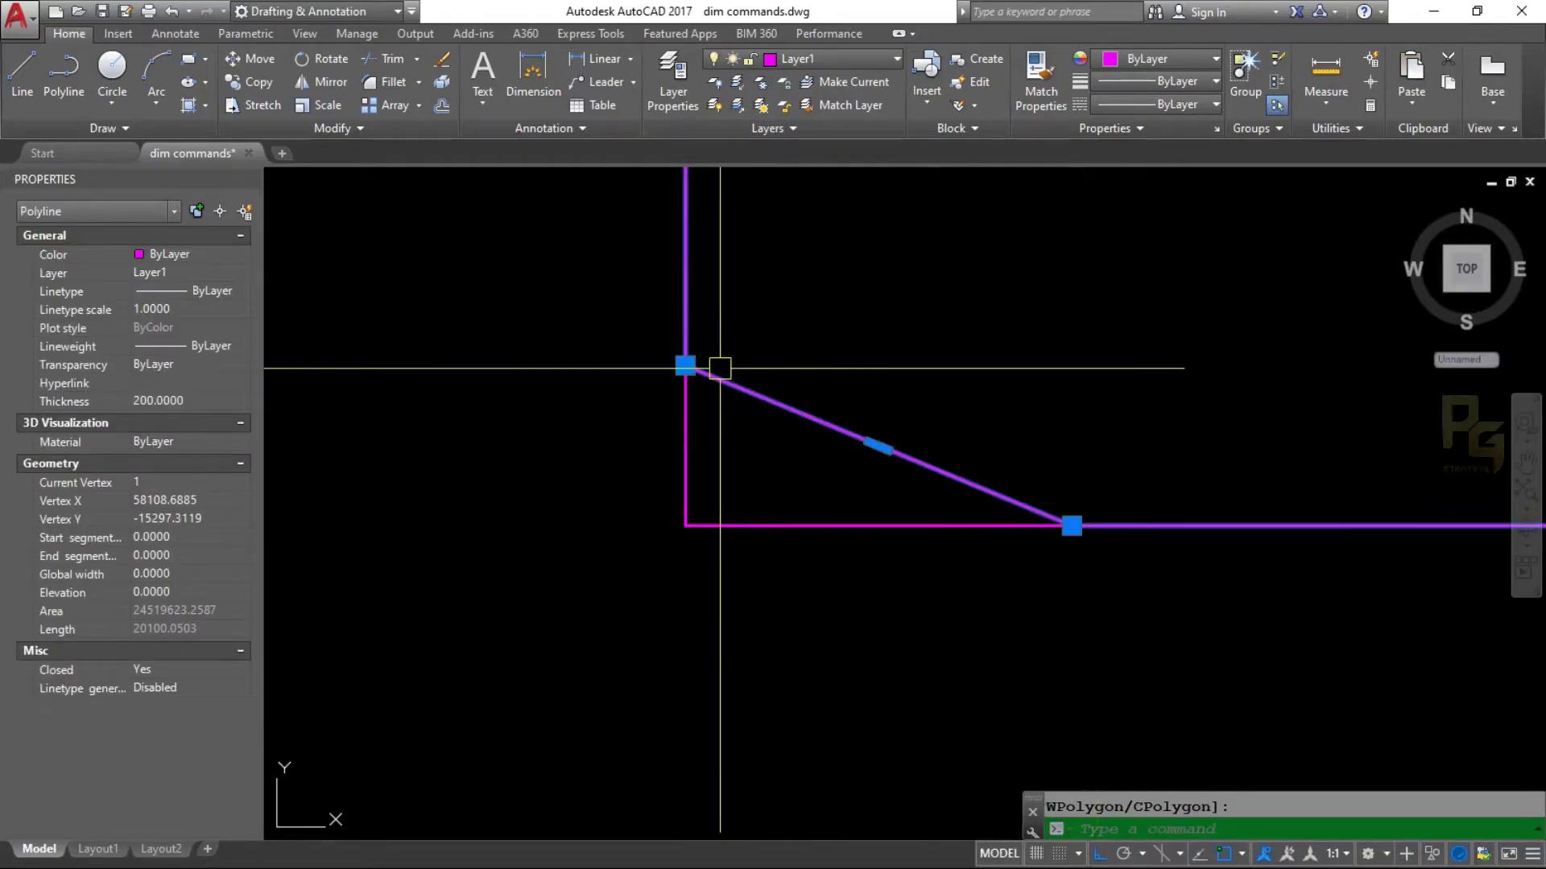
{"action": "middle_click_drag", "start_coordinate": [740, 458], "coordinate": [907, 521]}
{"action": "key", "text": "Escape"}
{"action": "type", "text": "dl"}
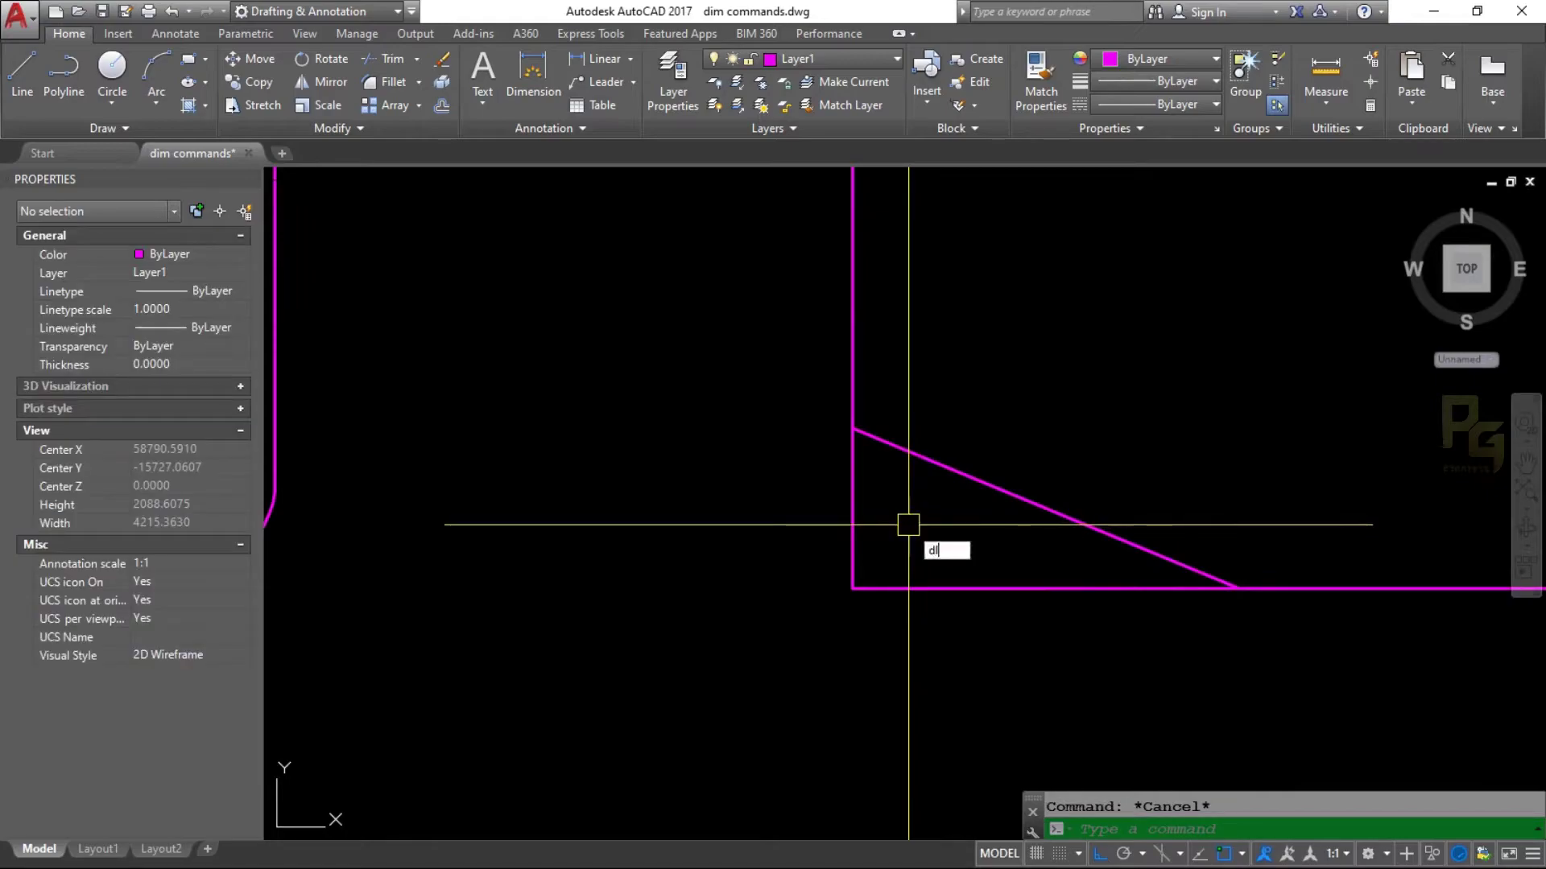
{"action": "key", "text": "Return"}
{"action": "left_click", "coordinate": [852, 588]}
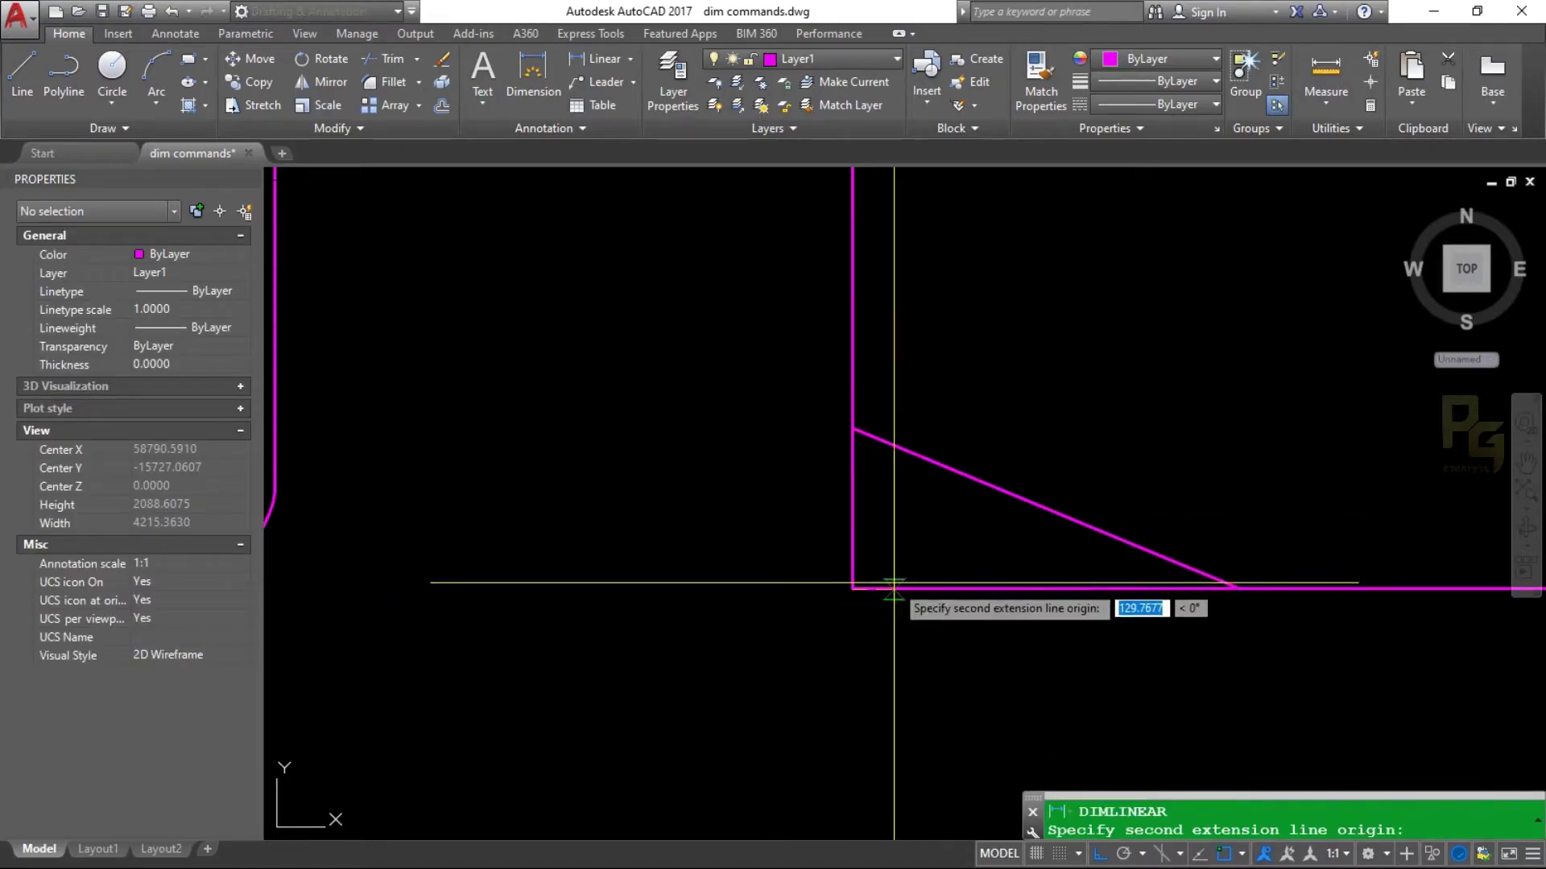
{"action": "key", "text": "Escape"}
{"action": "key", "text": "Return"}
{"action": "left_click", "coordinate": [1235, 588]}
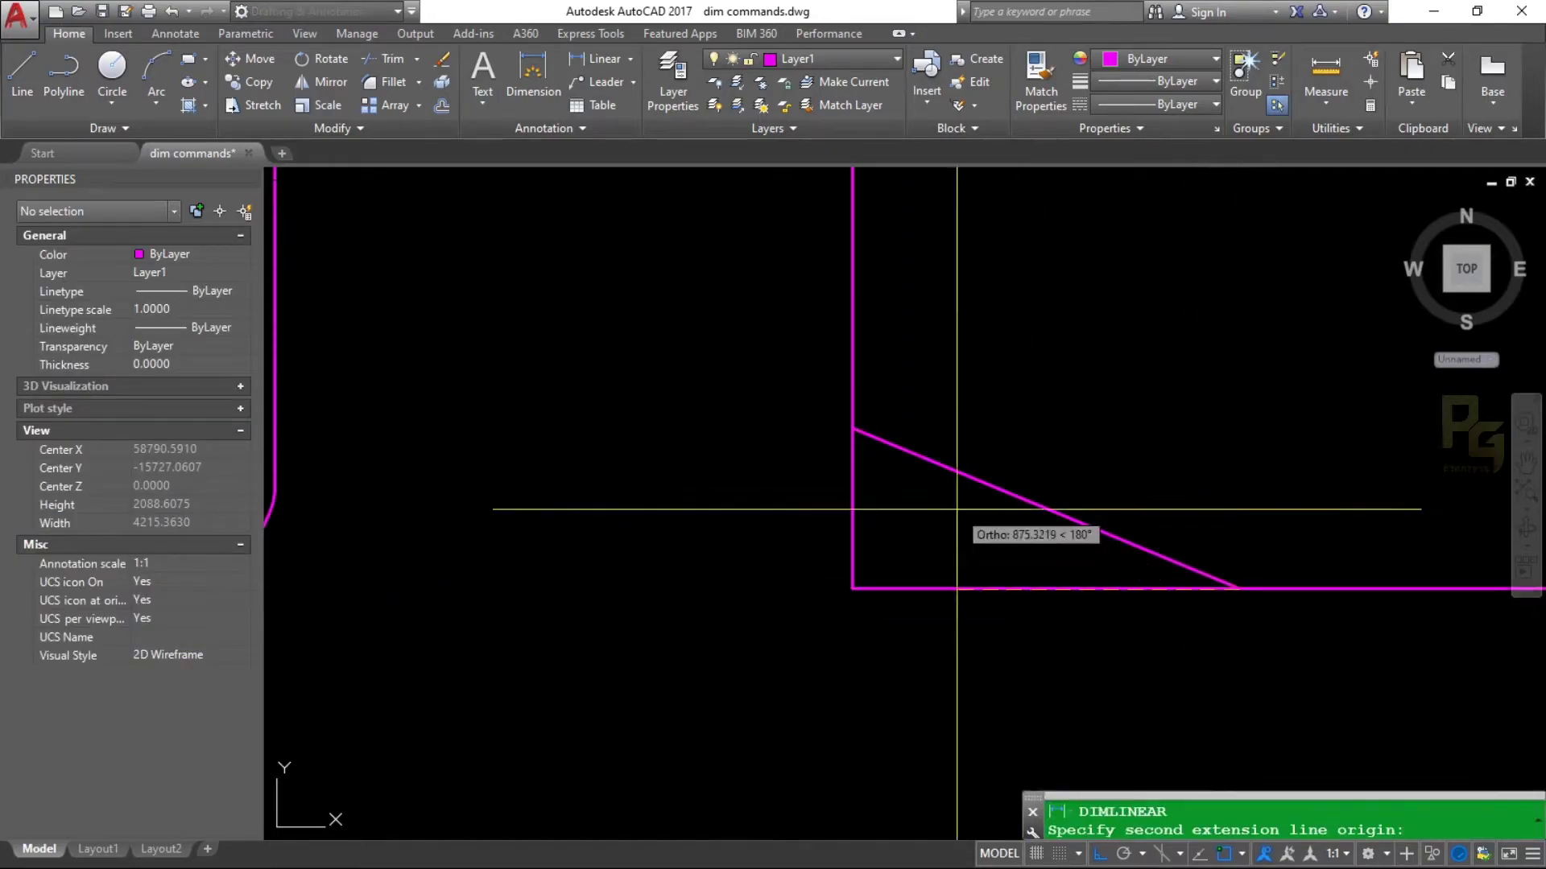
{"action": "left_click", "coordinate": [852, 427]}
{"action": "left_click", "coordinate": [533, 515]}
- Add the 1200 horizontal dimension below the lower-left chamfer
{"action": "scroll", "coordinate": [625, 510], "scroll_direction": "down", "scroll_amount": 2}
{"action": "middle_click_drag", "start_coordinate": [624, 510], "coordinate": [611, 466]}
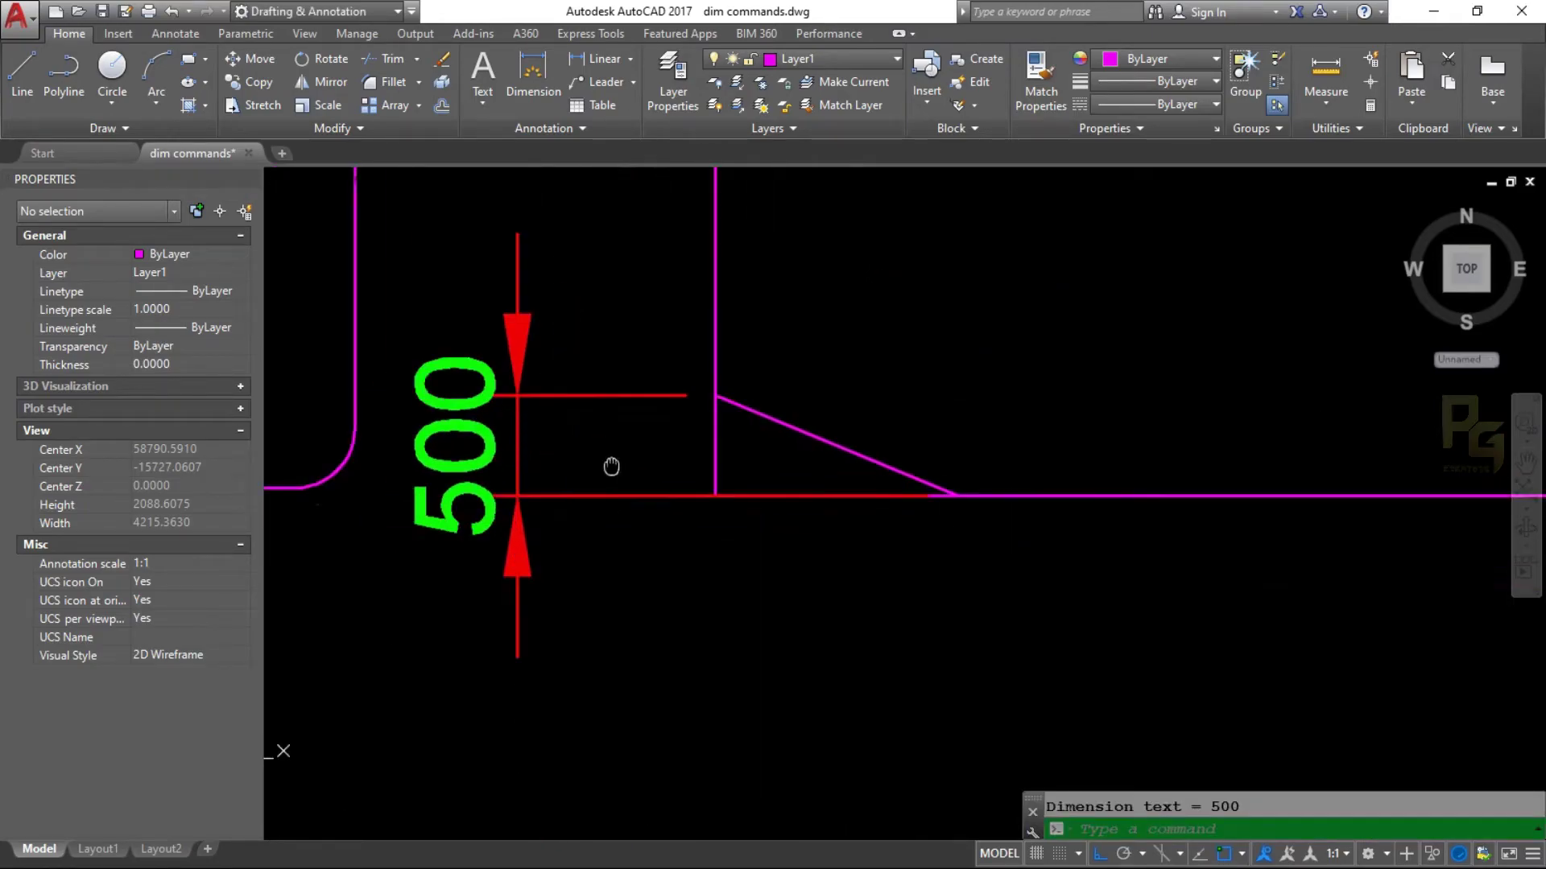
{"action": "key", "text": "Return"}
{"action": "left_click", "coordinate": [715, 395]}
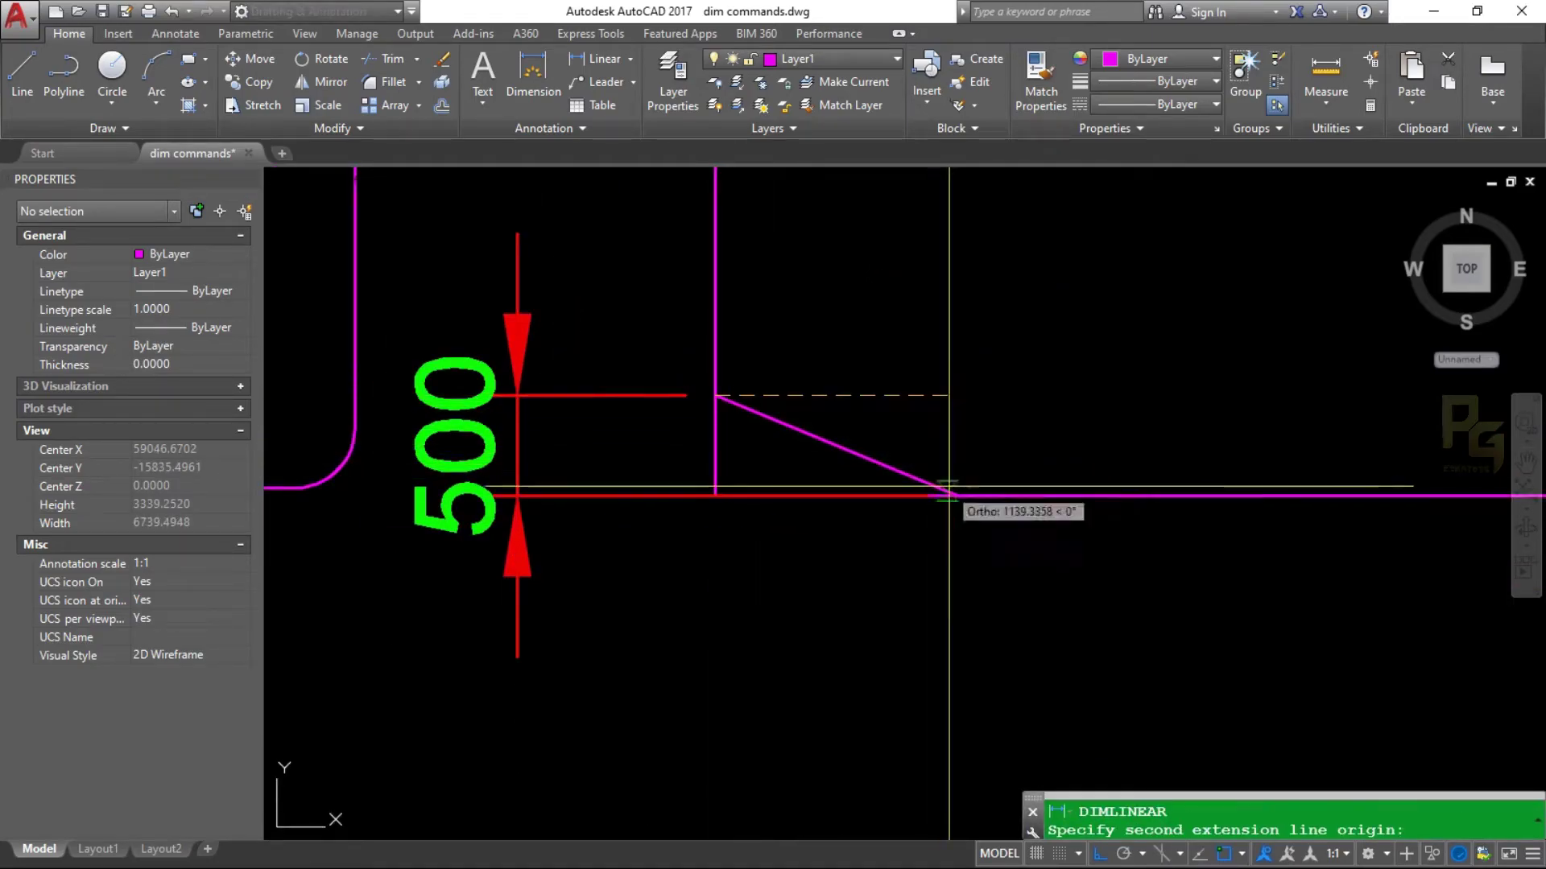
{"action": "left_click", "coordinate": [957, 496]}
{"action": "left_click", "coordinate": [848, 692]}
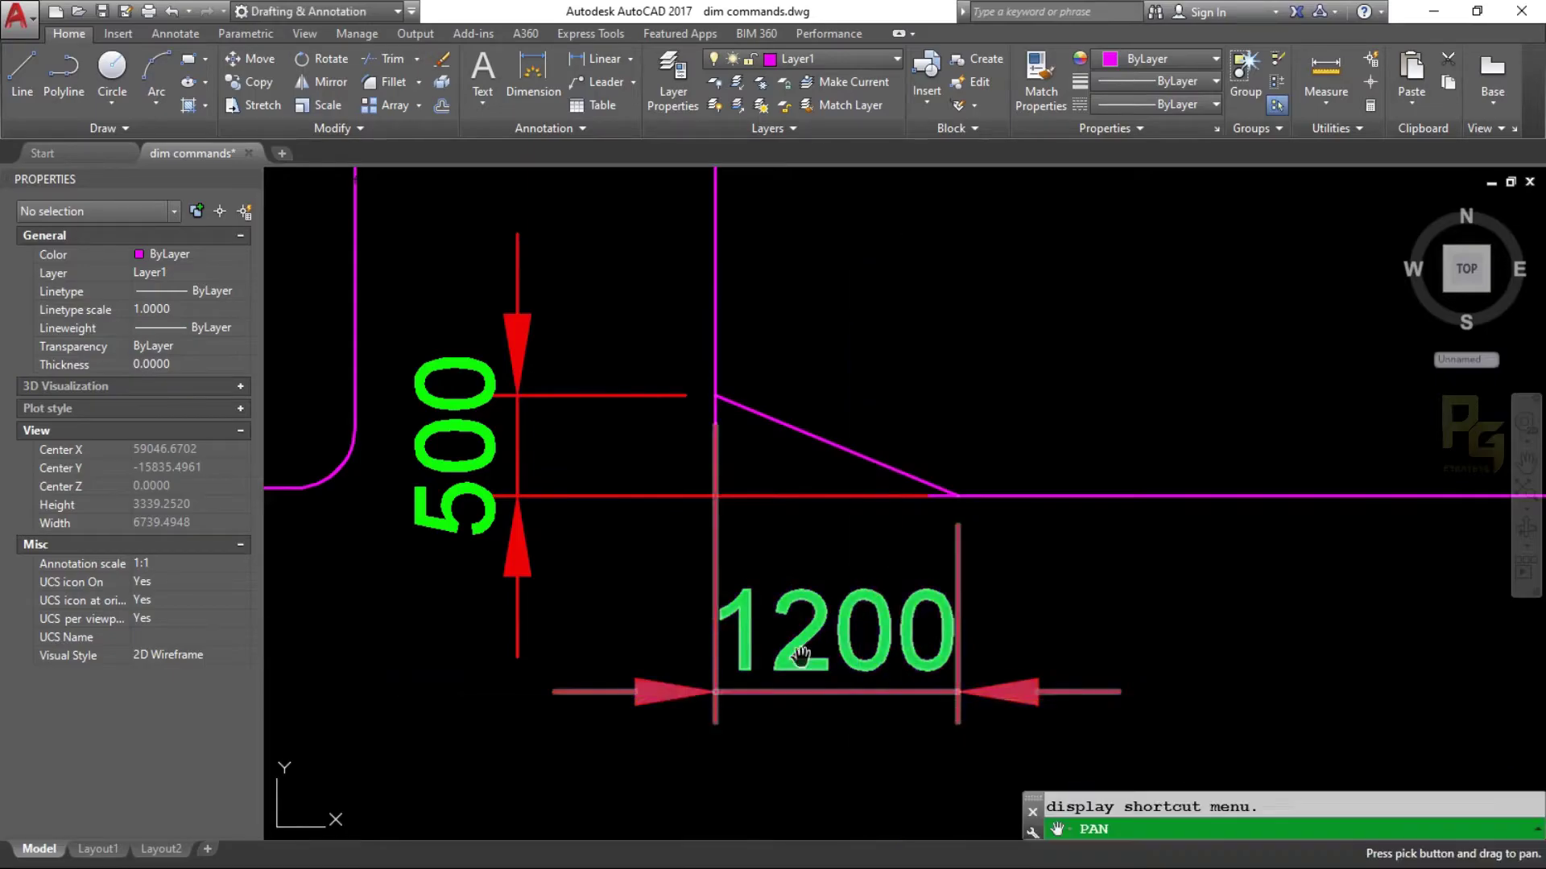
- Dimension the lower-right chamfer's 500 side
{"action": "left_click_drag", "start_coordinate": [517, 519], "coordinate": [634, 523]}
{"action": "left_click_drag", "start_coordinate": [896, 586], "coordinate": [738, 540]}
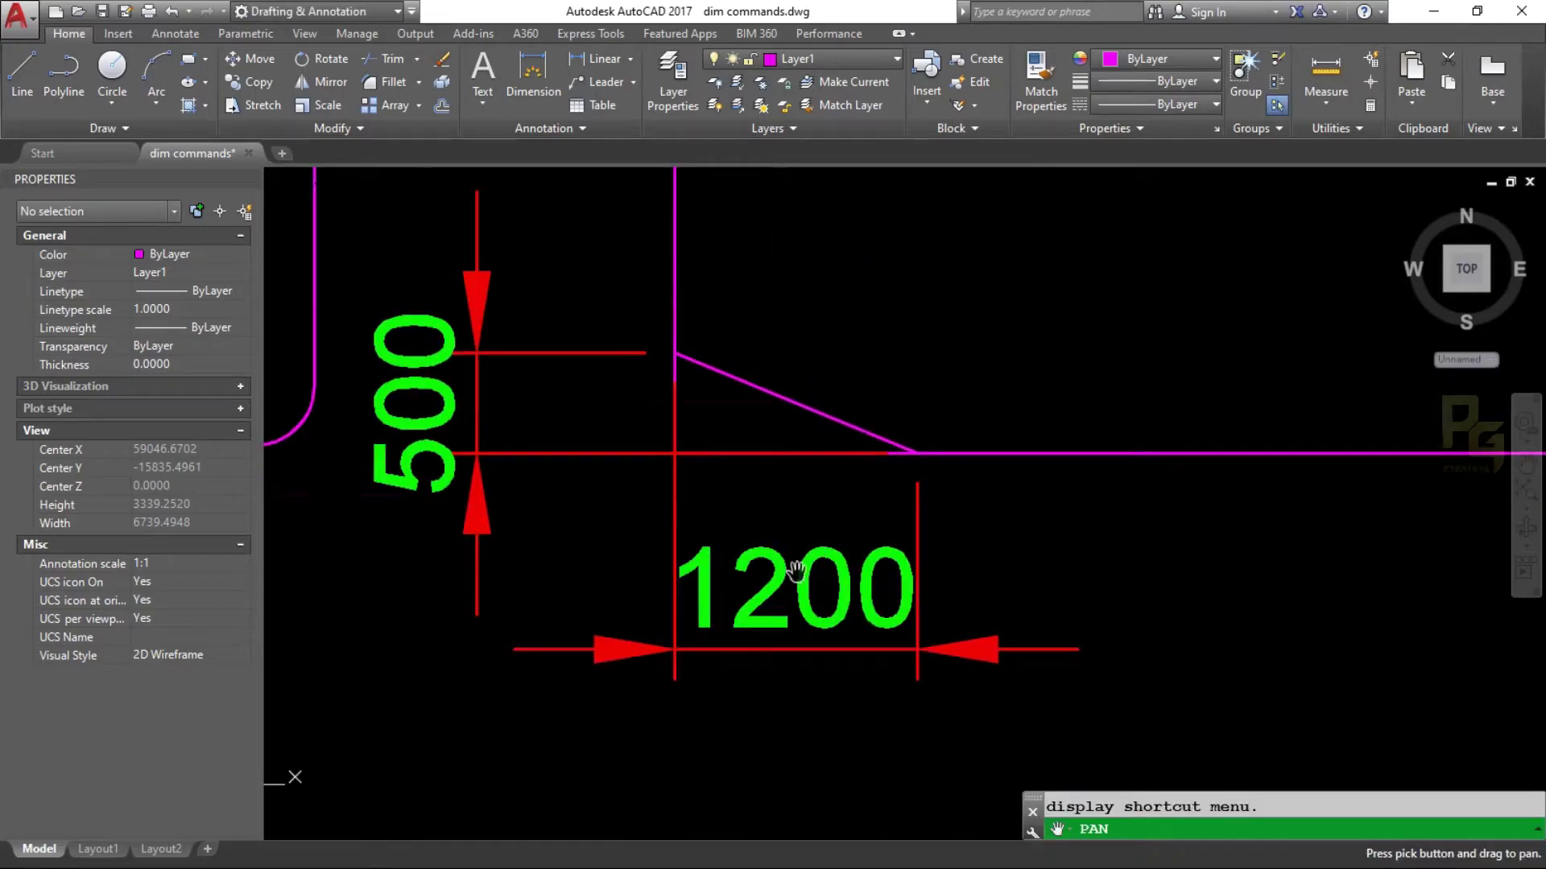
{"action": "left_click_drag", "start_coordinate": [811, 625], "coordinate": [552, 620]}
{"action": "left_click_drag", "start_coordinate": [1155, 583], "coordinate": [983, 627]}
{"action": "key", "text": "Escape"}
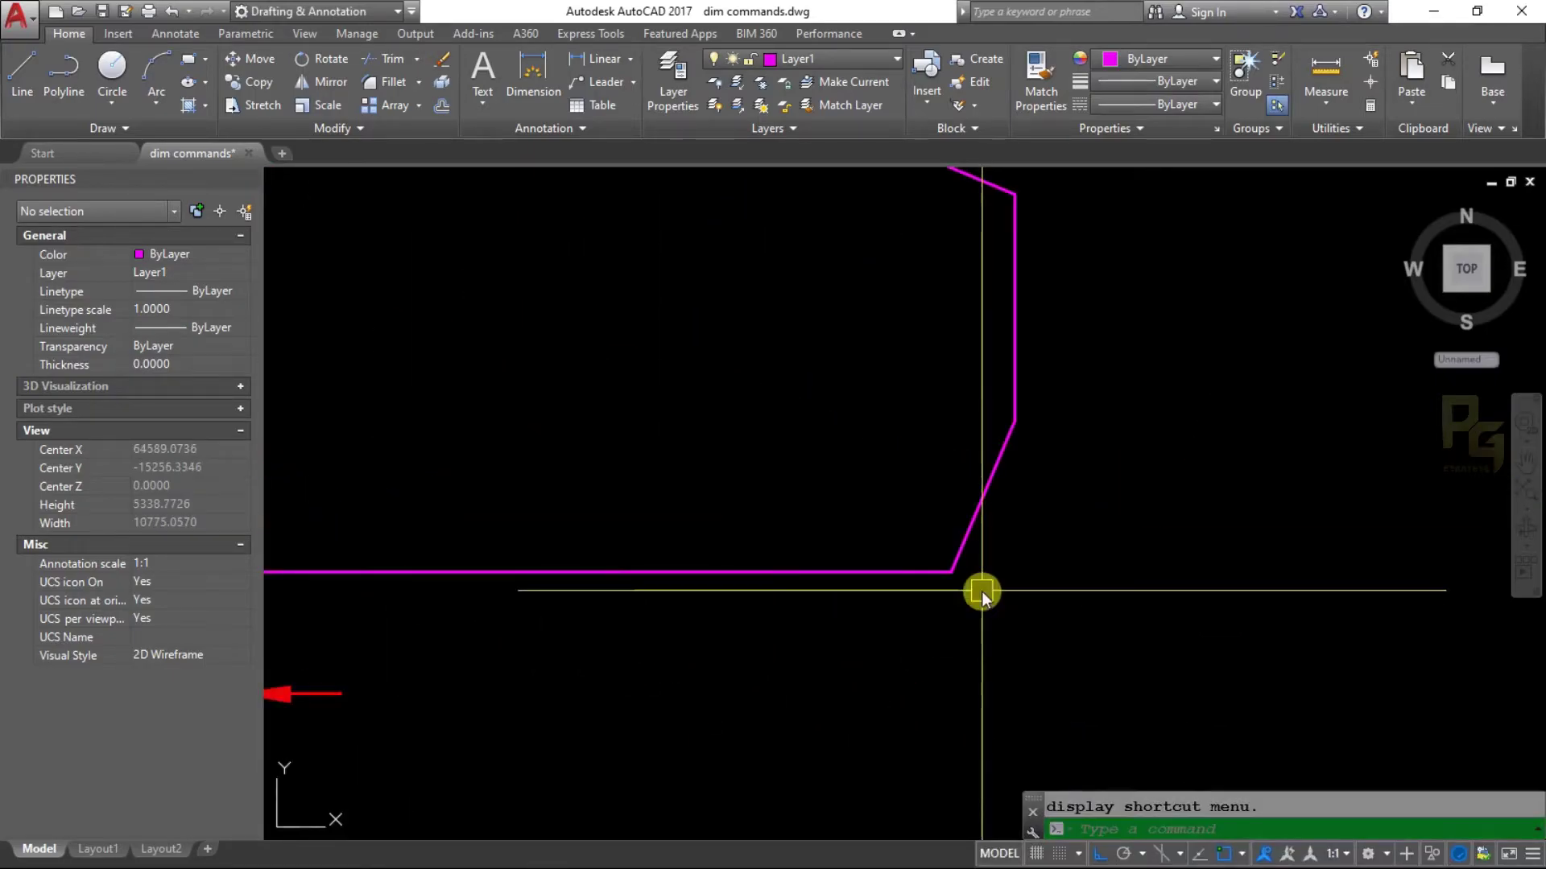
{"action": "type", "text": "dli"}
{"action": "key", "text": "Return"}
{"action": "left_click", "coordinate": [951, 571]}
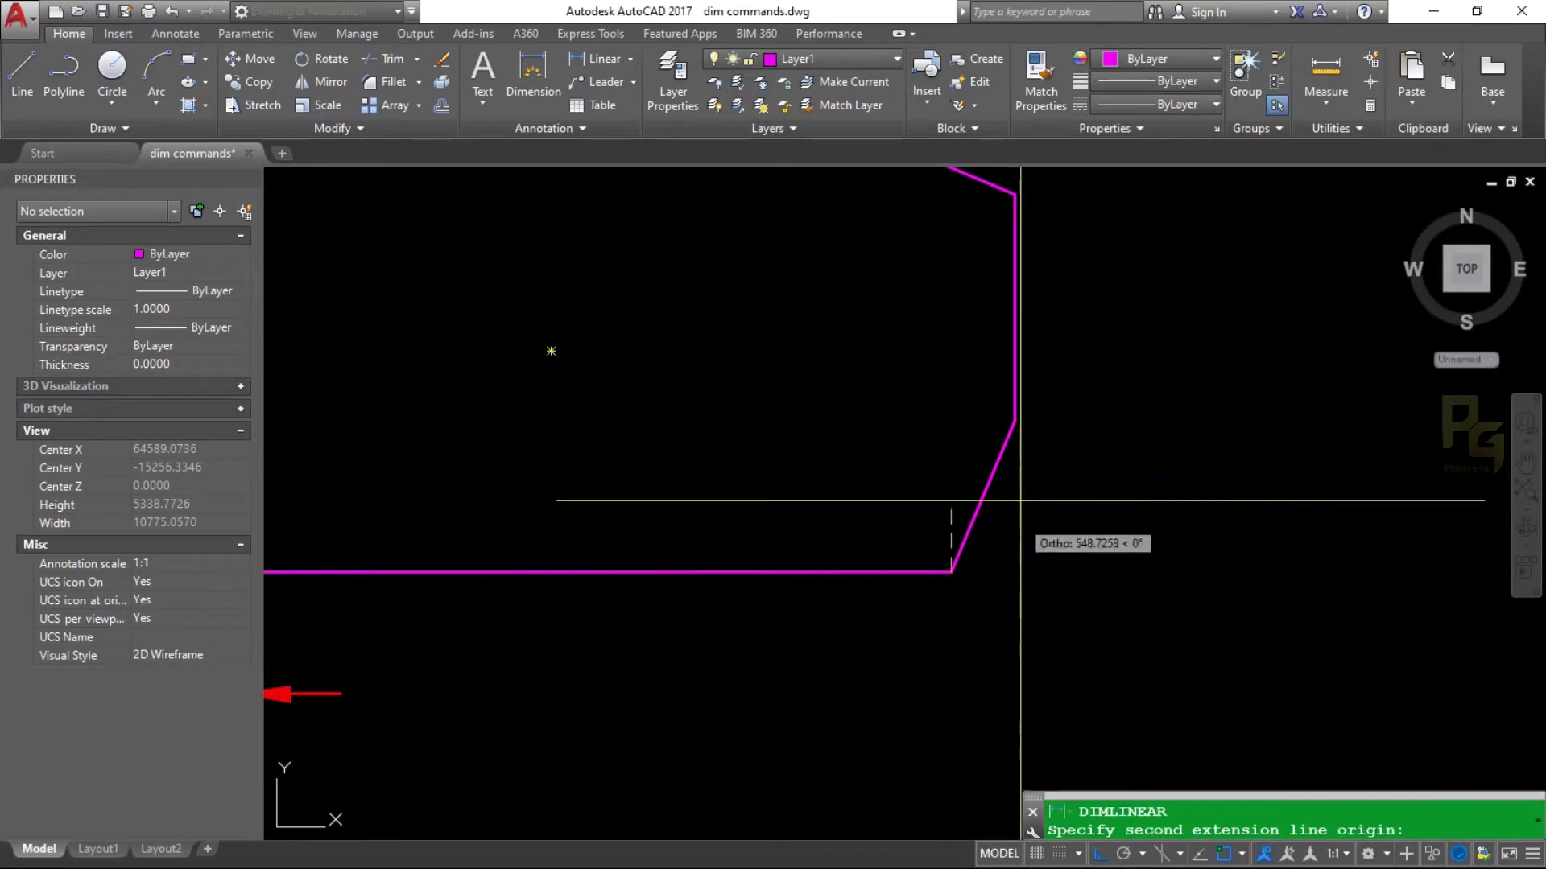
{"action": "left_click", "coordinate": [1014, 420]}
{"action": "left_click", "coordinate": [948, 707]}
- Add the lower-right chamfer's 1200 dimension and pan out to see all shapes
{"action": "key", "text": "Return"}
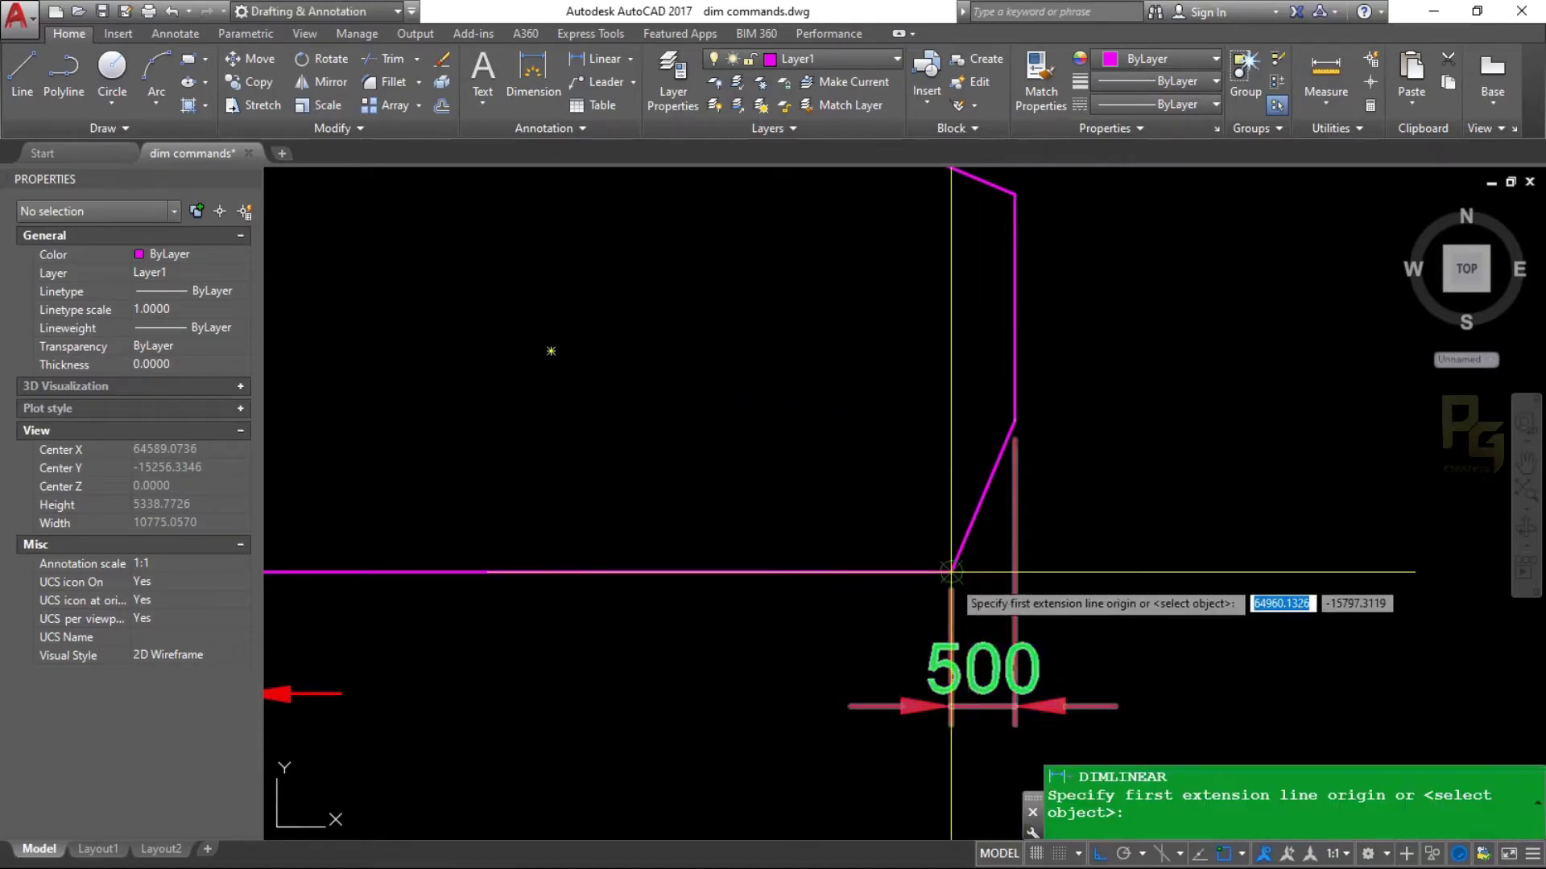
{"action": "left_click", "coordinate": [951, 571]}
{"action": "left_click", "coordinate": [1023, 418]}
{"action": "left_click", "coordinate": [1156, 483]}
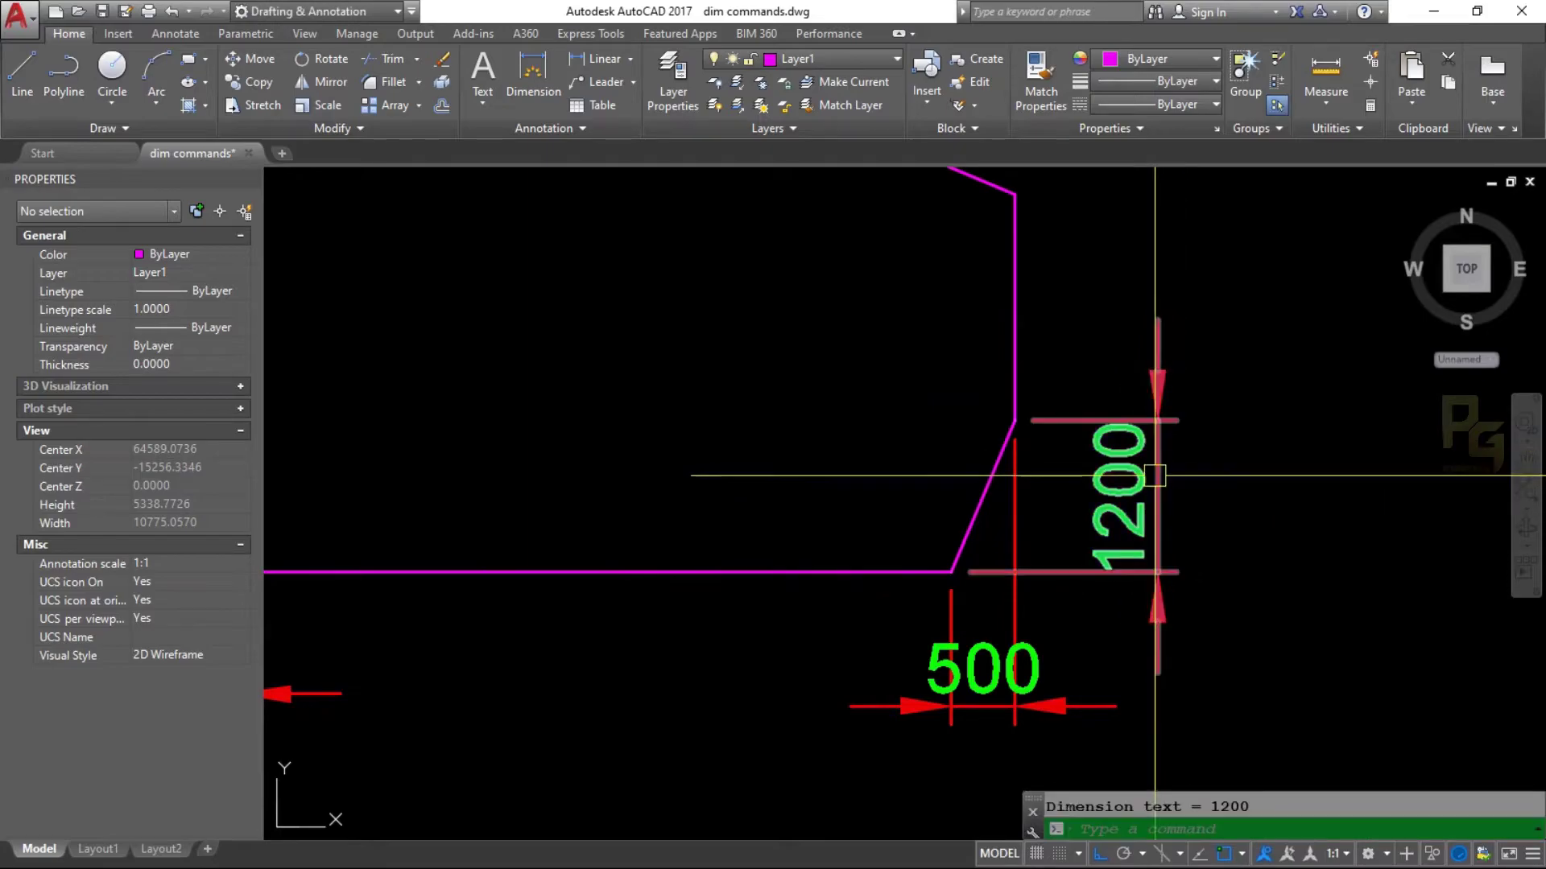
{"action": "type", "text": "p"}
{"action": "key", "text": "Return"}
{"action": "scroll", "coordinate": [1176, 432], "scroll_direction": "down", "scroll_amount": 4}
{"action": "scroll", "coordinate": [886, 371], "scroll_direction": "up", "scroll_amount": 2}
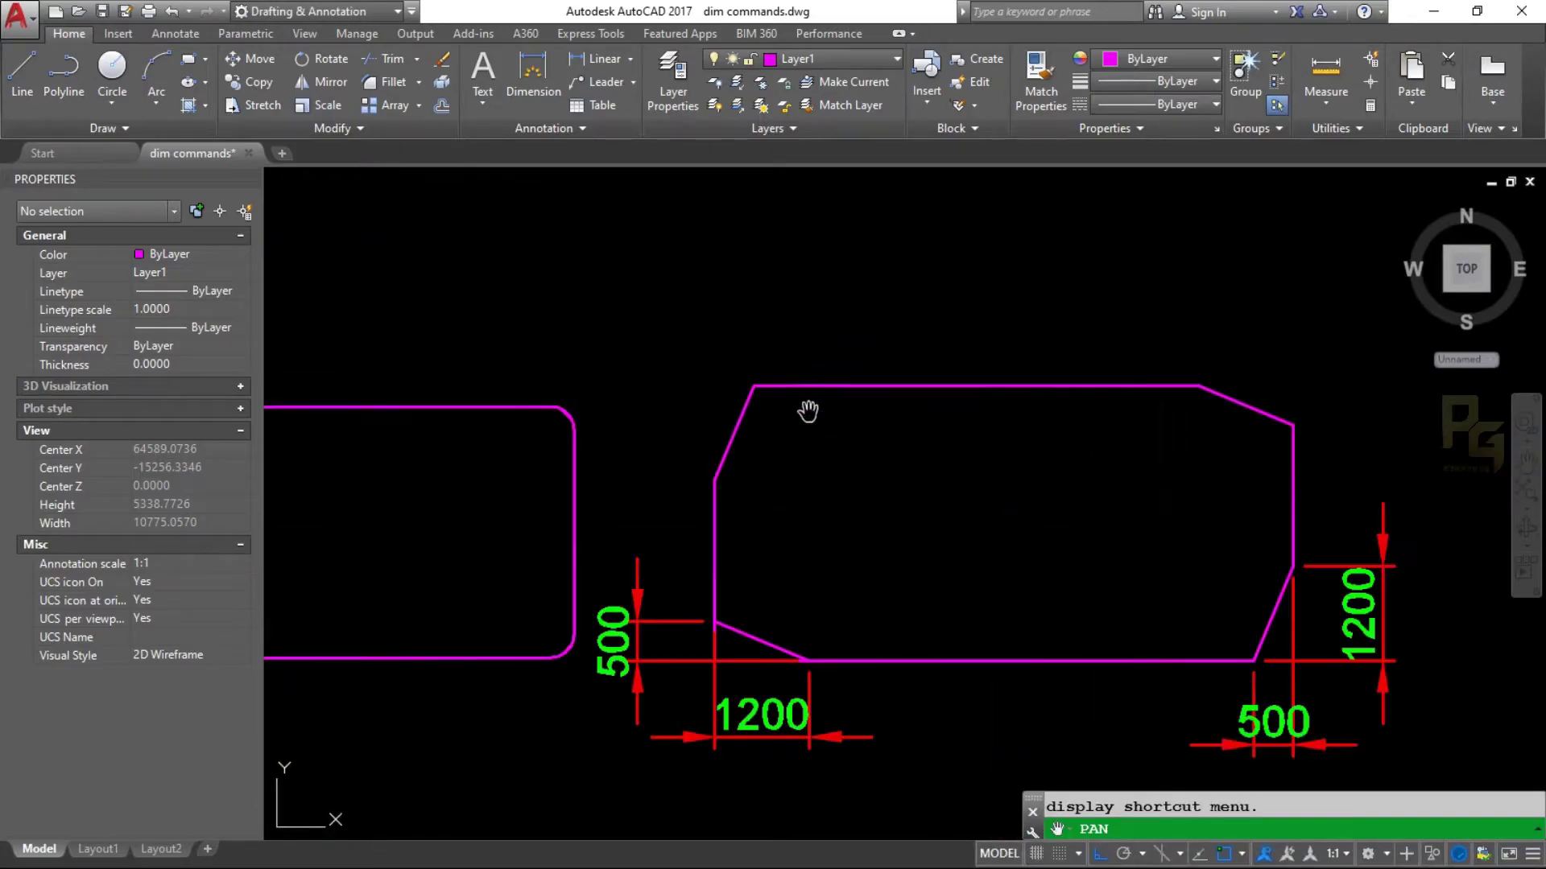
{"action": "scroll", "coordinate": [837, 451], "scroll_direction": "down", "scroll_amount": 2}
{"action": "mouse_move", "coordinate": [881, 496]}
{"action": "left_mouse_down"}
{"action": "mouse_move", "coordinate": [862, 362]}
{"action": "mouse_move", "coordinate": [894, 451]}
{"action": "mouse_move", "coordinate": [975, 505]}
{"action": "left_mouse_up"}
- Start a new rectangle with chamfer distances of 1500 and 1500
{"action": "left_click_drag", "start_coordinate": [785, 566], "coordinate": [859, 578]}
{"action": "key", "text": "Escape"}
{"action": "type", "text": "rec"}
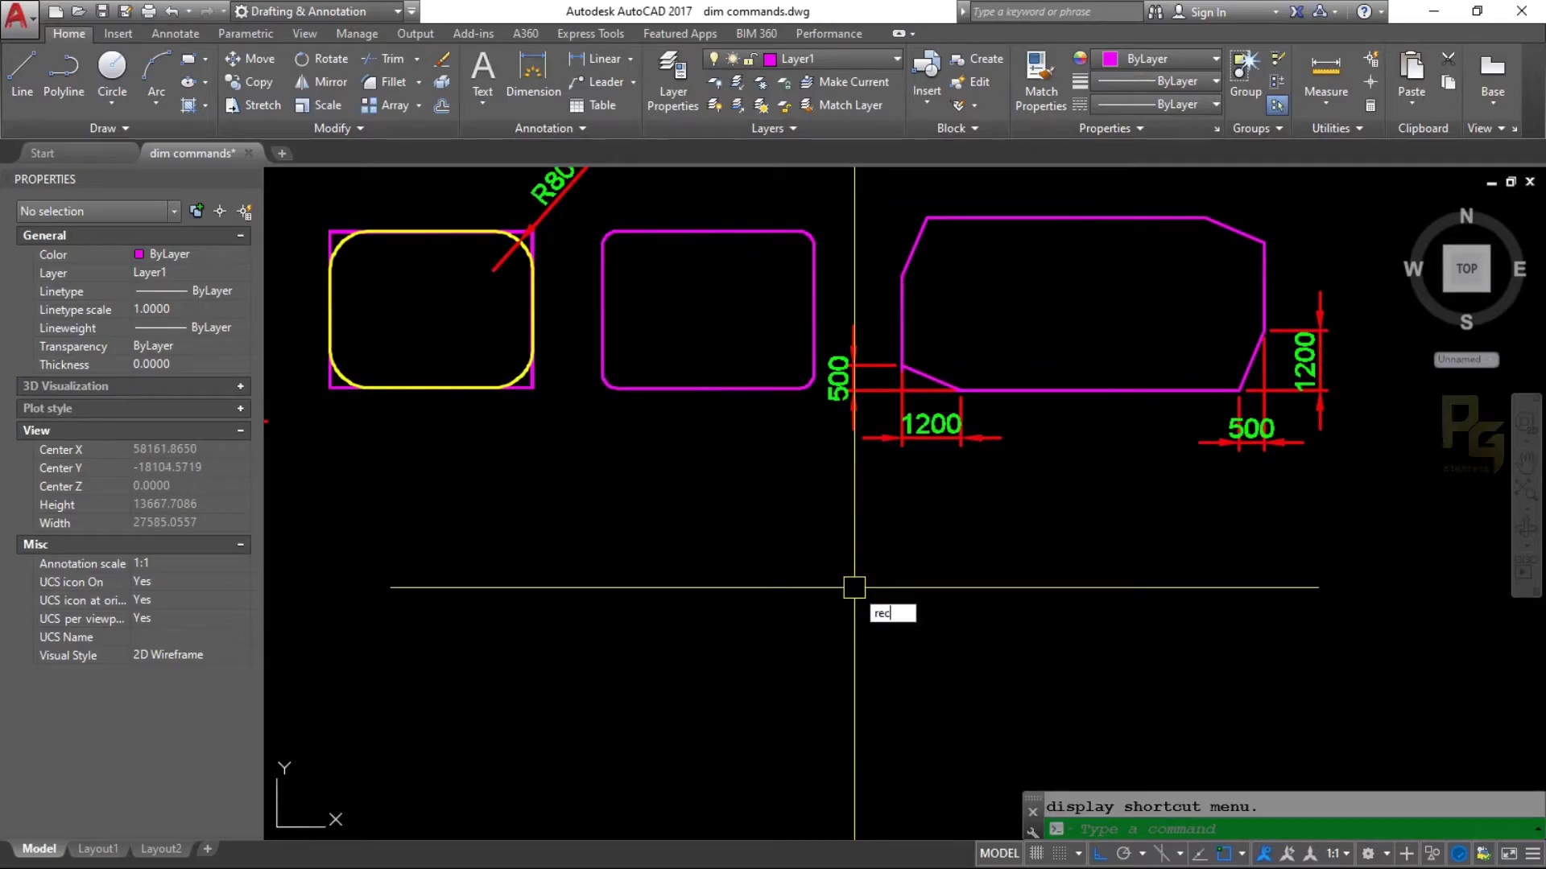
{"action": "key", "text": "Return"}
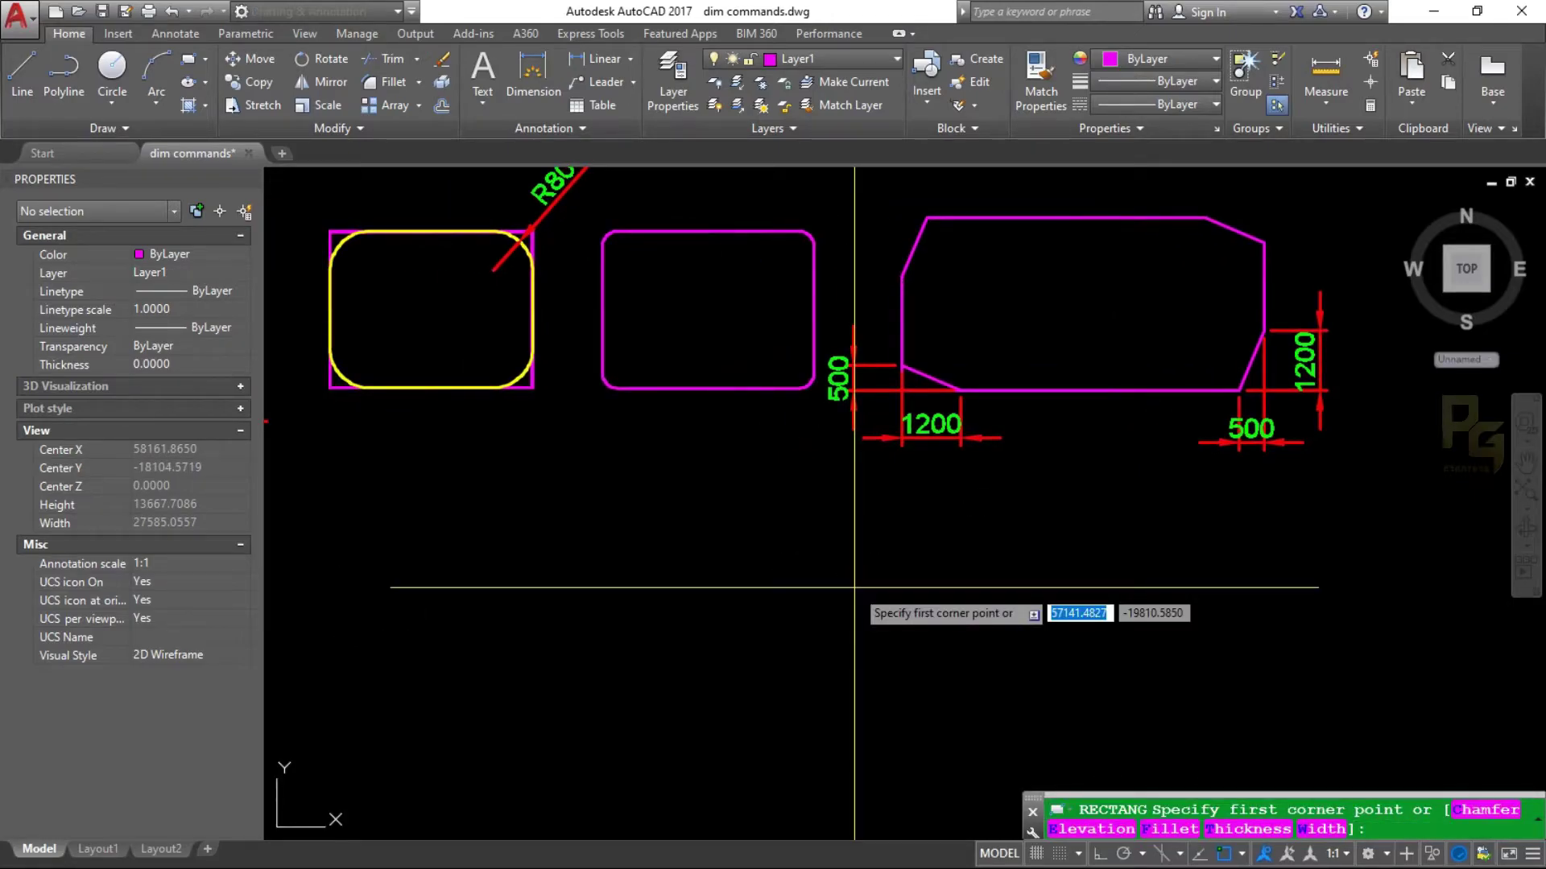
{"action": "type", "text": "c"}
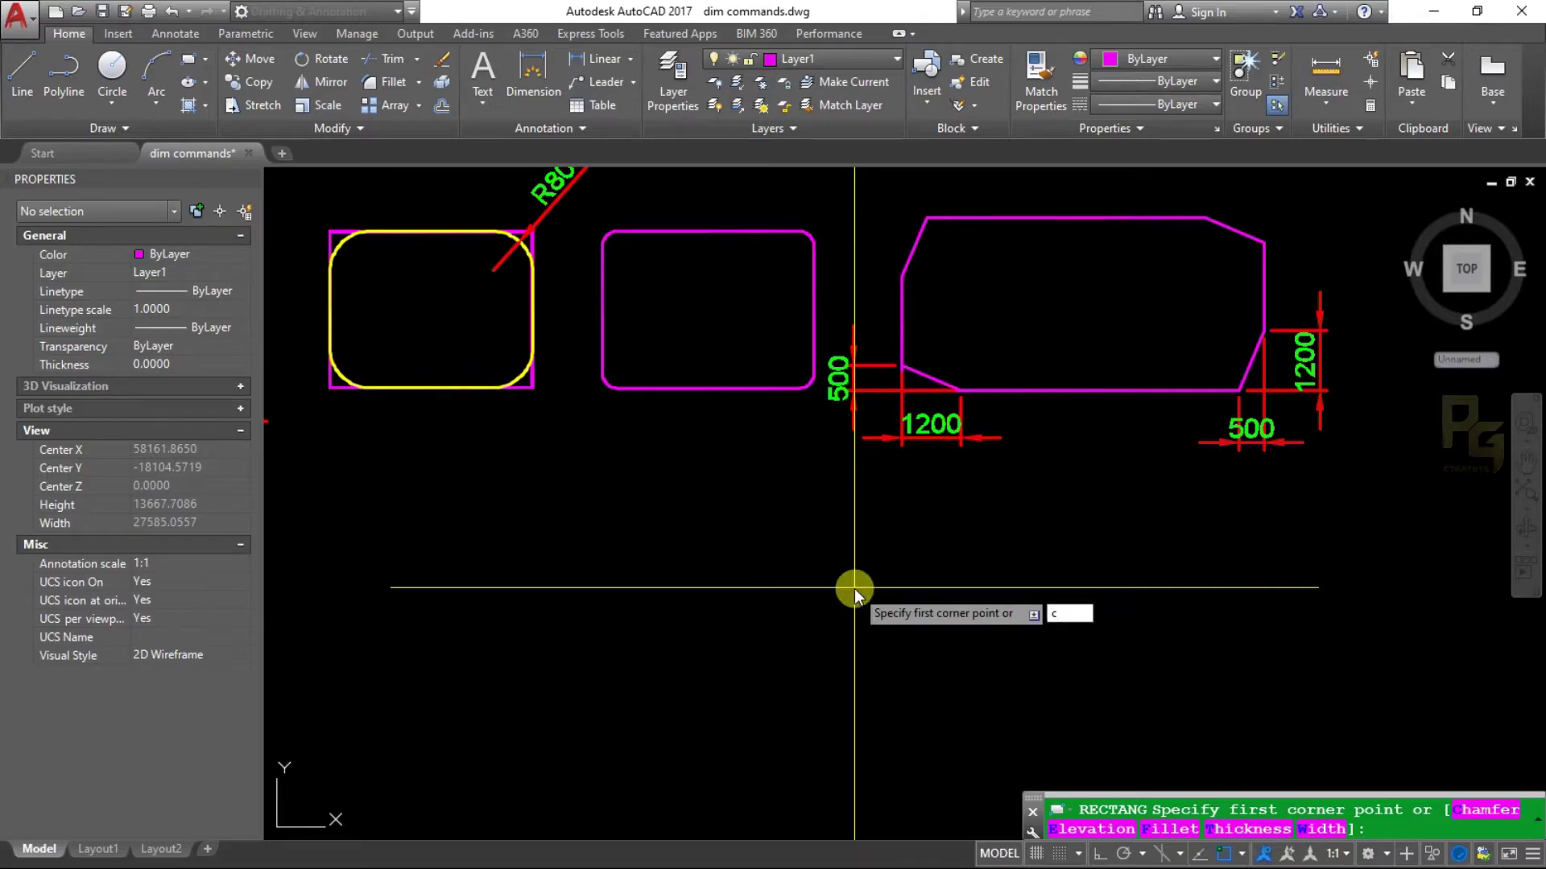
{"action": "key", "text": "Return"}
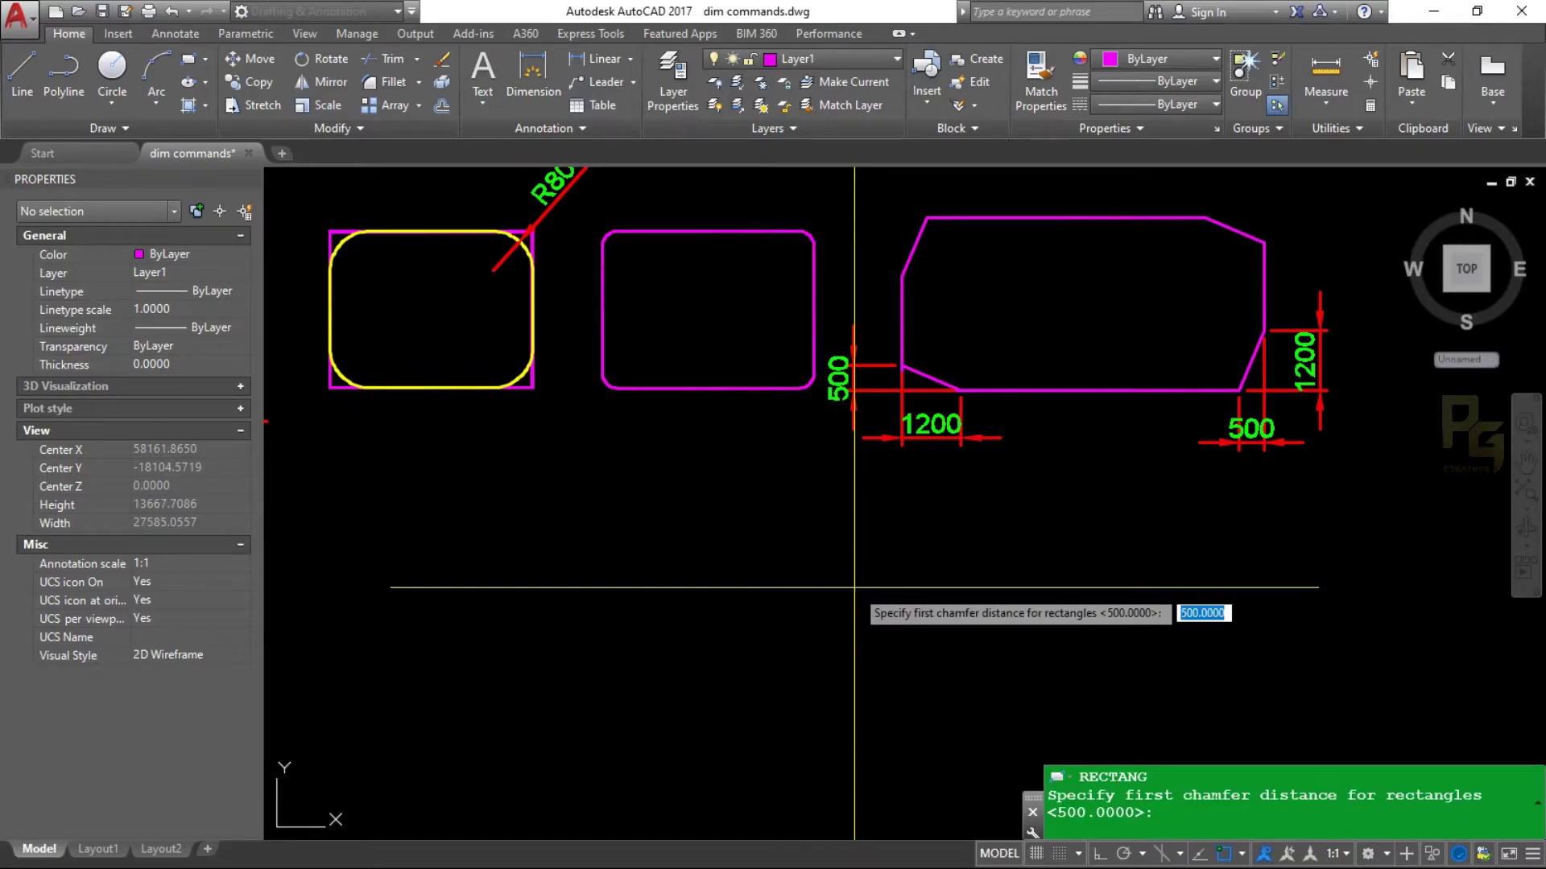
{"action": "type", "text": "500"}
{"action": "key", "text": "Return"}
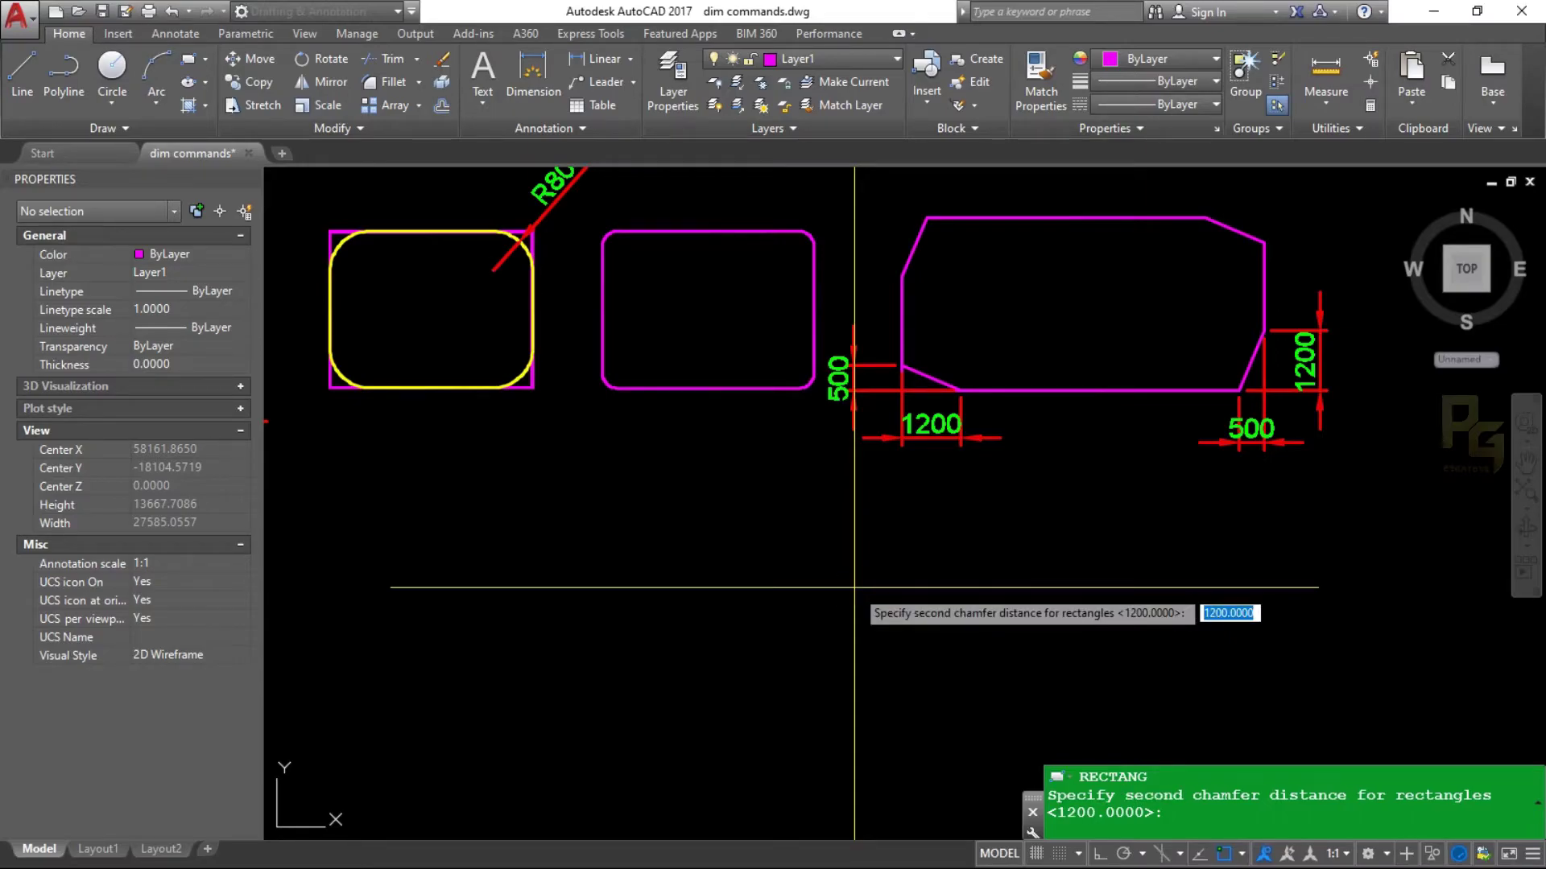
{"action": "type", "text": "1500"}
{"action": "key", "text": "Return"}
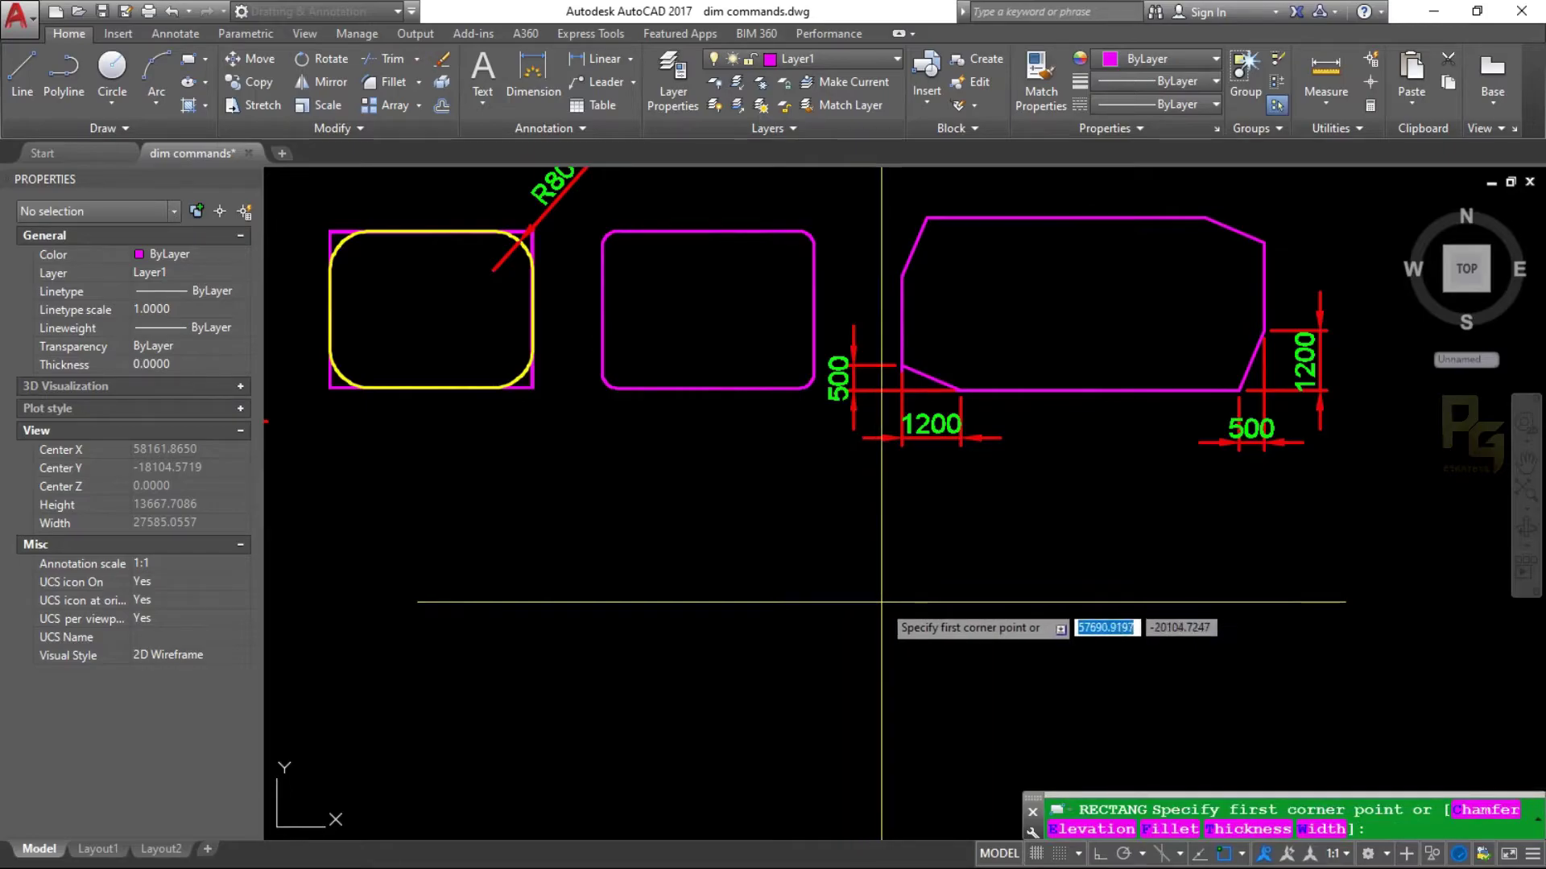
- Draw the 1500-chamfered rectangle below the other shapes
{"action": "middle_click_drag", "start_coordinate": [818, 614], "coordinate": [818, 534]}
{"action": "left_click", "coordinate": [860, 642]}
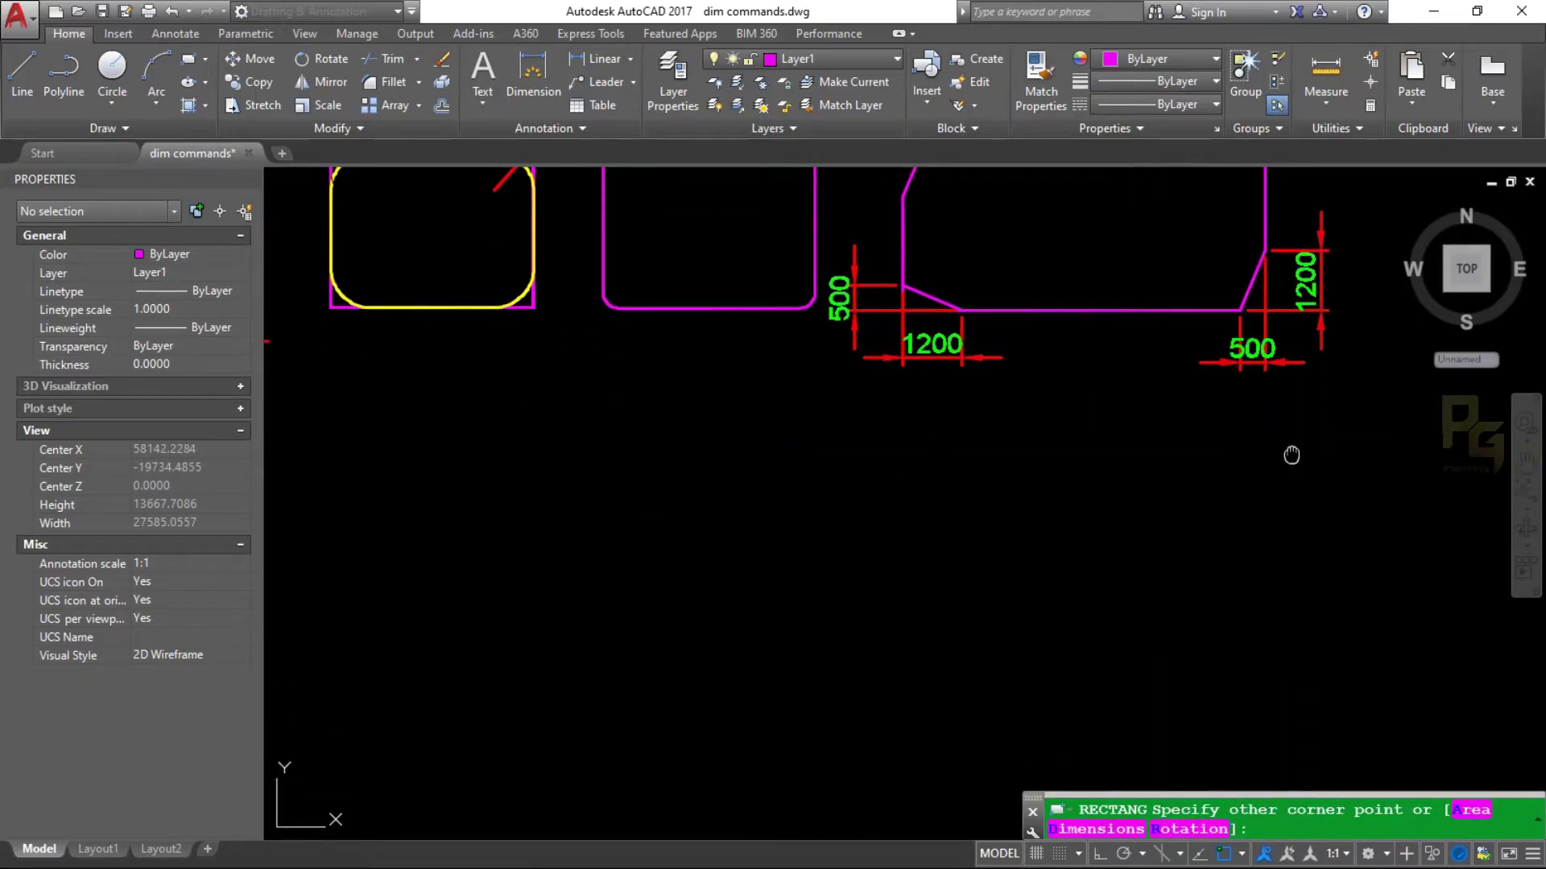
{"action": "middle_click_drag", "start_coordinate": [1287, 452], "coordinate": [1149, 473]}
{"action": "left_click", "coordinate": [1205, 420]}
- Dimension the lower-left chamfer 1500 vertically and 1500 horizontally
{"action": "type", "text": "dli"}
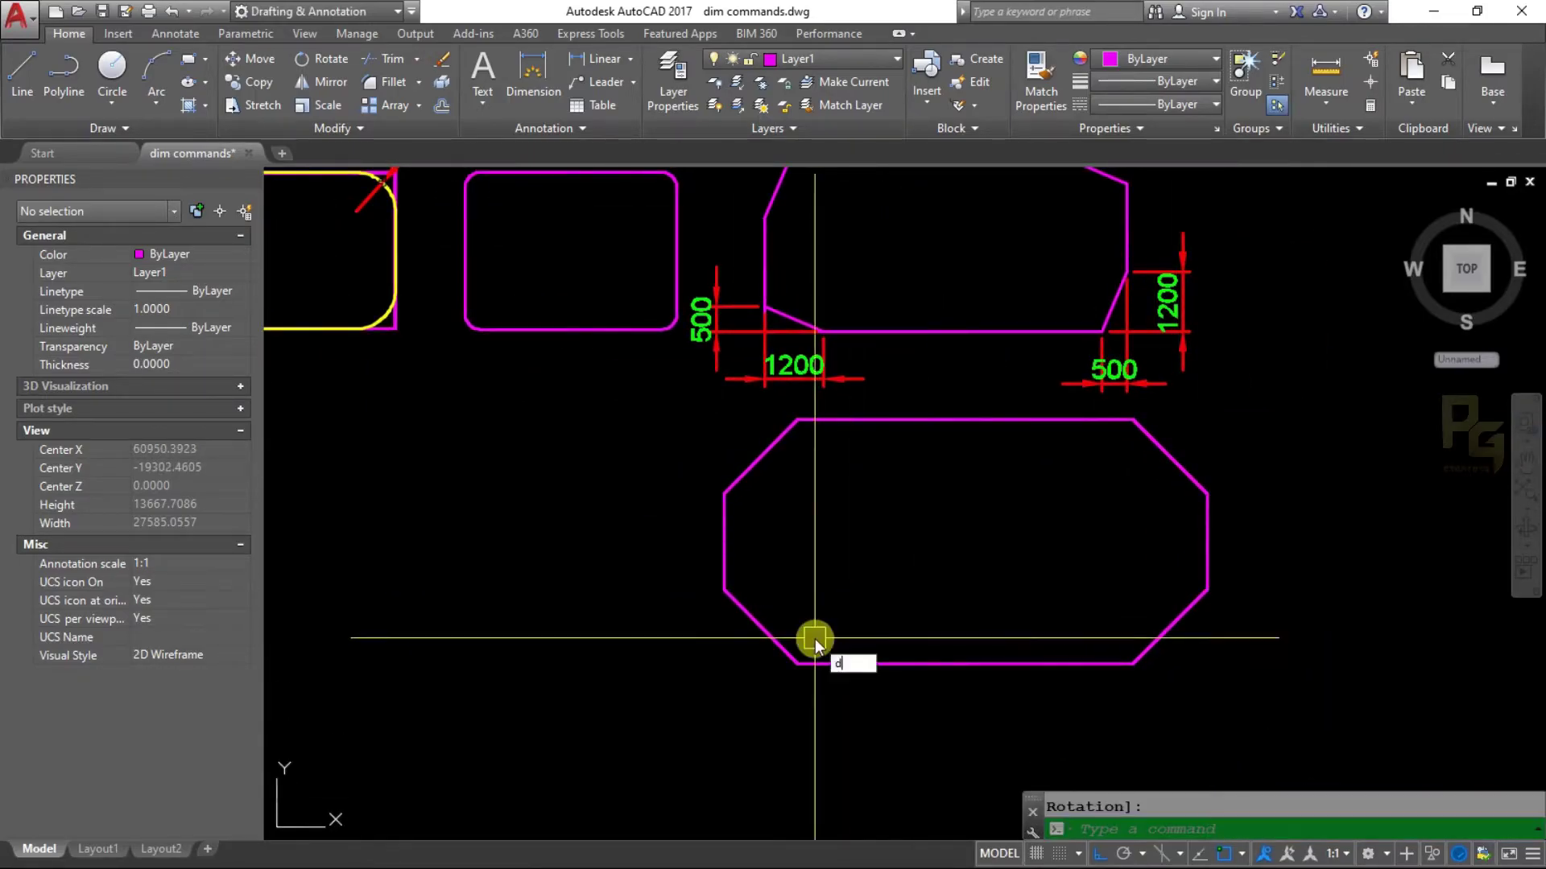
{"action": "key", "text": "Return"}
{"action": "key", "text": "Return"}
{"action": "left_click", "coordinate": [759, 637]}
{"action": "left_click", "coordinate": [664, 627]}
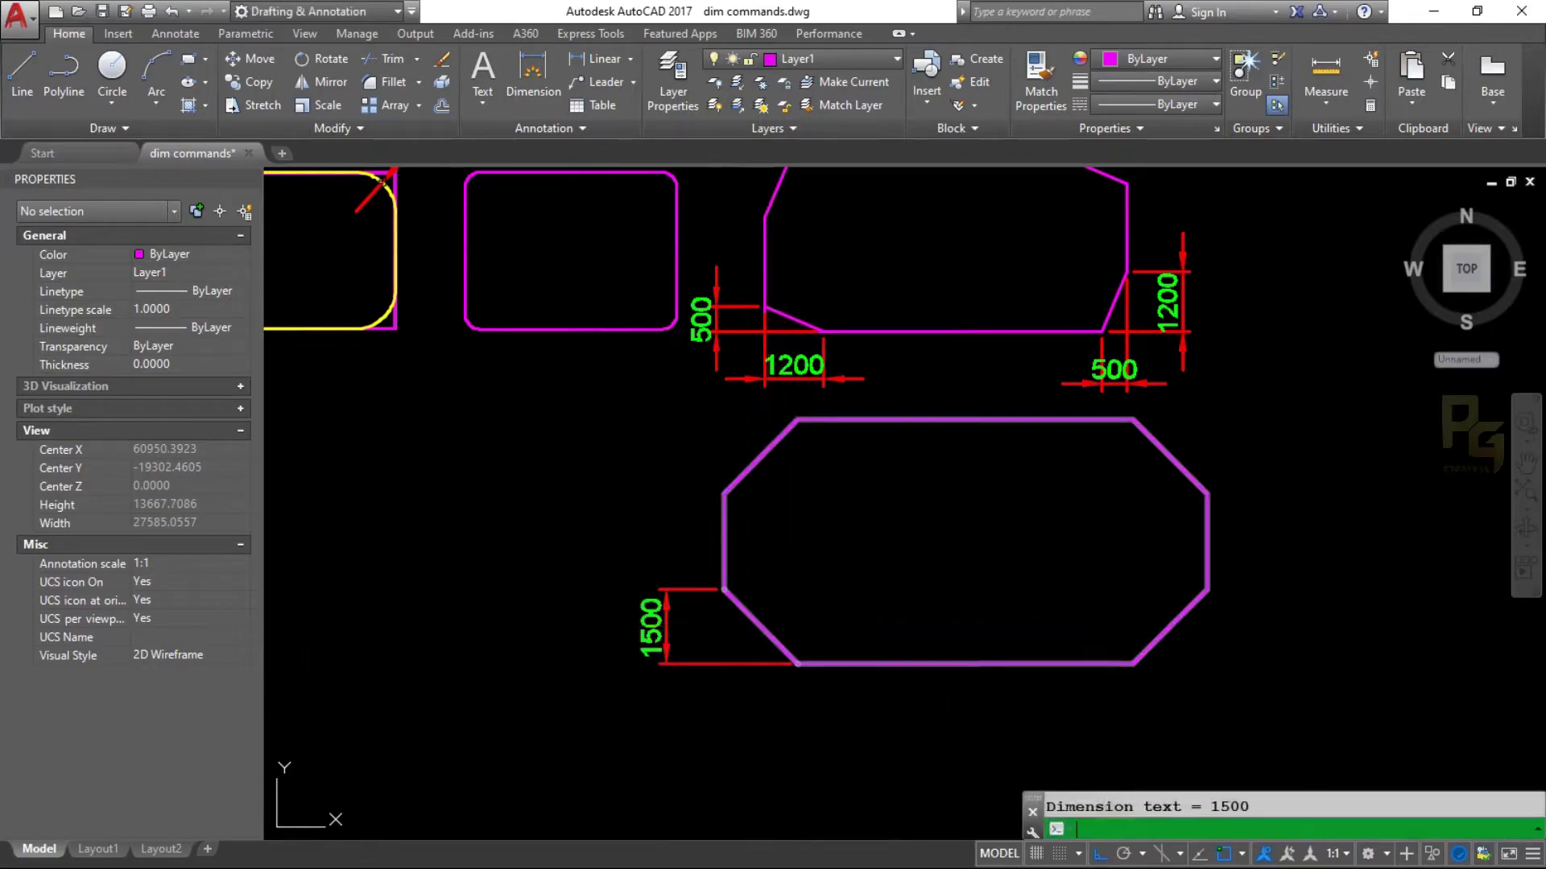
{"action": "key", "text": "Return"}
{"action": "key", "text": "Return"}
{"action": "left_click", "coordinate": [759, 637]}
{"action": "left_click", "coordinate": [831, 729]}
{"action": "middle_click_drag", "start_coordinate": [739, 695], "coordinate": [886, 664]}
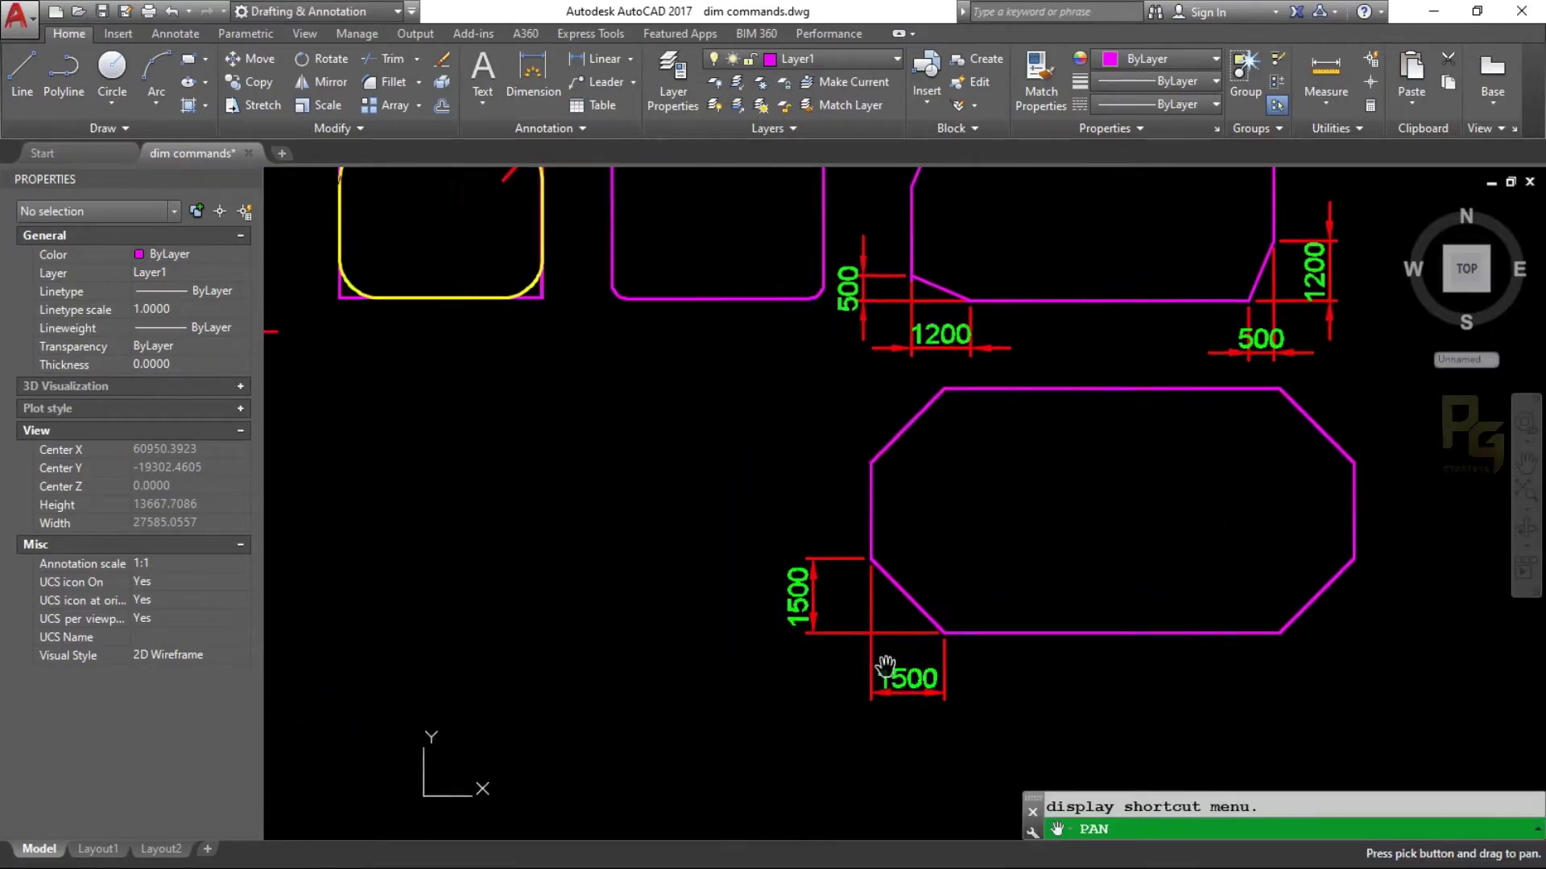
{"action": "left_click_drag", "start_coordinate": [810, 589], "coordinate": [788, 662]}
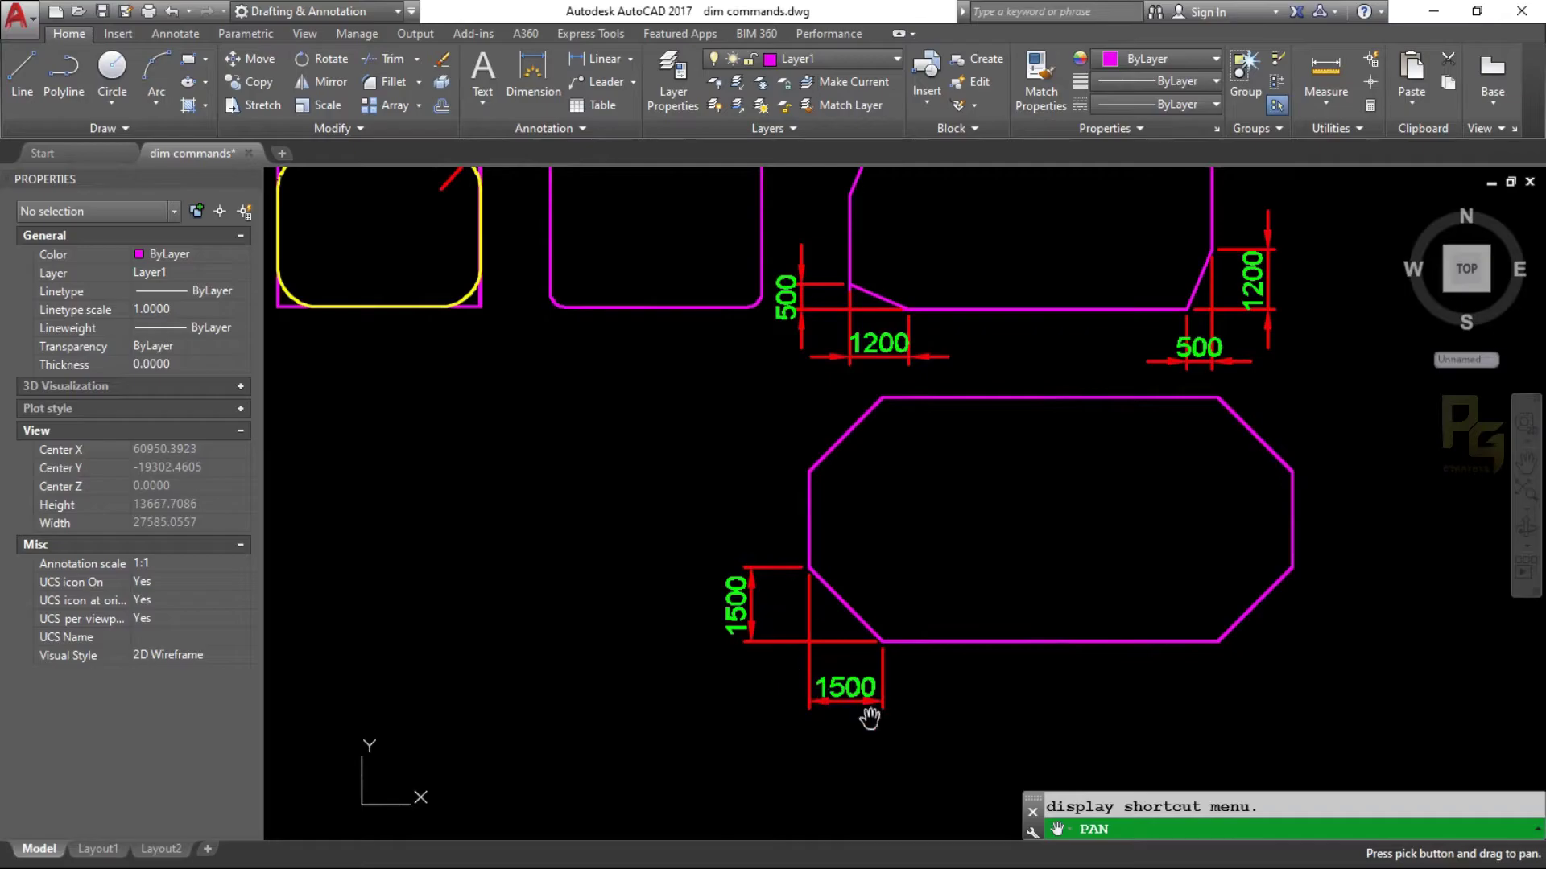
{"action": "left_click_drag", "start_coordinate": [957, 666], "coordinate": [883, 679]}
{"action": "left_click_drag", "start_coordinate": [1189, 634], "coordinate": [1140, 694]}
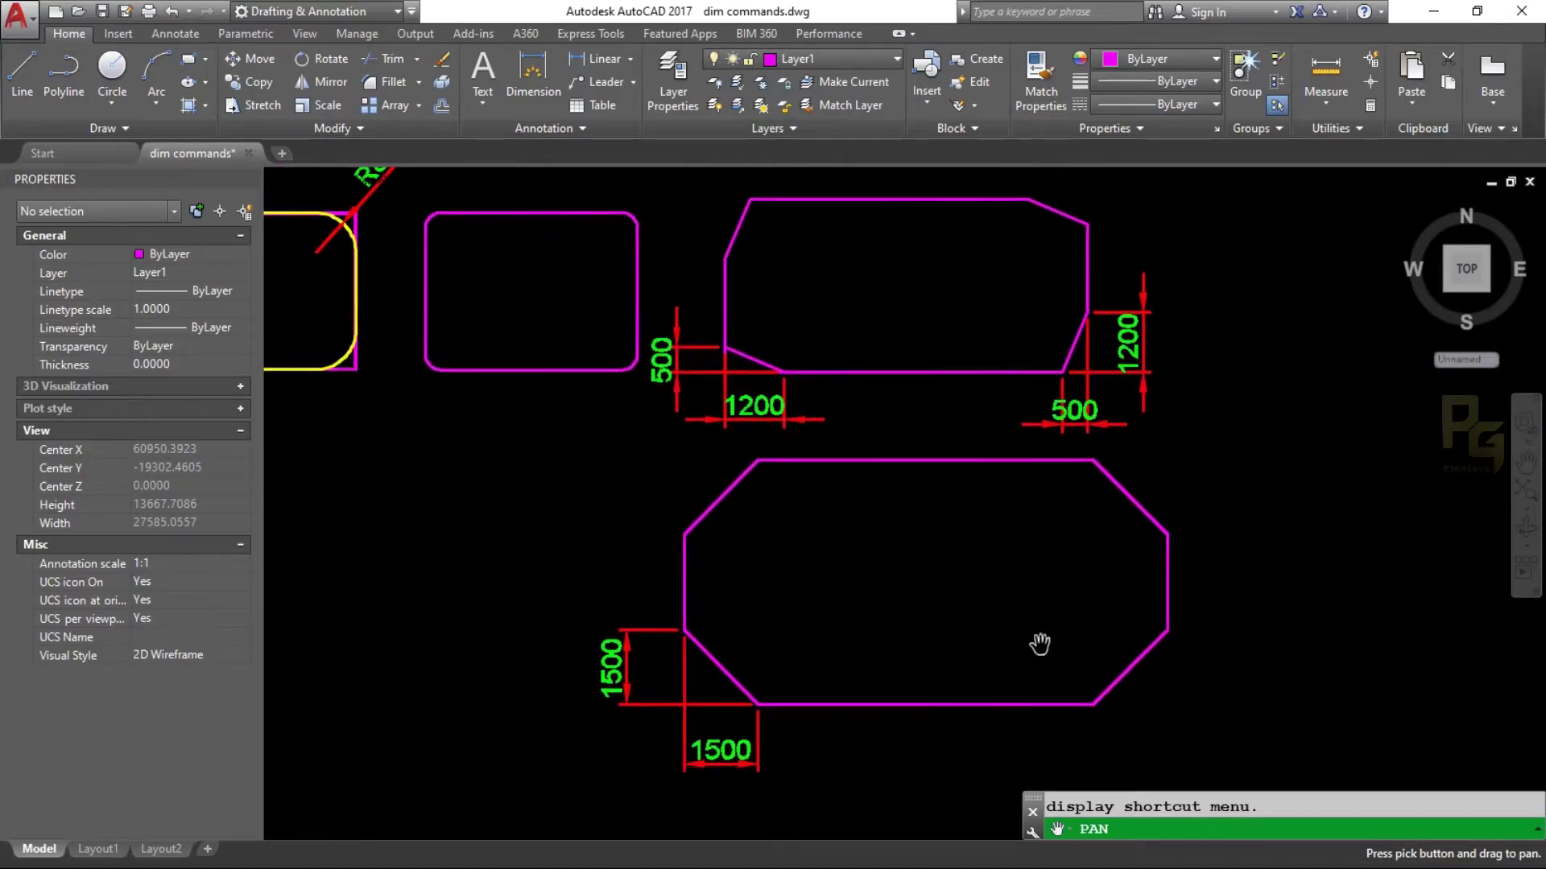
{"action": "left_click_drag", "start_coordinate": [1040, 645], "coordinate": [1058, 617]}
{"action": "key", "text": "Escape"}
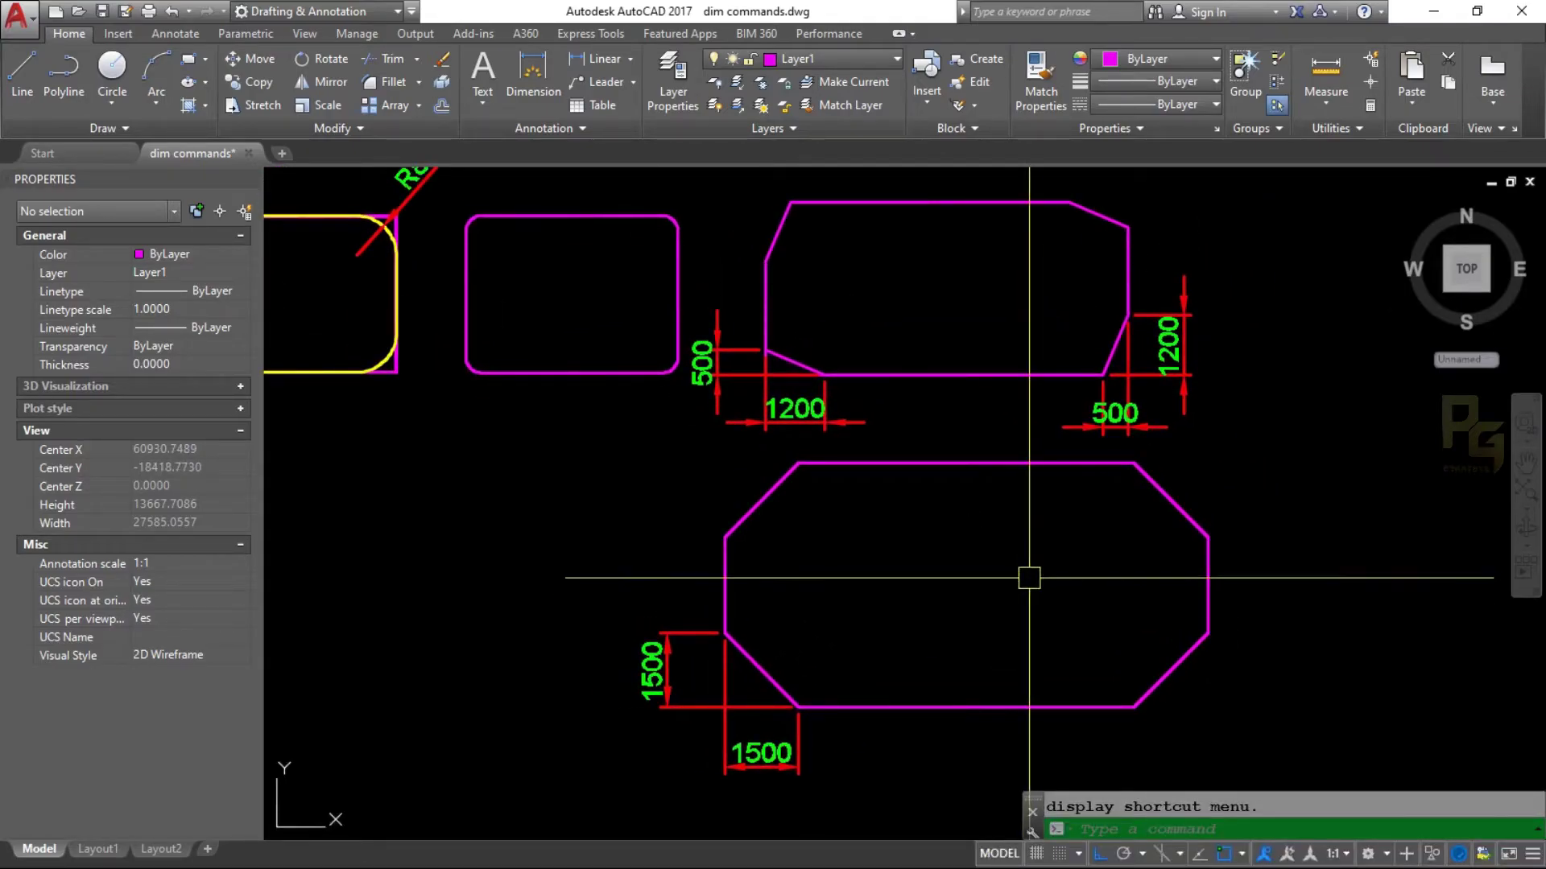
{"action": "type", "text": "rec"}
- Start another rectangle, zoom around the drawing, then cancel it
{"action": "key", "text": "Return"}
{"action": "middle_click_drag", "start_coordinate": [1127, 579], "coordinate": [1025, 577]}
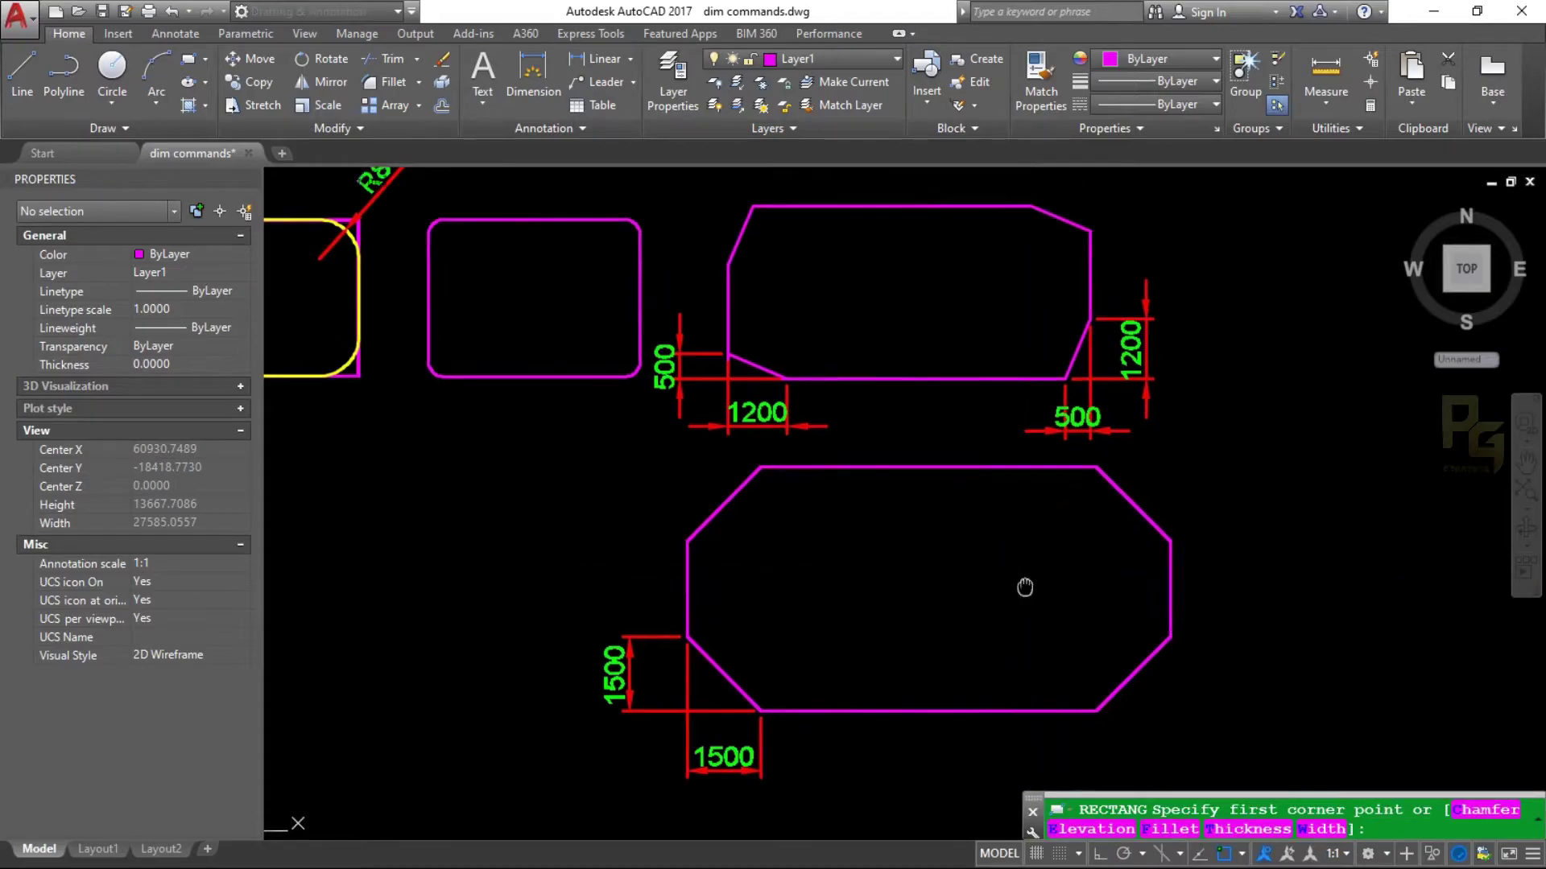
{"action": "scroll", "coordinate": [1105, 573], "scroll_direction": "down", "scroll_amount": 2}
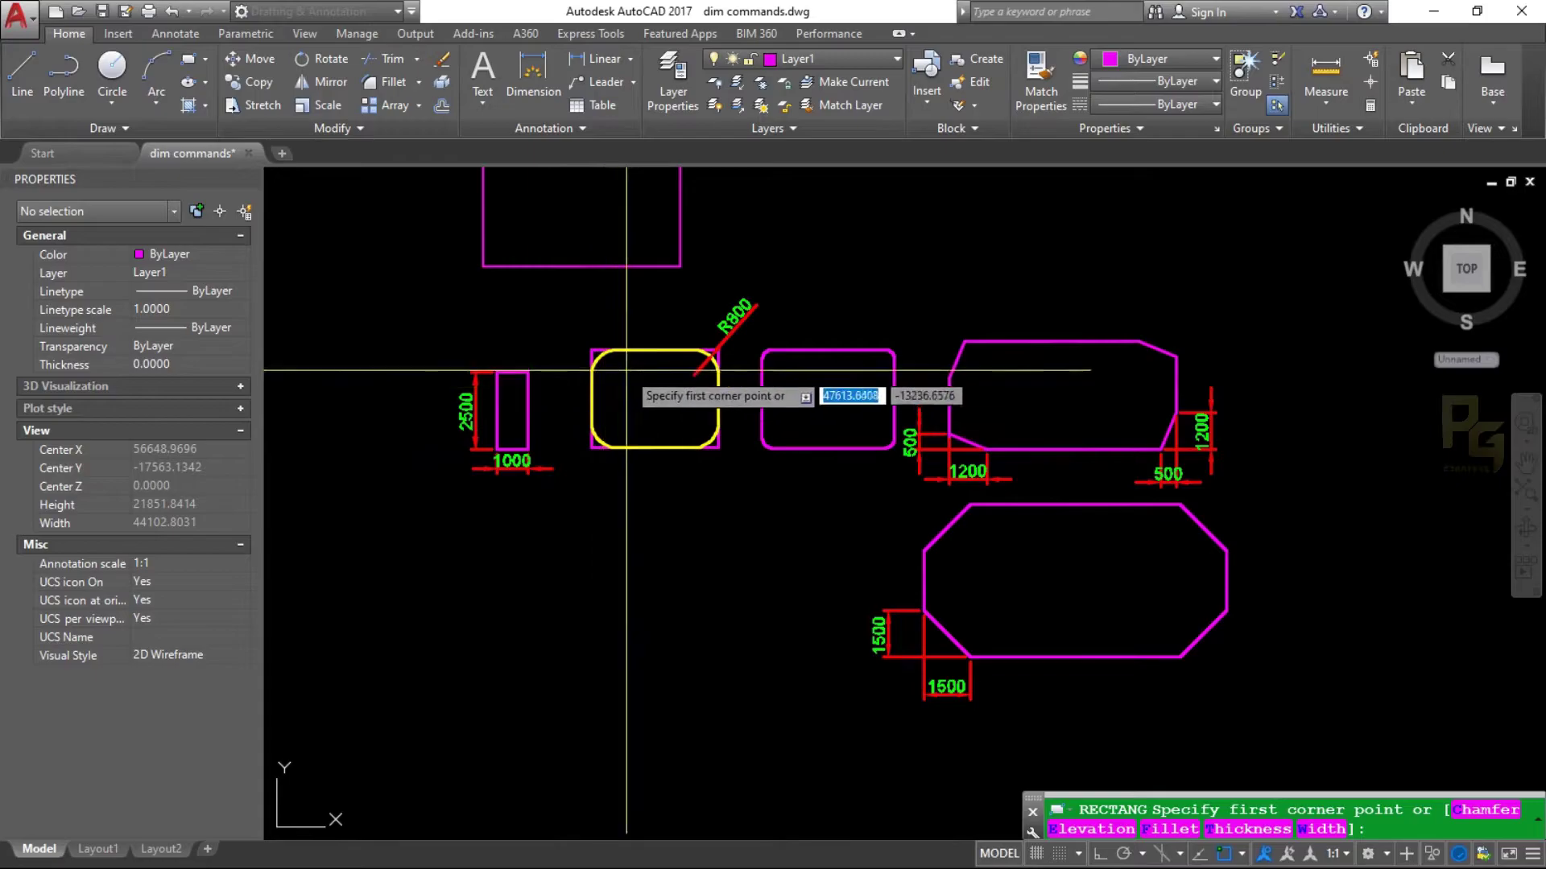
{"action": "scroll", "coordinate": [1039, 398], "scroll_direction": "down", "scroll_amount": 2}
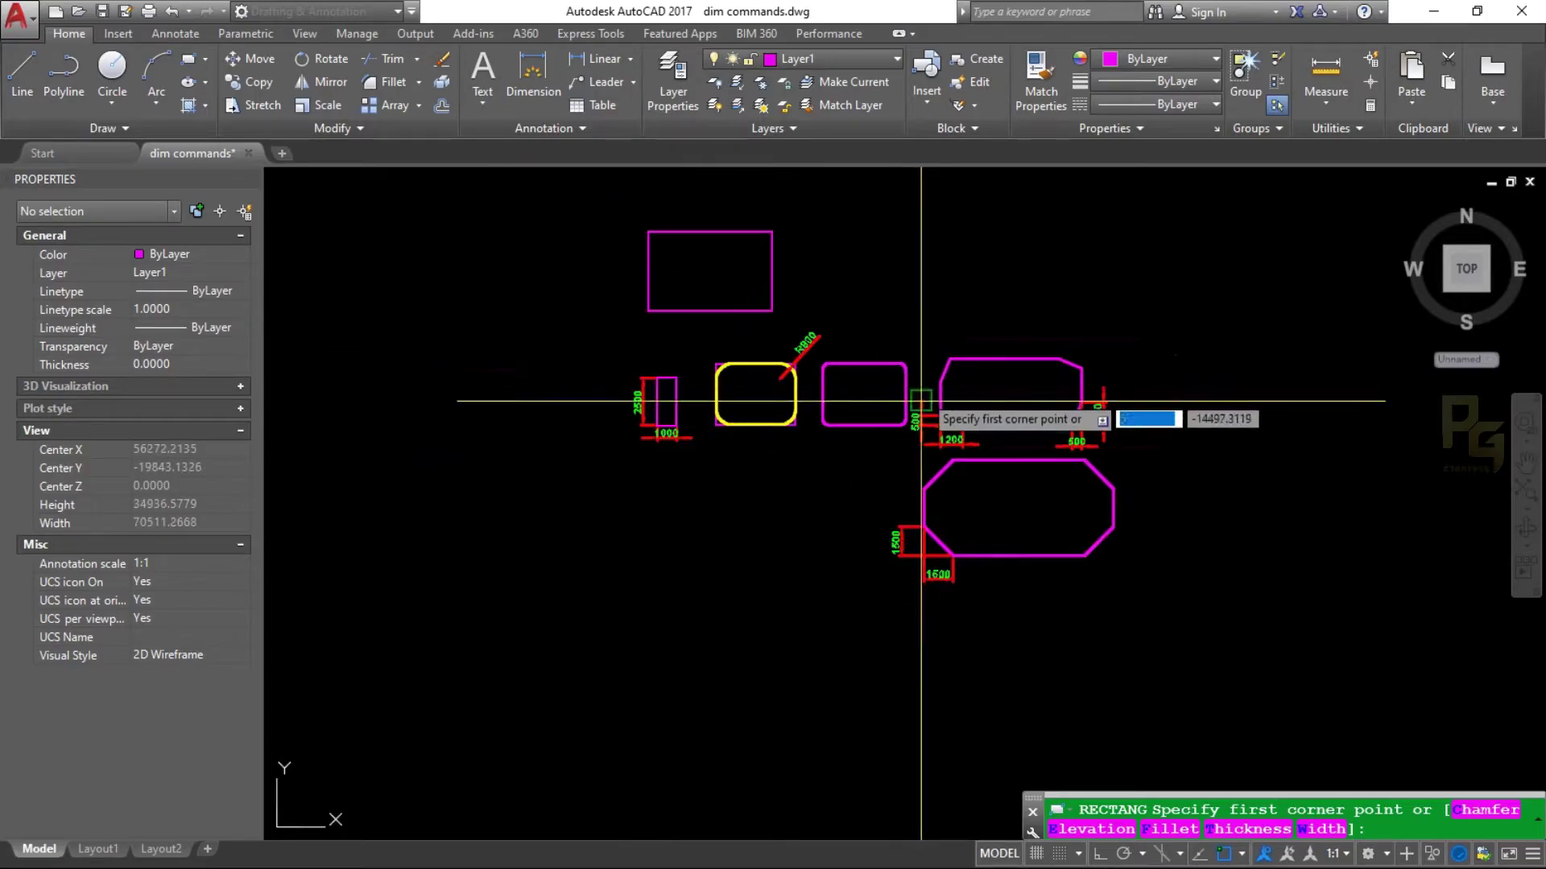
{"action": "scroll", "coordinate": [924, 400], "scroll_direction": "up", "scroll_amount": 2}
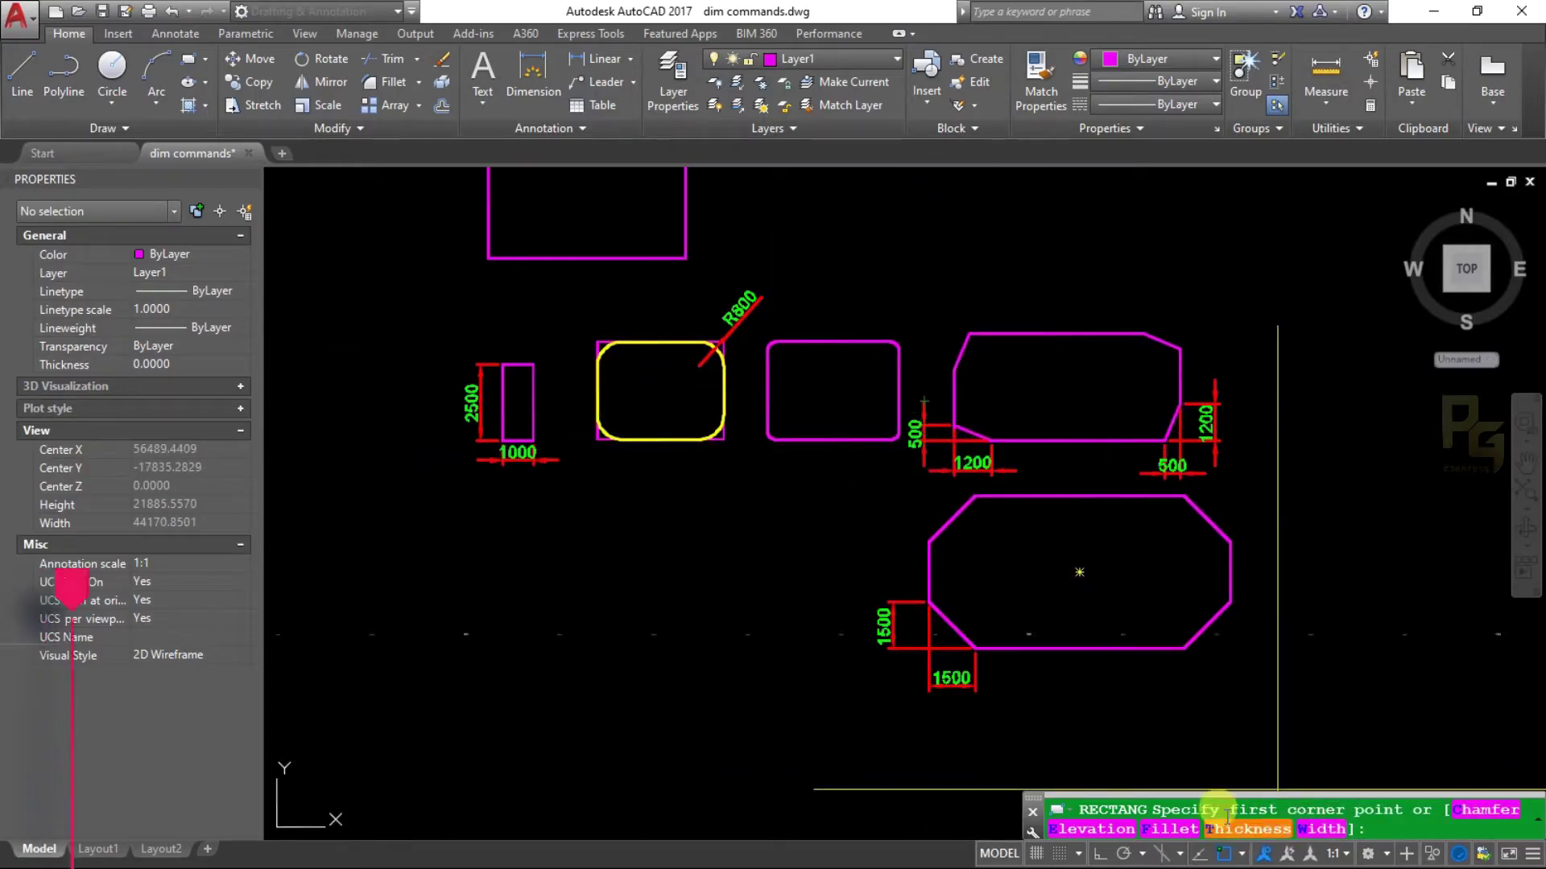
{"action": "scroll", "coordinate": [970, 546], "scroll_direction": "up", "scroll_amount": 2}
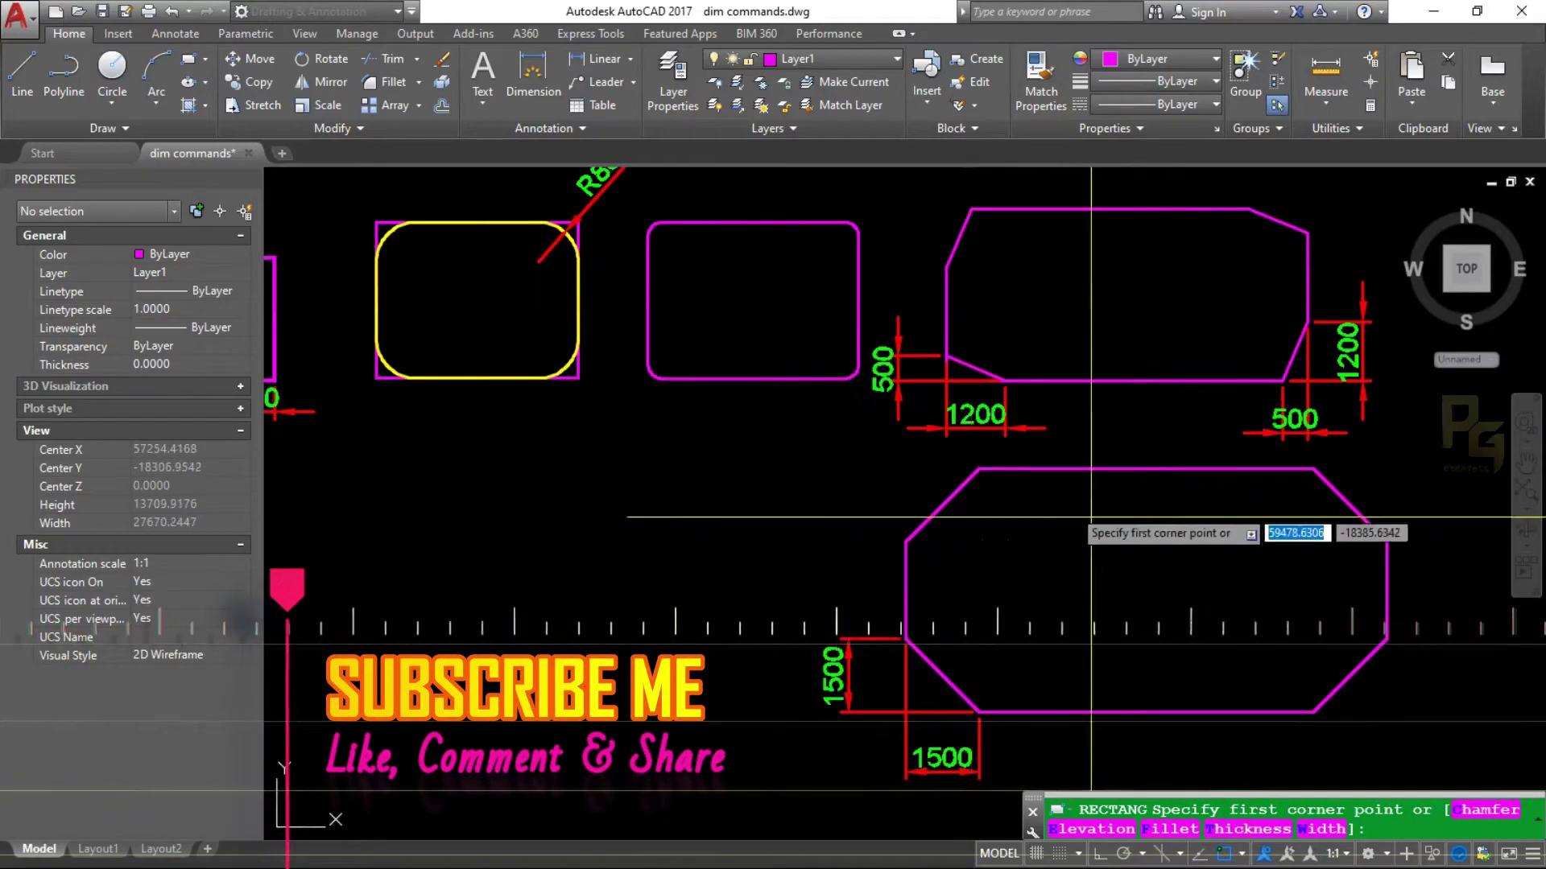
{"action": "key", "text": "Escape"}
- Pan and zoom across all the dimensioned shapes
{"action": "type", "text": "p"}
{"action": "key", "text": "Return"}
{"action": "scroll", "coordinate": [1004, 552], "scroll_direction": "down", "scroll_amount": 2}
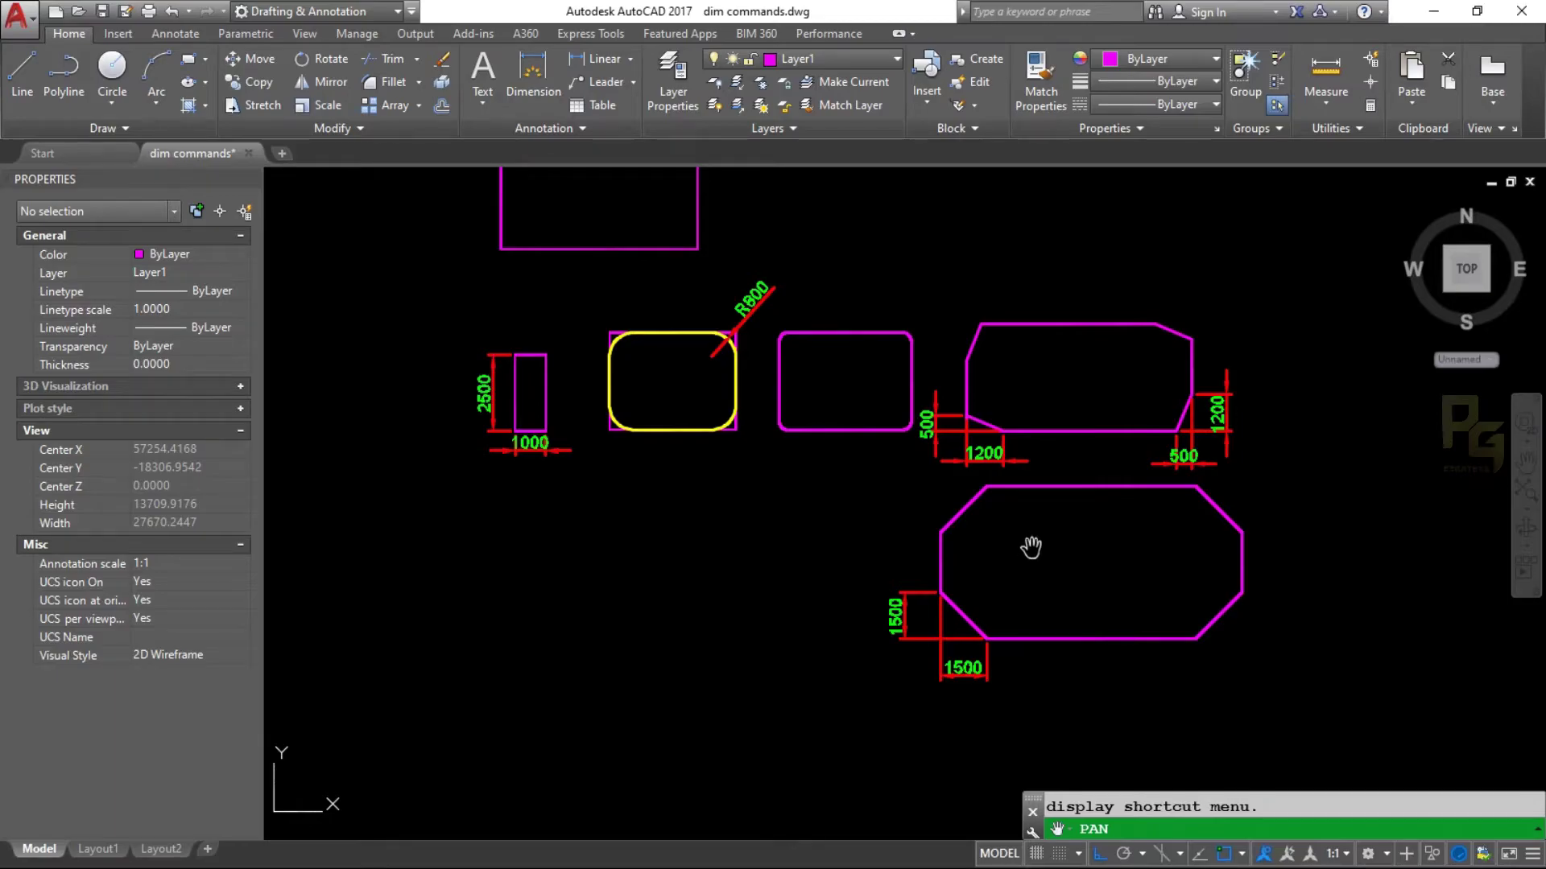
{"action": "scroll", "coordinate": [635, 355], "scroll_direction": "up", "scroll_amount": 2}
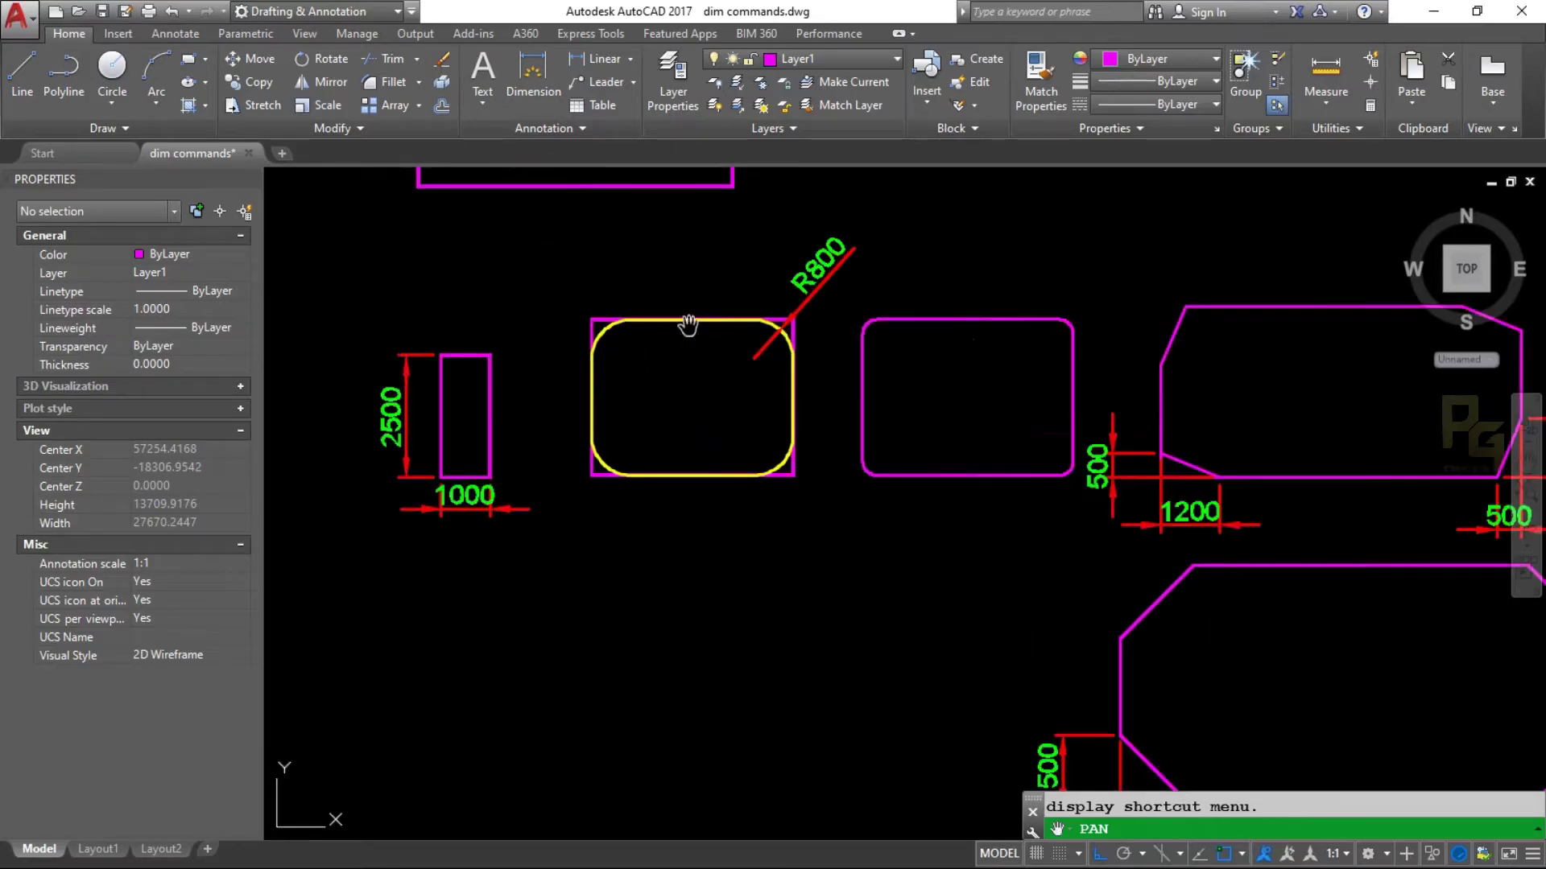
{"action": "scroll", "coordinate": [805, 413], "scroll_direction": "down", "scroll_amount": 2}
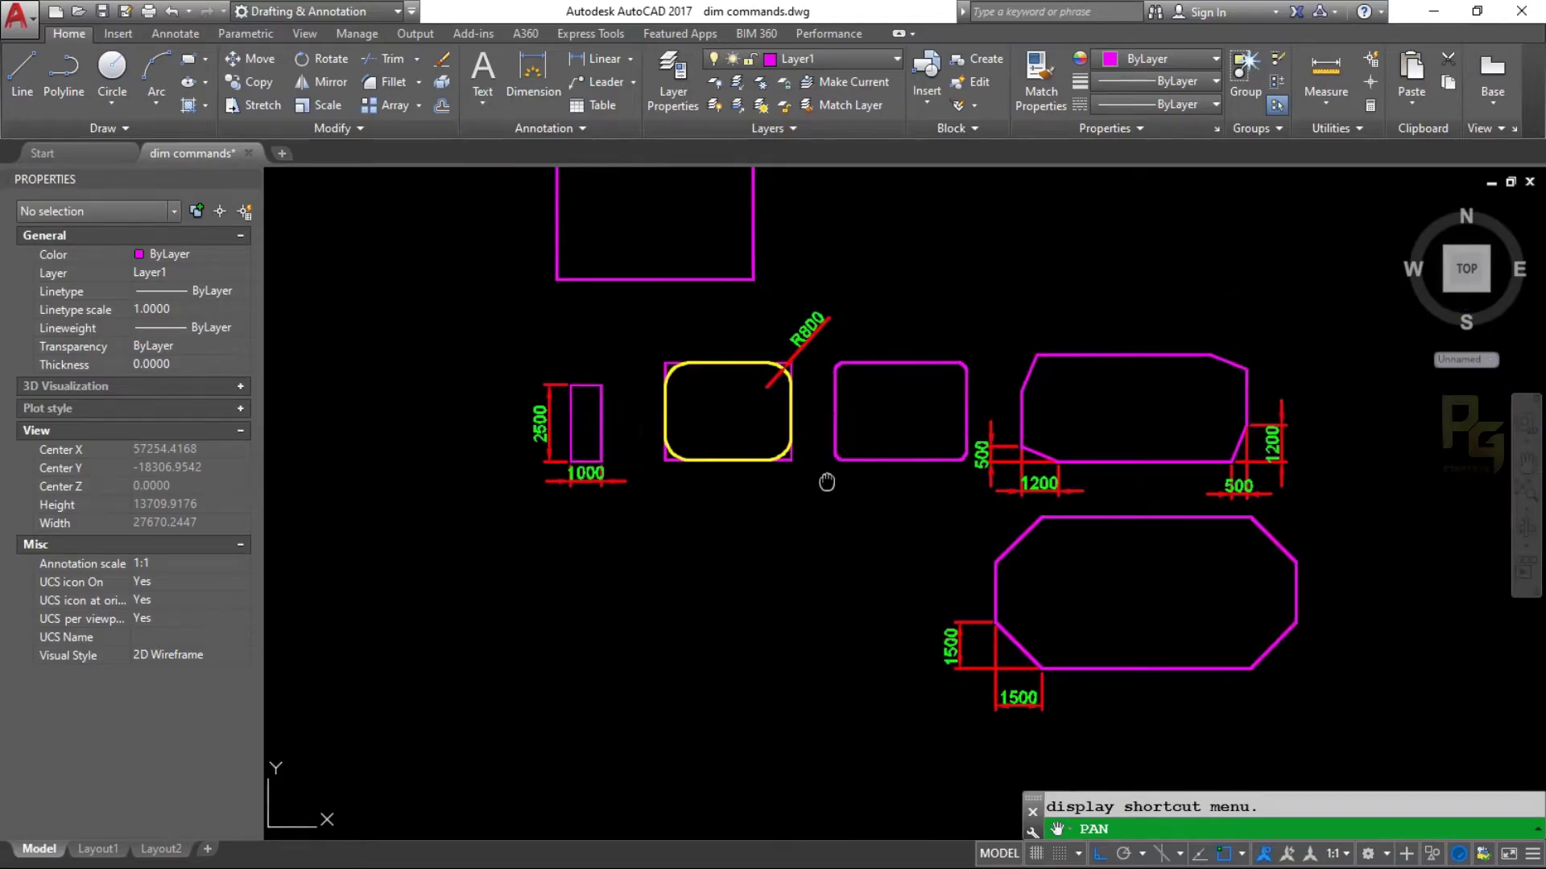
{"action": "mouse_move", "coordinate": [824, 480]}
{"action": "left_mouse_down"}
{"action": "mouse_move", "coordinate": [779, 468]}
{"action": "mouse_move", "coordinate": [807, 354]}
{"action": "left_mouse_up"}
{"action": "scroll", "coordinate": [628, 370], "scroll_direction": "up", "scroll_amount": 2}
{"action": "key", "text": "Escape"}
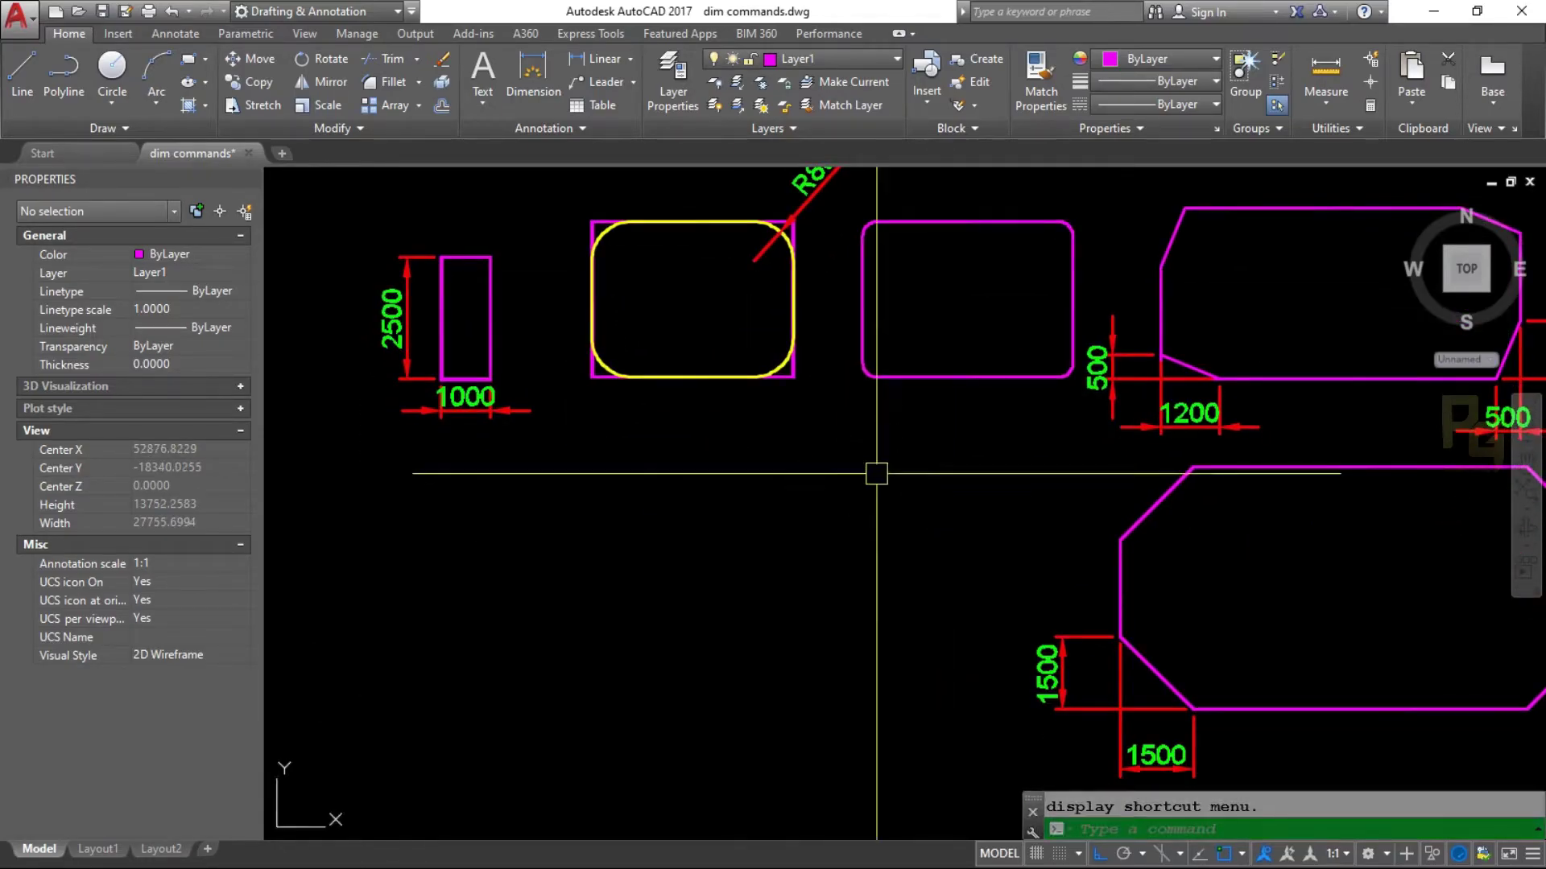
- Cancel a started polygon and pan to the empty area below the chamfered rectangle
{"action": "left_click", "coordinate": [205, 58]}
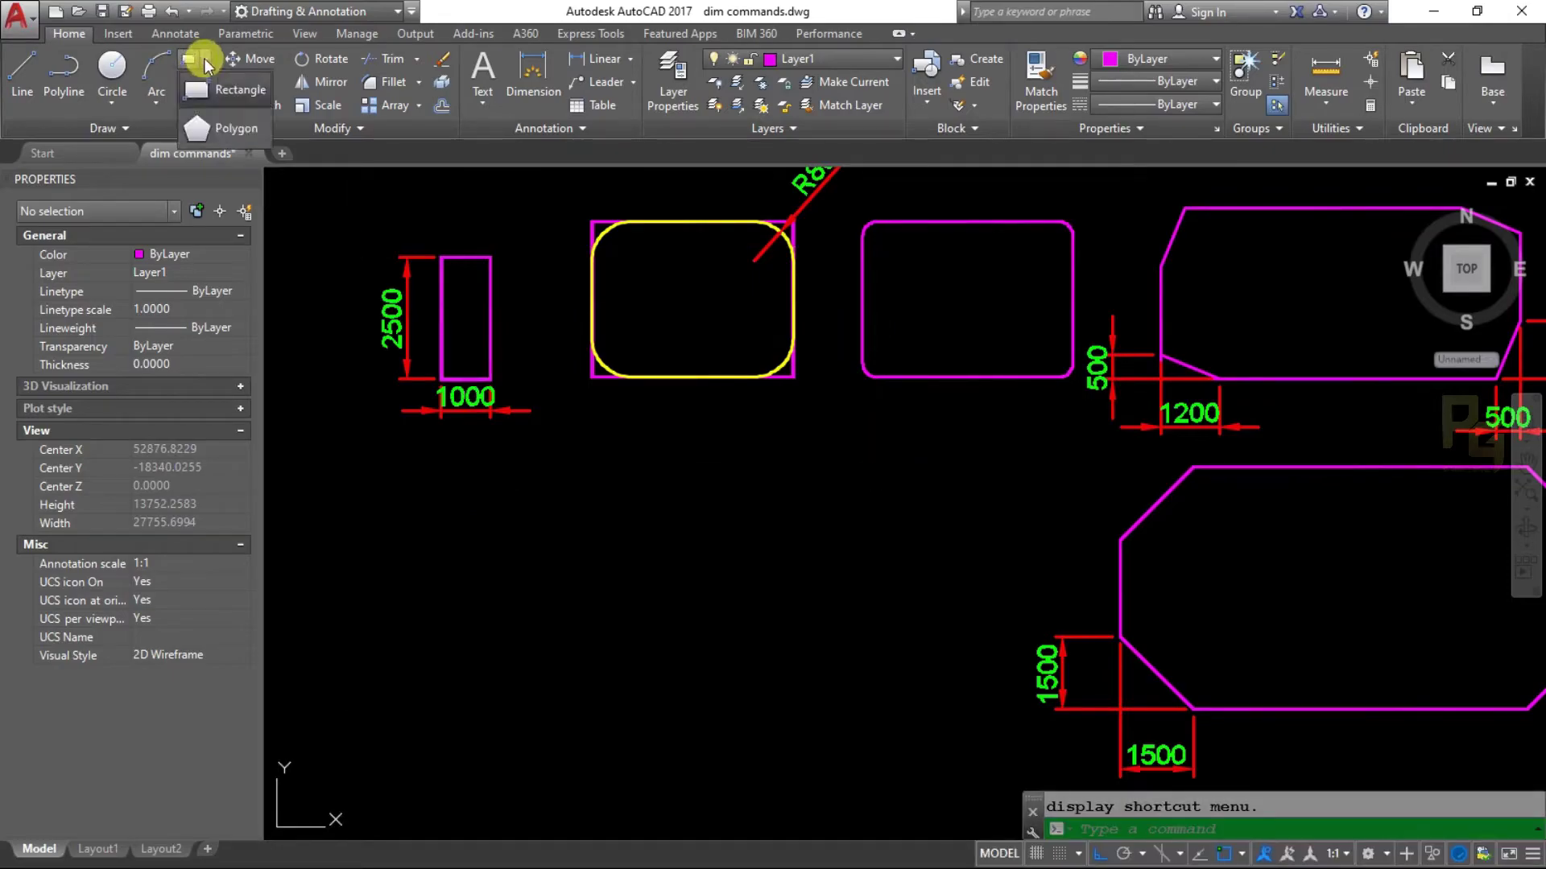
{"action": "left_click", "coordinate": [219, 134]}
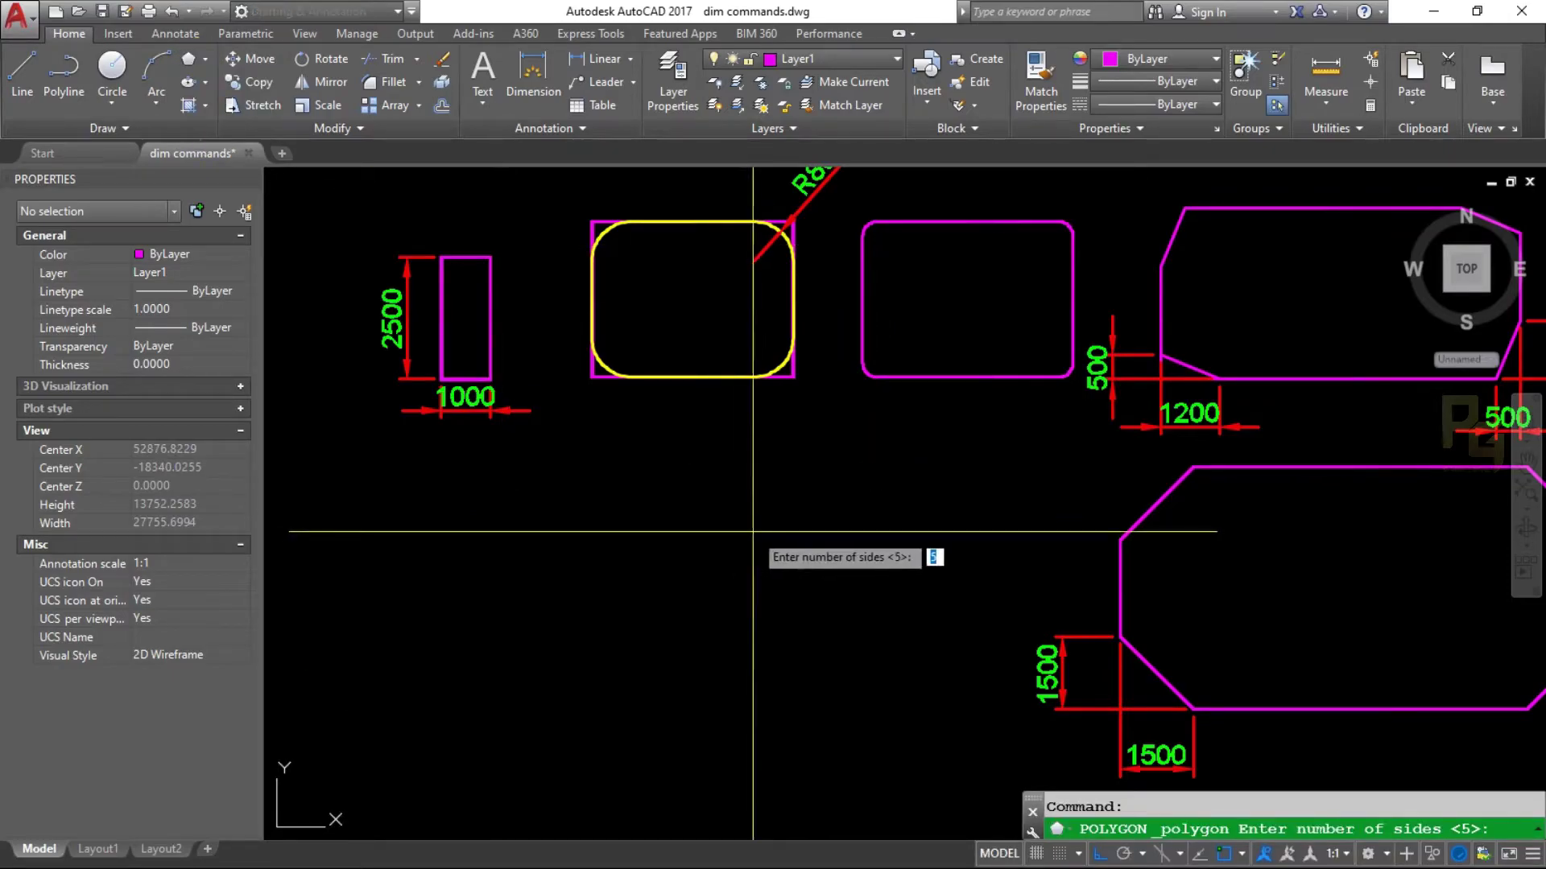
{"action": "key", "text": "Escape"}
{"action": "middle_click_drag", "start_coordinate": [741, 609], "coordinate": [775, 484]}
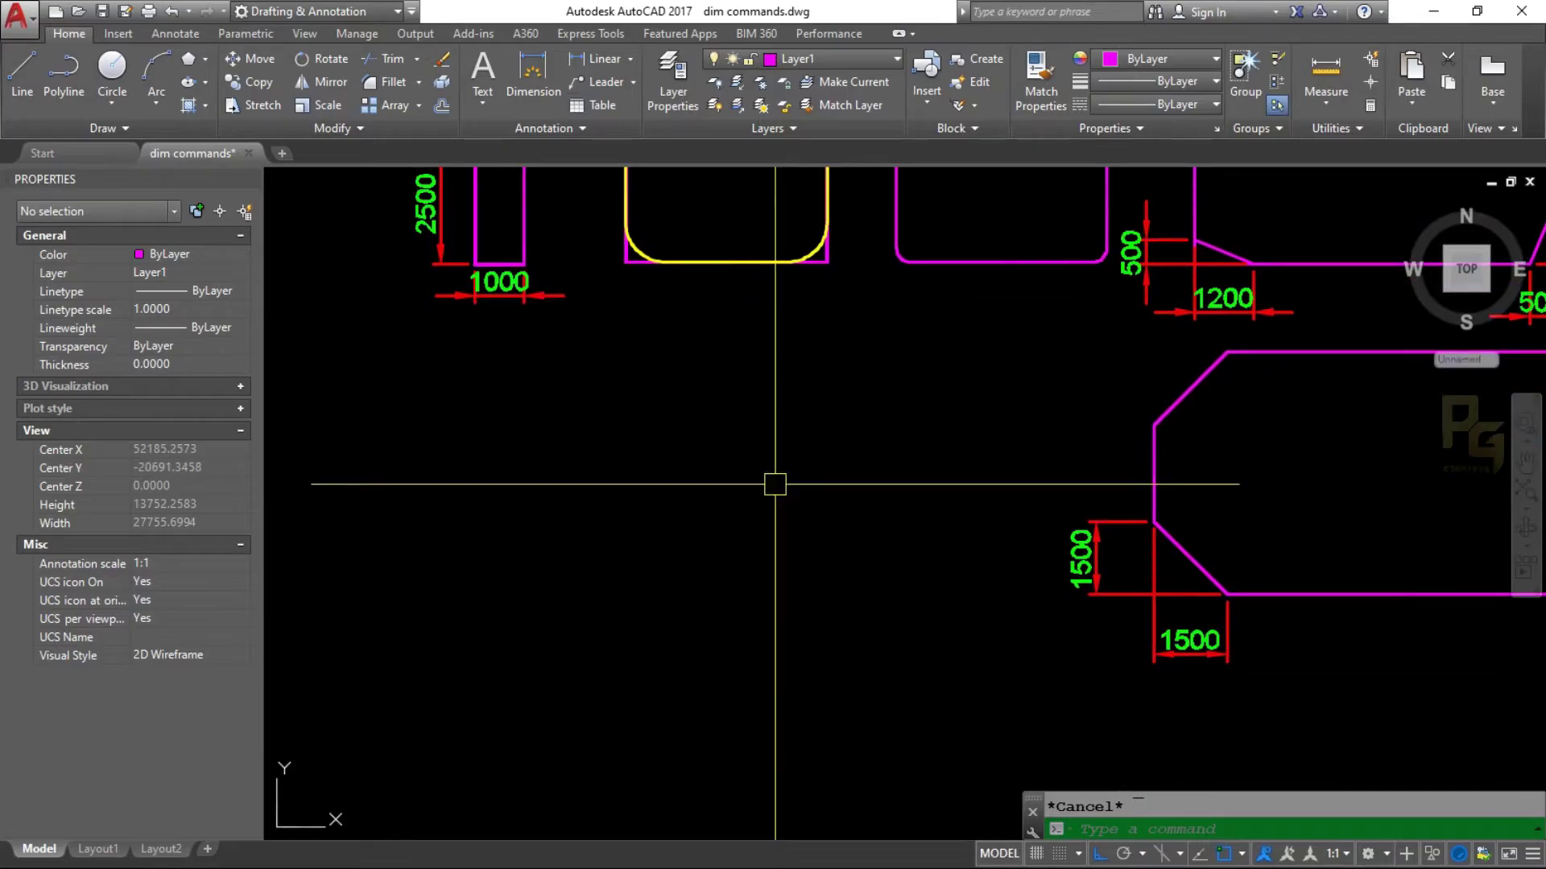
{"action": "scroll", "coordinate": [774, 484], "scroll_direction": "down", "scroll_amount": 2}
{"action": "middle_click_drag", "start_coordinate": [1148, 583], "coordinate": [1035, 545]}
{"action": "left_click", "coordinate": [1031, 519]}
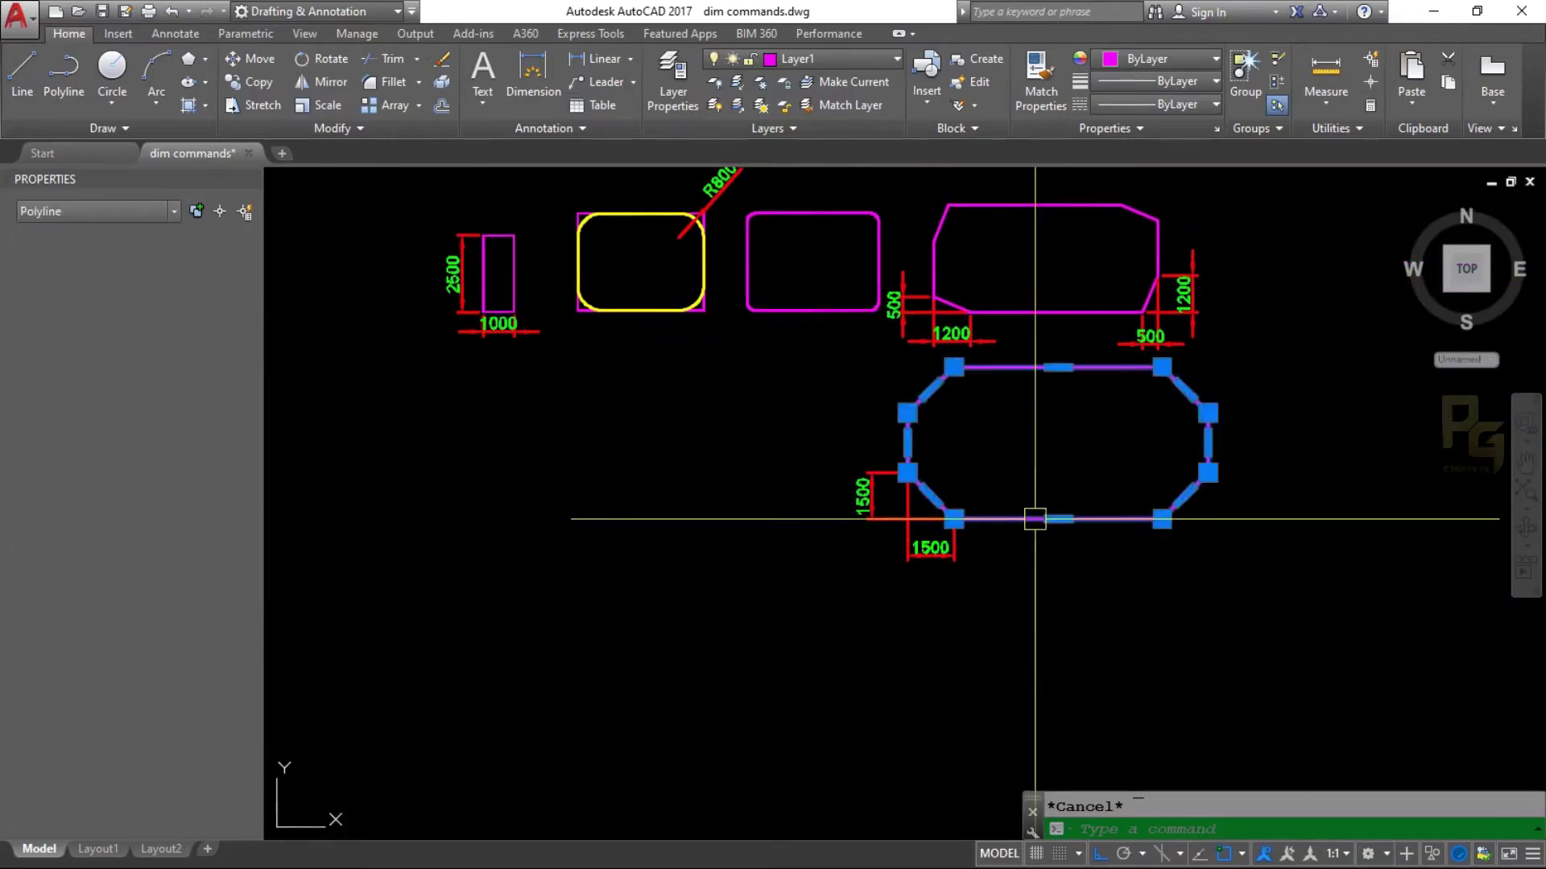
{"action": "middle_click_drag", "start_coordinate": [890, 542], "coordinate": [1009, 481]}
{"action": "middle_click_drag", "start_coordinate": [816, 600], "coordinate": [846, 604]}
{"action": "key", "text": "Escape"}
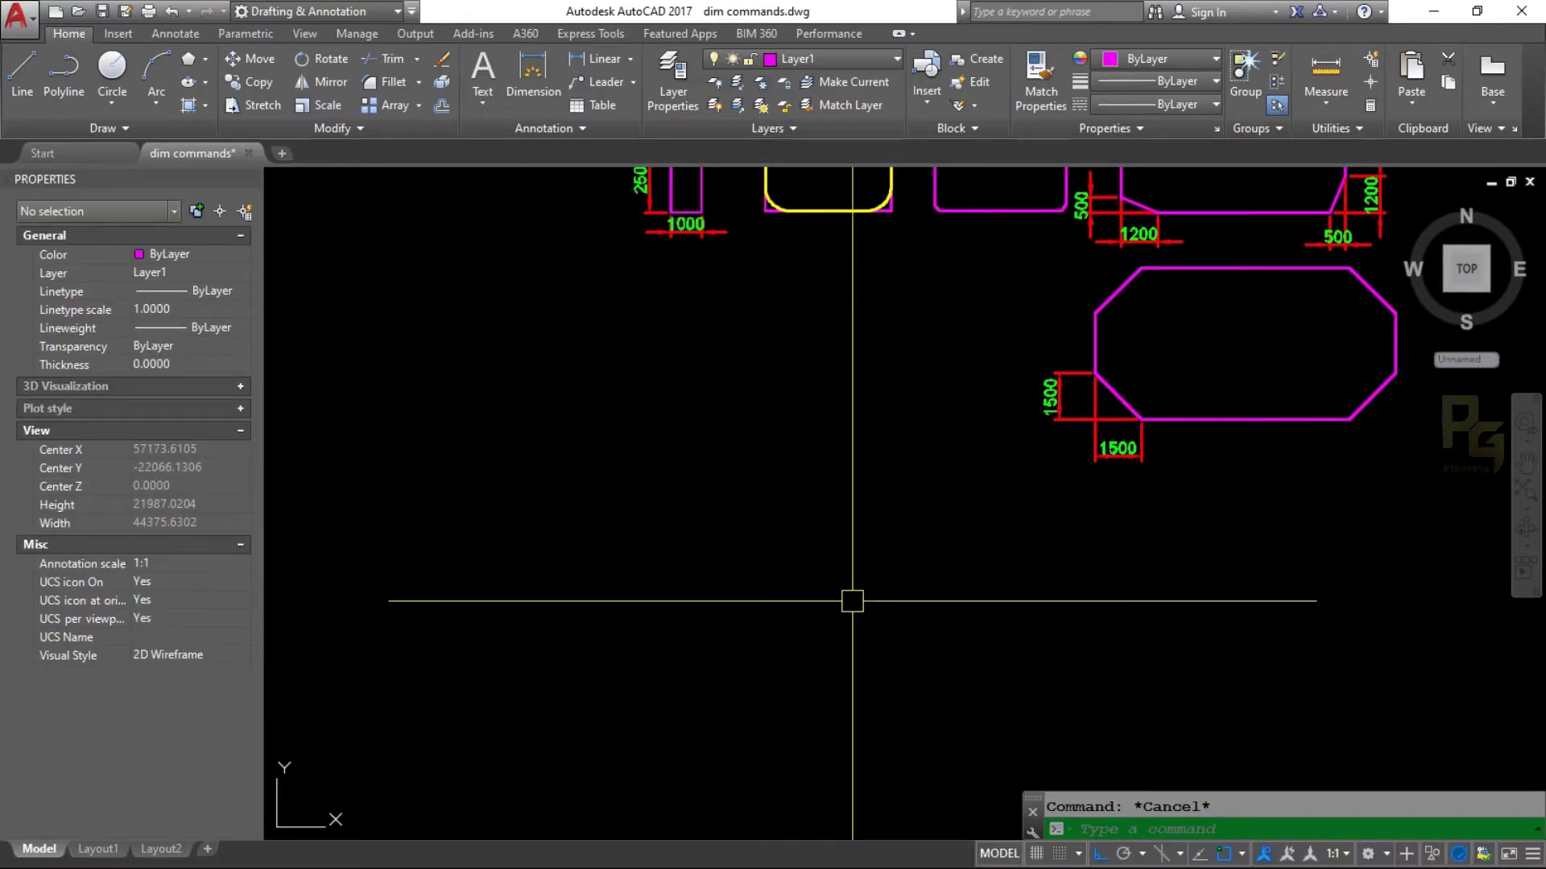
{"action": "mouse_move", "coordinate": [741, 666]}
{"action": "middle_mouse_down"}
{"action": "mouse_move", "coordinate": [727, 605]}
{"action": "mouse_move", "coordinate": [574, 592]}
{"action": "middle_mouse_up"}
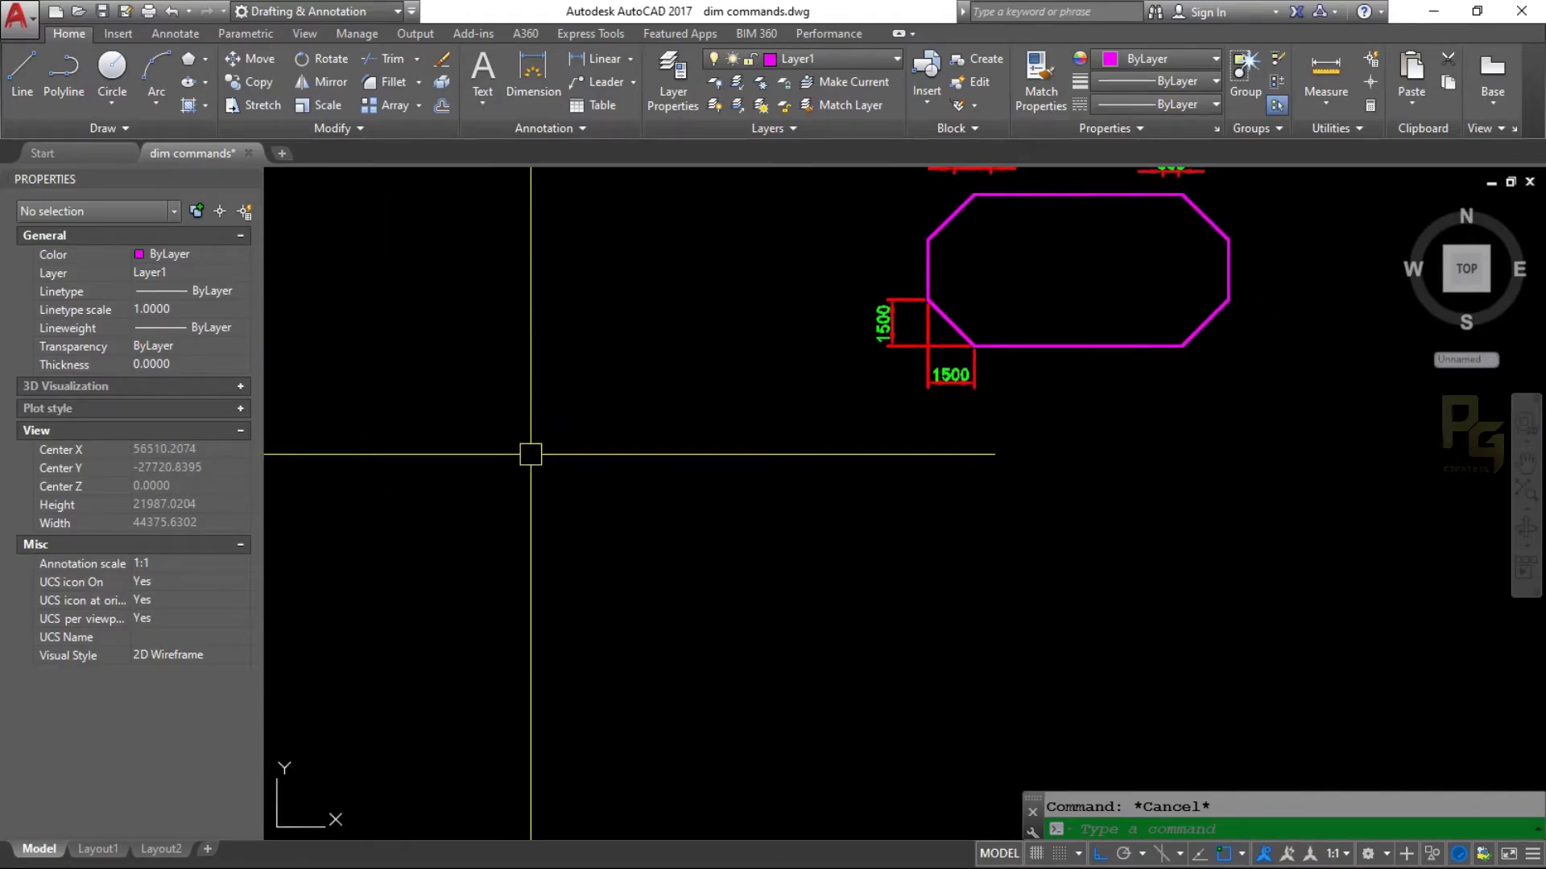
{"action": "type", "text": "pol"}
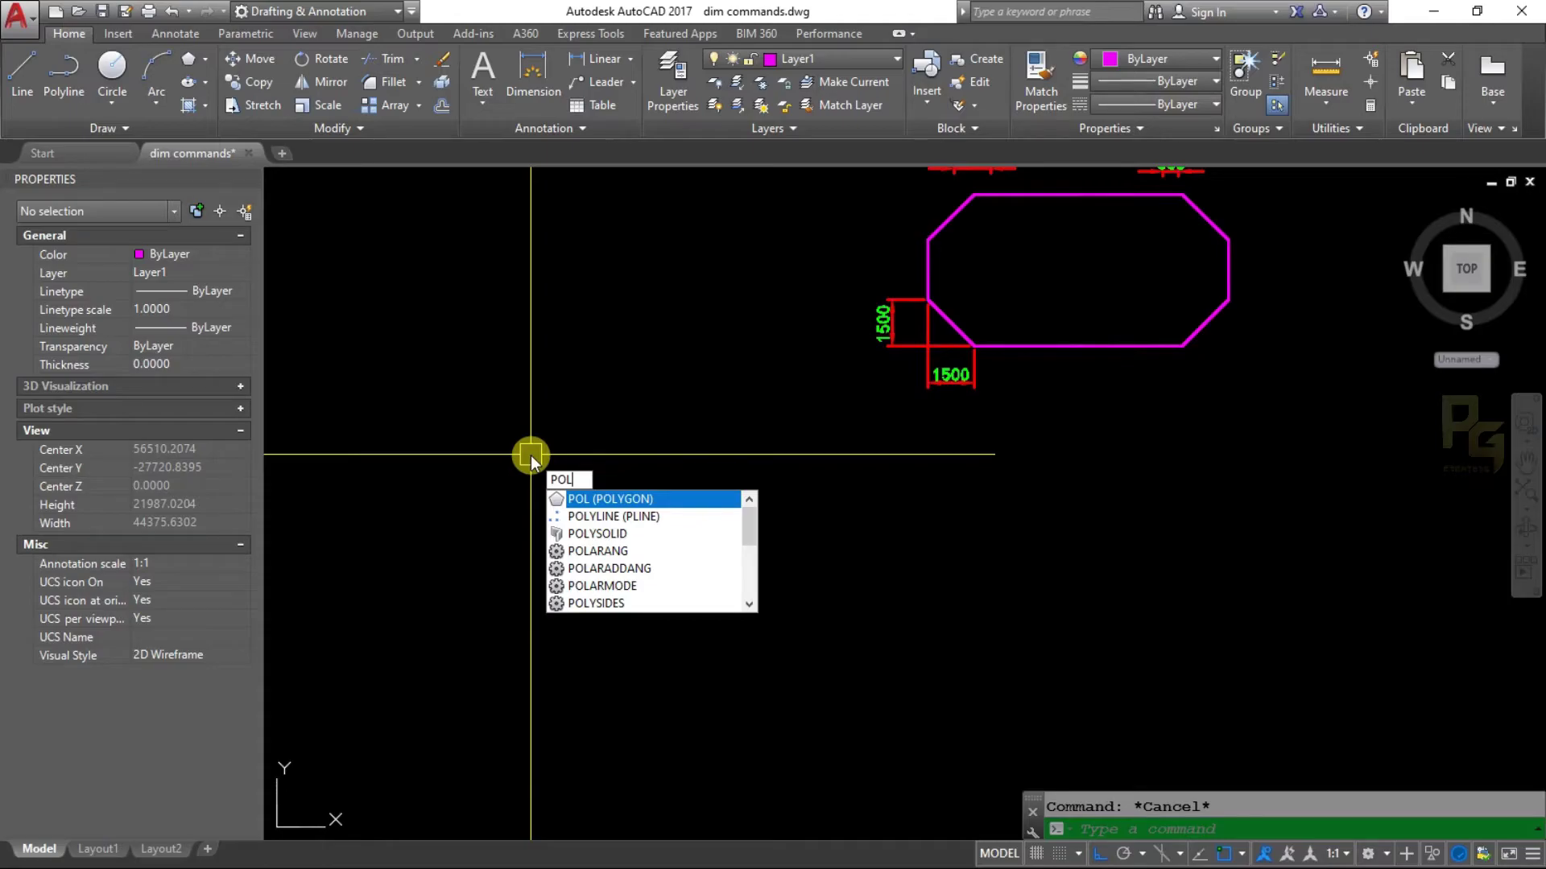
- Draw a three-sided polygon by edge with 8000-unit sides in the empty area
{"action": "key", "text": "Return"}
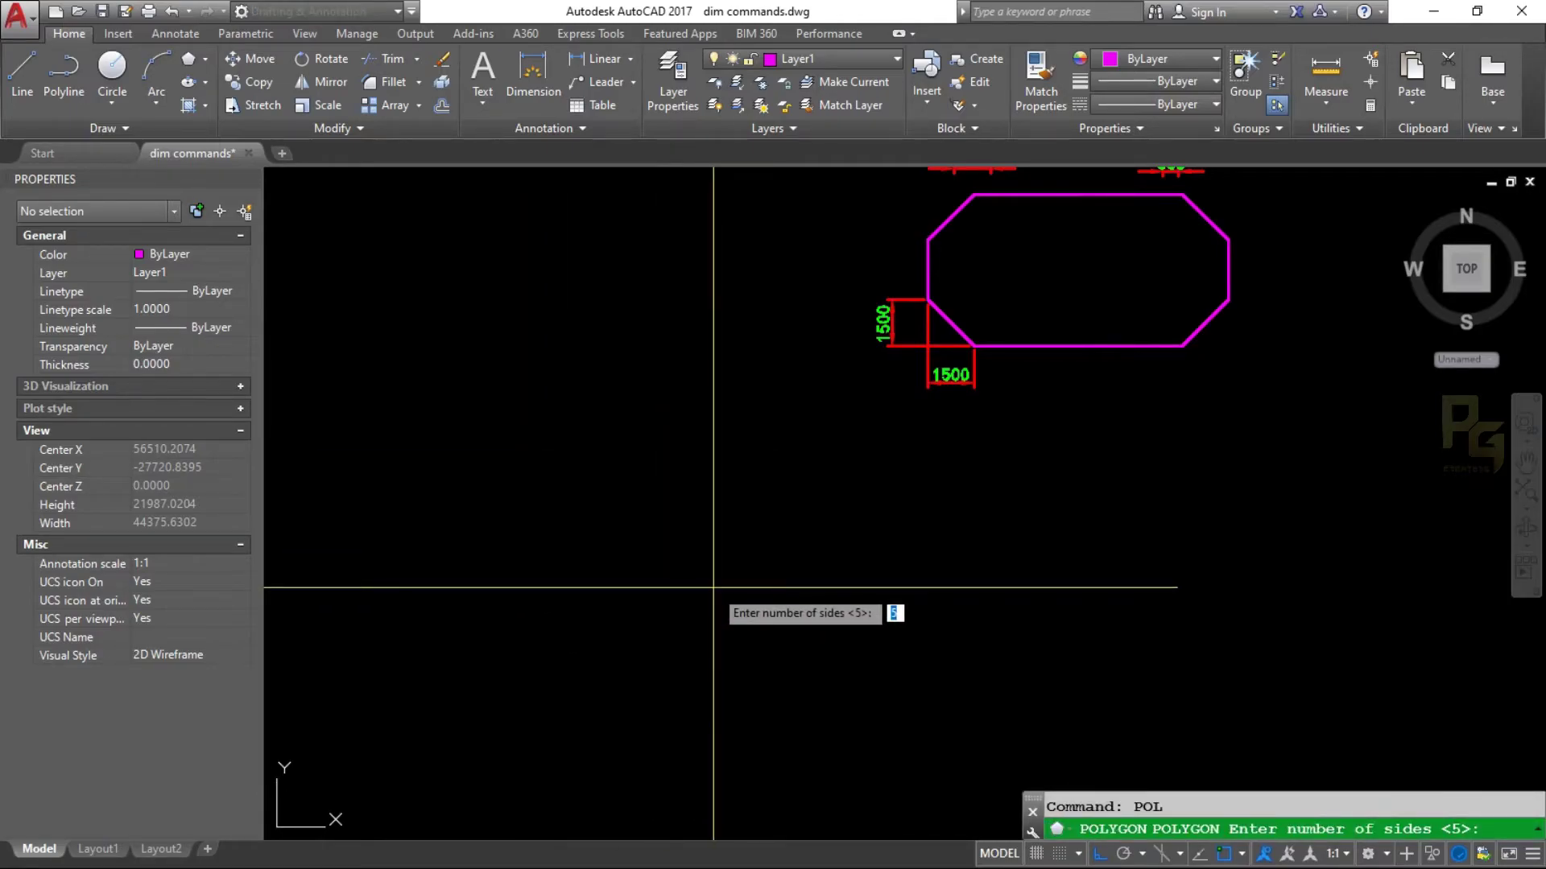
{"action": "key", "text": "Return"}
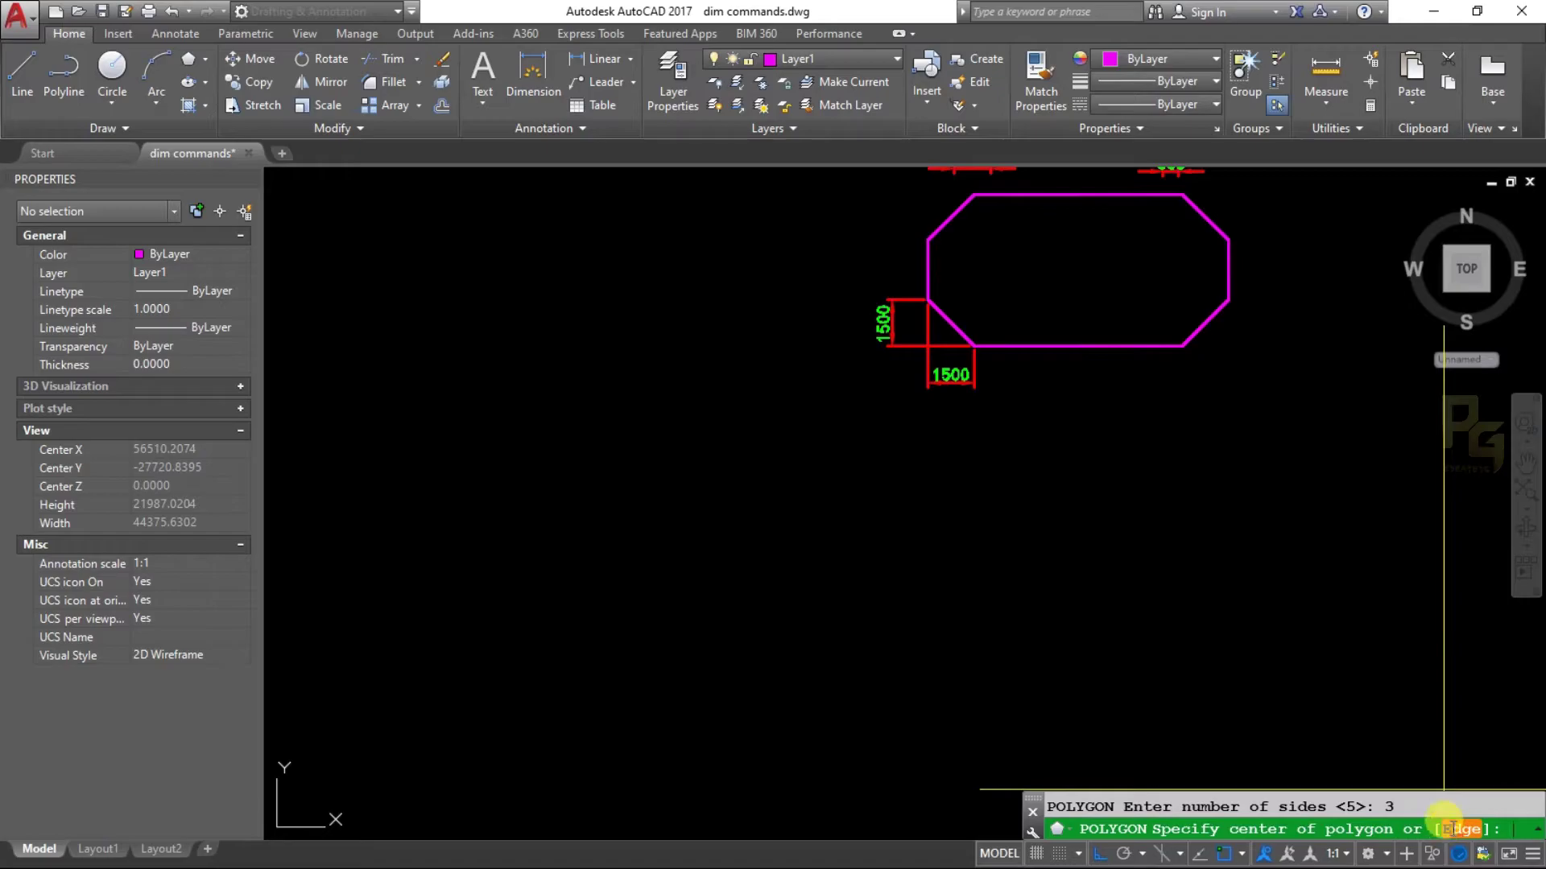
{"action": "left_click", "coordinate": [1446, 828]}
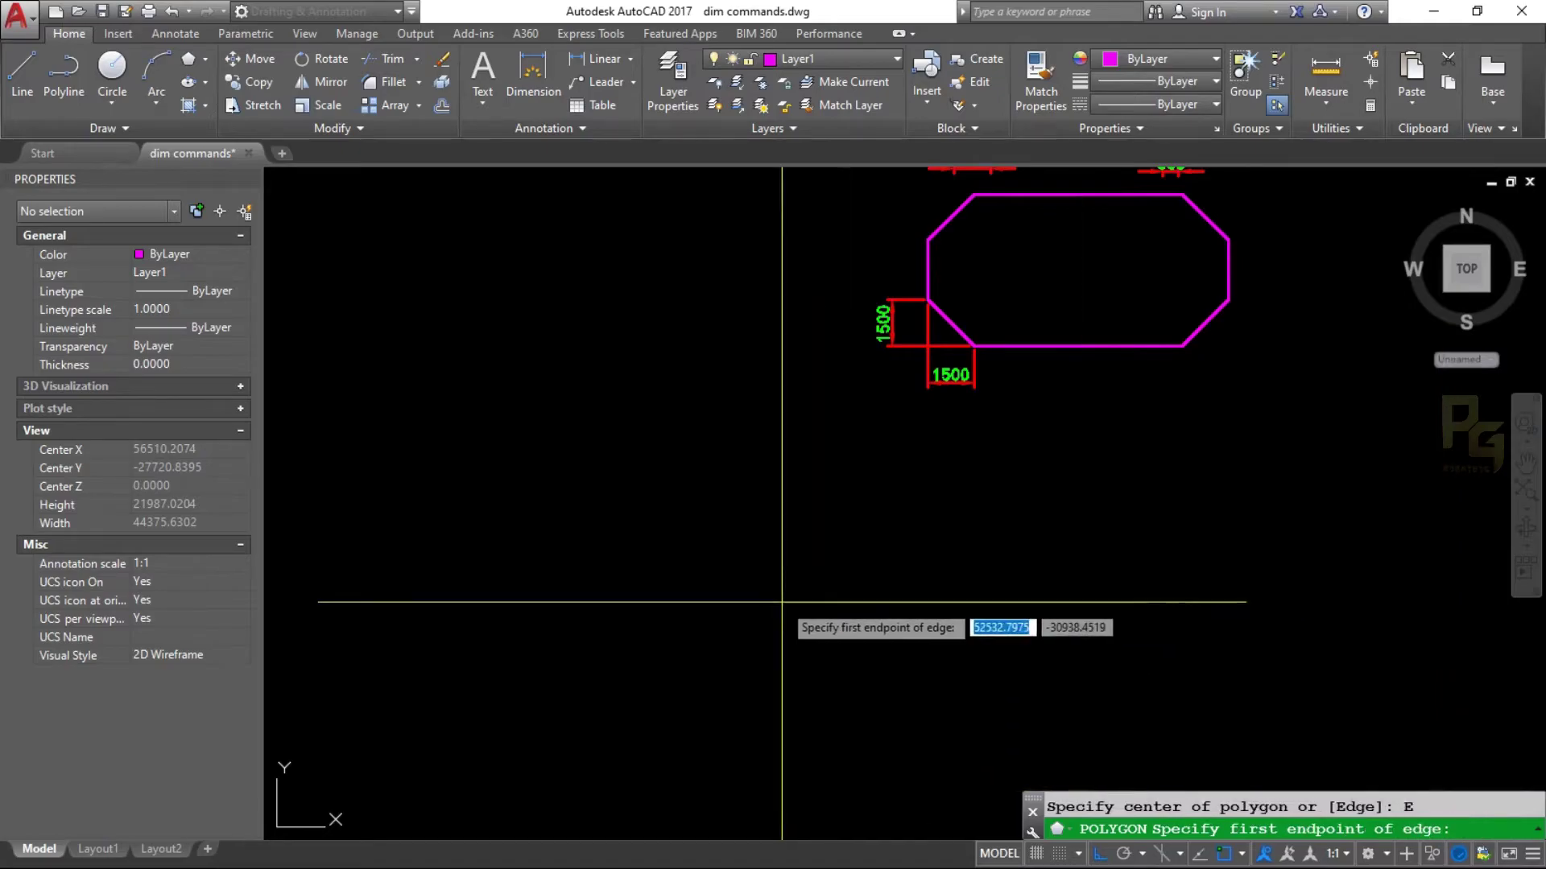
{"action": "left_click", "coordinate": [705, 668]}
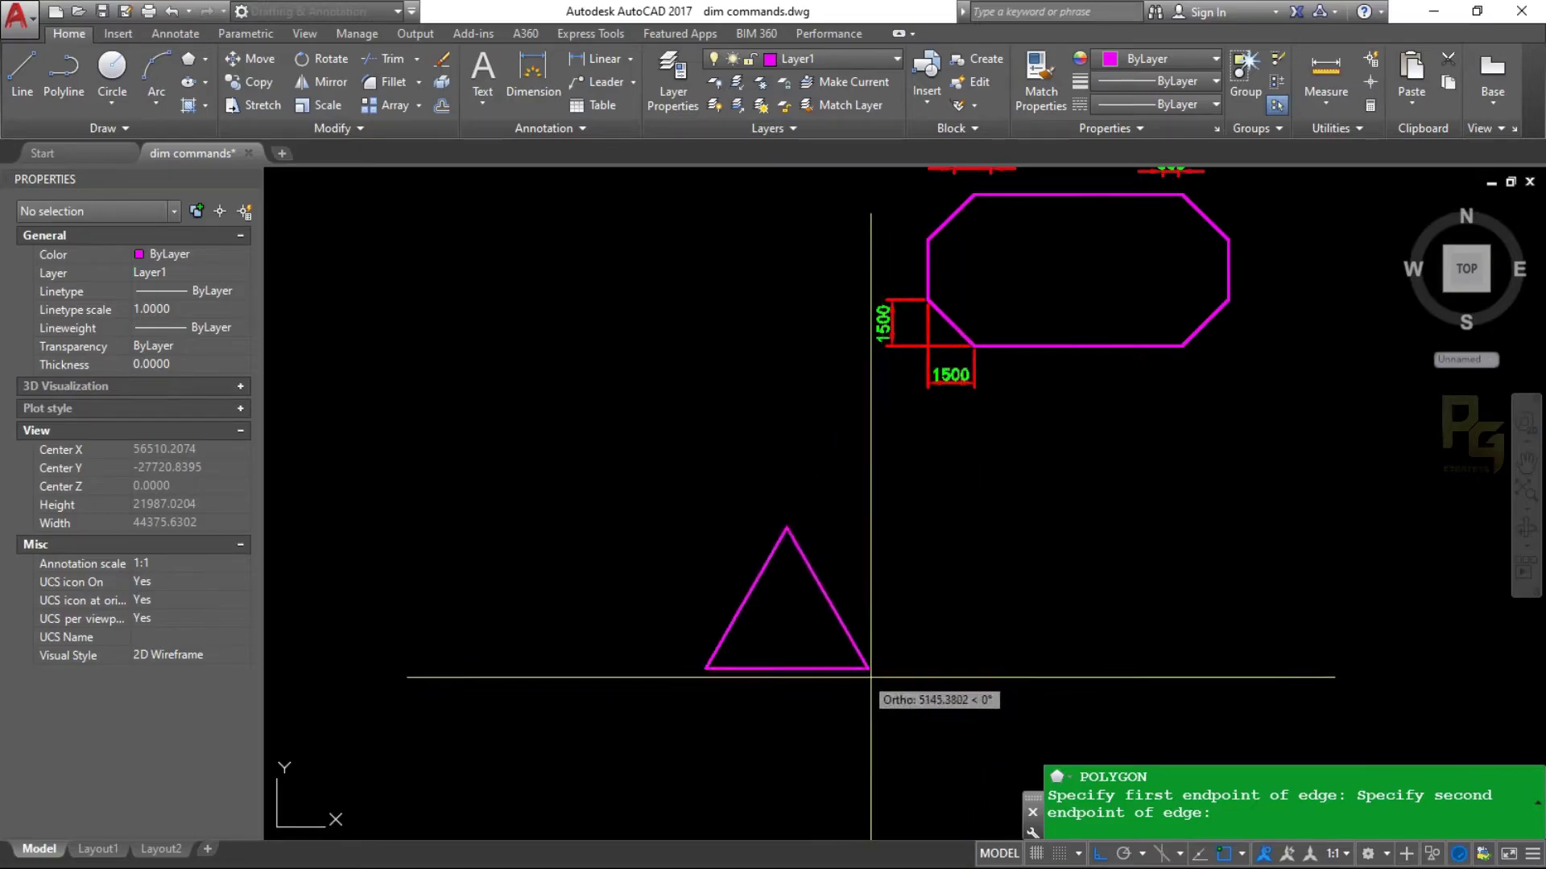
{"action": "scroll", "coordinate": [924, 673], "scroll_direction": "up", "scroll_amount": 3}
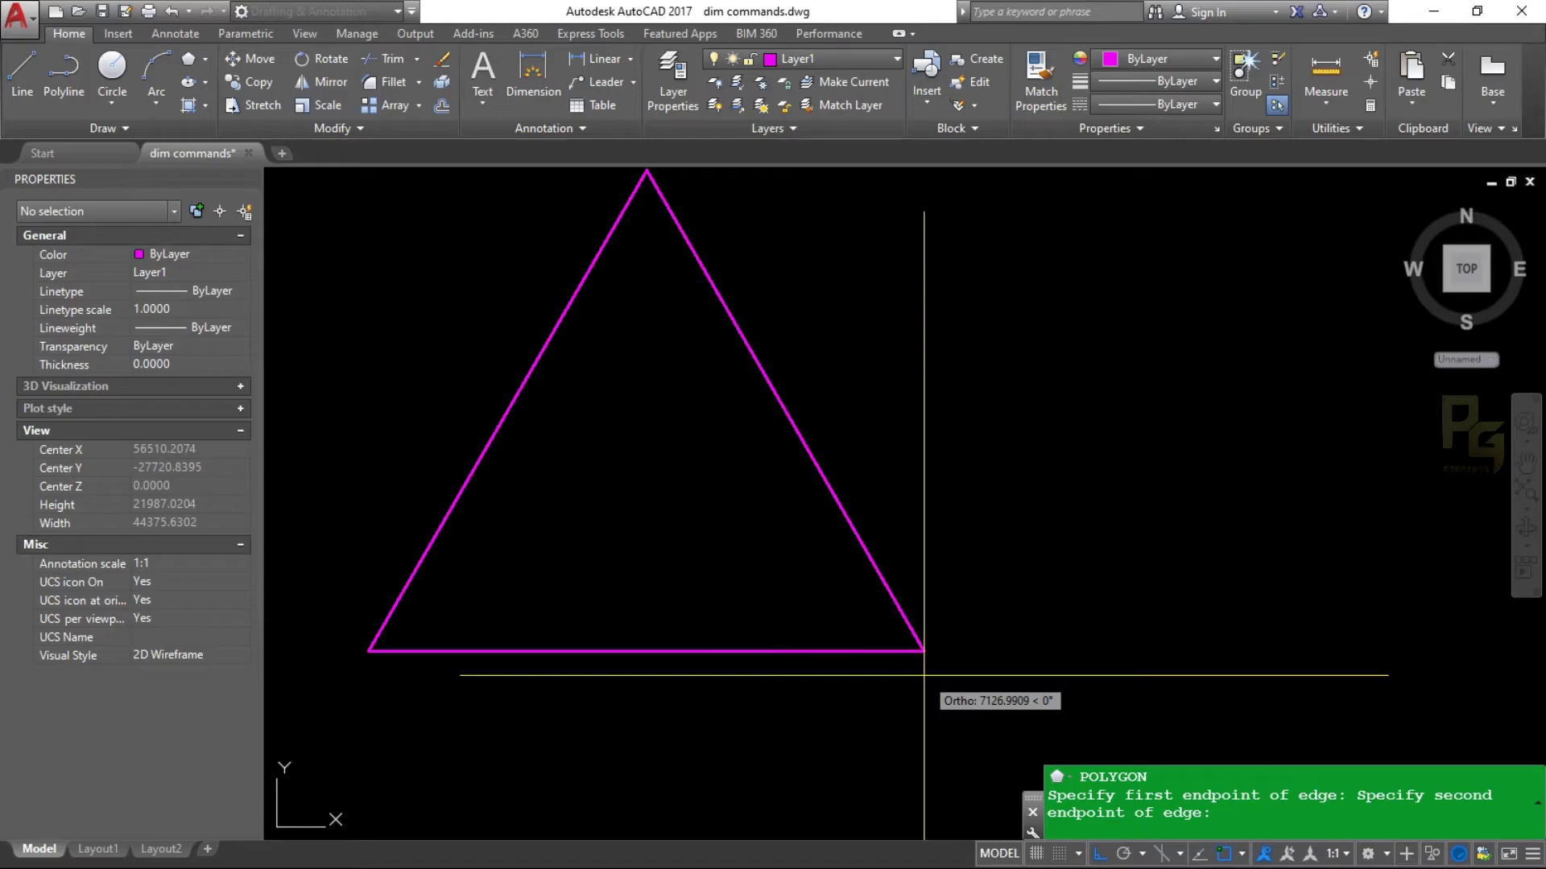
{"action": "type", "text": "8000"}
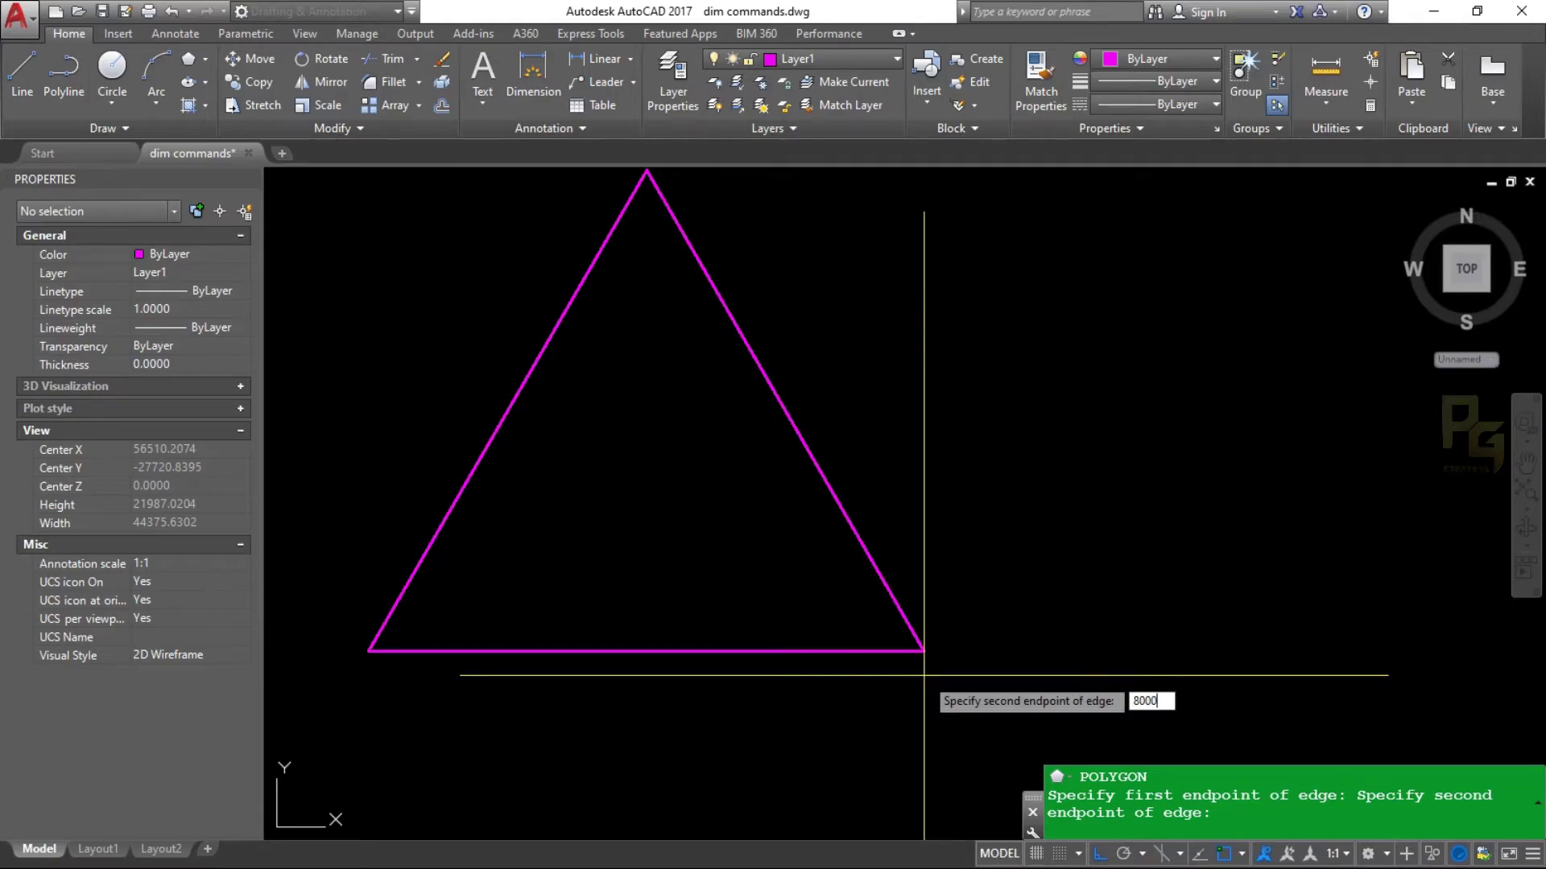
{"action": "key", "text": "Return"}
{"action": "scroll", "coordinate": [926, 652], "scroll_direction": "up", "scroll_amount": 1}
{"action": "key", "text": "Escape"}
- Dimension the triangle's base with an 8000 linear dimension below it
{"action": "type", "text": "d"}
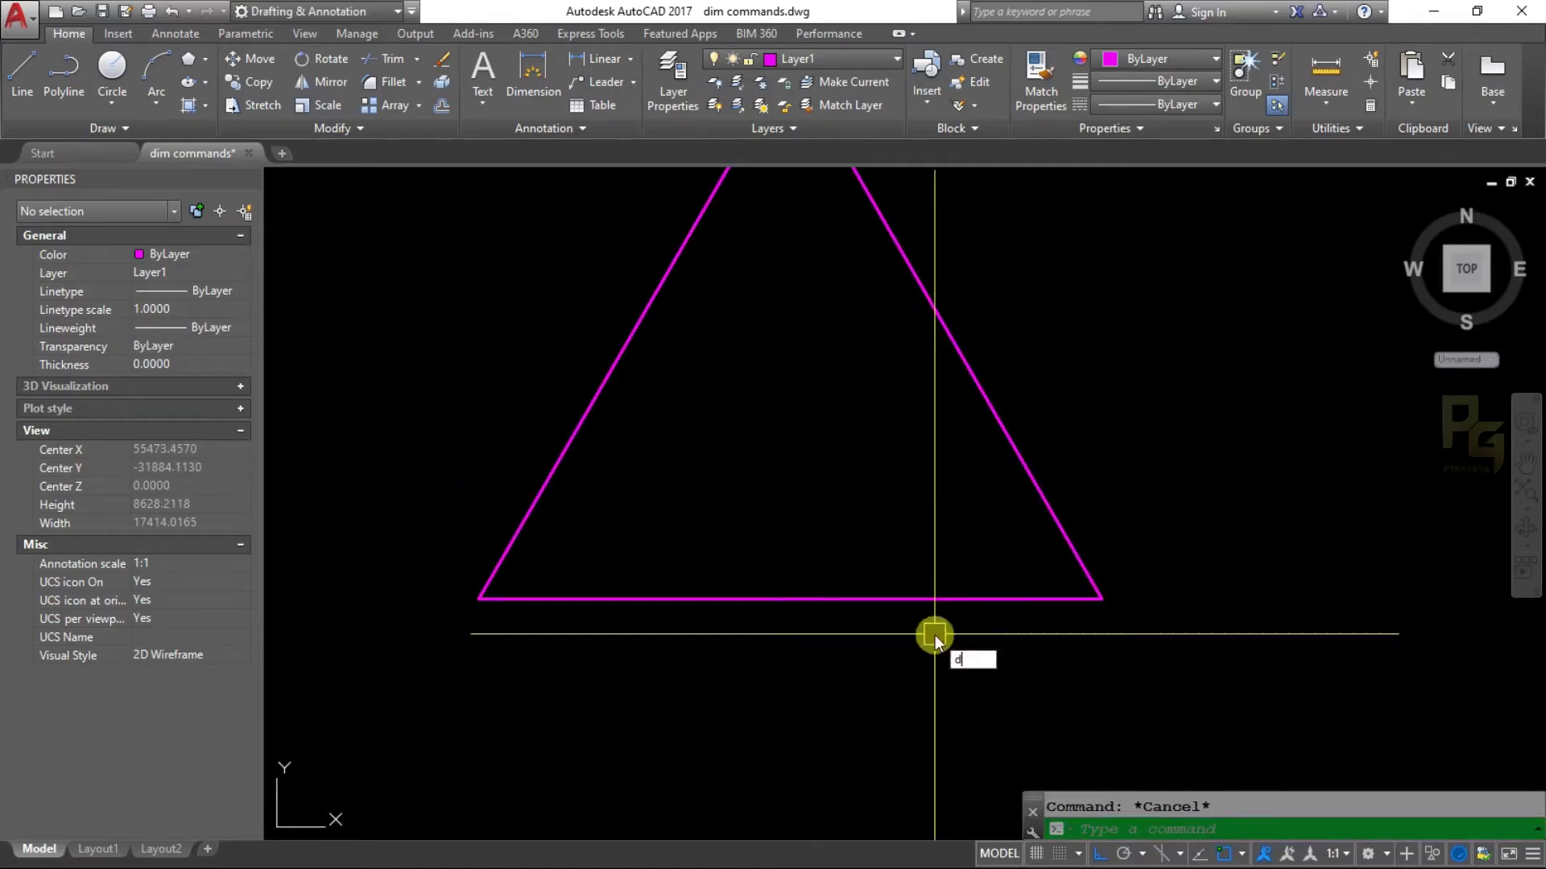
{"action": "type", "text": "li"}
{"action": "key", "text": "Return"}
{"action": "key", "text": "Return"}
{"action": "left_click", "coordinate": [890, 600]}
{"action": "left_click", "coordinate": [897, 714]}
{"action": "scroll", "coordinate": [938, 587], "scroll_direction": "down", "scroll_amount": 2}
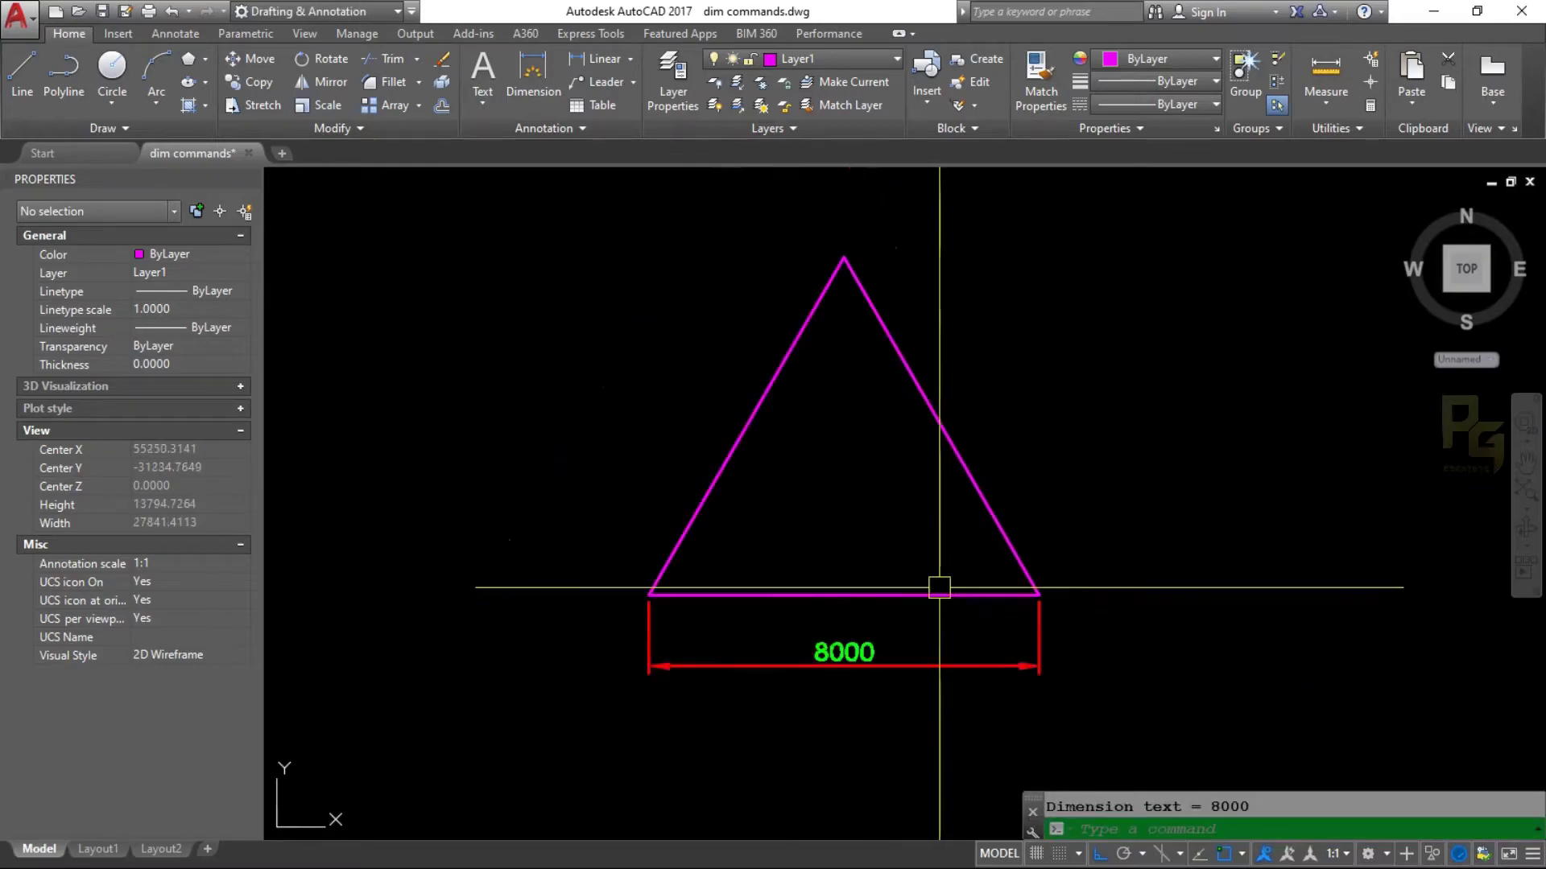
{"action": "middle_click_drag", "start_coordinate": [938, 586], "coordinate": [901, 670]}
- Add 8000 aligned dimensions to the triangle's right and left sides
{"action": "key", "text": "Return"}
{"action": "key", "text": "Return"}
{"action": "key", "text": "Escape"}
{"action": "type", "text": "da"}
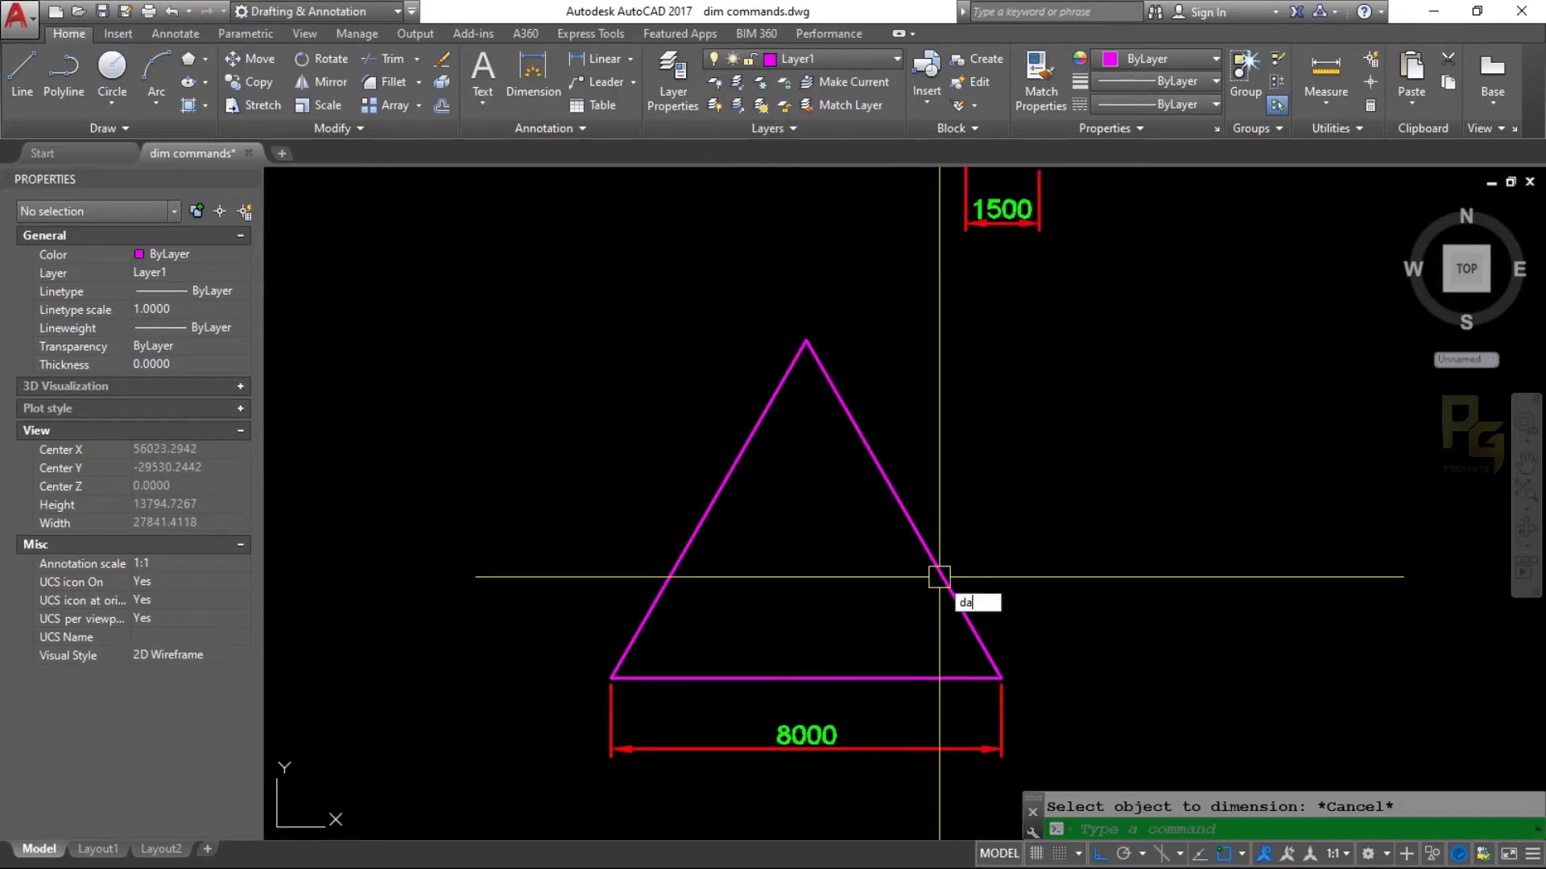
{"action": "key", "text": "Return"}
{"action": "key", "text": "Return"}
{"action": "left_click", "coordinate": [939, 577]}
{"action": "left_click", "coordinate": [984, 500]}
{"action": "key", "text": "Return"}
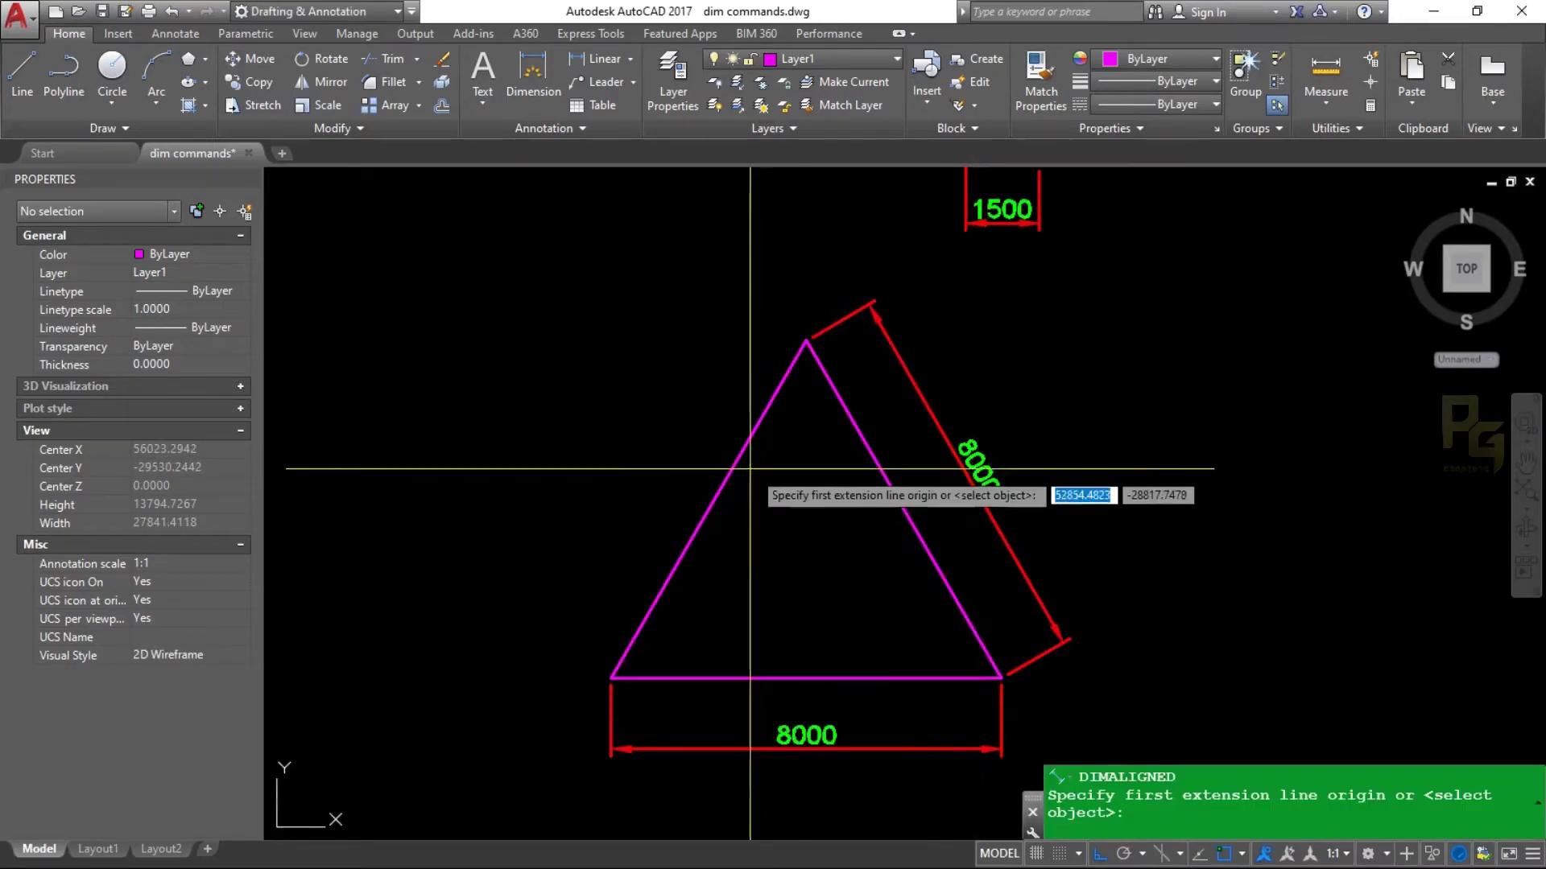
{"action": "key", "text": "Return"}
{"action": "left_click", "coordinate": [735, 463]}
{"action": "left_click", "coordinate": [651, 468]}
{"action": "type", "text": "p"}
{"action": "key", "text": "Return"}
- Pan the drawing left to open empty space beside the triangle
{"action": "left_click_drag", "start_coordinate": [727, 499], "coordinate": [757, 494]}
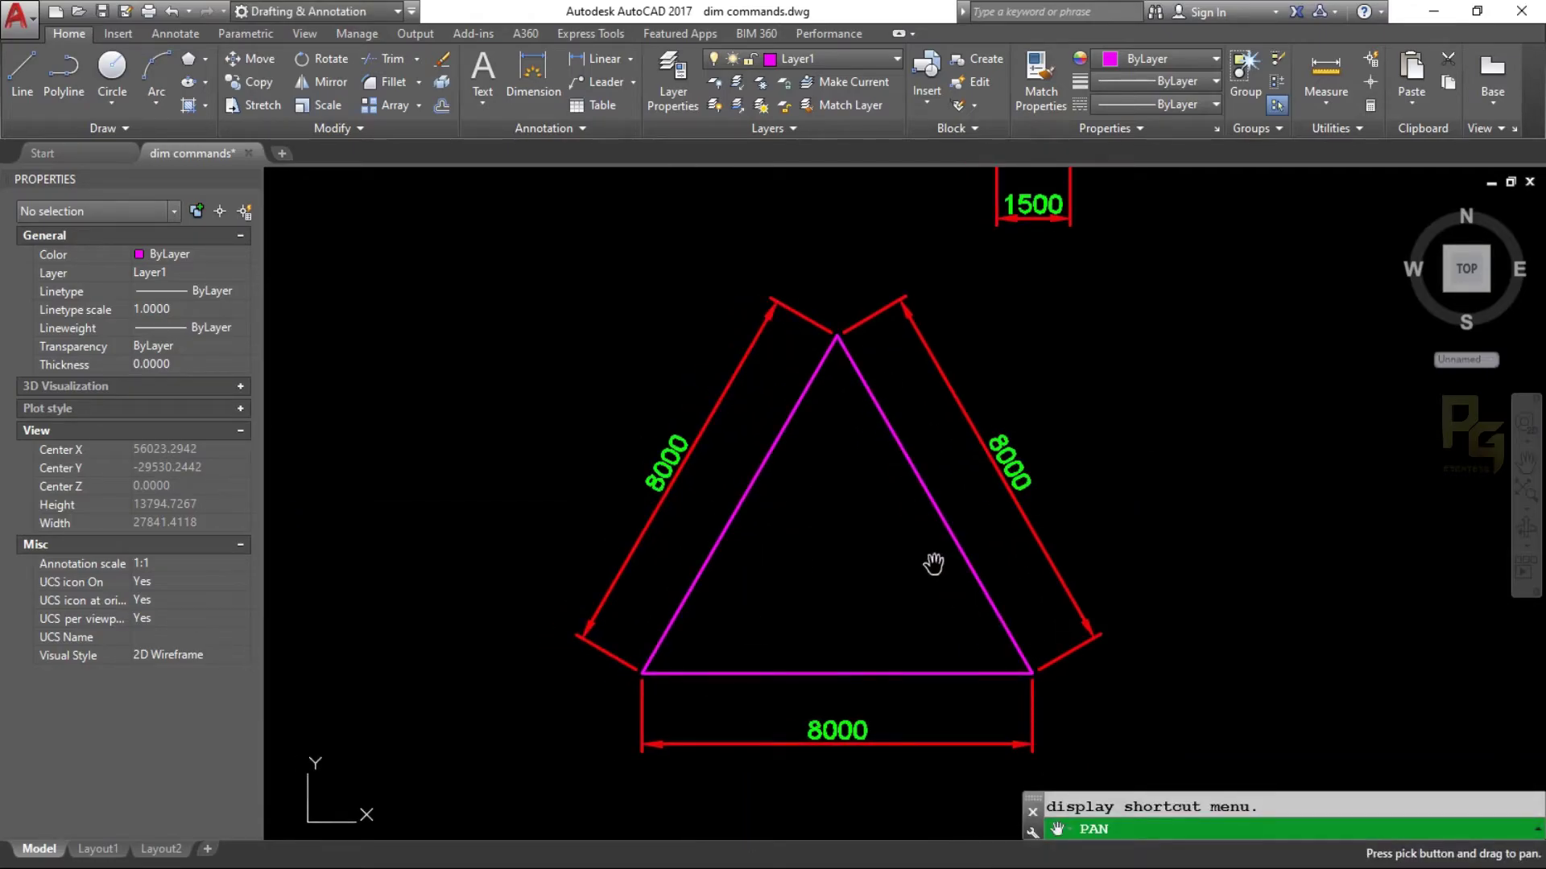
{"action": "mouse_move", "coordinate": [933, 563]}
{"action": "left_mouse_down"}
{"action": "mouse_move", "coordinate": [818, 521]}
{"action": "mouse_move", "coordinate": [711, 539]}
{"action": "mouse_move", "coordinate": [676, 587]}
{"action": "mouse_move", "coordinate": [595, 585]}
{"action": "left_mouse_up"}
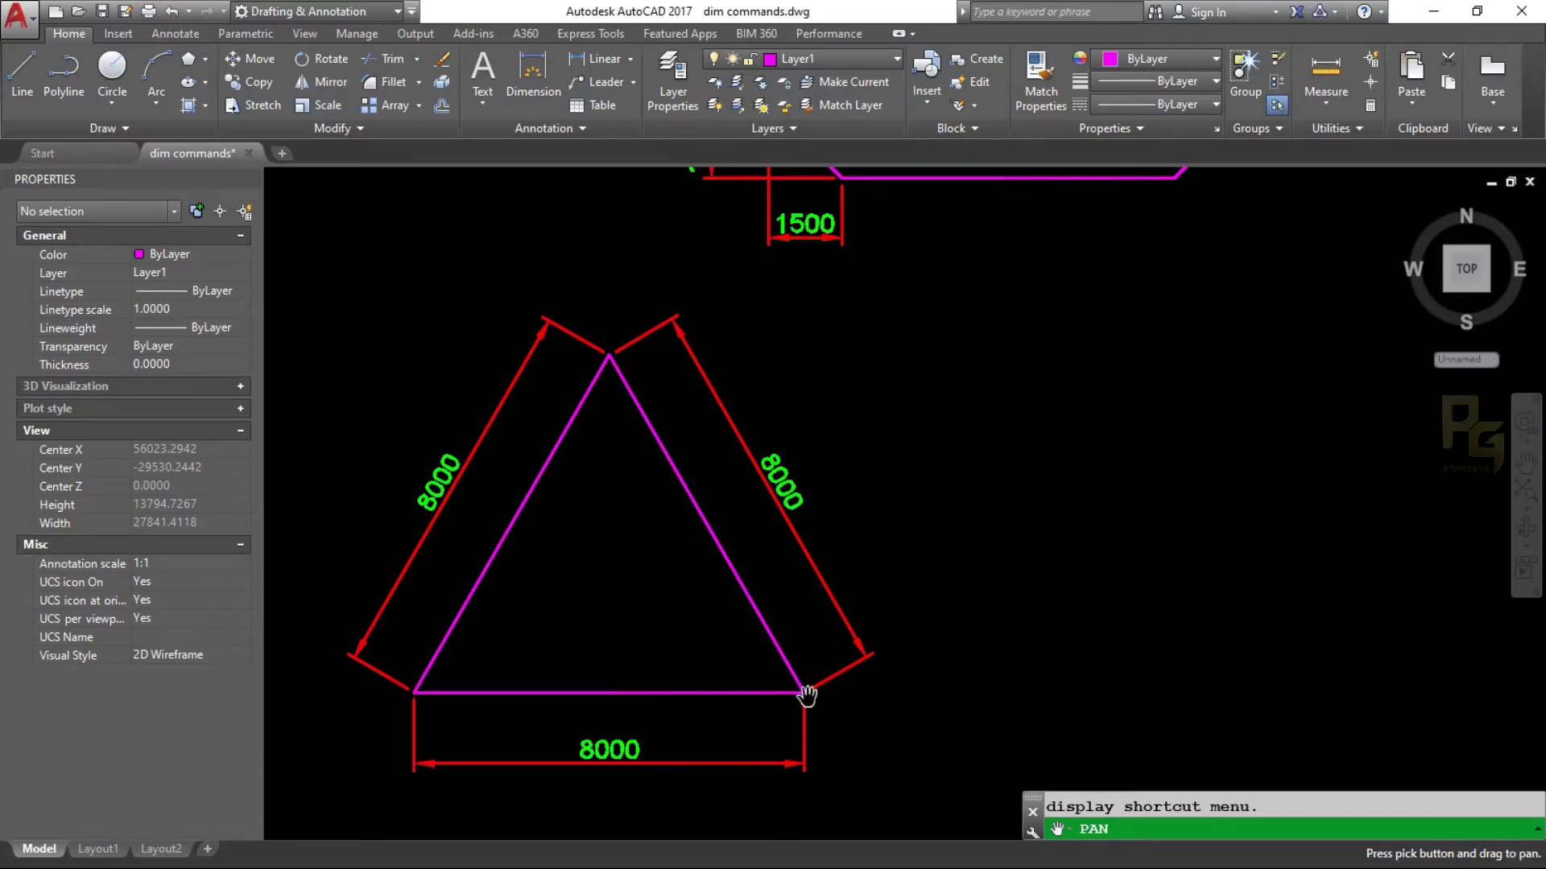
{"action": "left_click_drag", "start_coordinate": [949, 673], "coordinate": [853, 668]}
{"action": "key", "text": "Escape"}
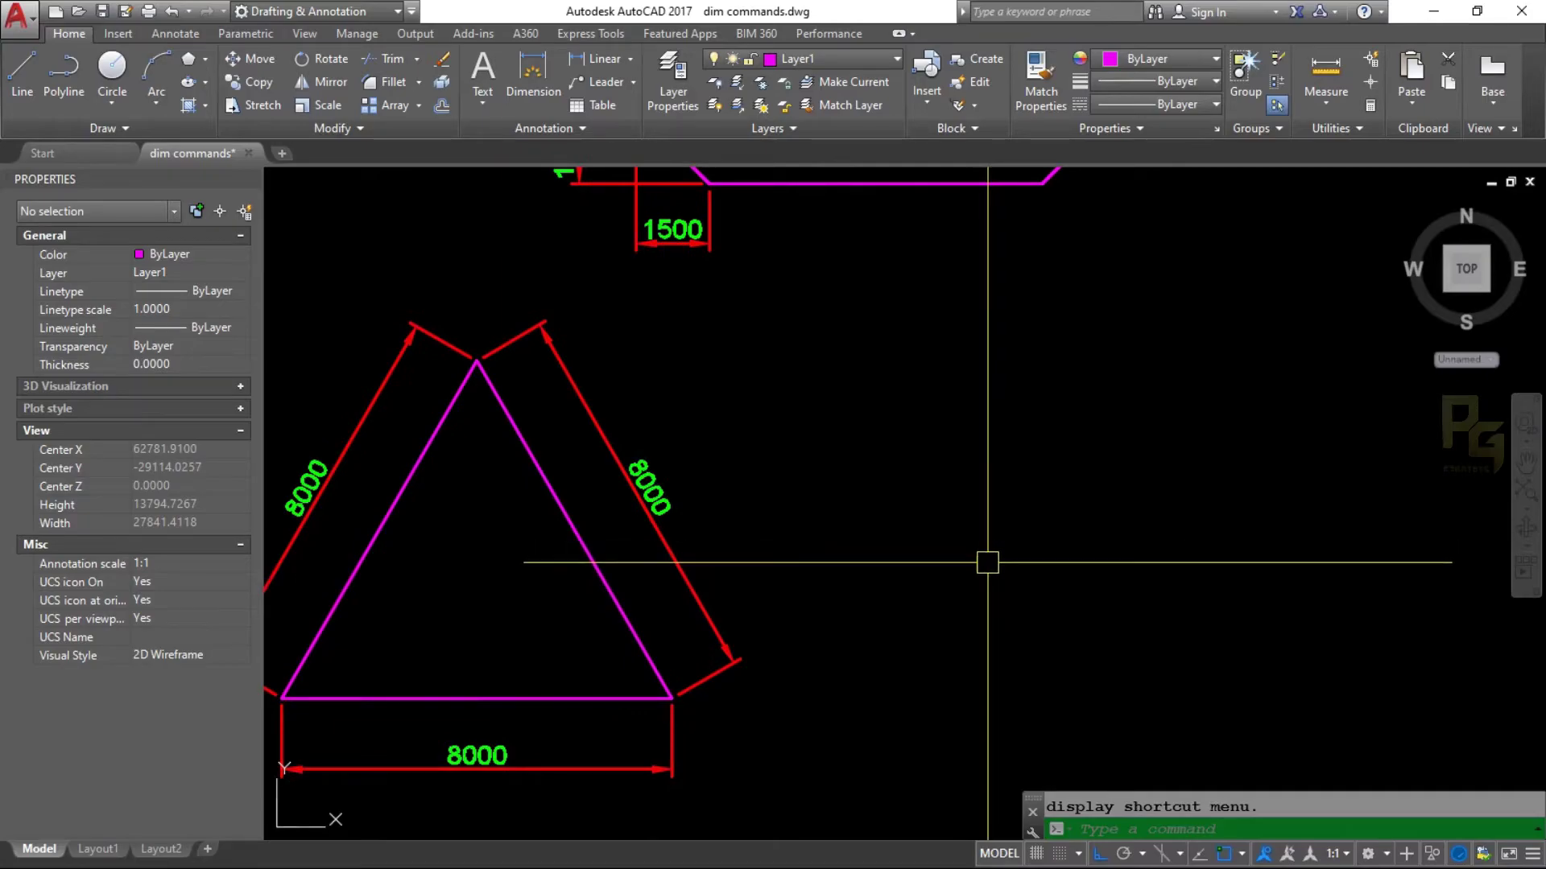
{"action": "type", "text": "pol"}
- Draw a five-sided polygon by edge with 4000-unit edges beside the triangle
{"action": "key", "text": "Return"}
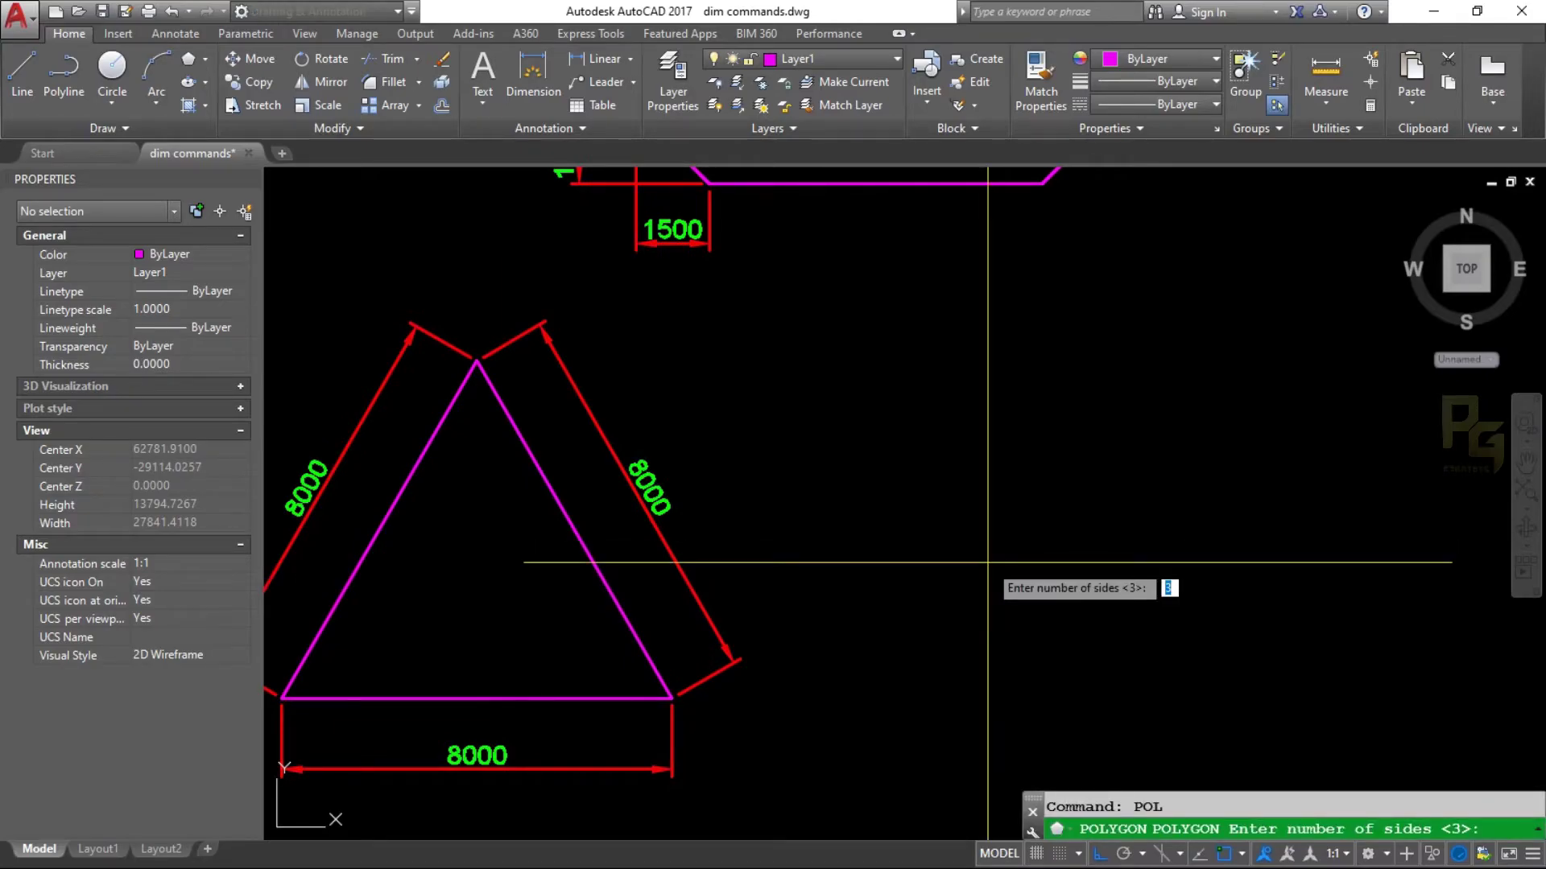
{"action": "type", "text": "5"}
{"action": "key", "text": "Return"}
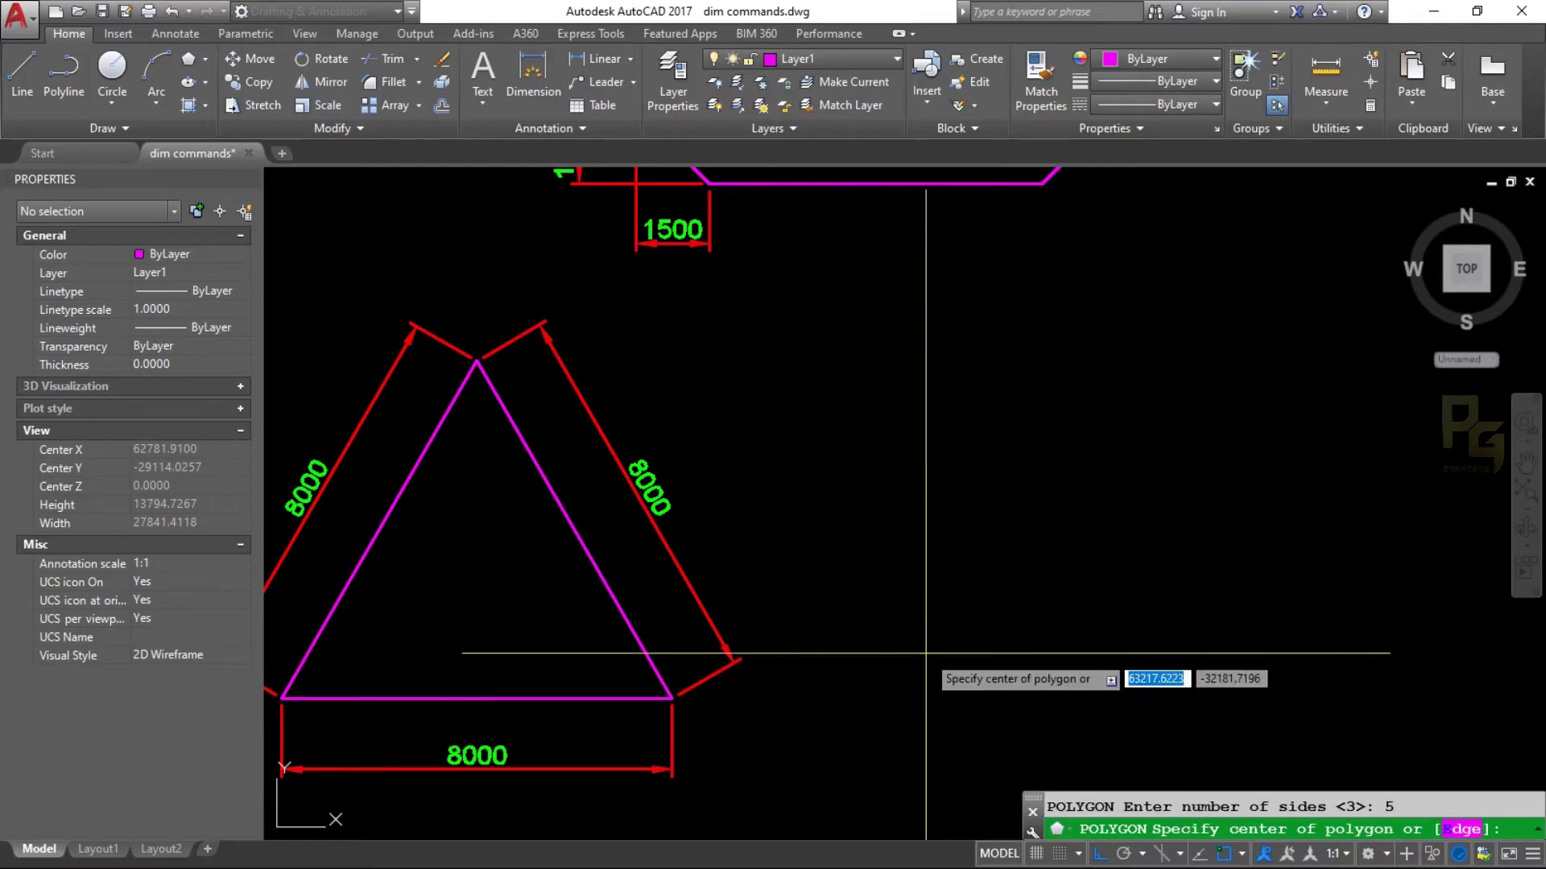
{"action": "left_click", "coordinate": [1463, 830]}
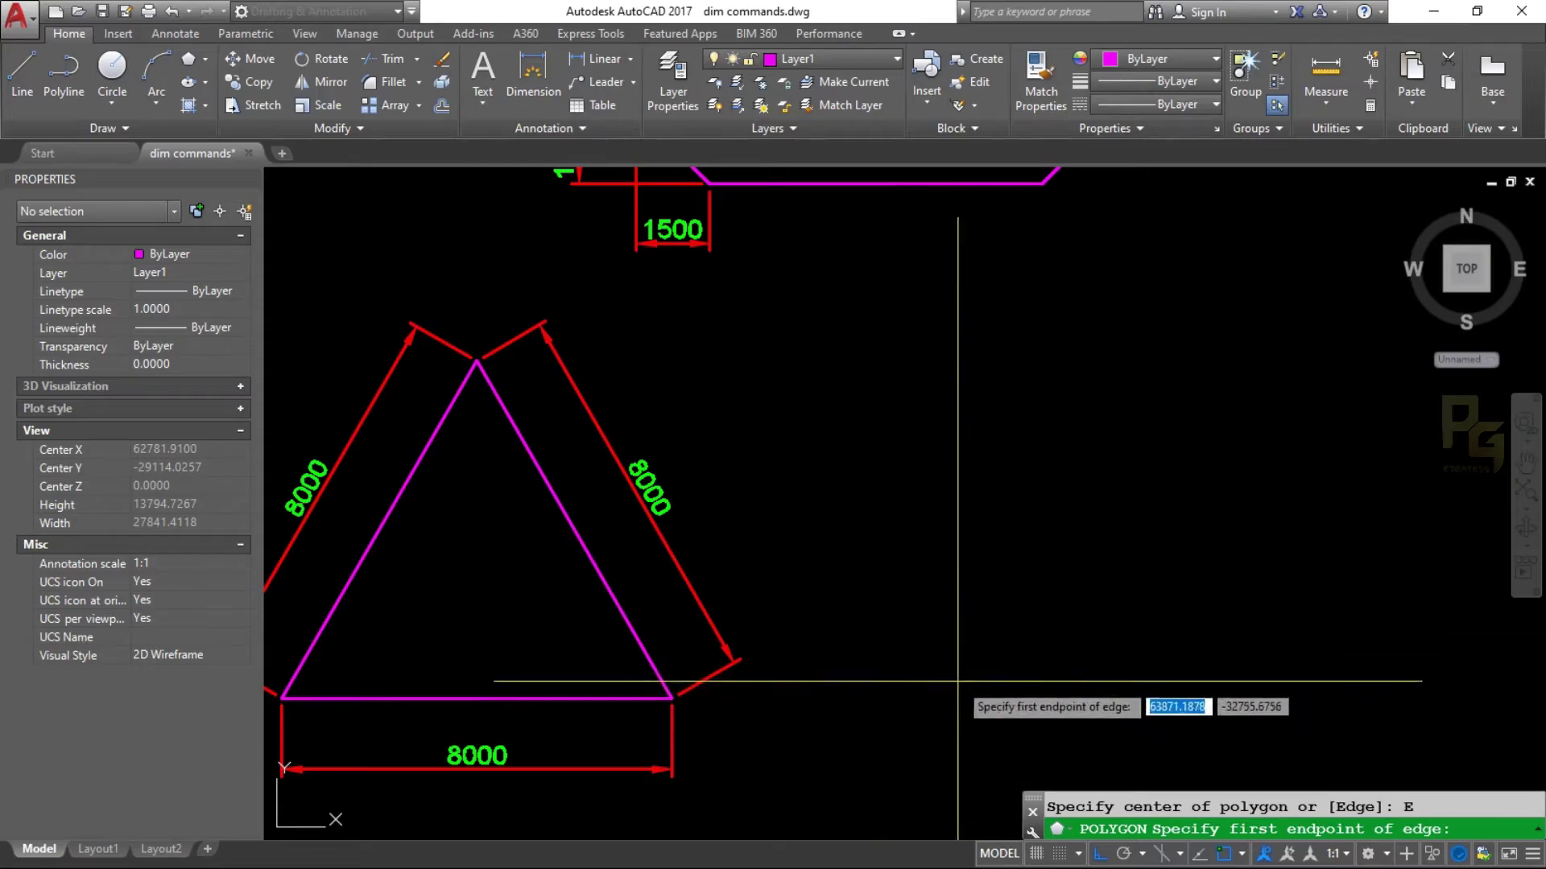
{"action": "middle_click_drag", "start_coordinate": [1120, 680], "coordinate": [1015, 670]}
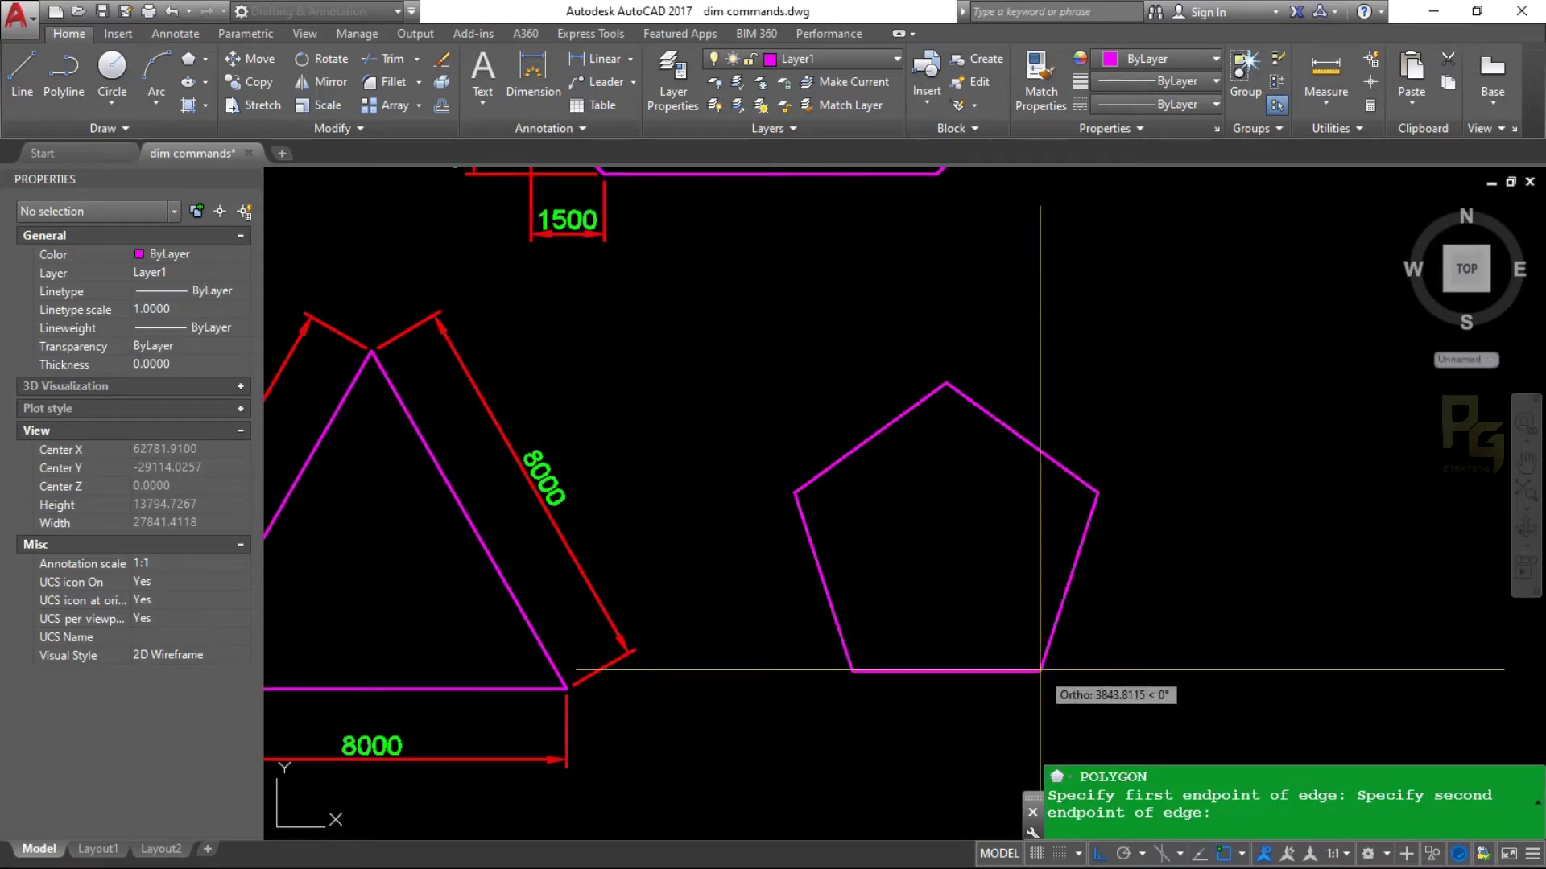
{"action": "type", "text": "4000"}
{"action": "key", "text": "Return"}
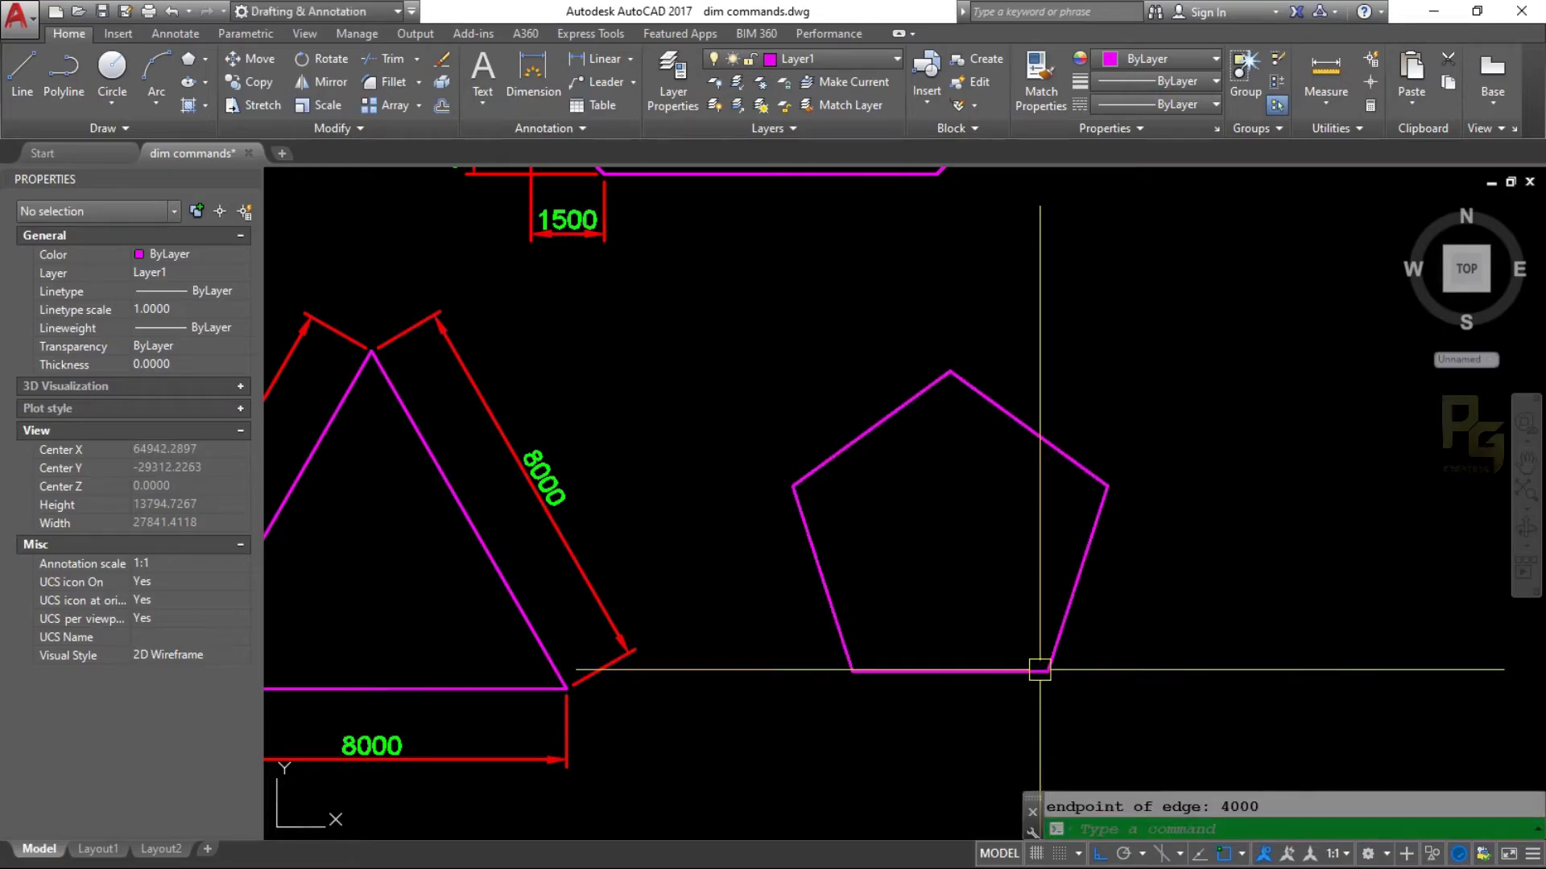
- Dimension the pentagon's base with DIMLINEAR and its upper-right edge with DIMALIGNED, both 4000
{"action": "type", "text": "dli"}
{"action": "key", "text": "Return"}
{"action": "key", "text": "Return"}
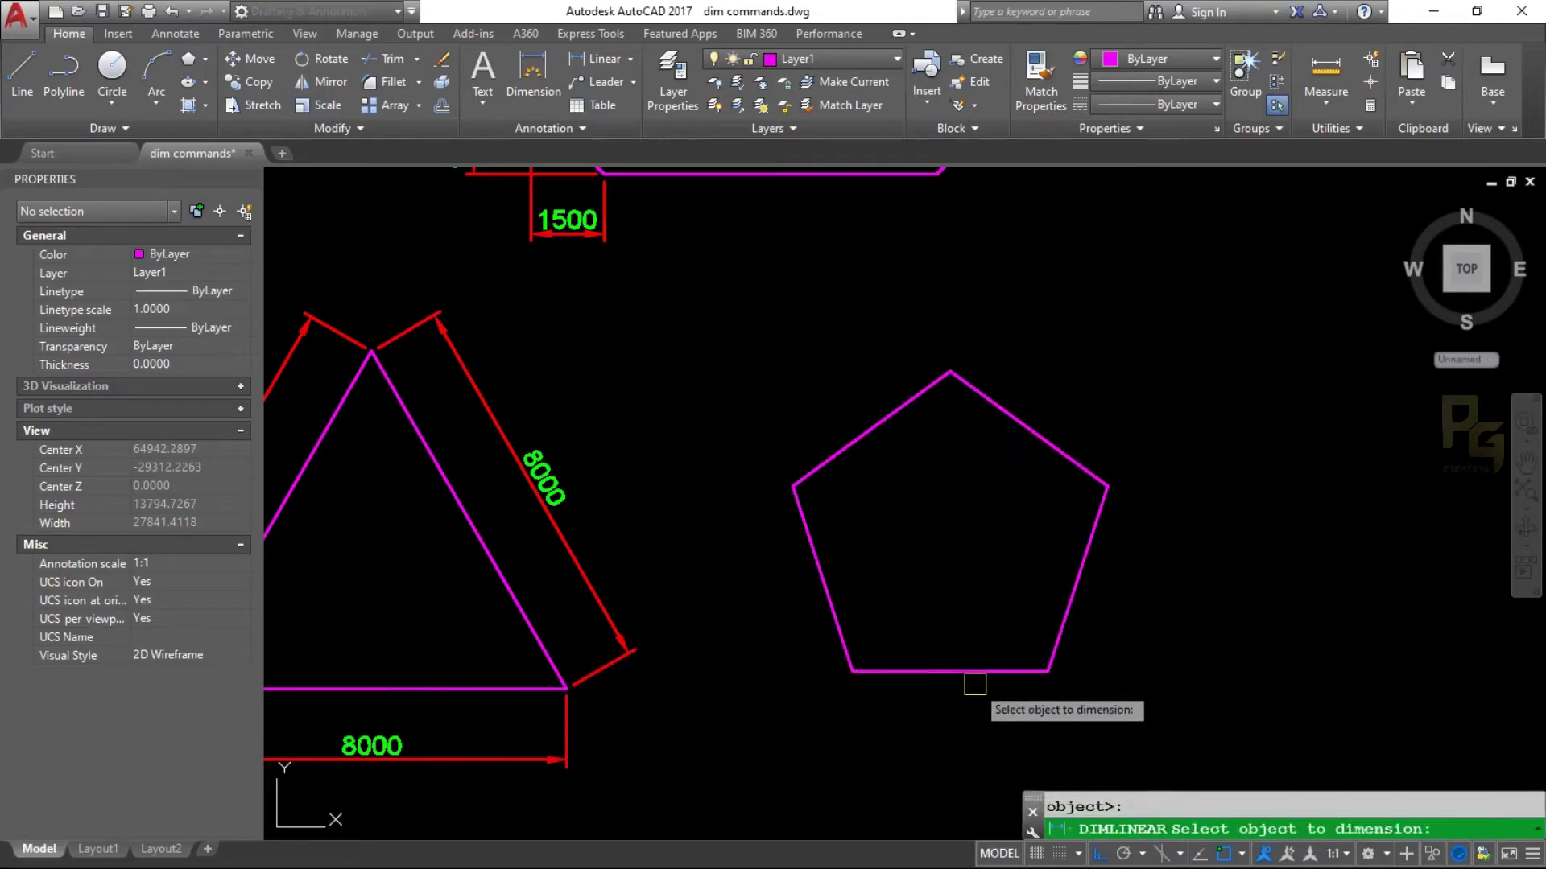
{"action": "left_click", "coordinate": [978, 672]}
{"action": "left_click", "coordinate": [988, 726]}
{"action": "type", "text": "dal"}
{"action": "key", "text": "Return"}
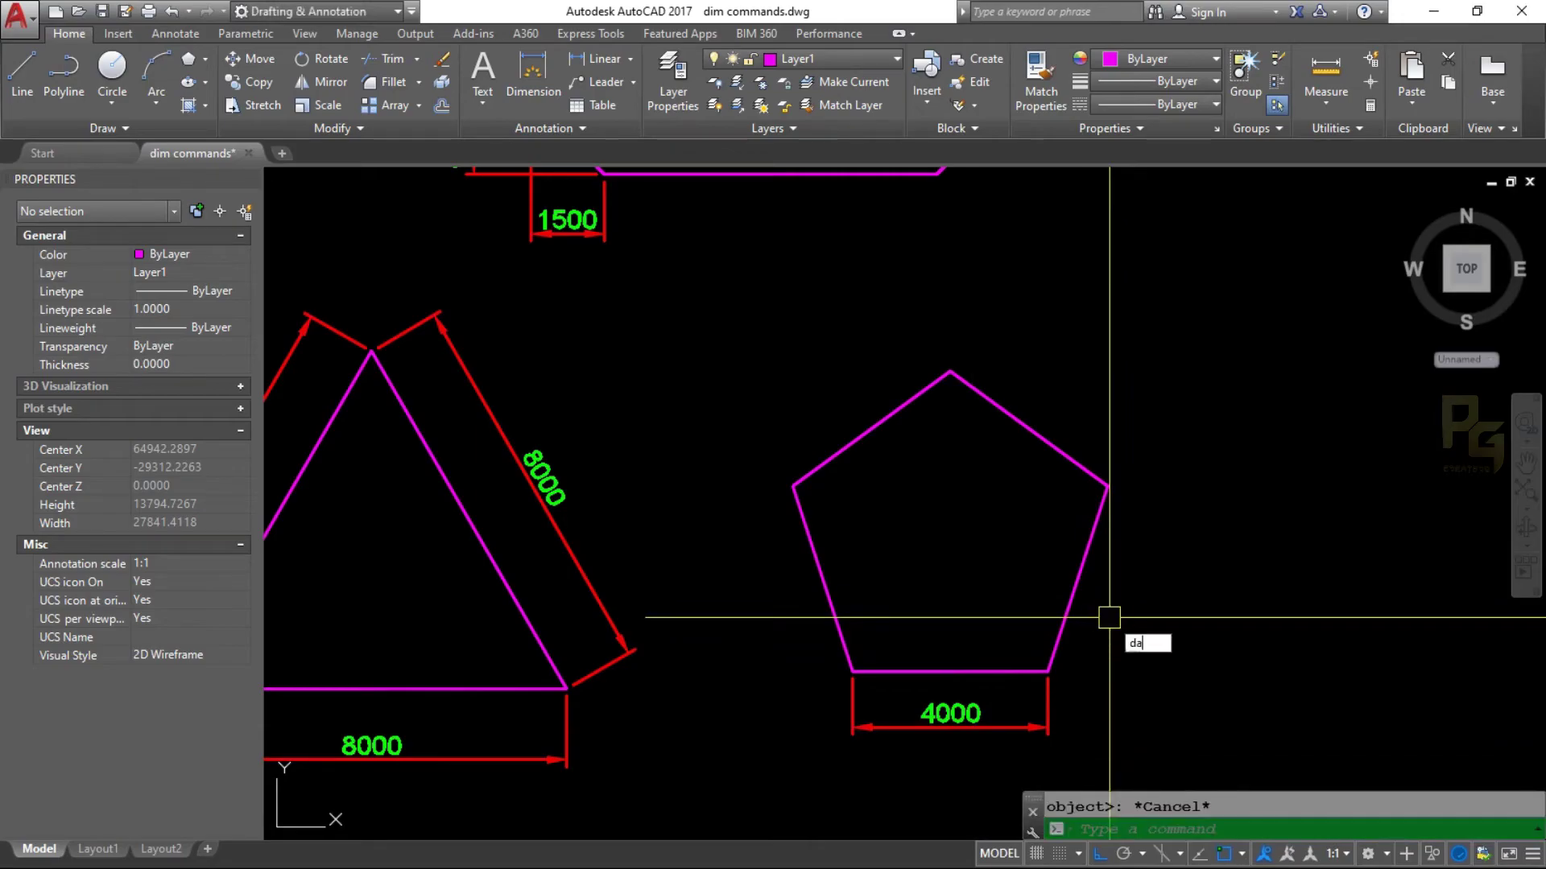
{"action": "key", "text": "Return"}
{"action": "left_click", "coordinate": [1061, 465]}
{"action": "left_click", "coordinate": [1055, 354]}
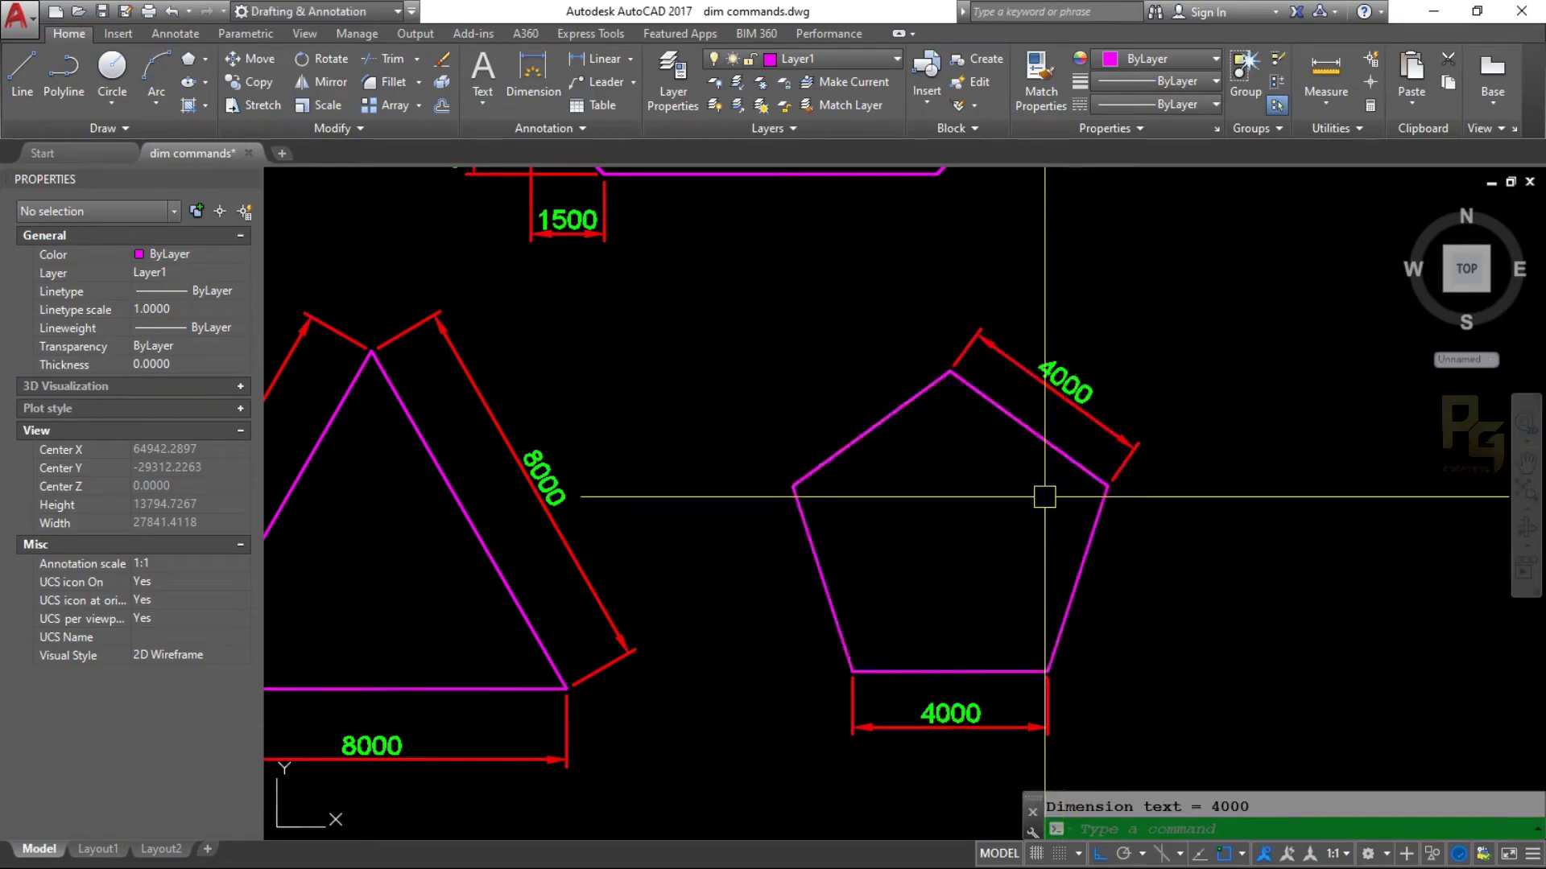
{"action": "type", "text": "p"}
{"action": "key", "text": "Return"}
- Pan and zoom to survey all the shapes drawn so far
{"action": "left_click_drag", "start_coordinate": [936, 688], "coordinate": [974, 672]}
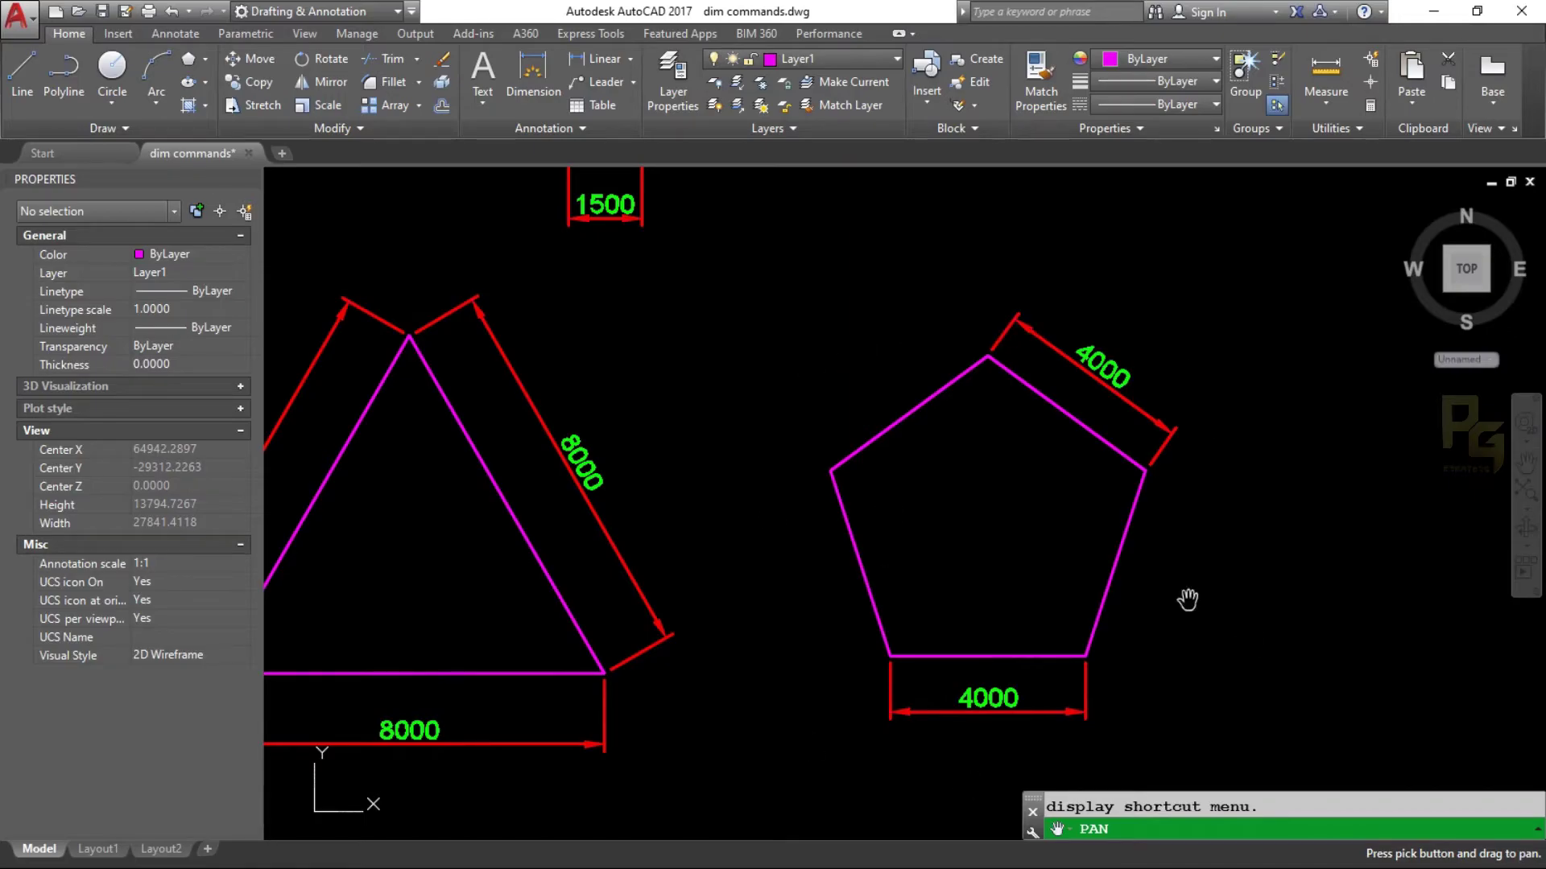
{"action": "mouse_move", "coordinate": [1123, 481]}
{"action": "left_mouse_down"}
{"action": "mouse_move", "coordinate": [1069, 528]}
{"action": "mouse_move", "coordinate": [894, 568]}
{"action": "left_mouse_up"}
{"action": "scroll", "coordinate": [1047, 538], "scroll_direction": "down", "scroll_amount": 2}
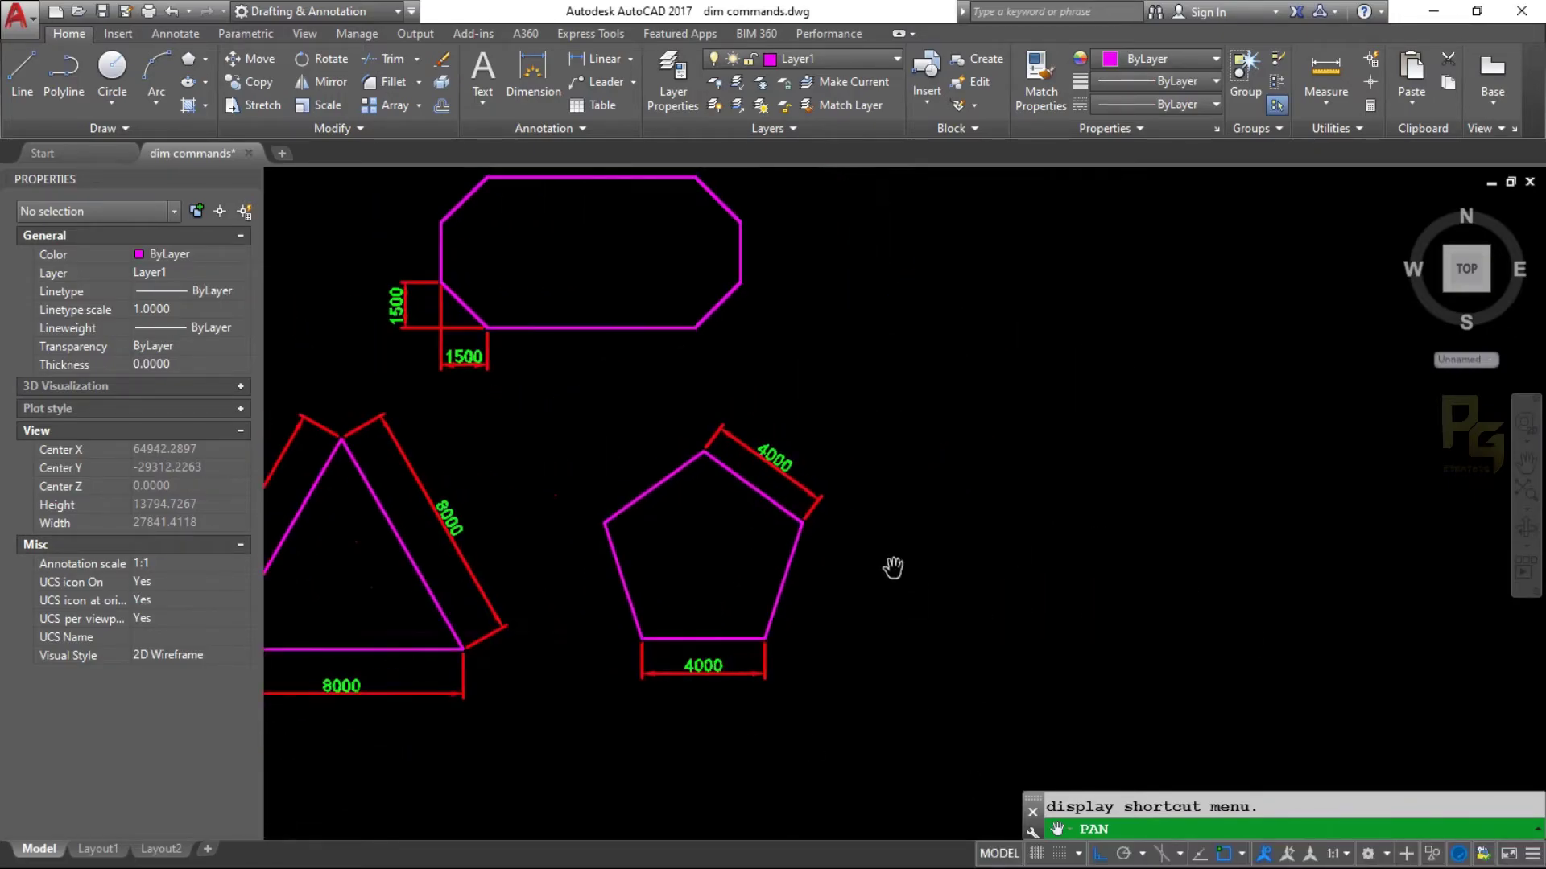
{"action": "scroll", "coordinate": [865, 547], "scroll_direction": "up", "scroll_amount": 2}
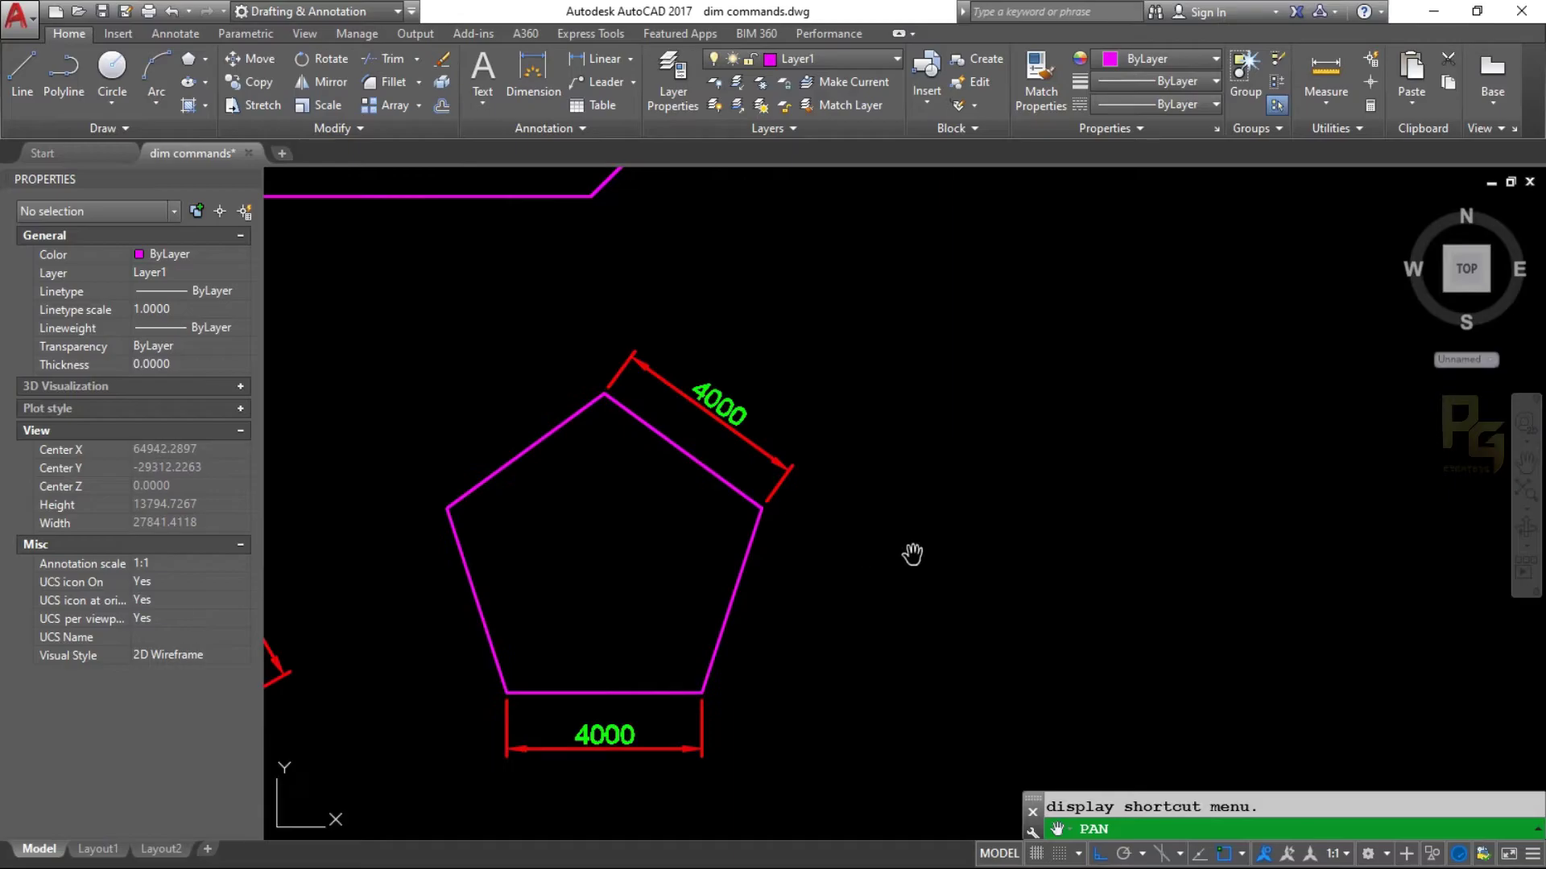
{"action": "key", "text": "Escape"}
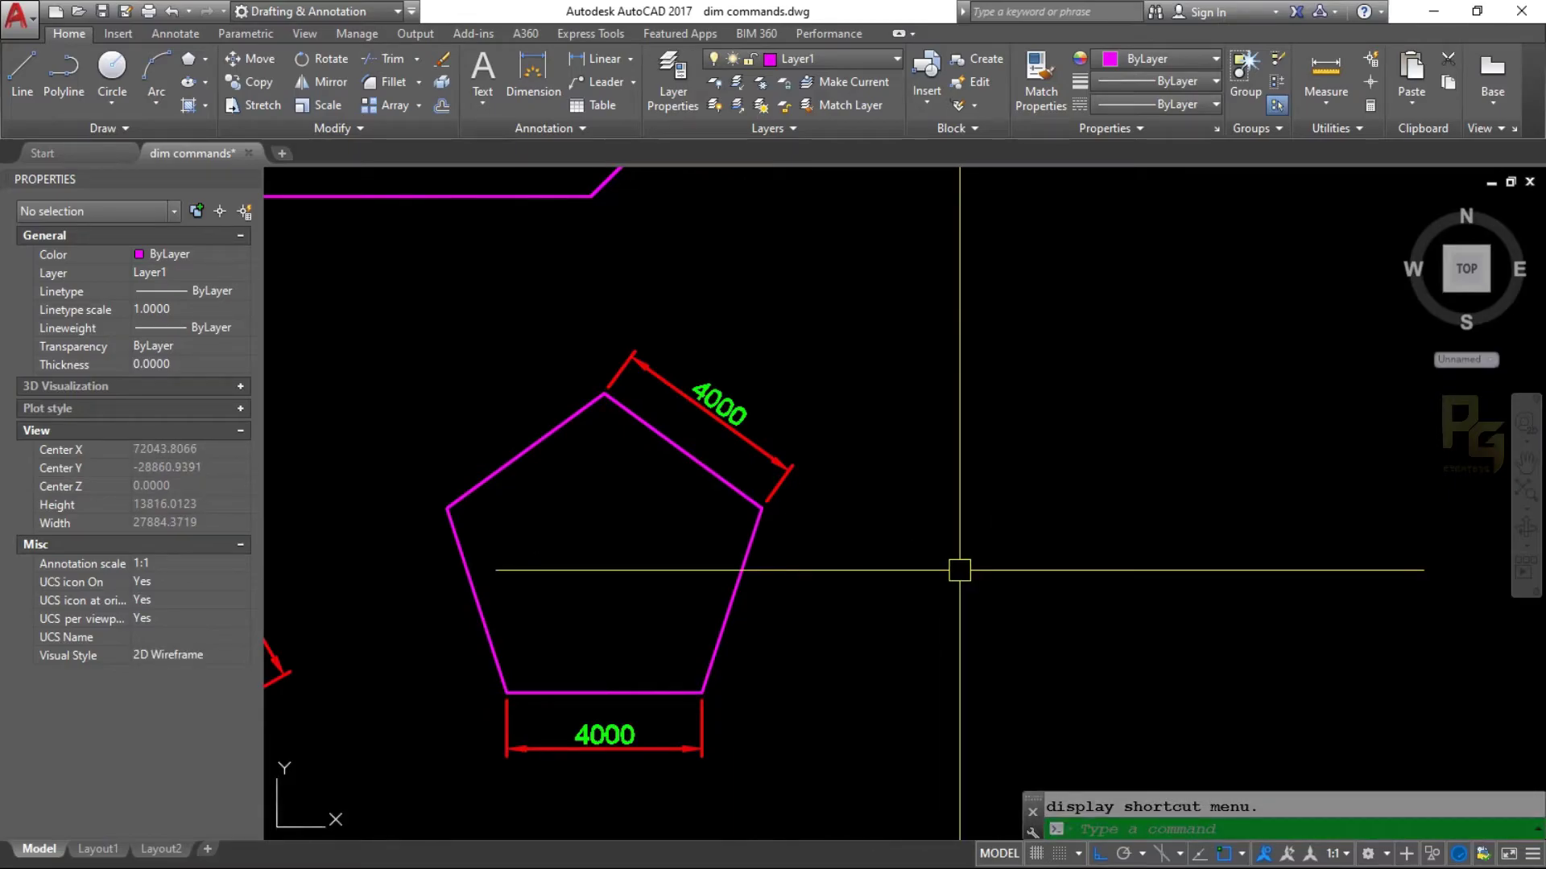
- Try a six-sided polygon right of the pentagon twice, cancel it, and start CIRCLE instead
{"action": "type", "text": "pol"}
{"action": "key", "text": "Return"}
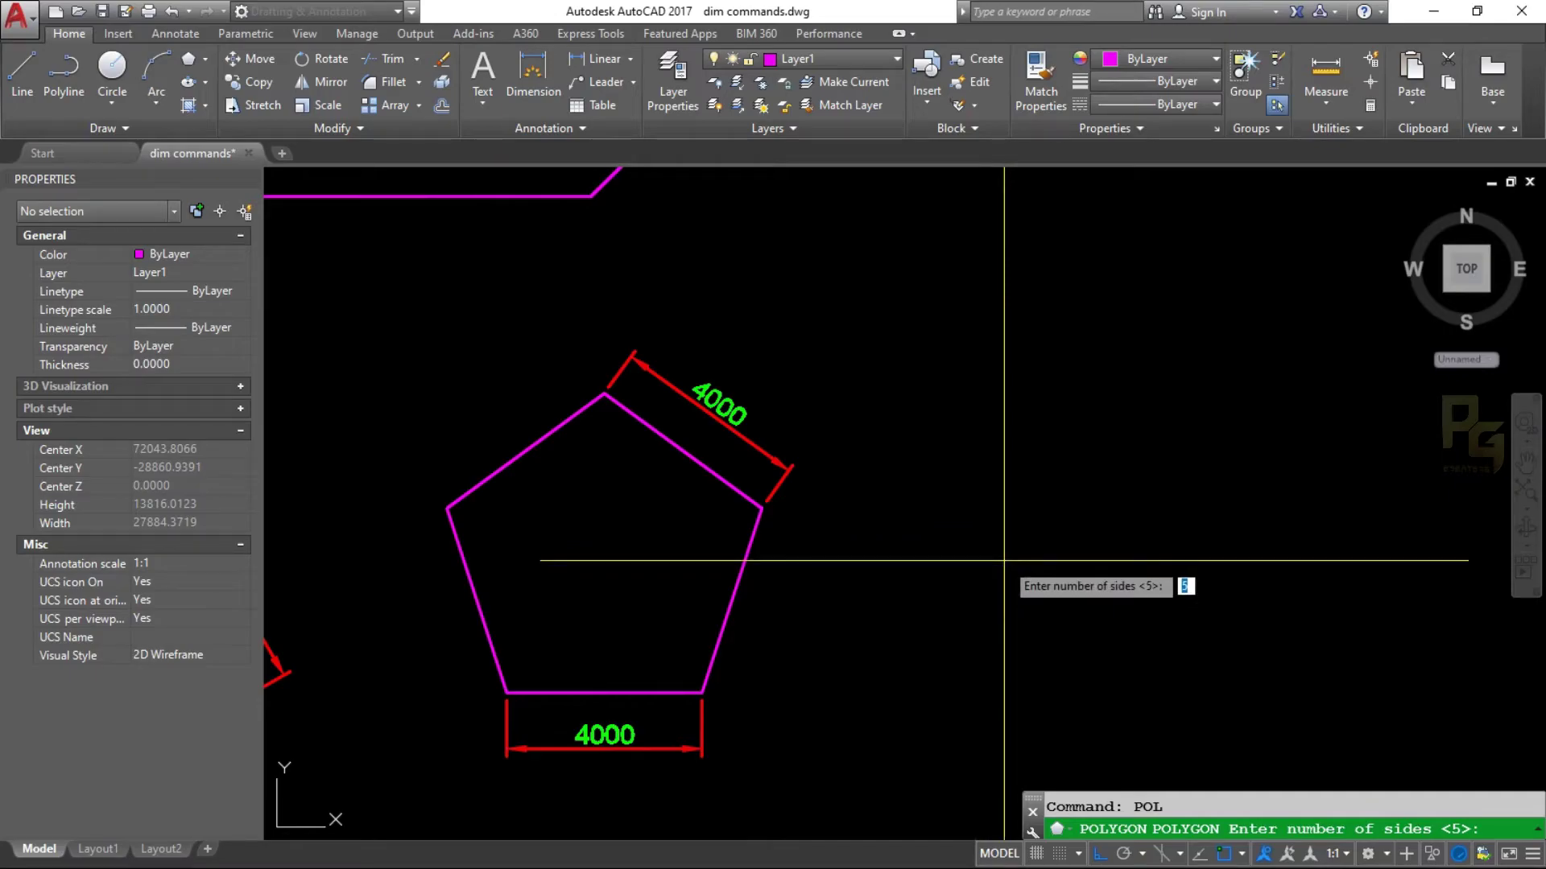
{"action": "type", "text": "6"}
{"action": "key", "text": "Return"}
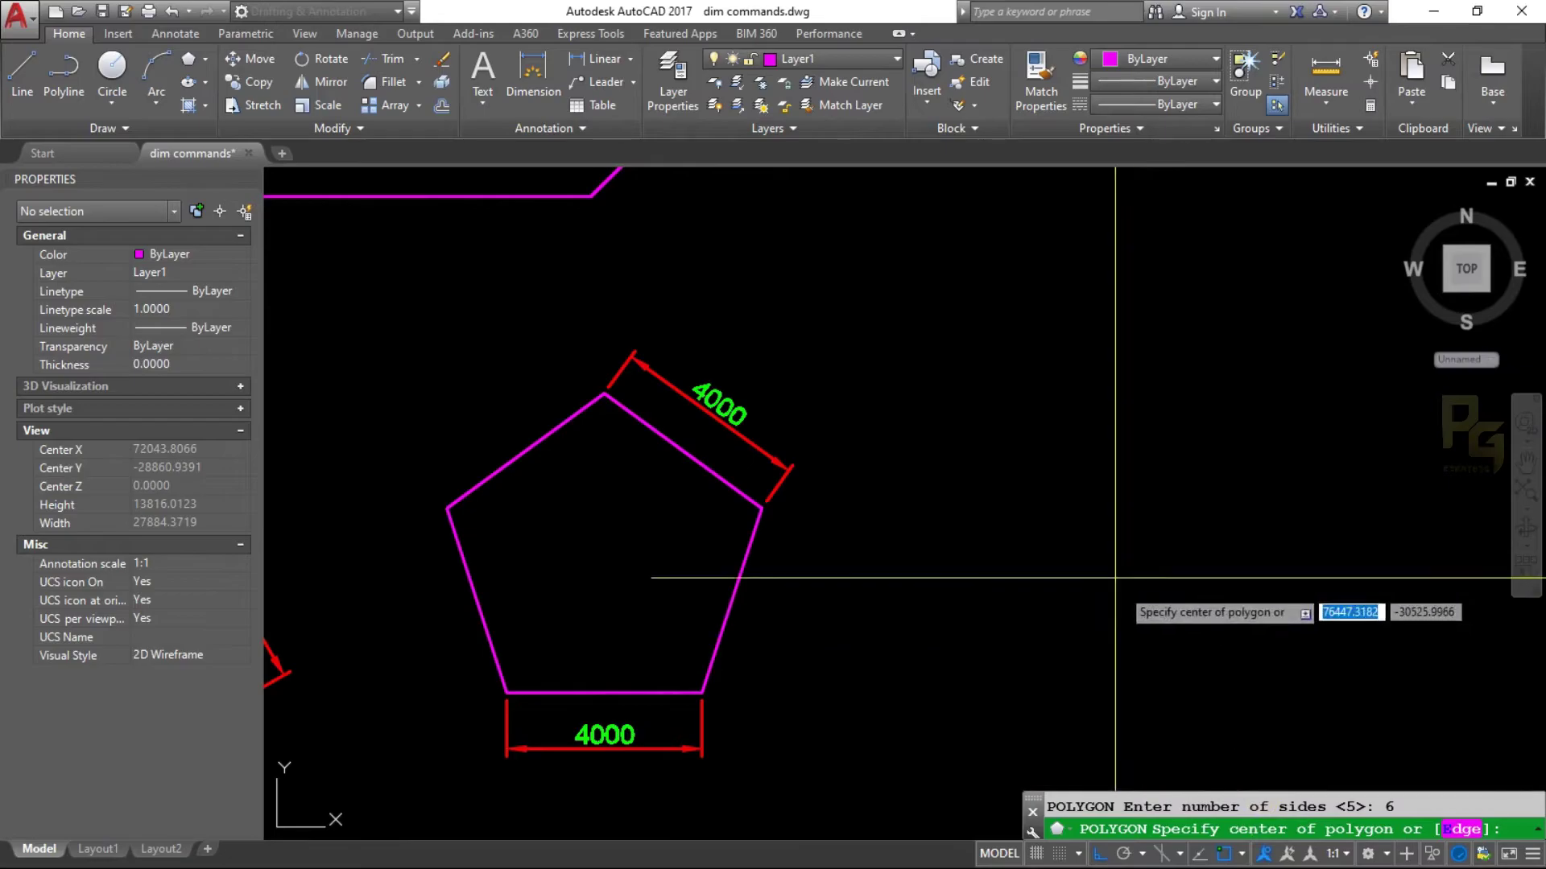
{"action": "left_click", "coordinate": [1096, 559]}
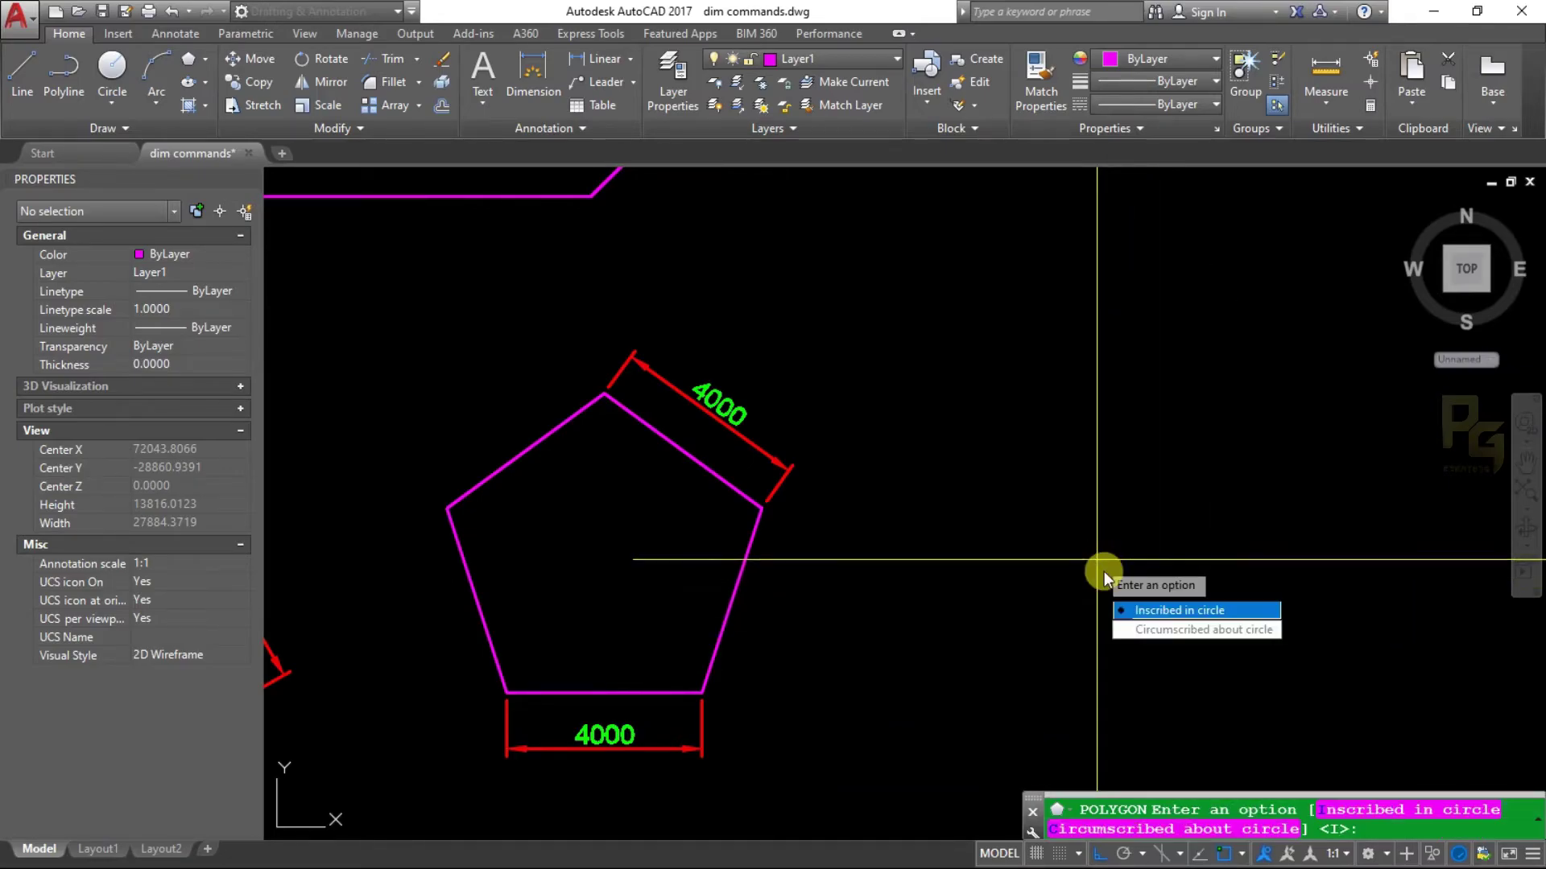
{"action": "key", "text": "Escape"}
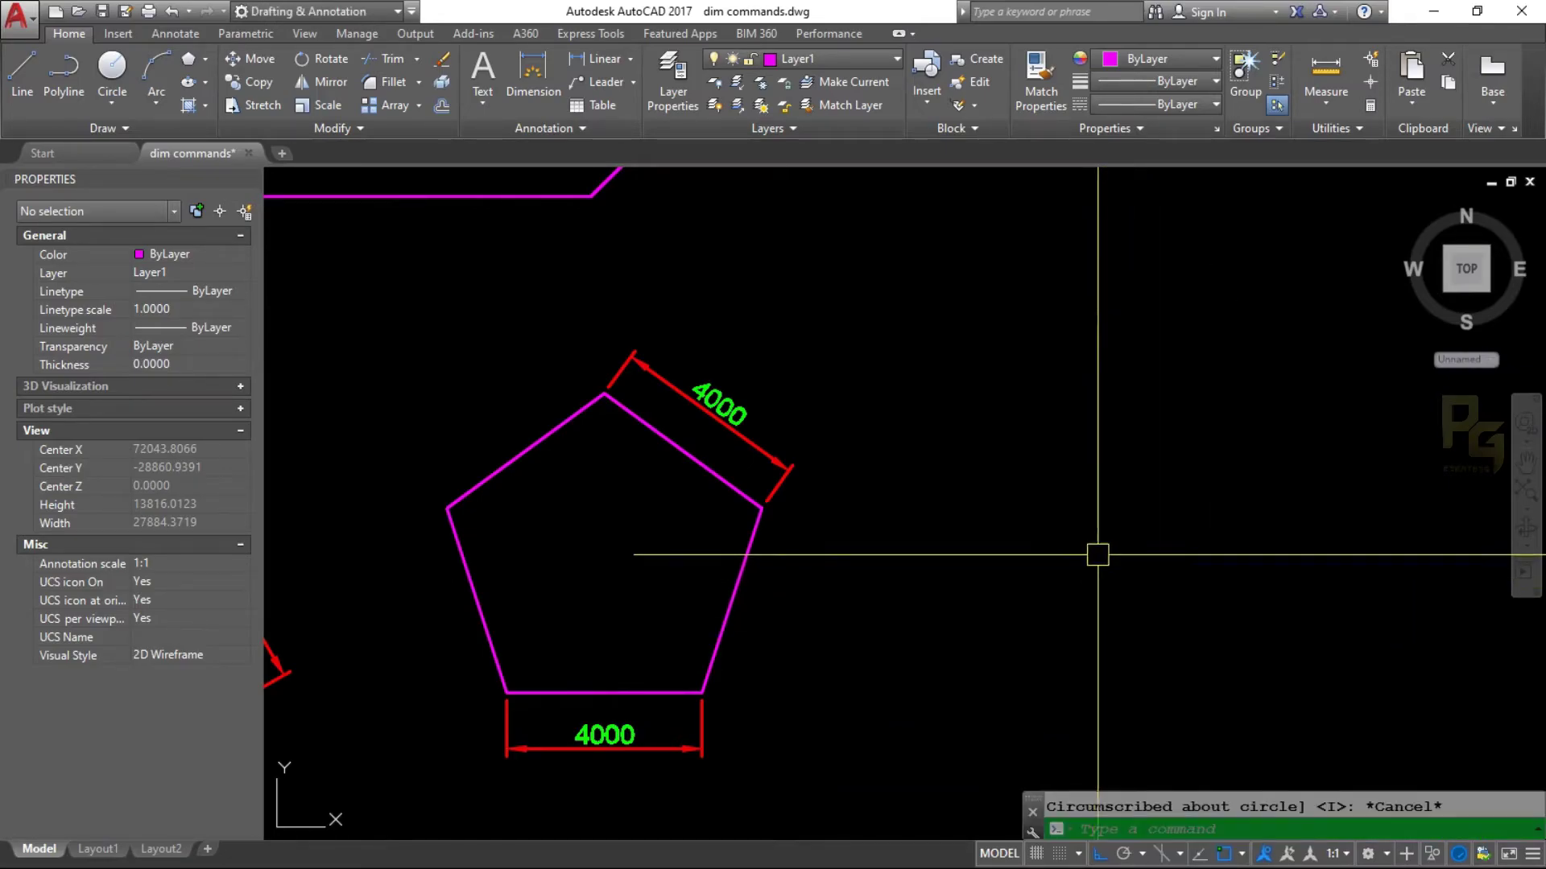
{"action": "key", "text": "Return"}
{"action": "key", "text": "Return"}
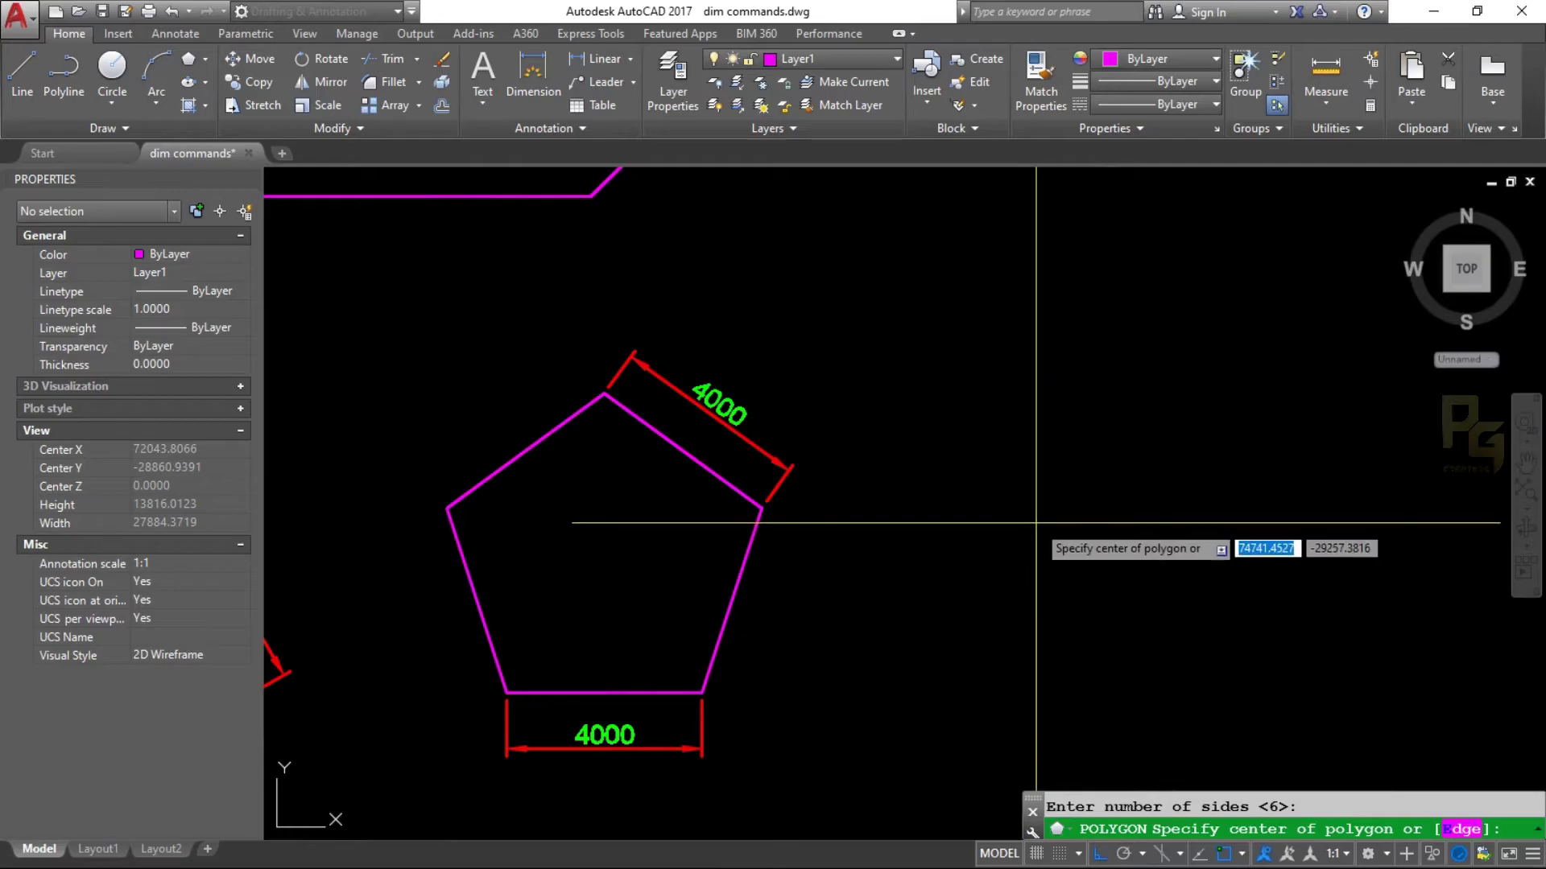
{"action": "middle_click_drag", "start_coordinate": [1019, 531], "coordinate": [817, 507]}
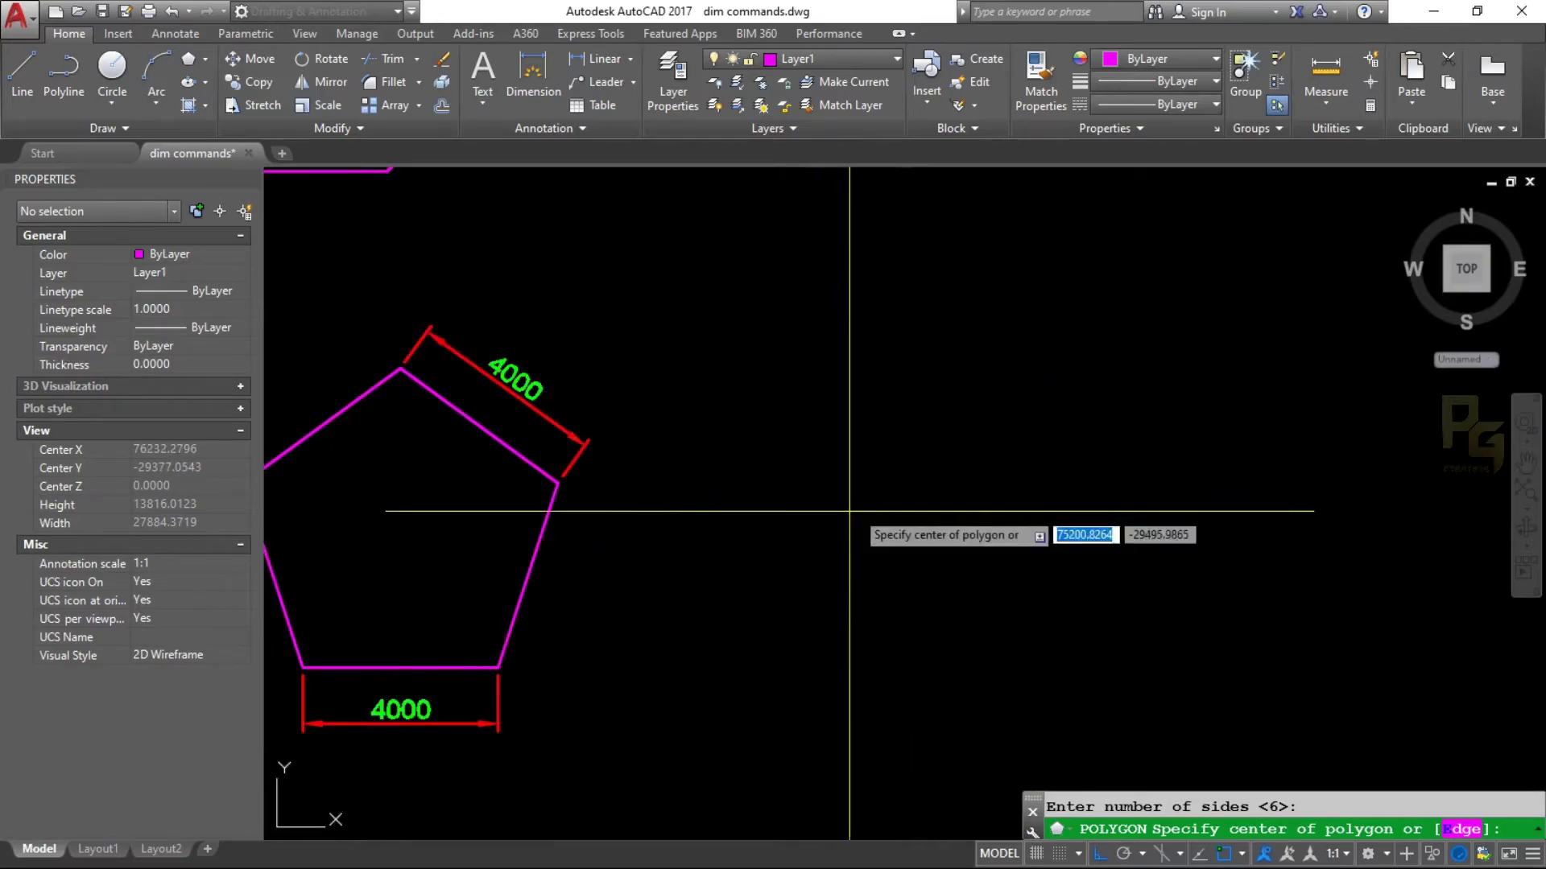
{"action": "left_click", "coordinate": [876, 482]}
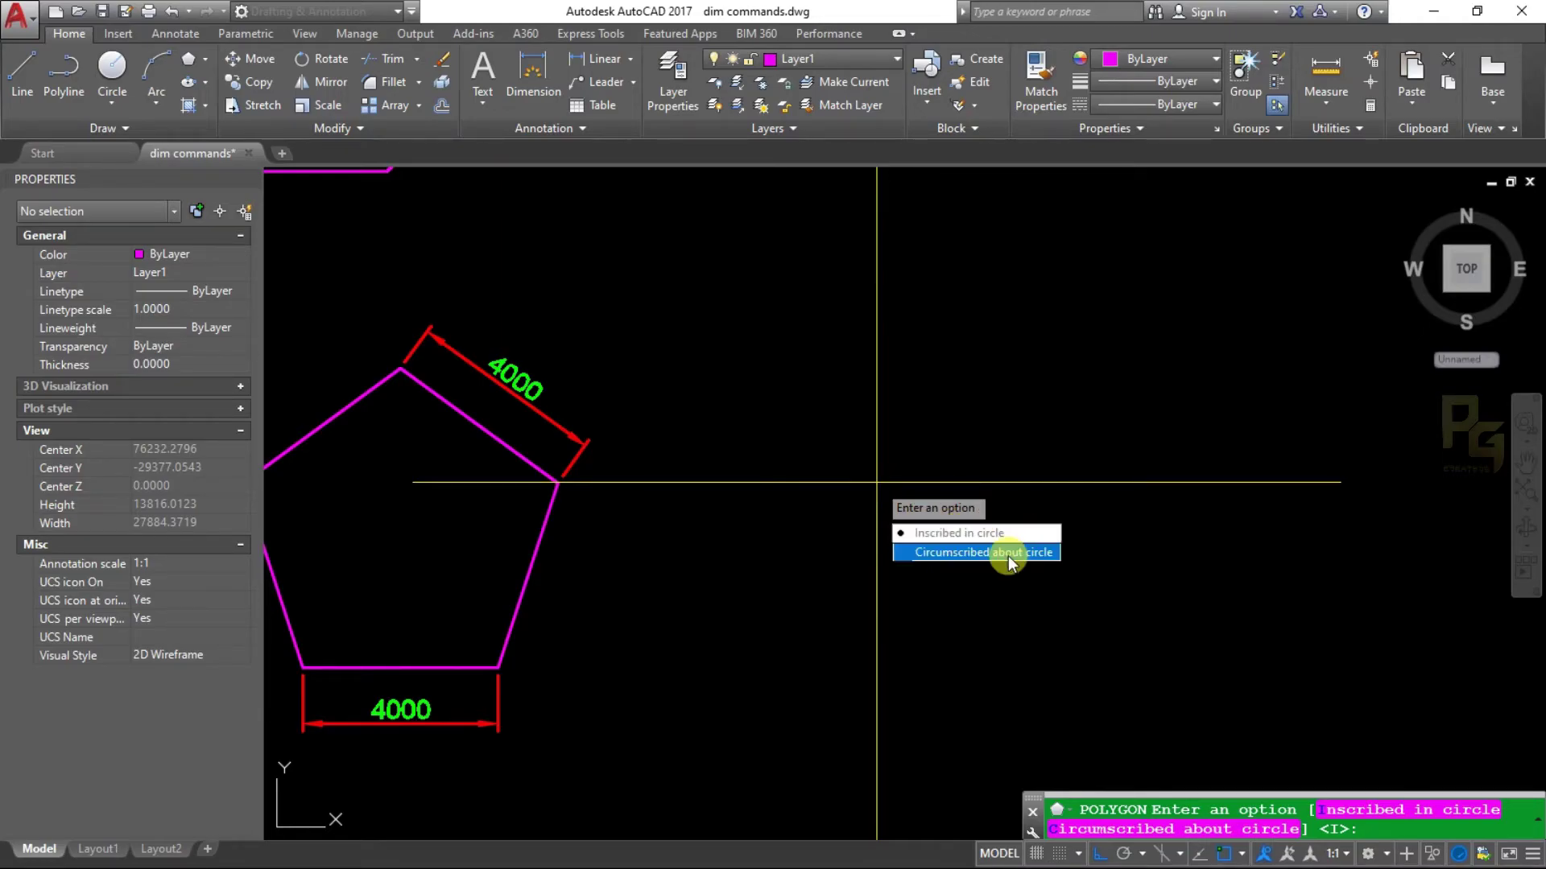
{"action": "key", "text": "Escape"}
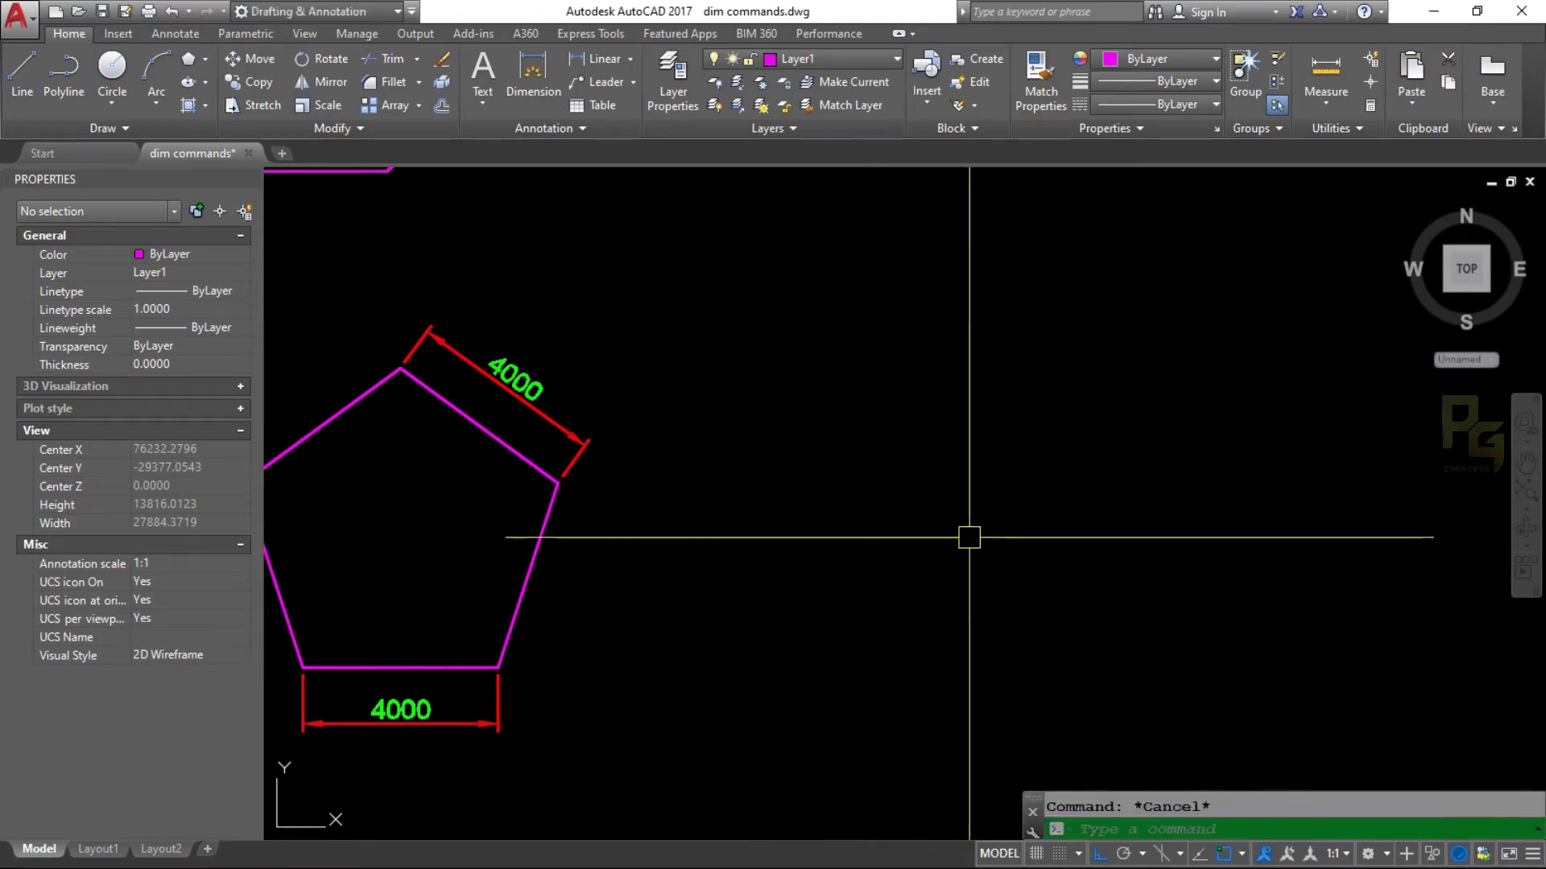
{"action": "type", "text": "c"}
{"action": "key", "text": "Return"}
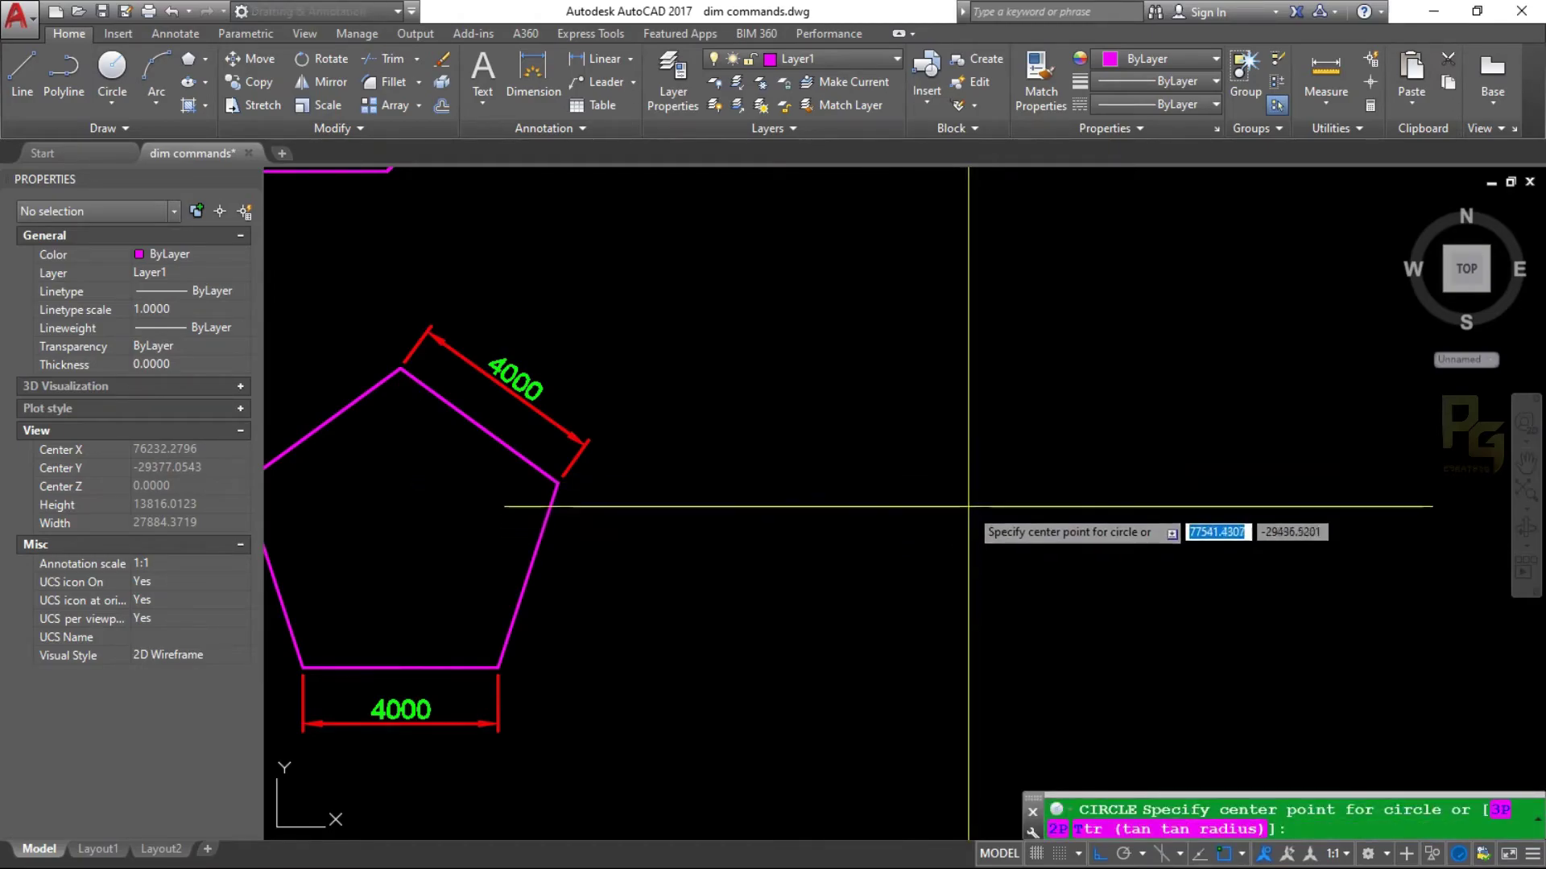
- Draw a circle right of the pentagon and set its colour to Blue
{"action": "left_click", "coordinate": [969, 507]}
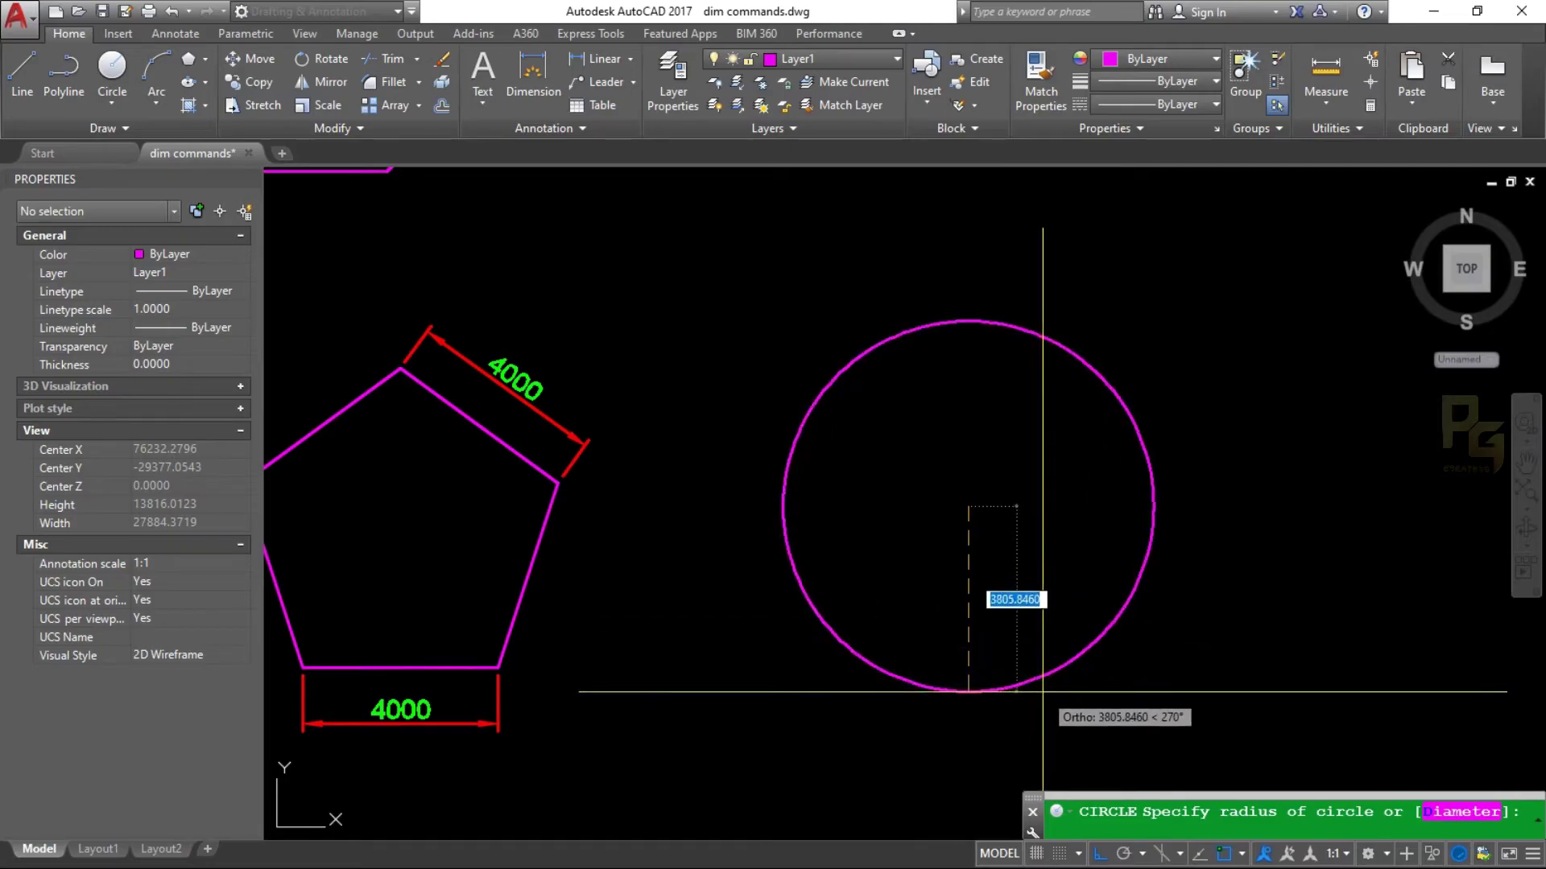
{"action": "left_click", "coordinate": [1064, 661]}
{"action": "left_click", "coordinate": [1065, 661]}
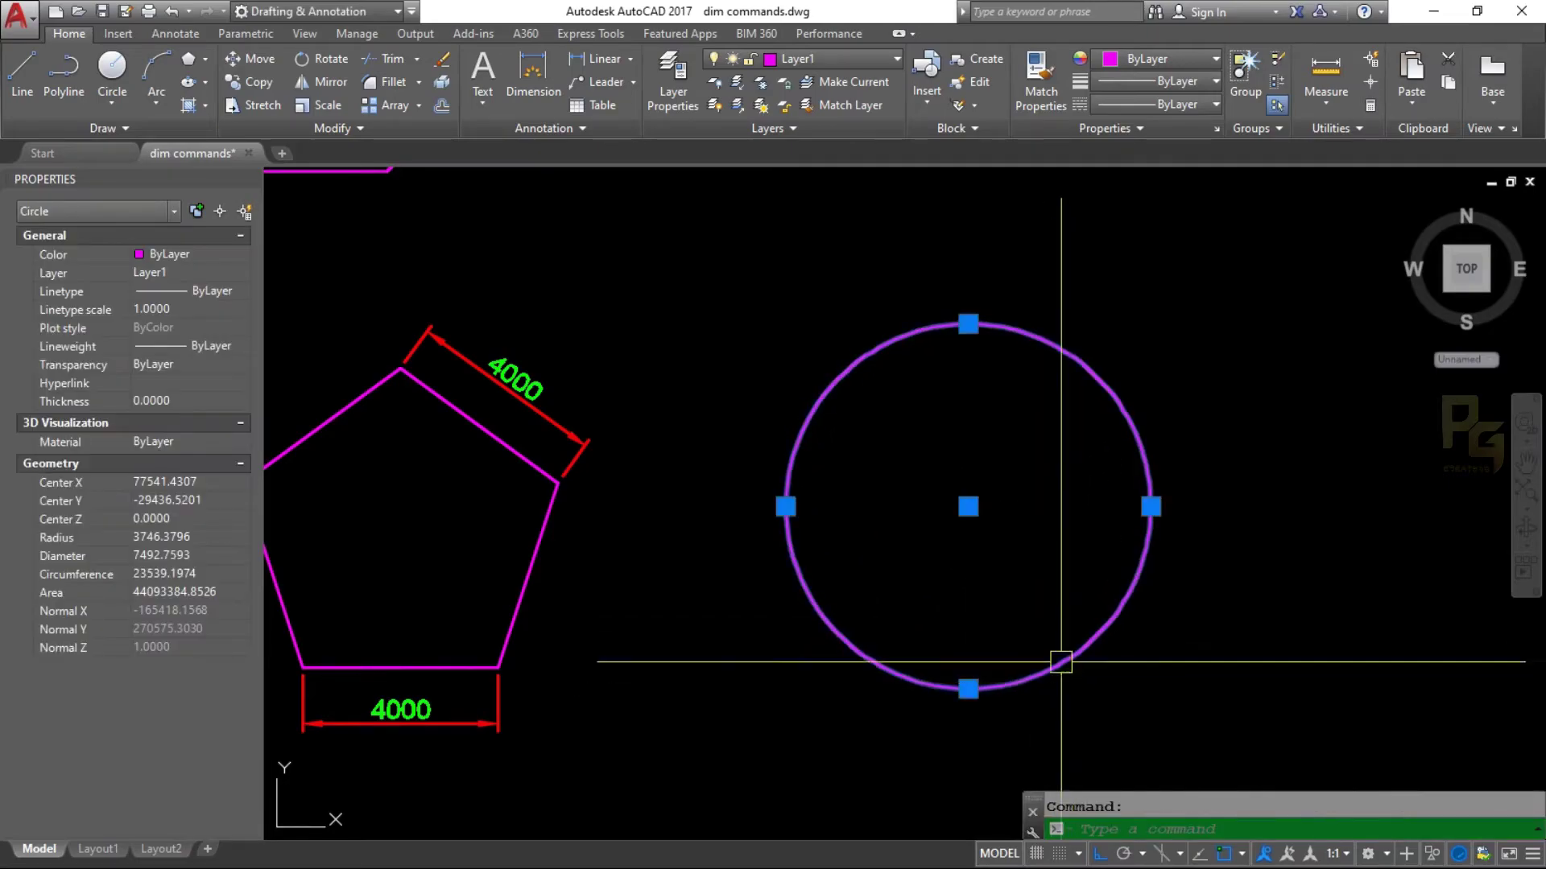
{"action": "left_click", "coordinate": [217, 253]}
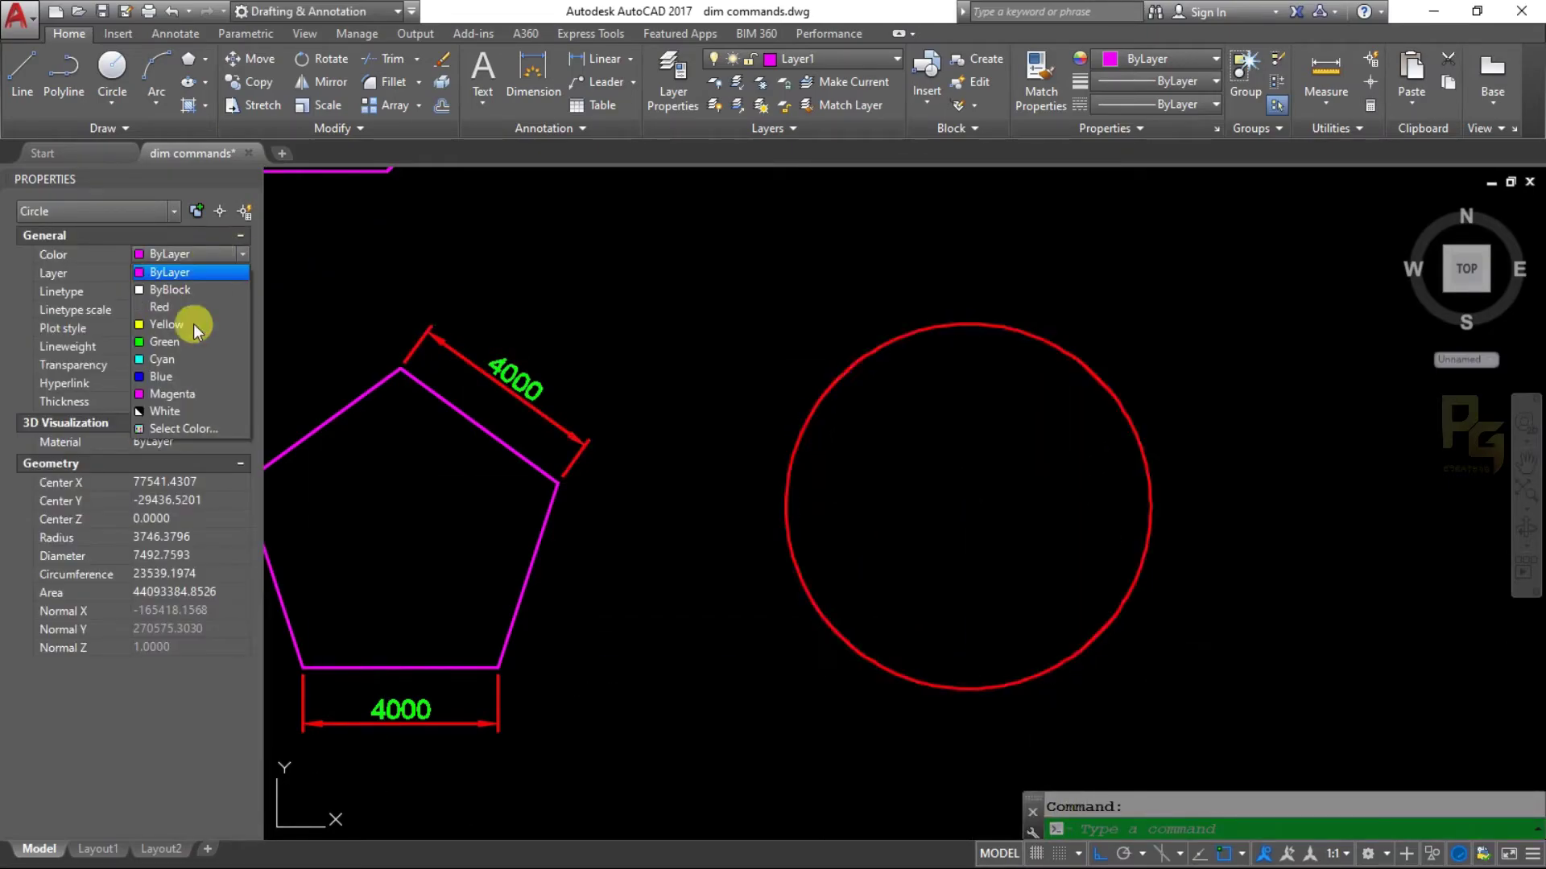
{"action": "left_click", "coordinate": [186, 370]}
{"action": "key", "text": "Escape"}
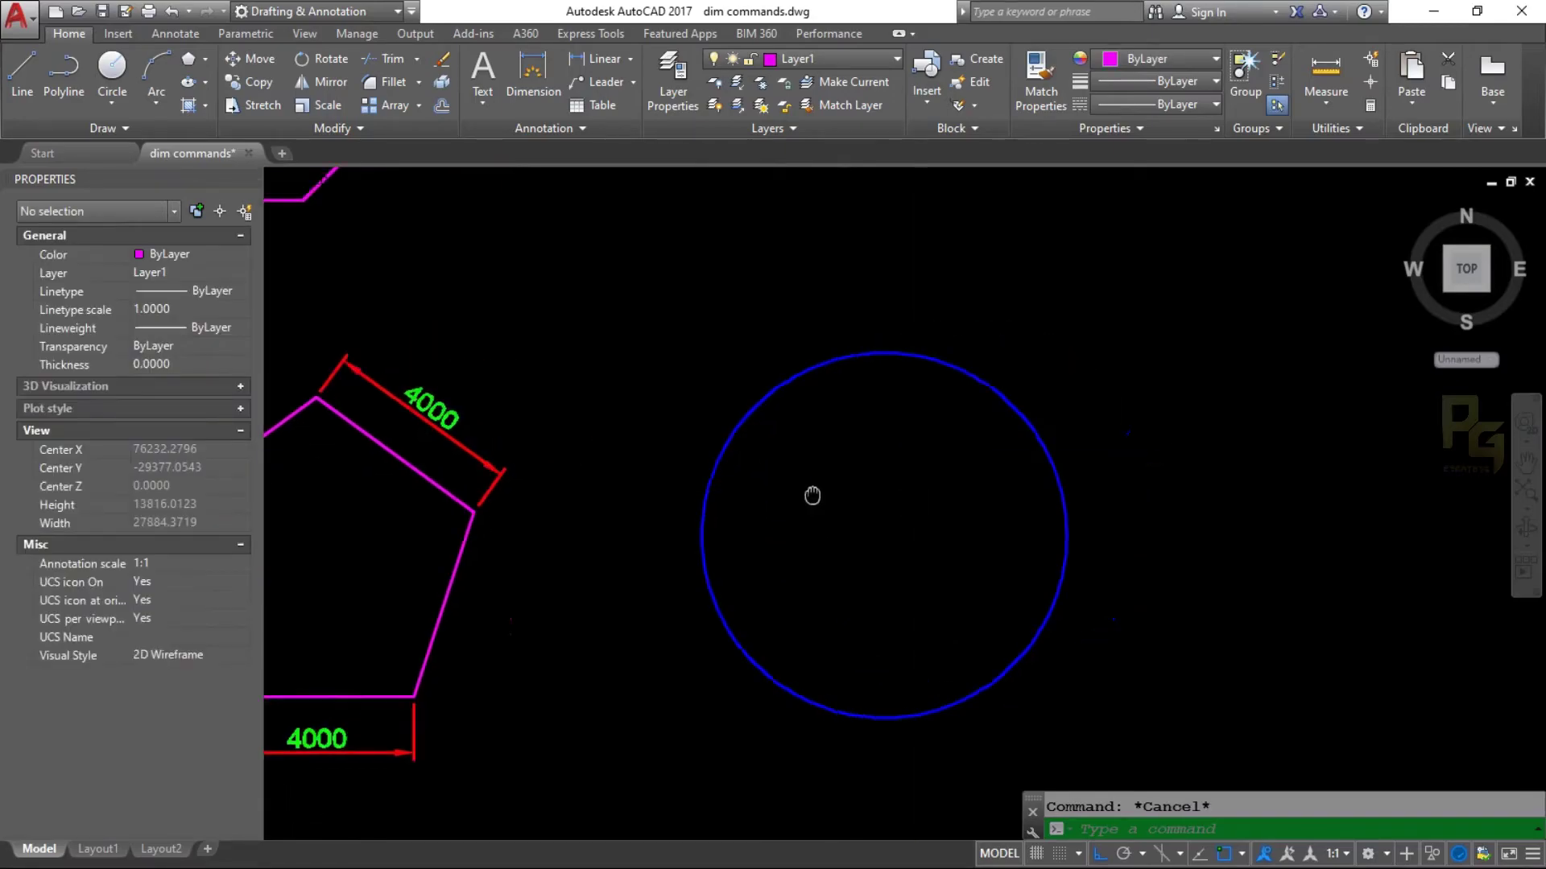
- Re-centre the view on the circle and cancel an accidental Move command
{"action": "middle_click_drag", "start_coordinate": [814, 493], "coordinate": [686, 536]}
{"action": "left_click", "coordinate": [821, 328]}
{"action": "type", "text": "m"}
{"action": "key", "text": "Return"}
{"action": "key", "text": "Escape"}
- Copy the blue circle horizontally to its right with Ortho (F8) on
{"action": "left_click", "coordinate": [889, 451]}
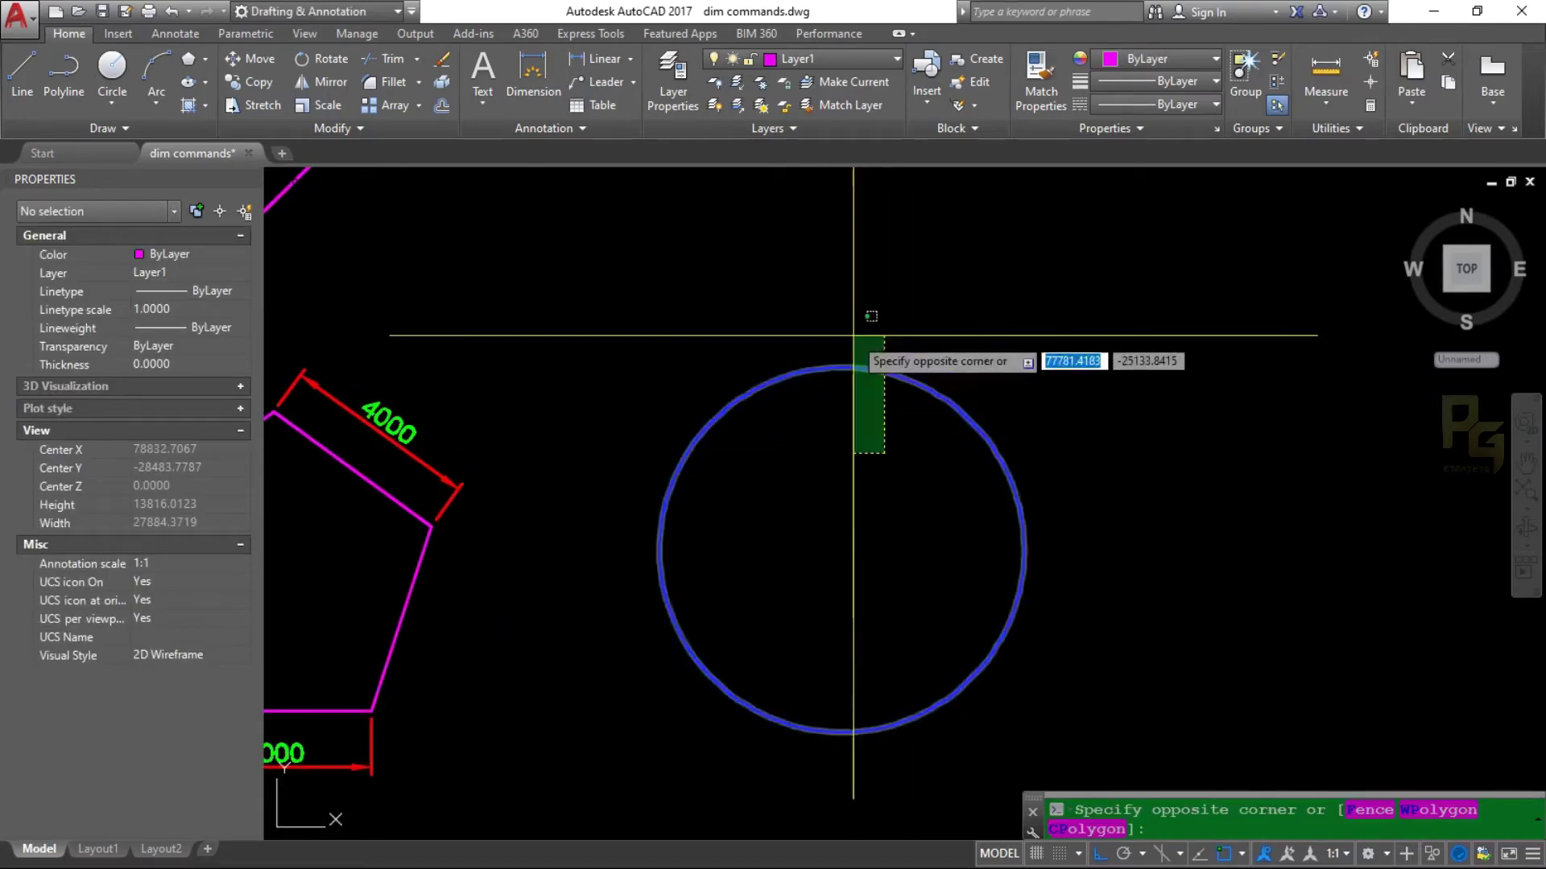
{"action": "left_click", "coordinate": [846, 335]}
{"action": "type", "text": "co"}
{"action": "key", "text": "Return"}
{"action": "left_click", "coordinate": [831, 471]}
{"action": "middle_click_drag", "start_coordinate": [1089, 480], "coordinate": [865, 475]}
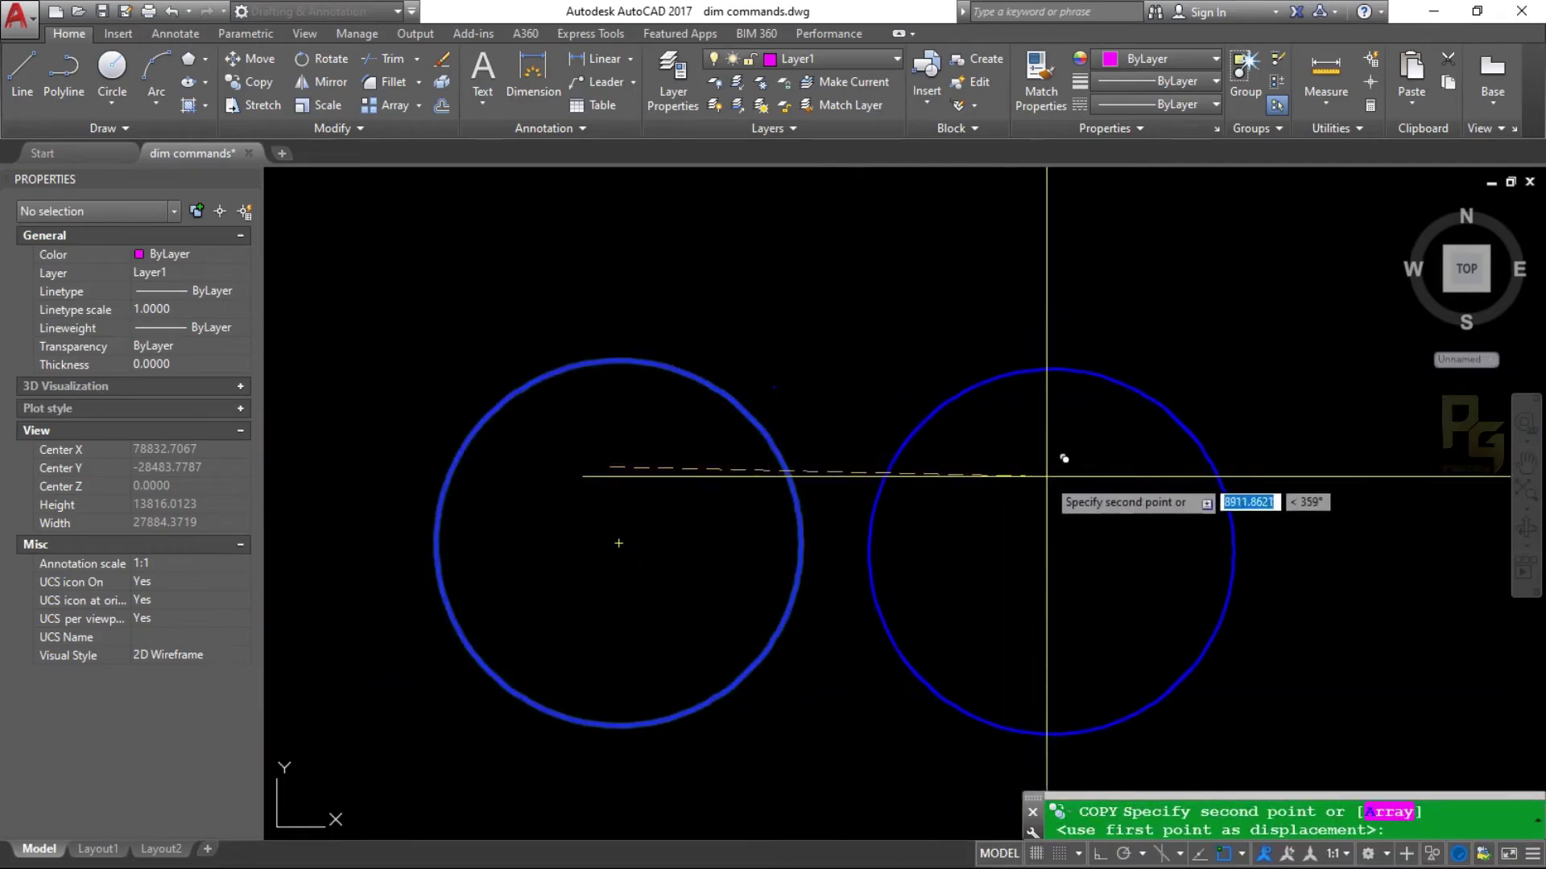
{"action": "key", "text": "F8"}
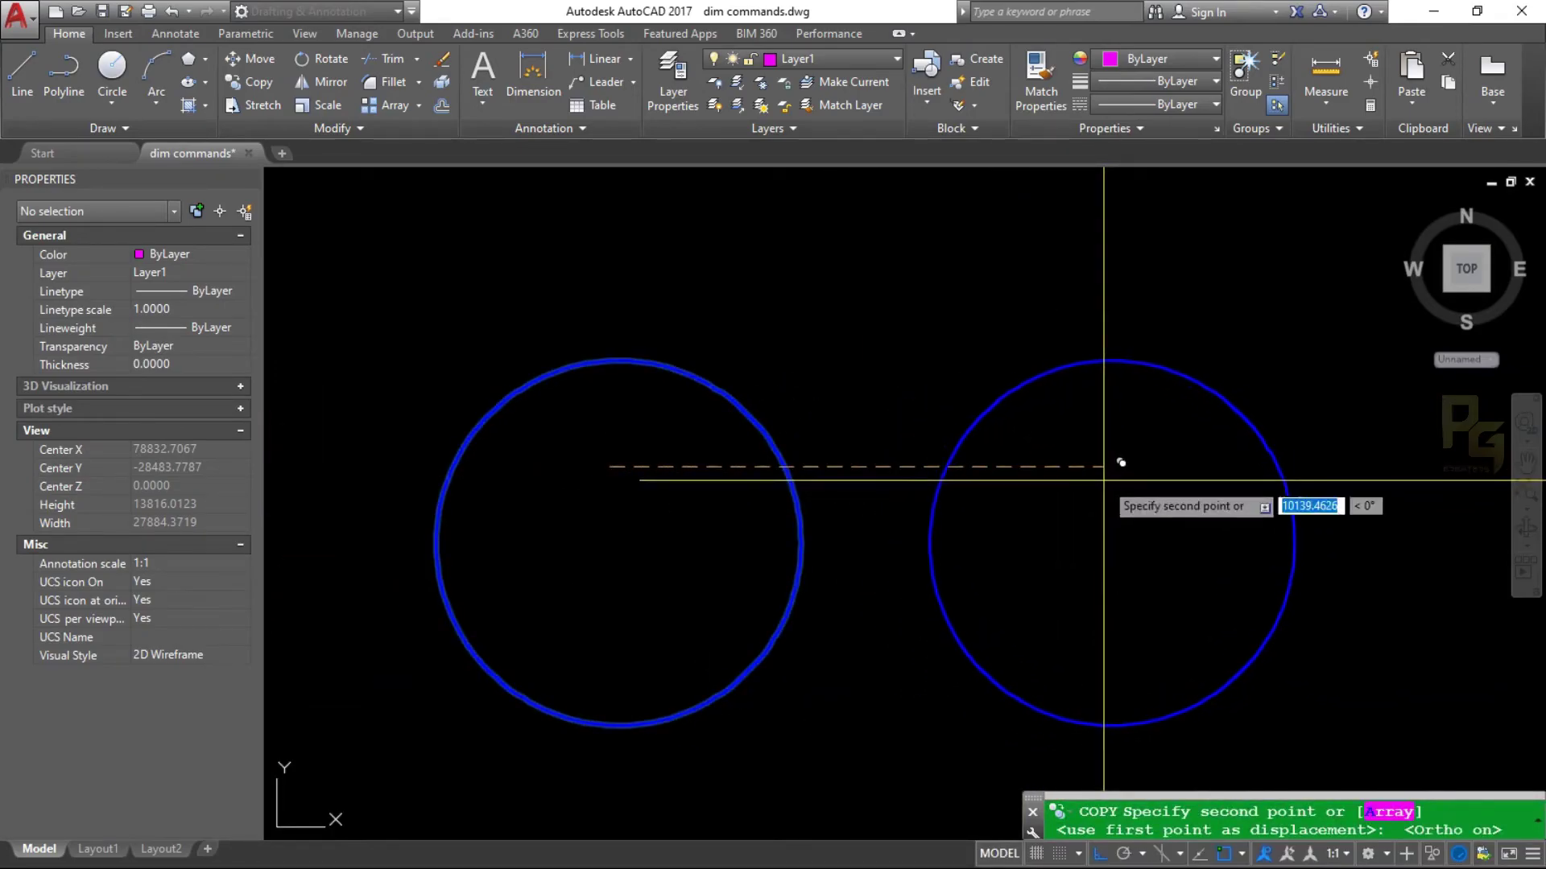
{"action": "left_click", "coordinate": [1114, 459]}
{"action": "key", "text": "Escape"}
{"action": "mouse_move", "coordinate": [808, 515]}
{"action": "middle_mouse_down"}
{"action": "mouse_move", "coordinate": [1055, 526]}
{"action": "mouse_move", "coordinate": [1072, 505]}
{"action": "middle_mouse_up"}
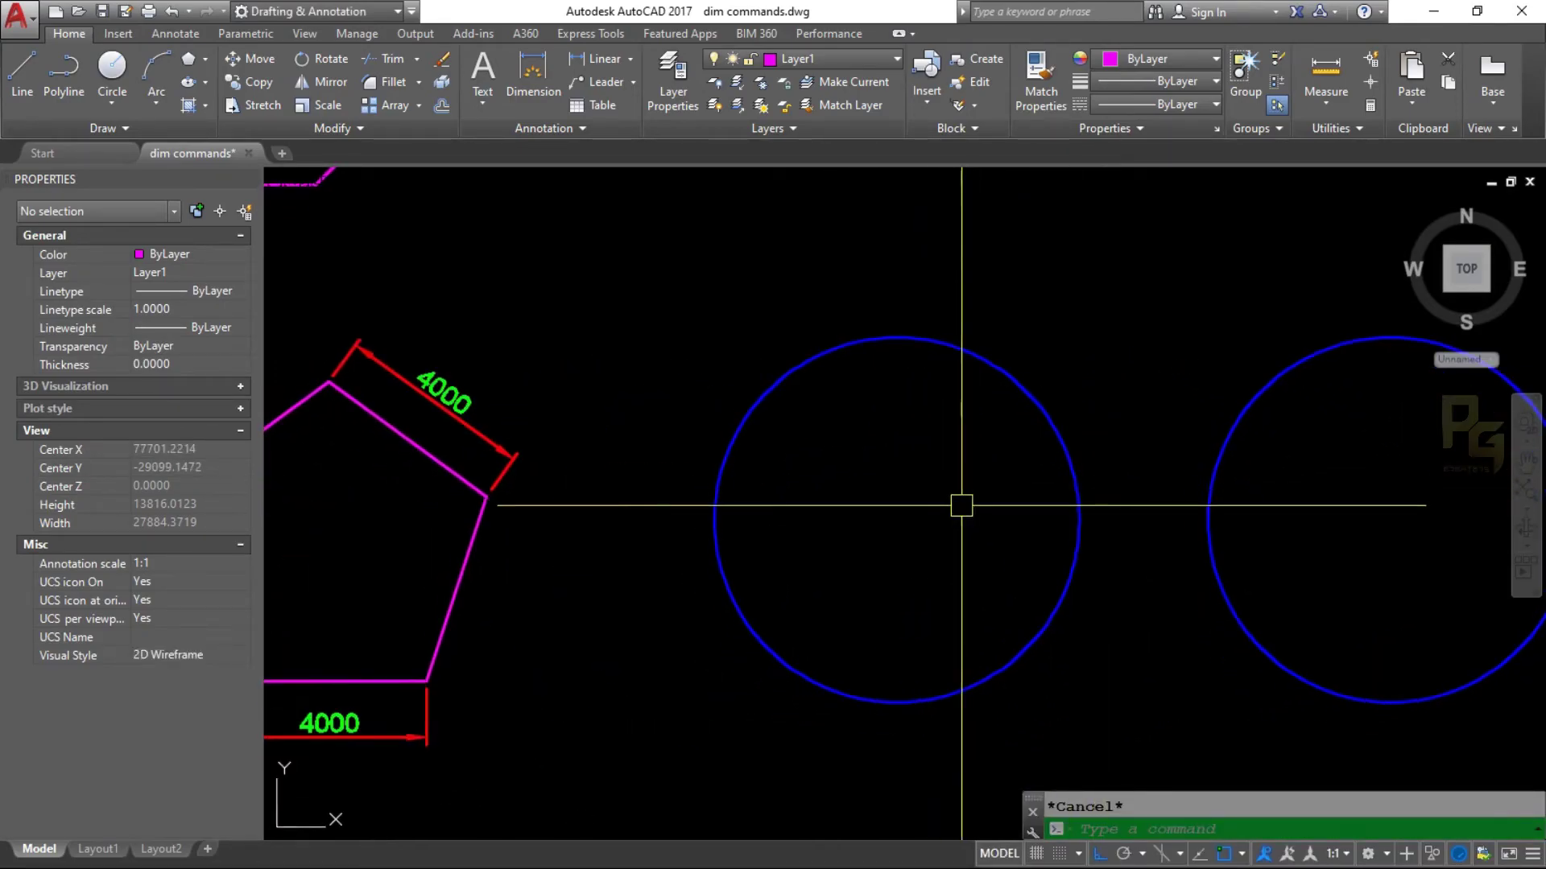
{"action": "type", "text": "pol"}
{"action": "key", "text": "Return"}
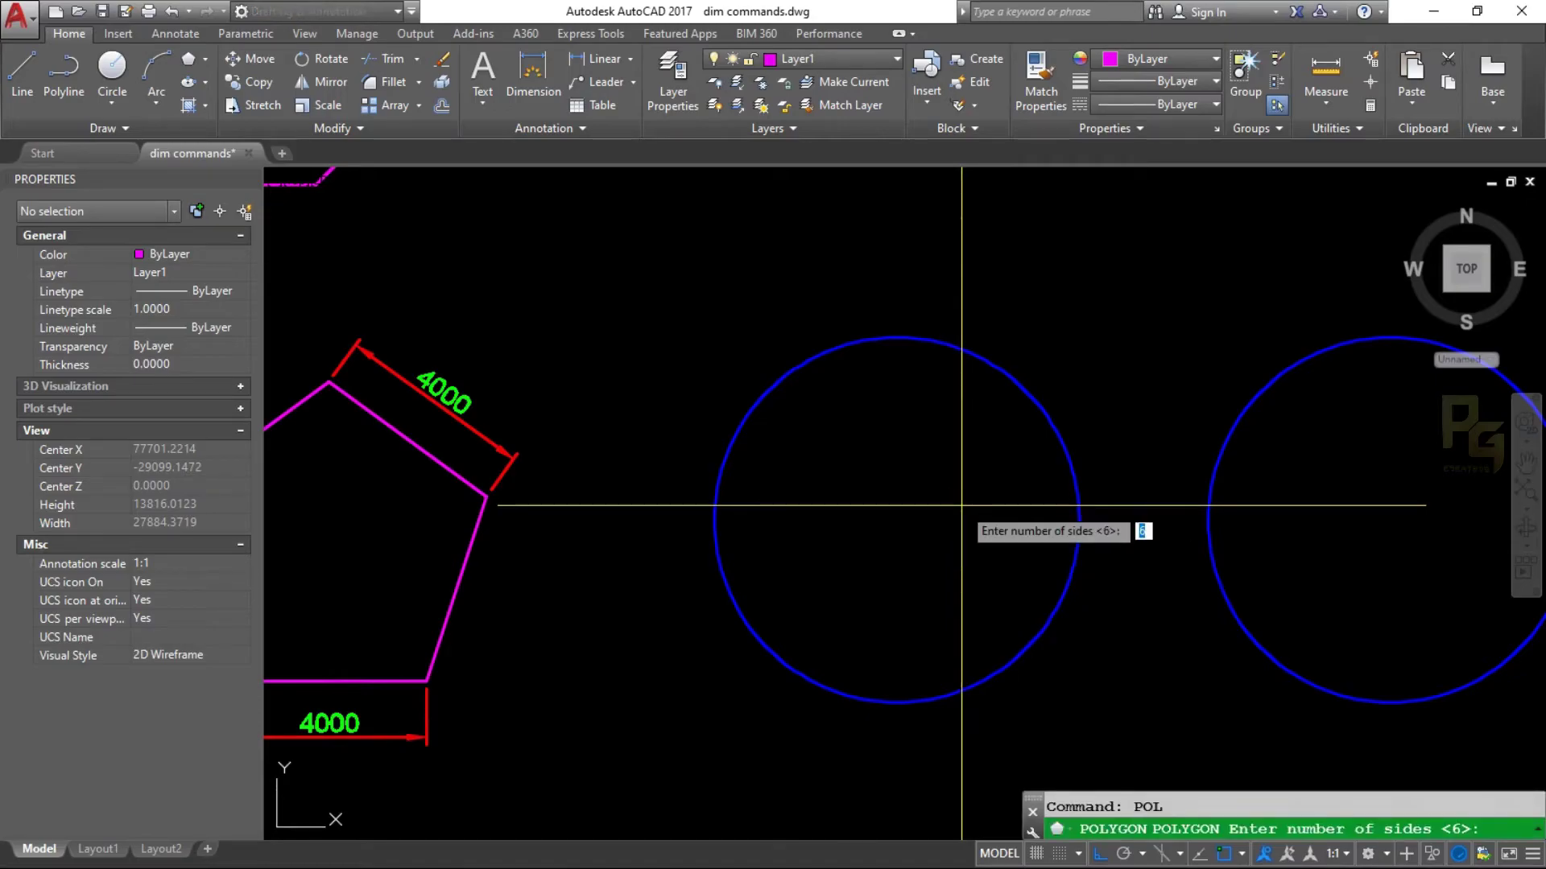
- Draw a six-sided polygon on the left circle's centre, Inscribed in circle, snapped to its edge
{"action": "key", "text": "Return"}
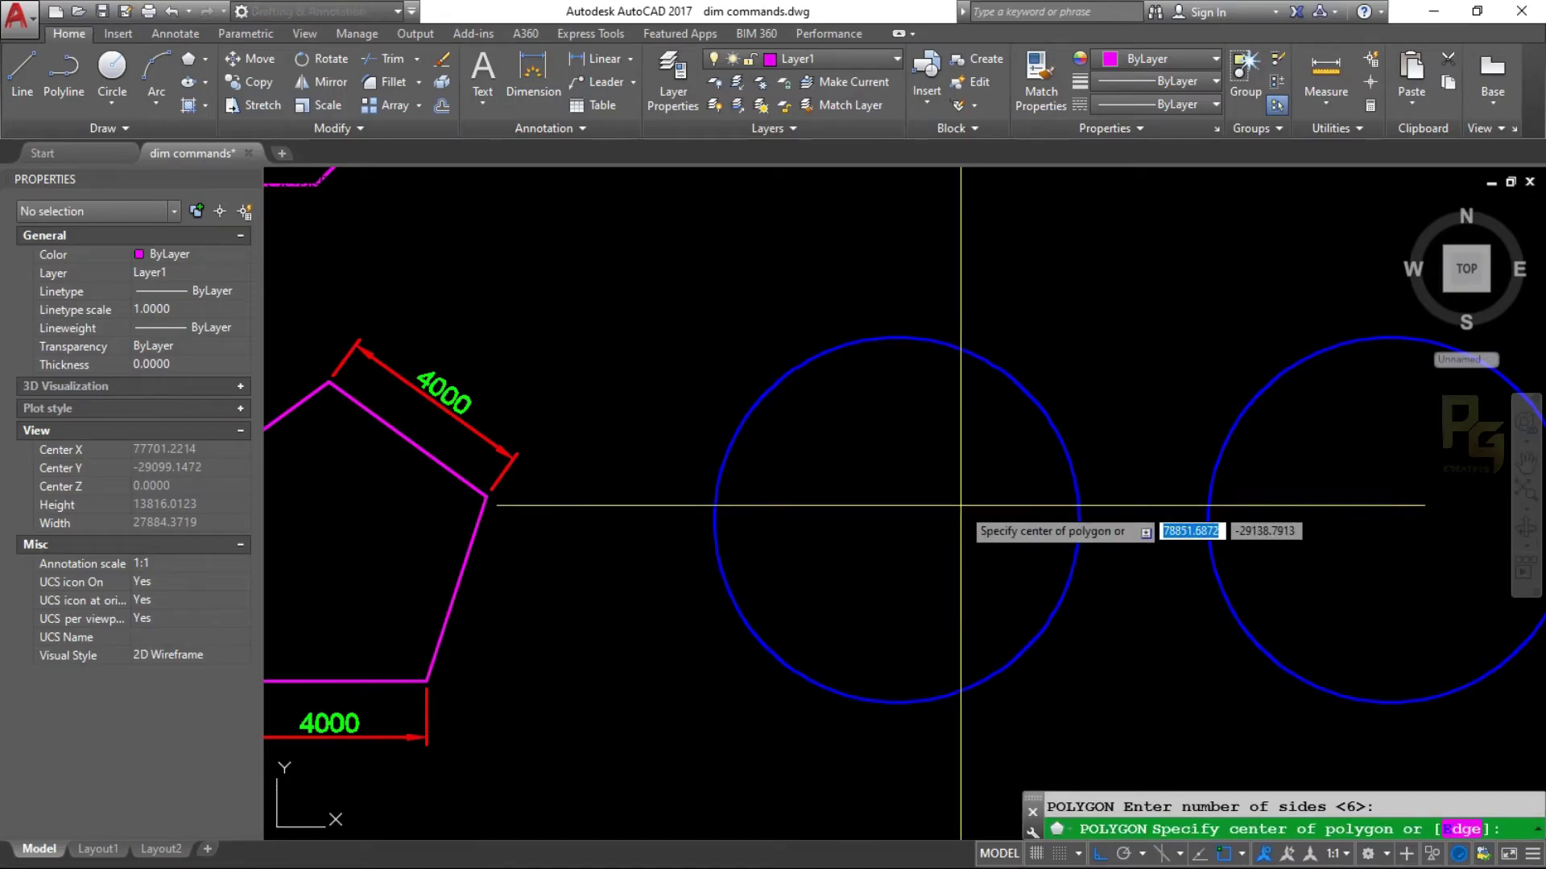
{"action": "left_click", "coordinate": [900, 522]}
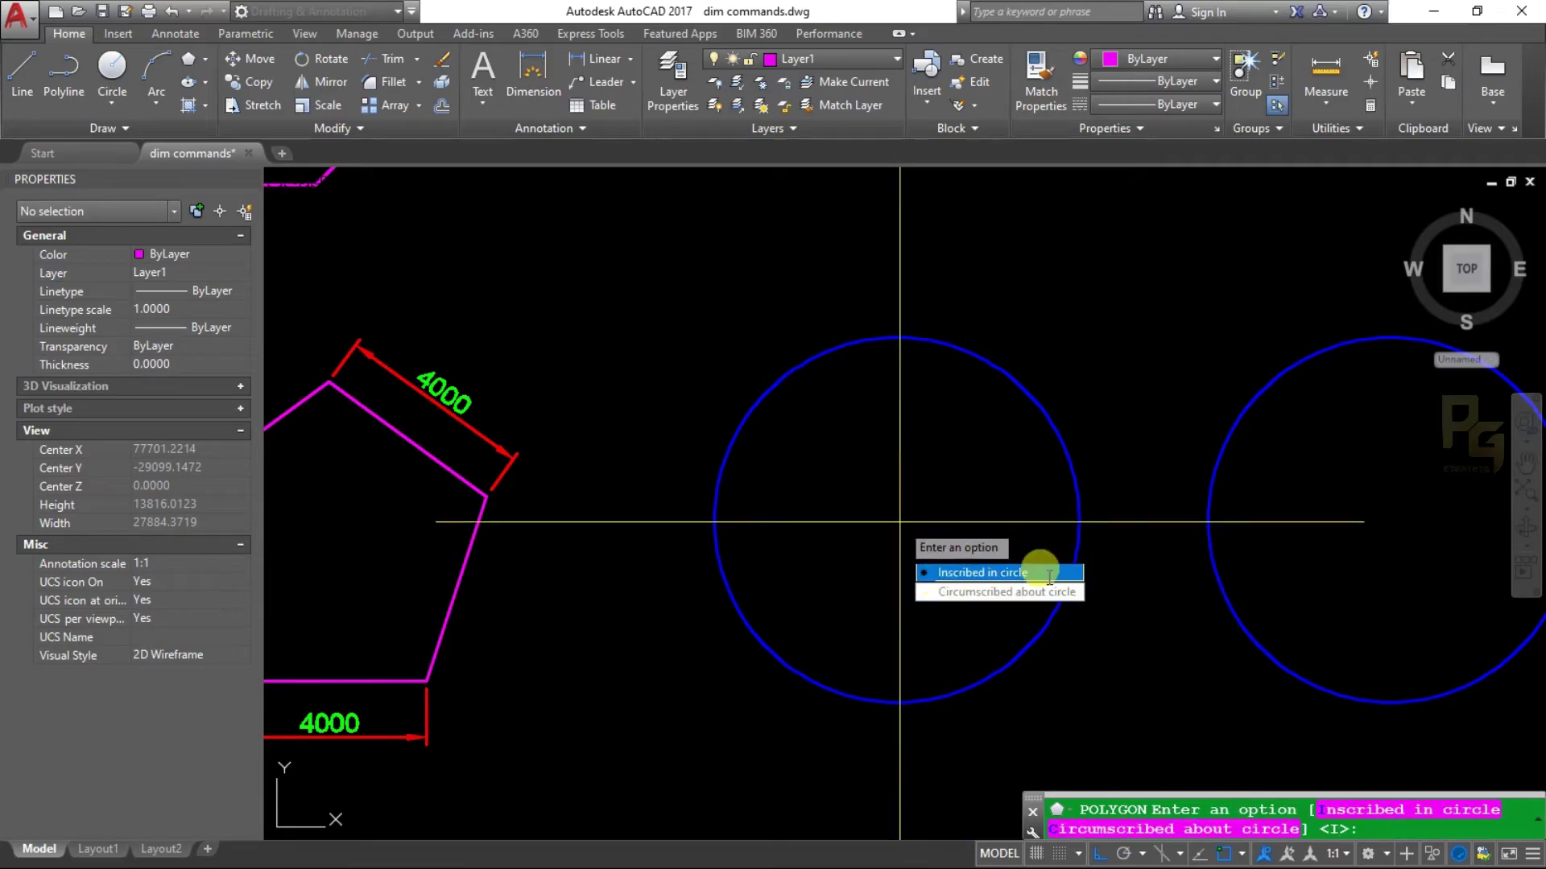
{"action": "left_click", "coordinate": [981, 573]}
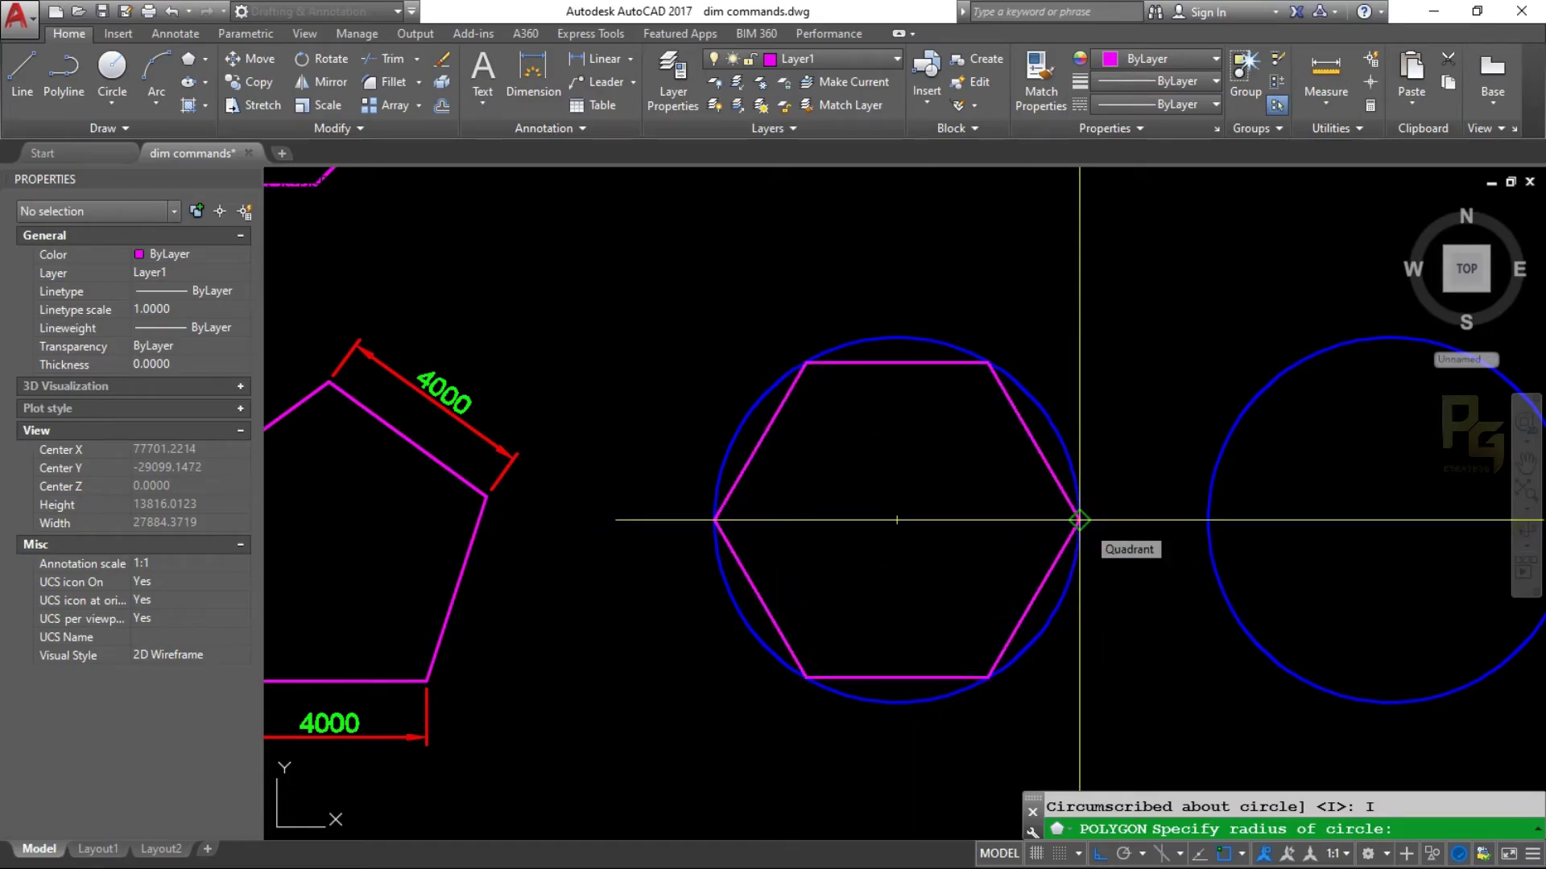
{"action": "left_click", "coordinate": [1078, 520]}
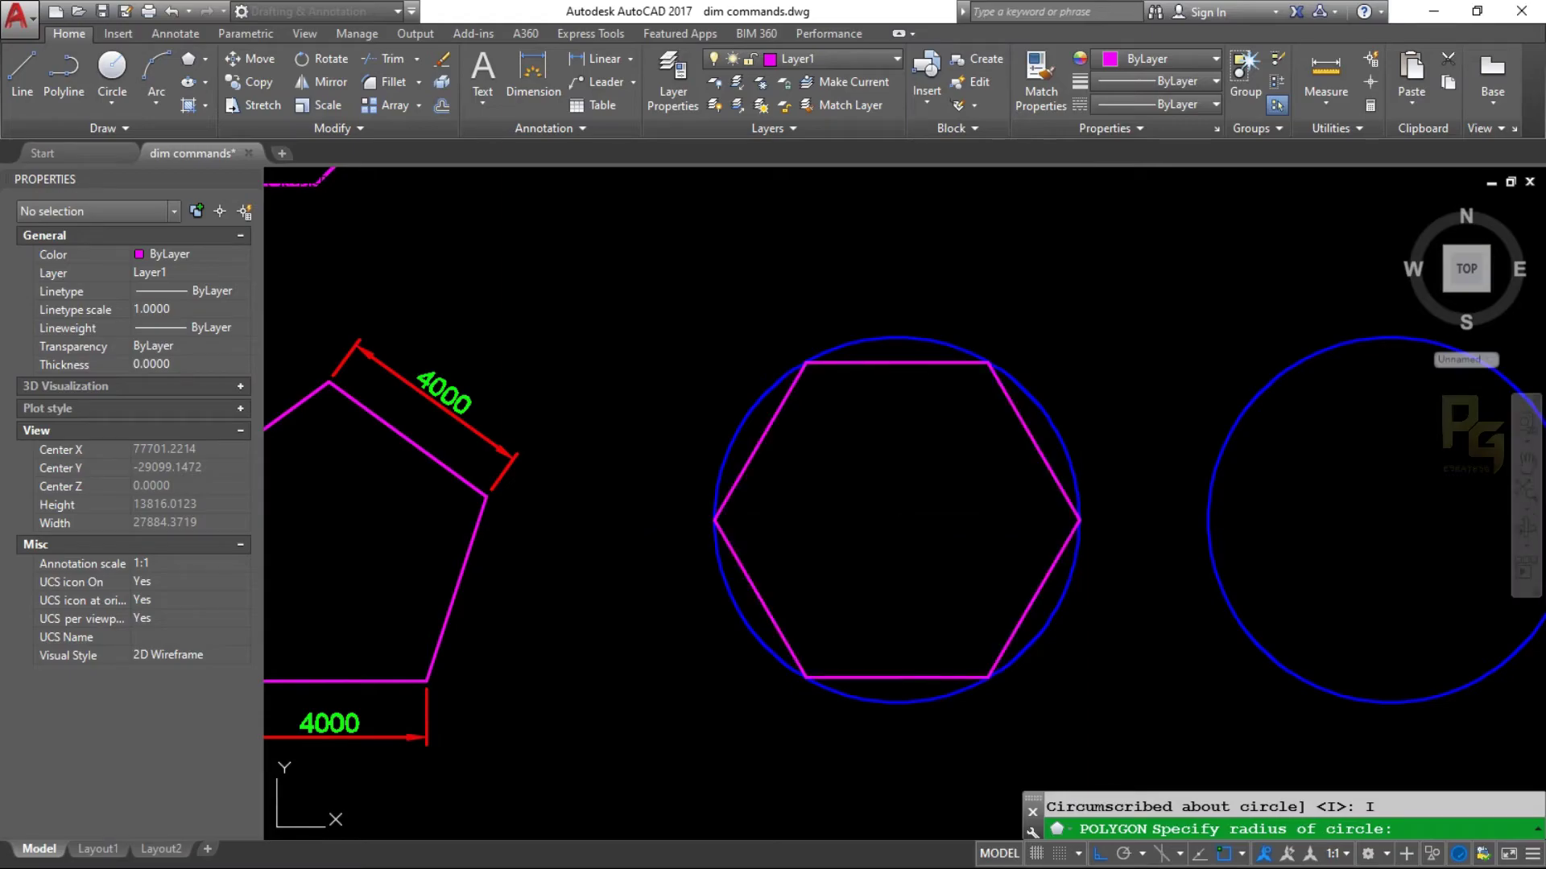
- Draw a six-sided polygon on the right circle's centre, Circumscribed about circle, touching its edge
{"action": "middle_click_drag", "start_coordinate": [1163, 534], "coordinate": [845, 531]}
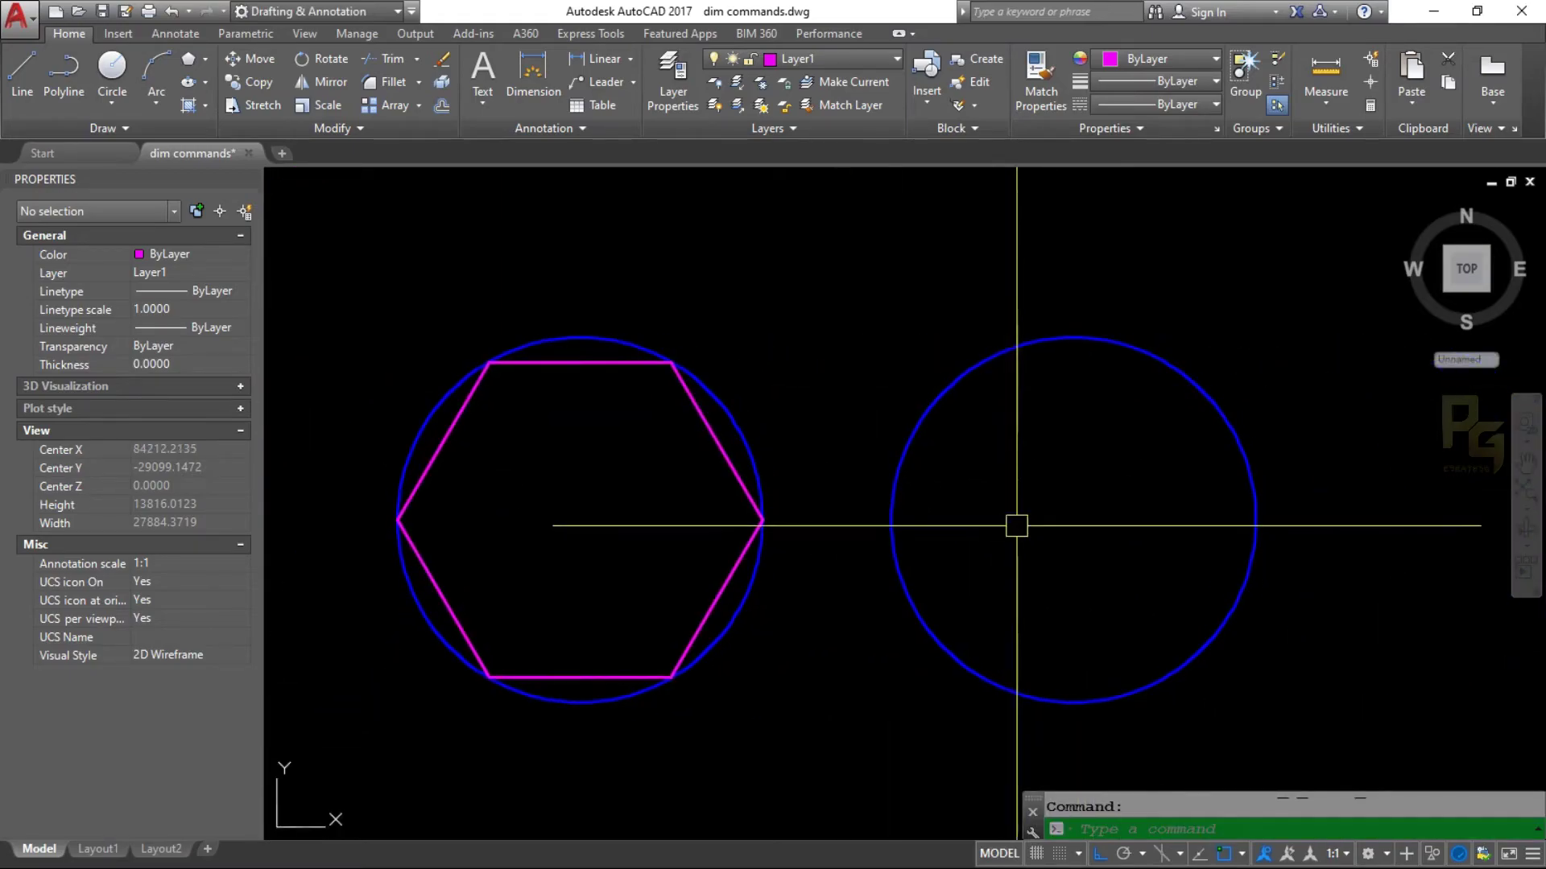
{"action": "key", "text": "Return"}
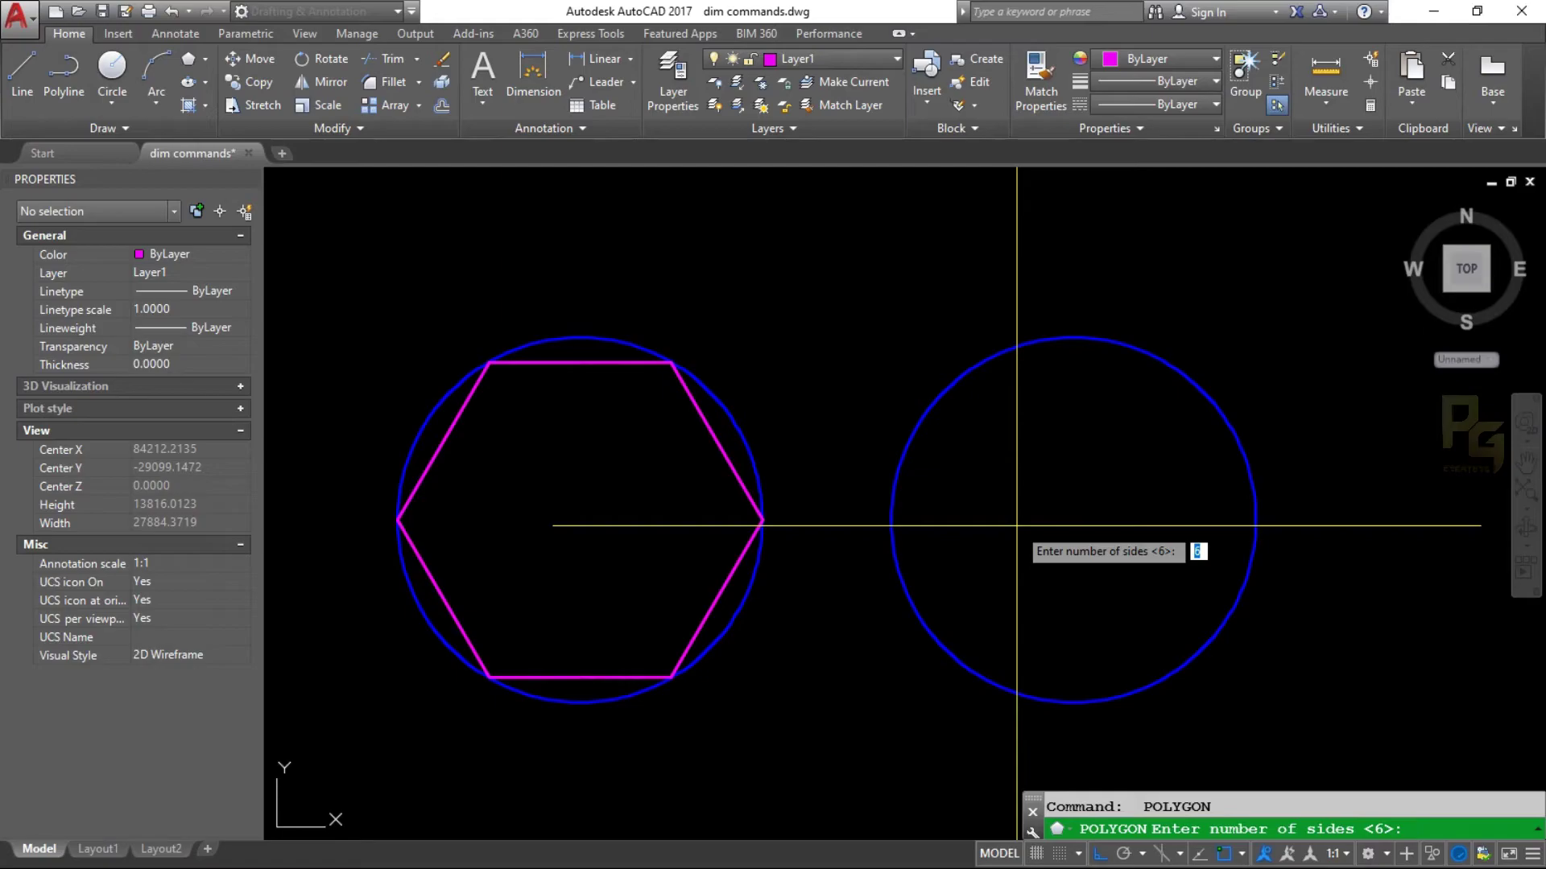
{"action": "key", "text": "Return"}
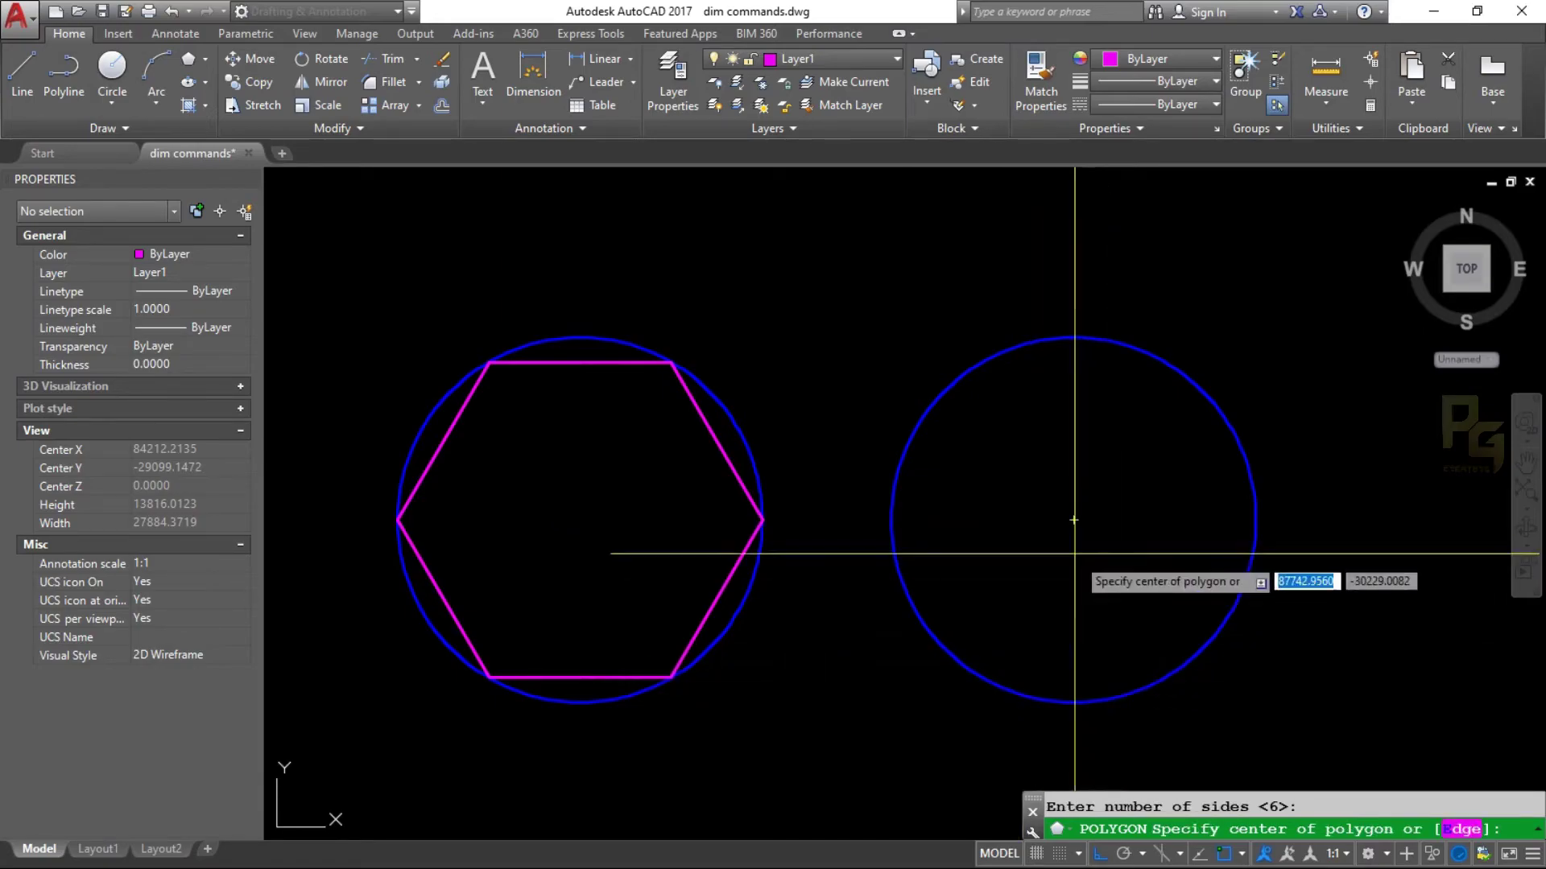
{"action": "left_click", "coordinate": [1074, 528]}
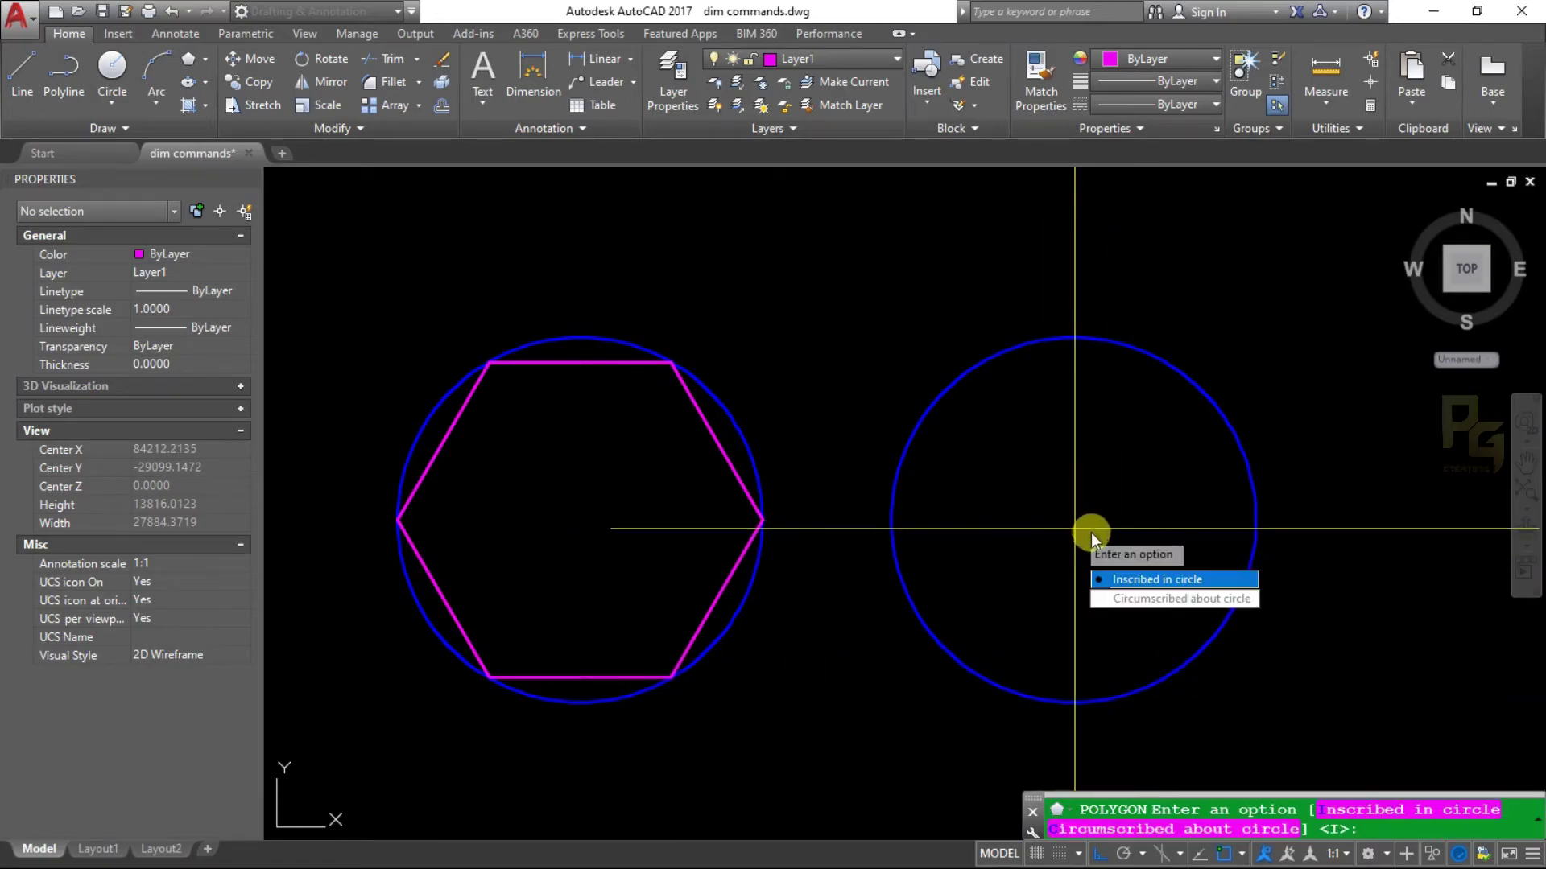
{"action": "left_click", "coordinate": [1156, 600]}
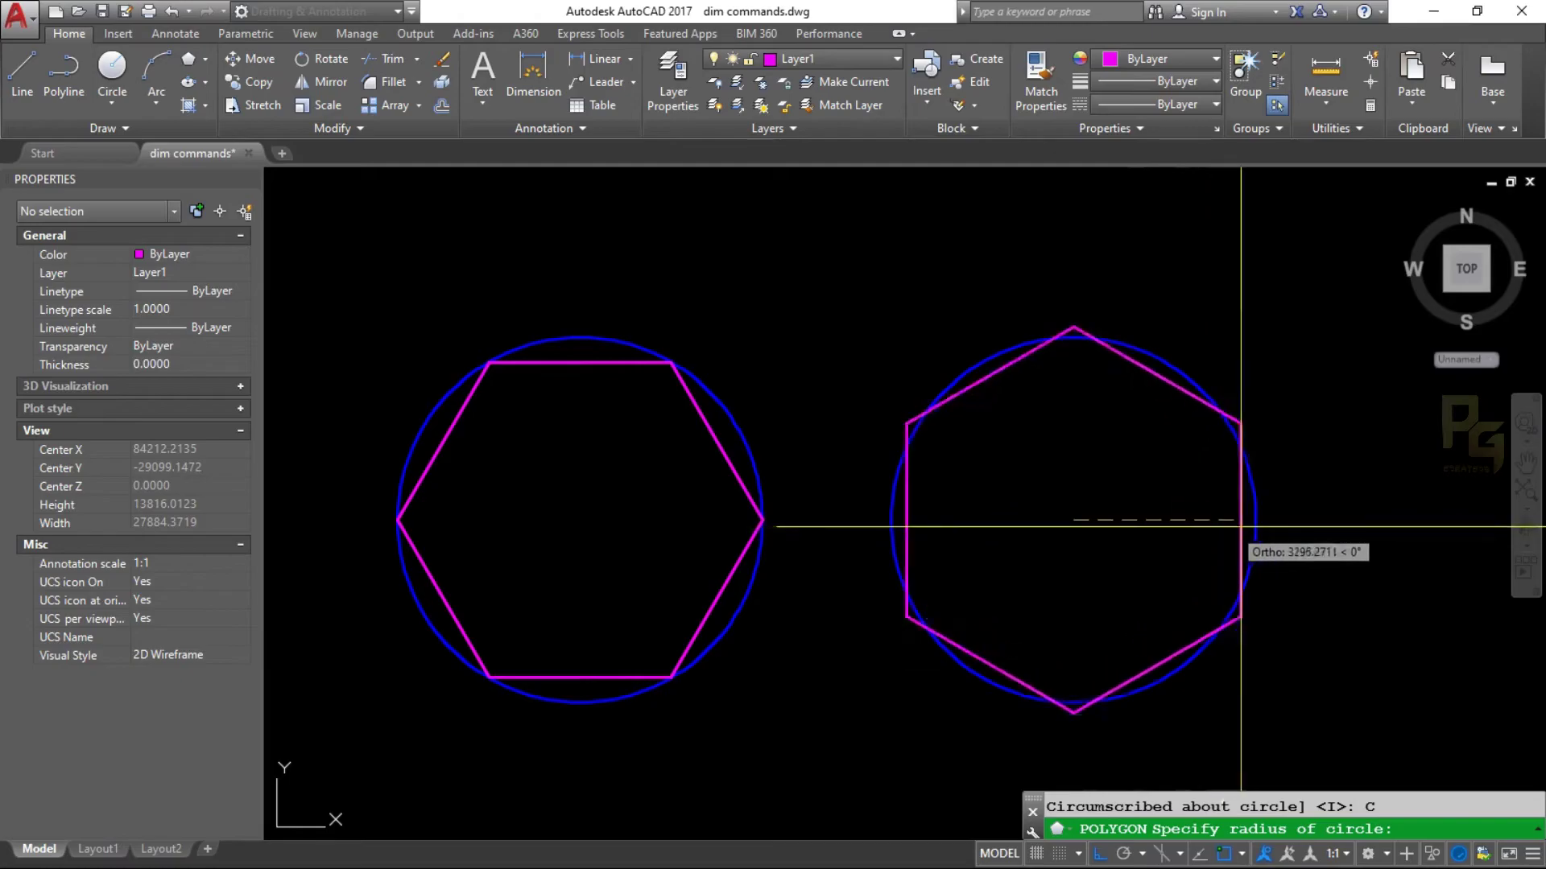
{"action": "left_click", "coordinate": [1255, 520]}
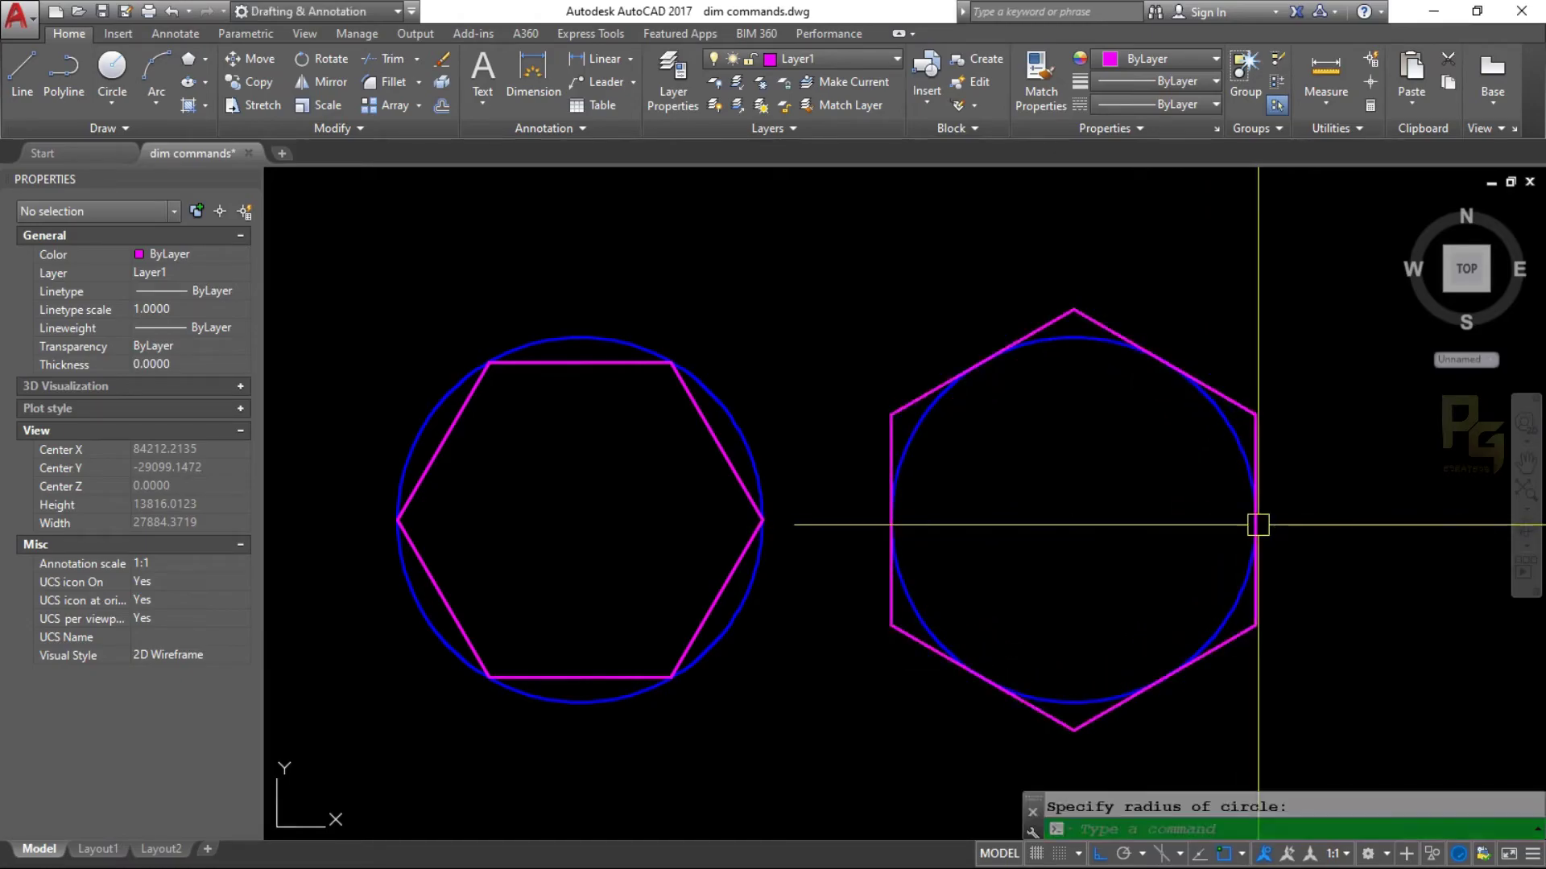
{"action": "type", "text": "p"}
{"action": "key", "text": "Return"}
{"action": "mouse_move", "coordinate": [1015, 503]}
{"action": "left_mouse_down"}
{"action": "mouse_move", "coordinate": [1172, 510]}
{"action": "mouse_move", "coordinate": [1098, 476]}
{"action": "mouse_move", "coordinate": [785, 535]}
{"action": "left_mouse_up"}
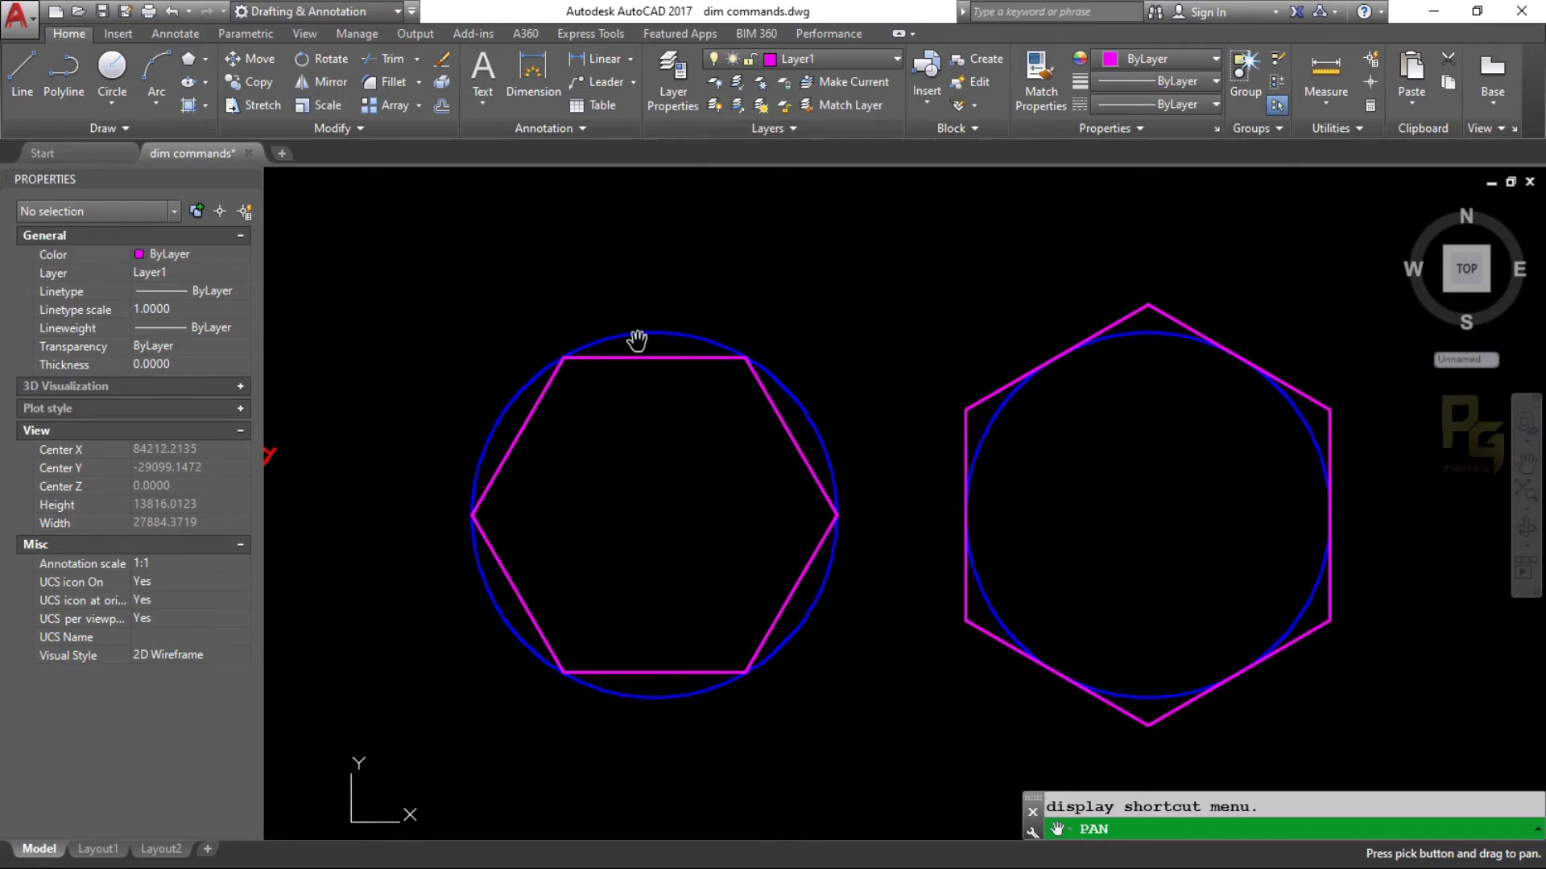
{"action": "scroll", "coordinate": [595, 358], "scroll_direction": "up", "scroll_amount": 2}
{"action": "left_click_drag", "start_coordinate": [733, 518], "coordinate": [738, 486]}
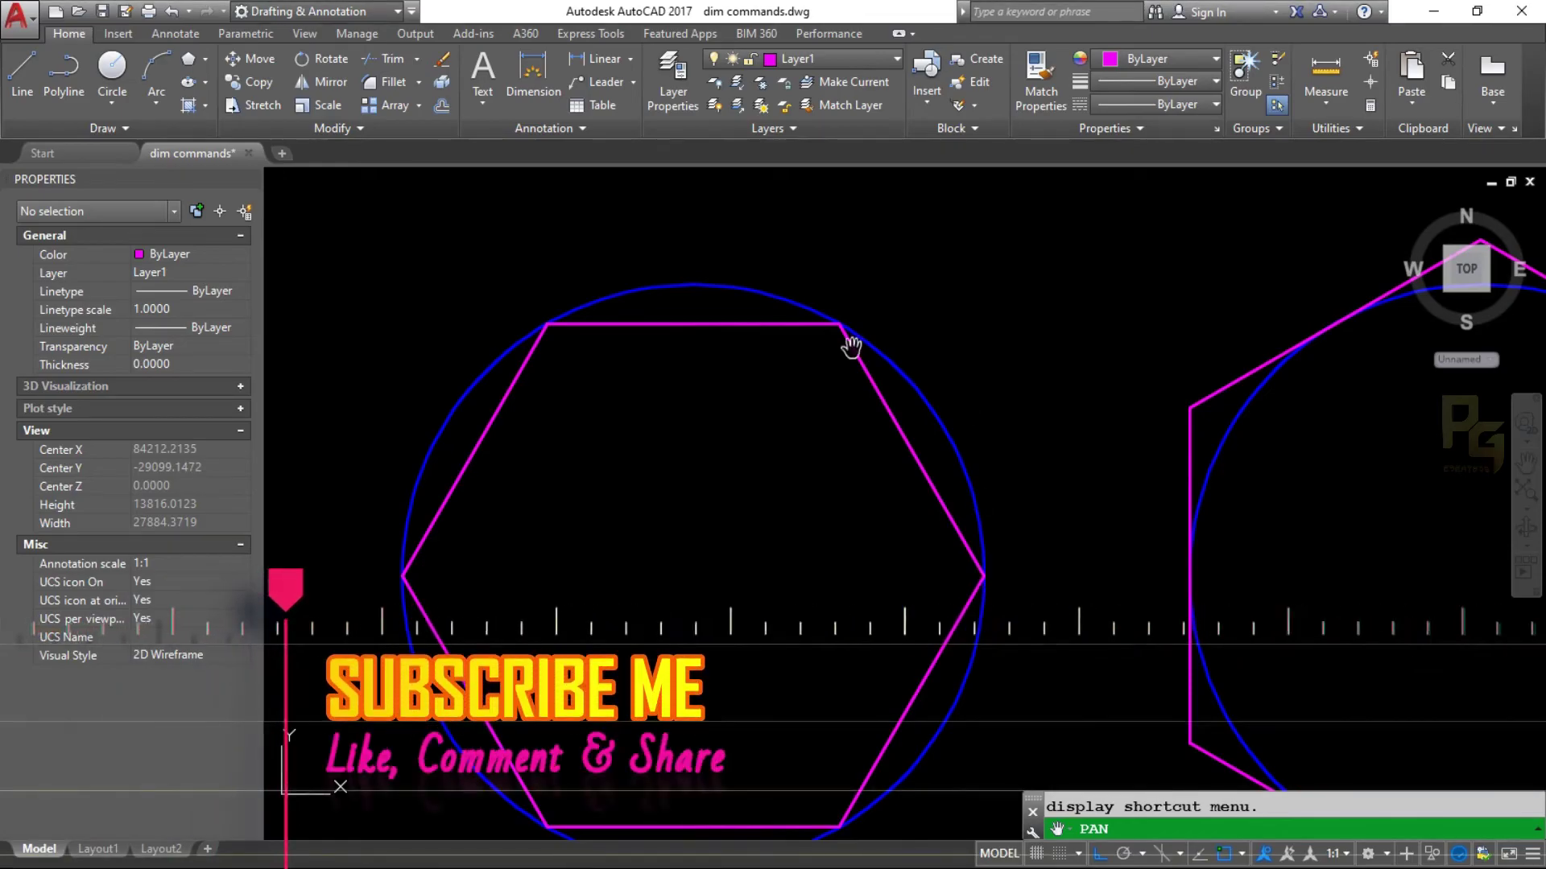
{"action": "left_click_drag", "start_coordinate": [425, 590], "coordinate": [422, 537]}
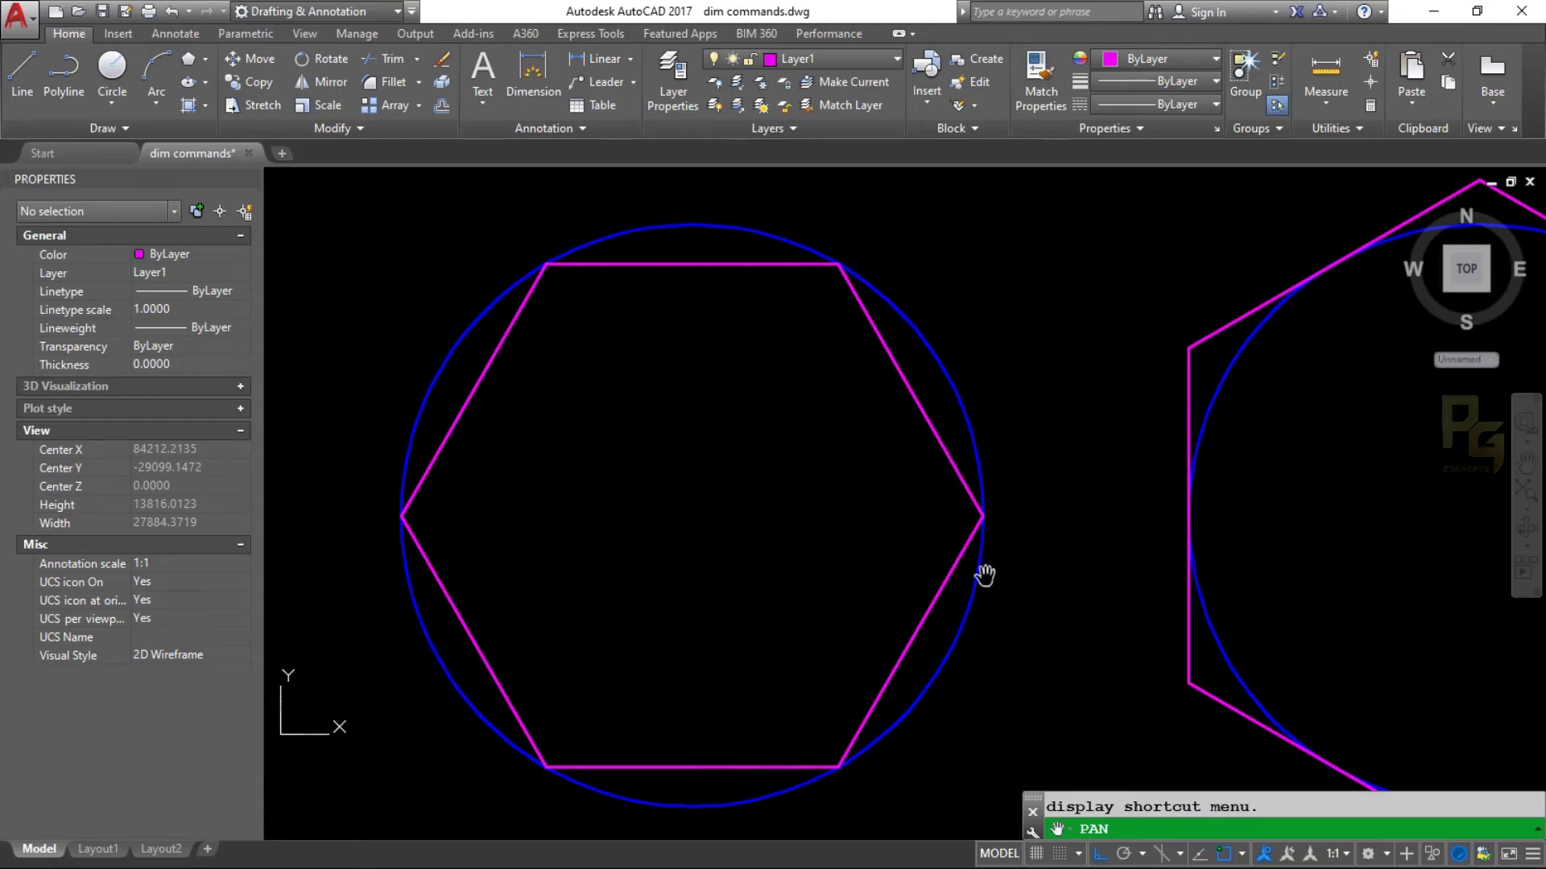
{"action": "mouse_move", "coordinate": [959, 564]}
{"action": "left_mouse_down"}
{"action": "mouse_move", "coordinate": [897, 514]}
{"action": "mouse_move", "coordinate": [805, 587]}
{"action": "mouse_move", "coordinate": [808, 545]}
{"action": "mouse_move", "coordinate": [680, 564]}
{"action": "left_mouse_up"}
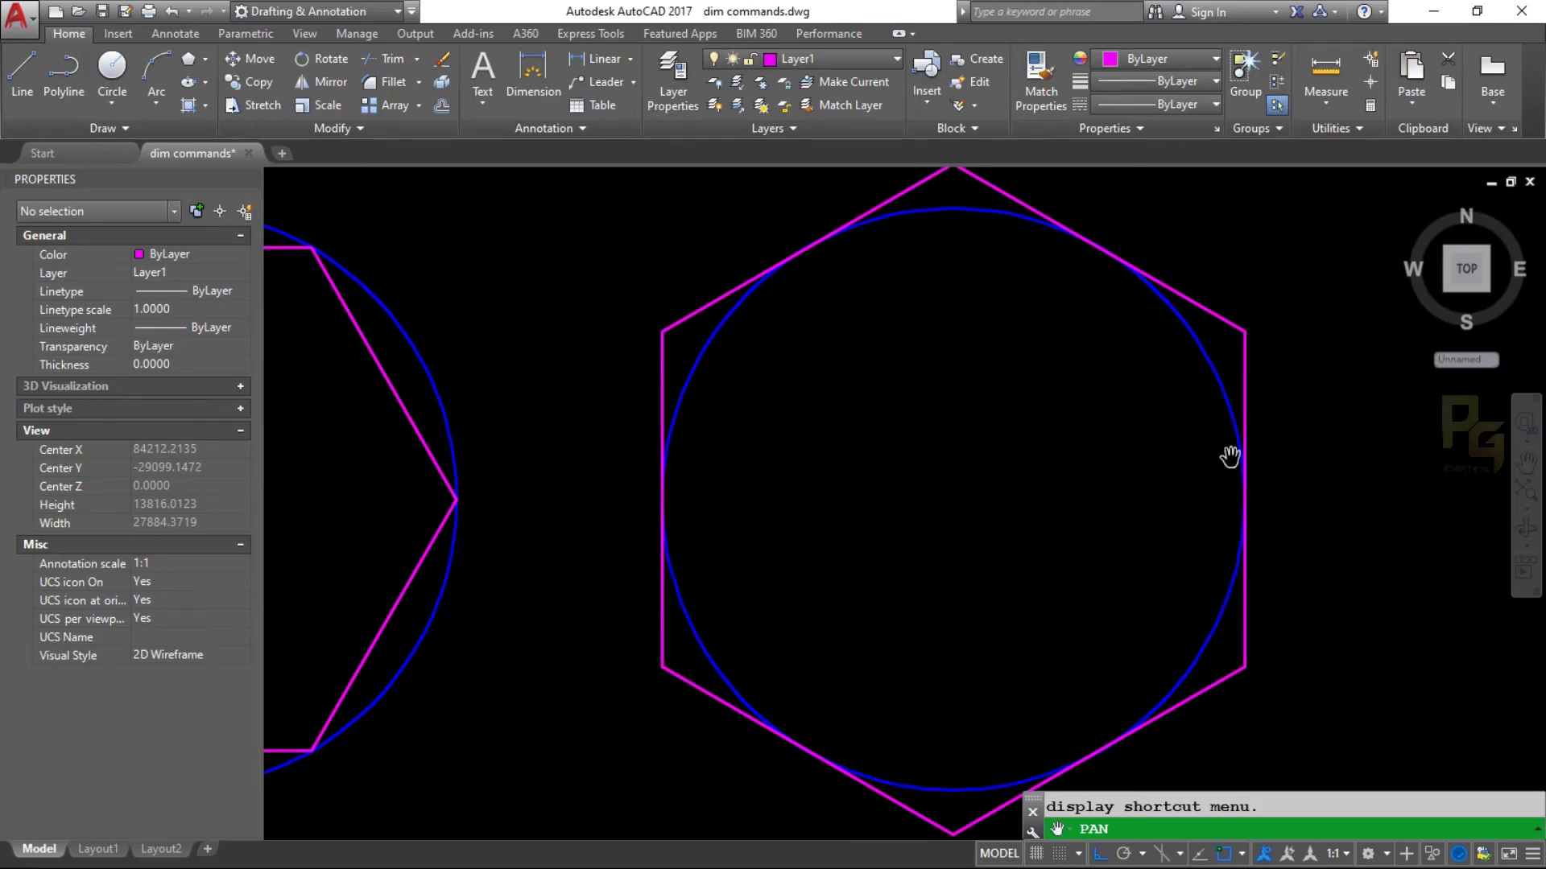
{"action": "scroll", "coordinate": [1242, 473], "scroll_direction": "up", "scroll_amount": 2}
{"action": "scroll", "coordinate": [1248, 506], "scroll_direction": "down", "scroll_amount": 2}
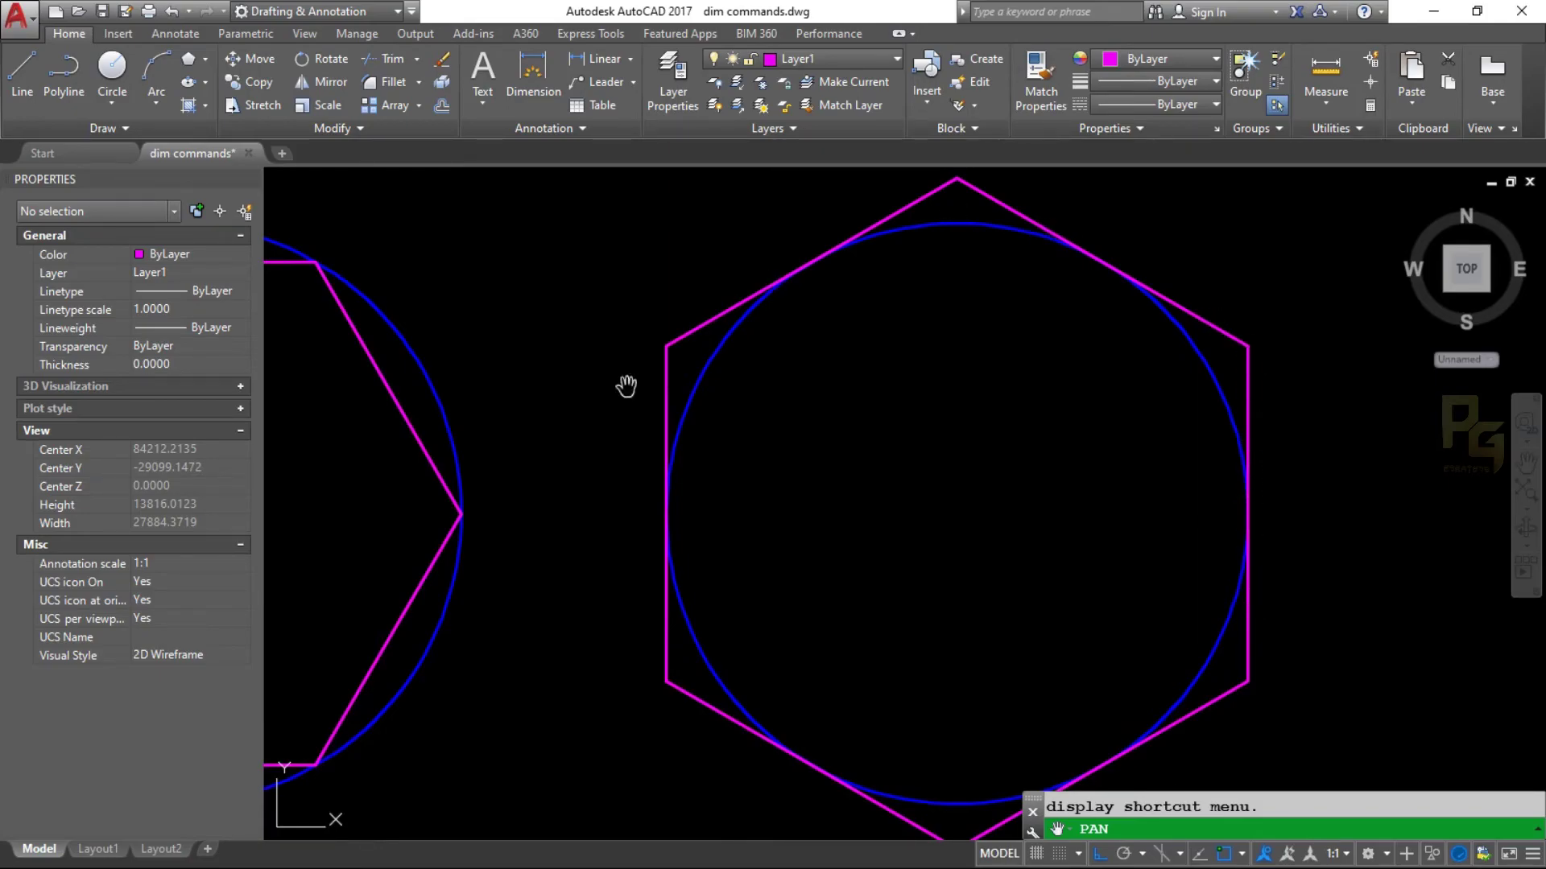
{"action": "scroll", "coordinate": [931, 508], "scroll_direction": "down", "scroll_amount": 1}
{"action": "scroll", "coordinate": [963, 517], "scroll_direction": "down", "scroll_amount": 2}
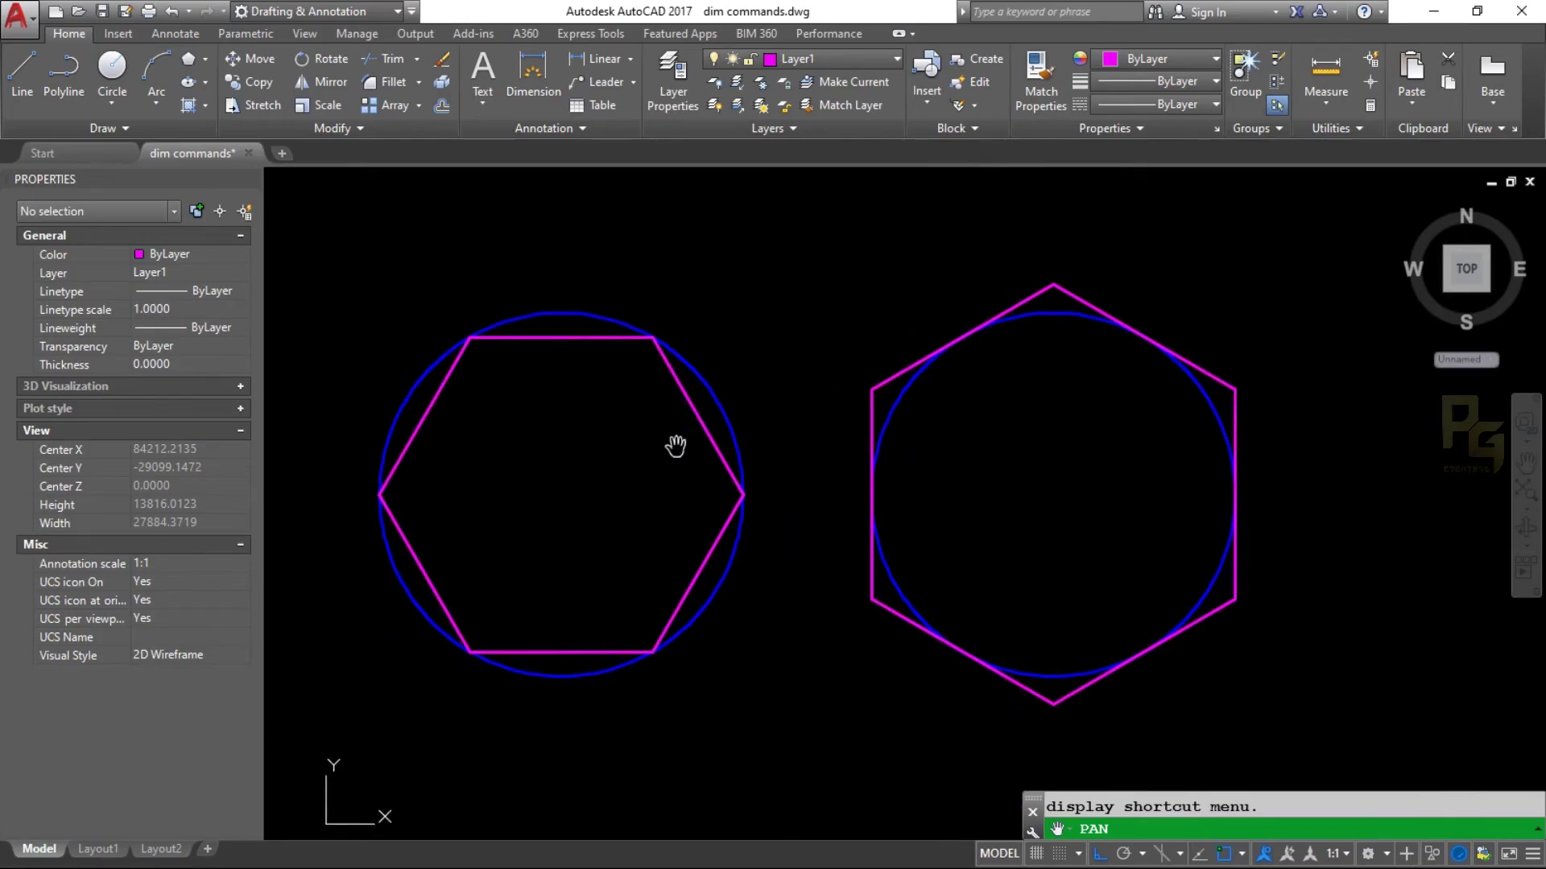
- Copy the left inscribed hexagon to a spot below the circles
{"action": "key", "text": "Escape"}
{"action": "left_click", "coordinate": [697, 416]}
{"action": "type", "text": "co"}
{"action": "key", "text": "Return"}
{"action": "left_click", "coordinate": [801, 503]}
{"action": "scroll", "coordinate": [837, 386], "scroll_direction": "down", "scroll_amount": 2}
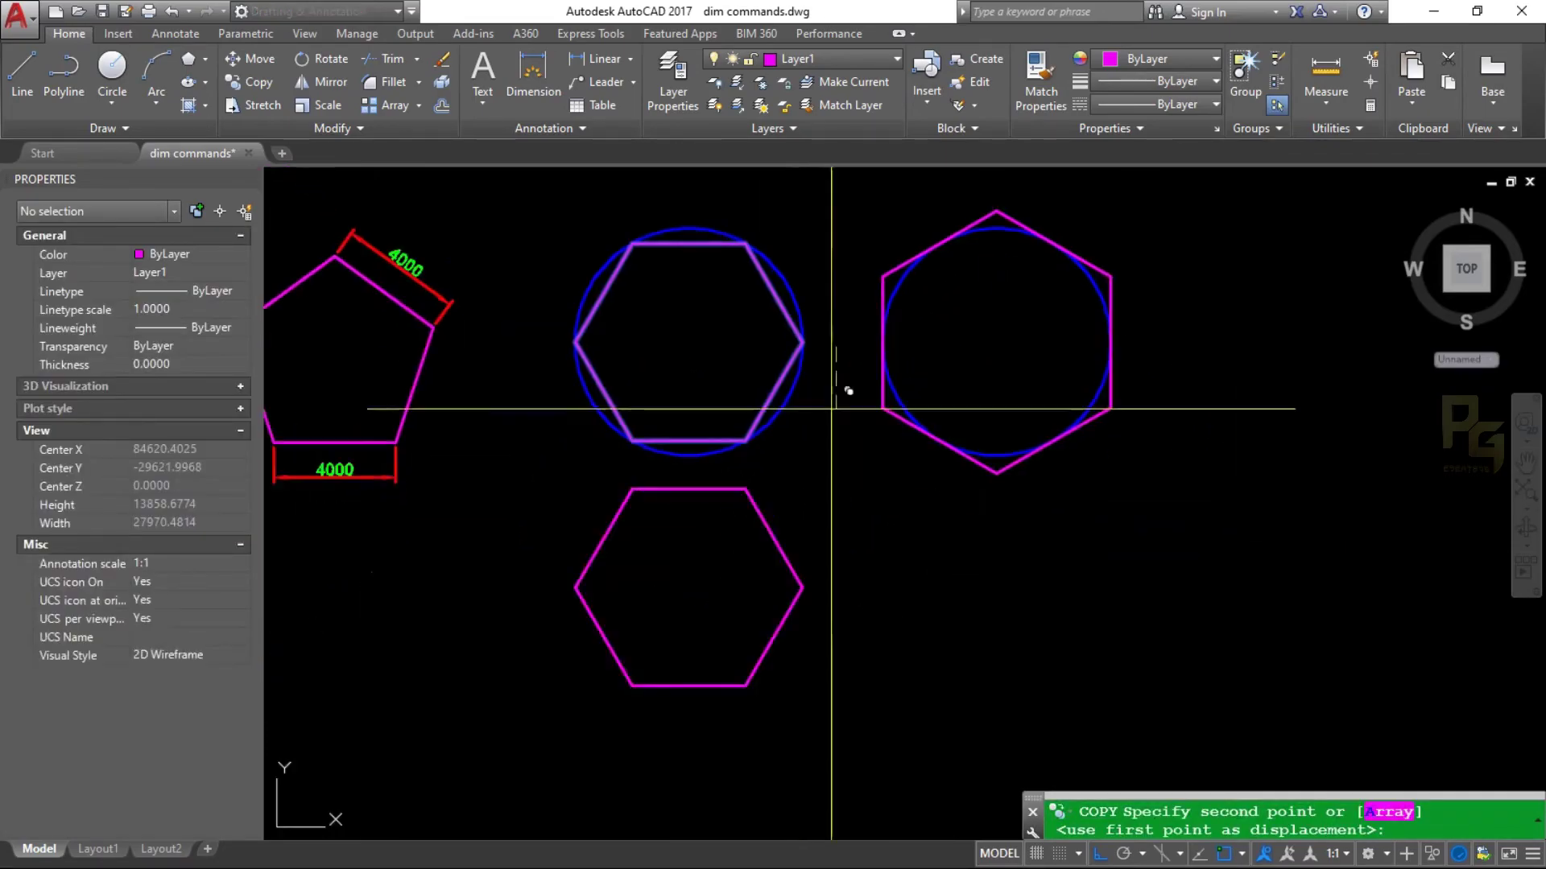
{"action": "left_click", "coordinate": [842, 628]}
{"action": "key", "text": "Return"}
- Copy the right hexagon onto the lower copy's centre so the two overlap
{"action": "left_click", "coordinate": [993, 475]}
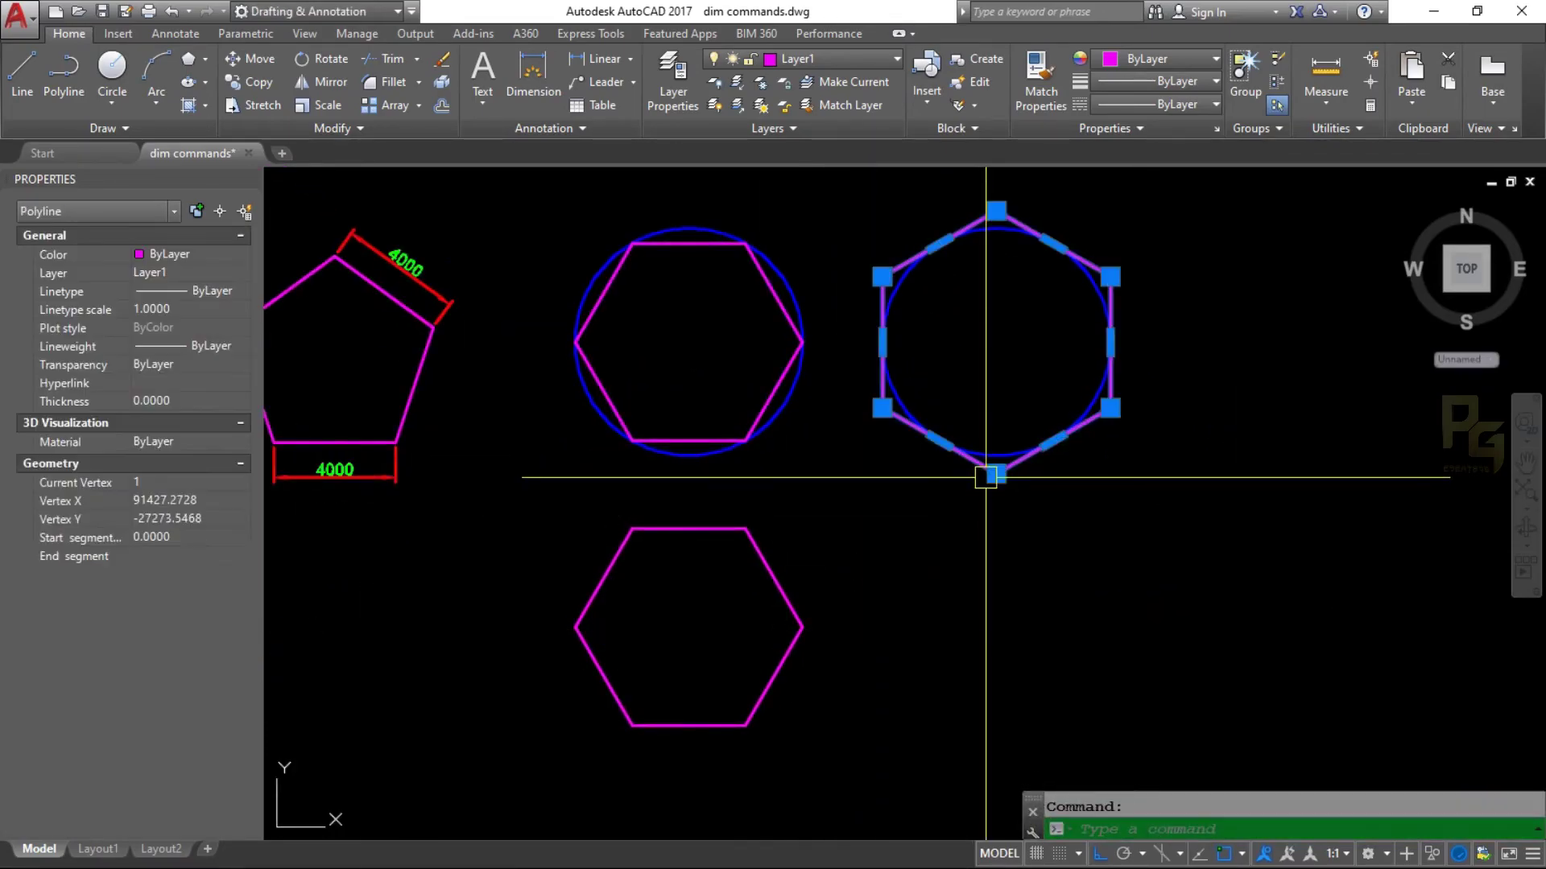
{"action": "type", "text": "co"}
{"action": "key", "text": "Return"}
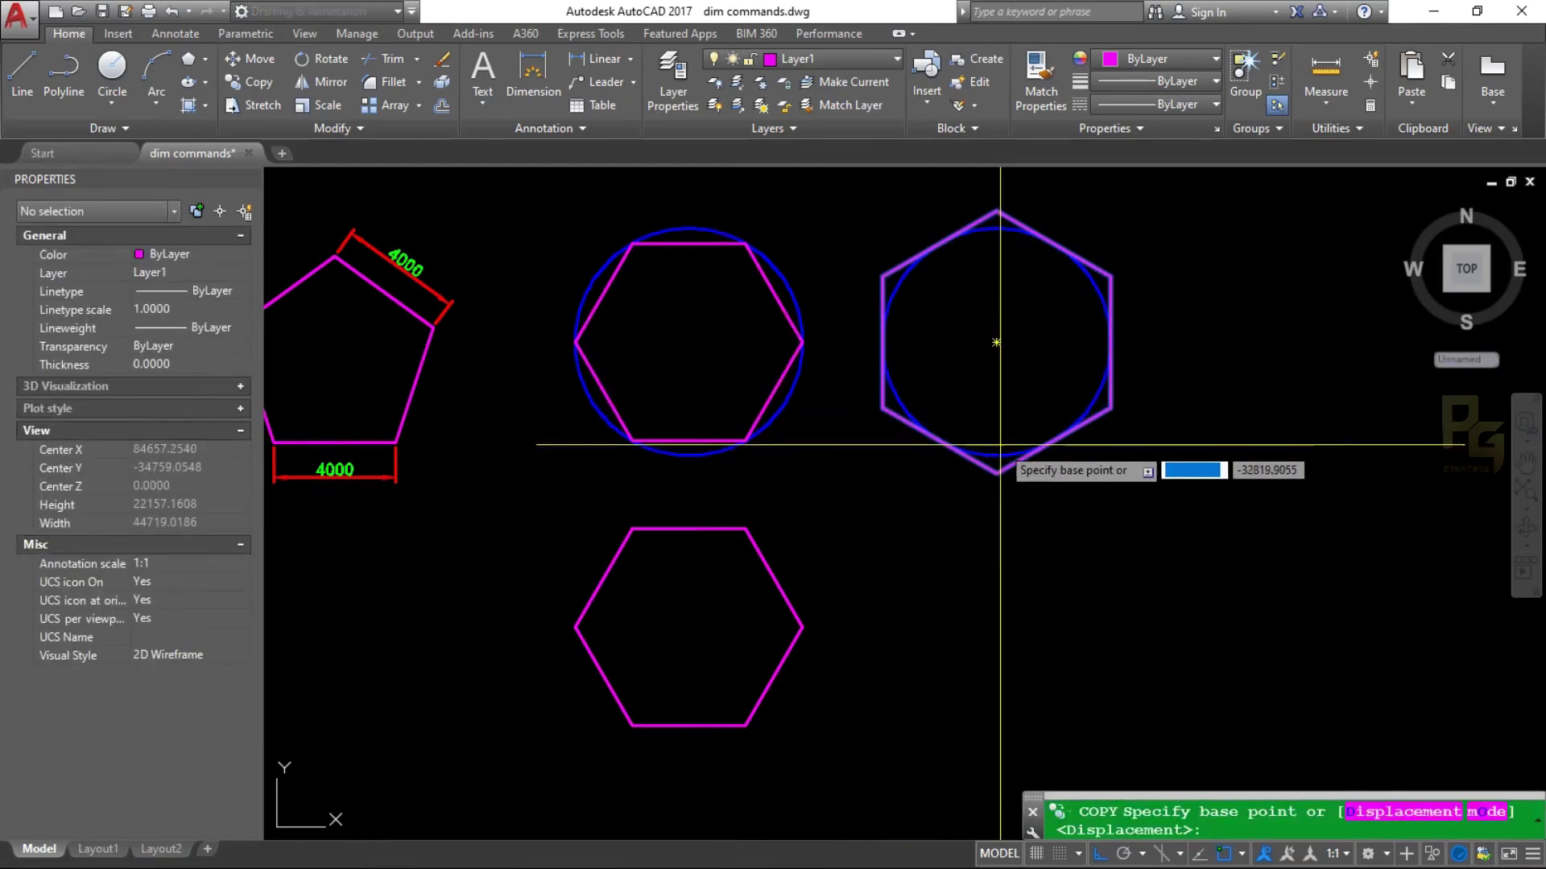
{"action": "left_click", "coordinate": [996, 342]}
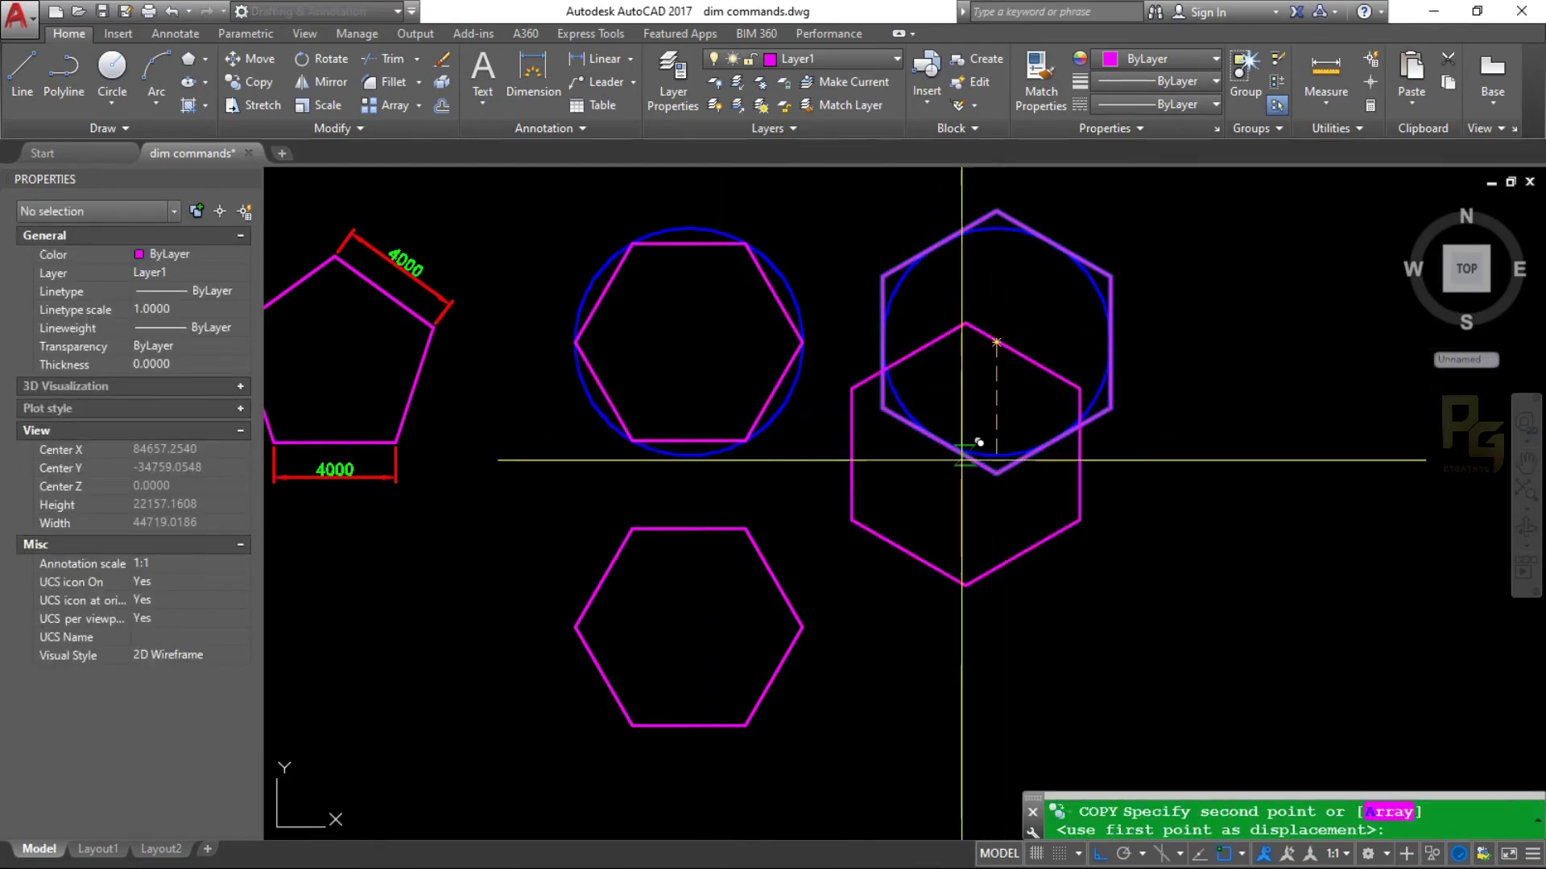
{"action": "left_click", "coordinate": [689, 627]}
{"action": "key", "text": "Return"}
- Pan and zoom until the pentagon, circle-hexagon pairs and overlapped hexagons all show
{"action": "scroll", "coordinate": [707, 644], "scroll_direction": "up", "scroll_amount": 2}
{"action": "type", "text": "p"}
{"action": "key", "text": "Return"}
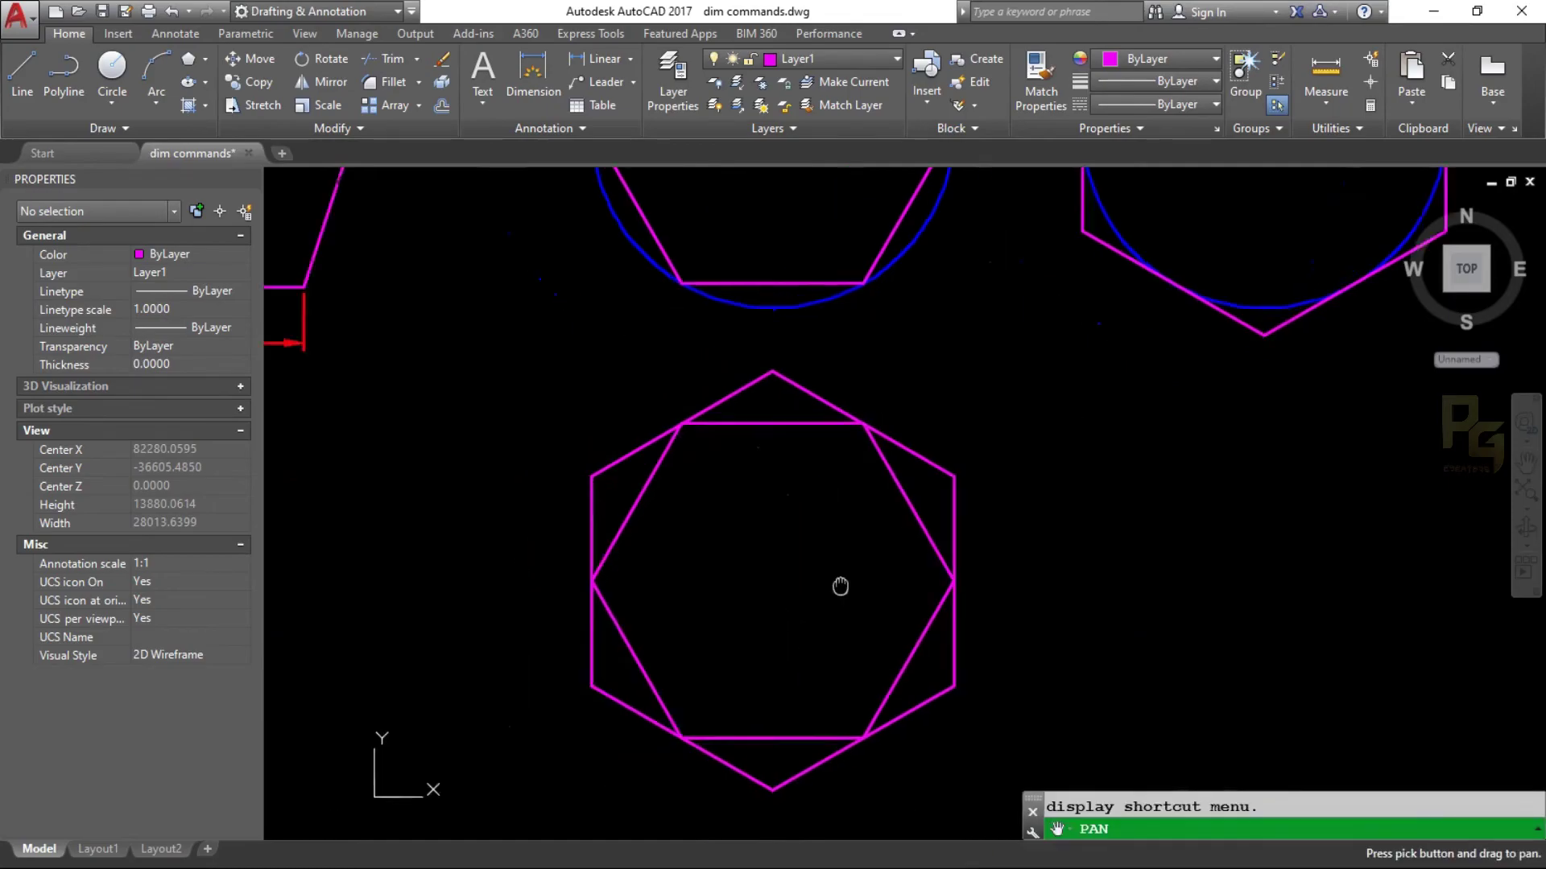
{"action": "scroll", "coordinate": [712, 473], "scroll_direction": "up", "scroll_amount": 3}
{"action": "scroll", "coordinate": [821, 494], "scroll_direction": "down", "scroll_amount": 3}
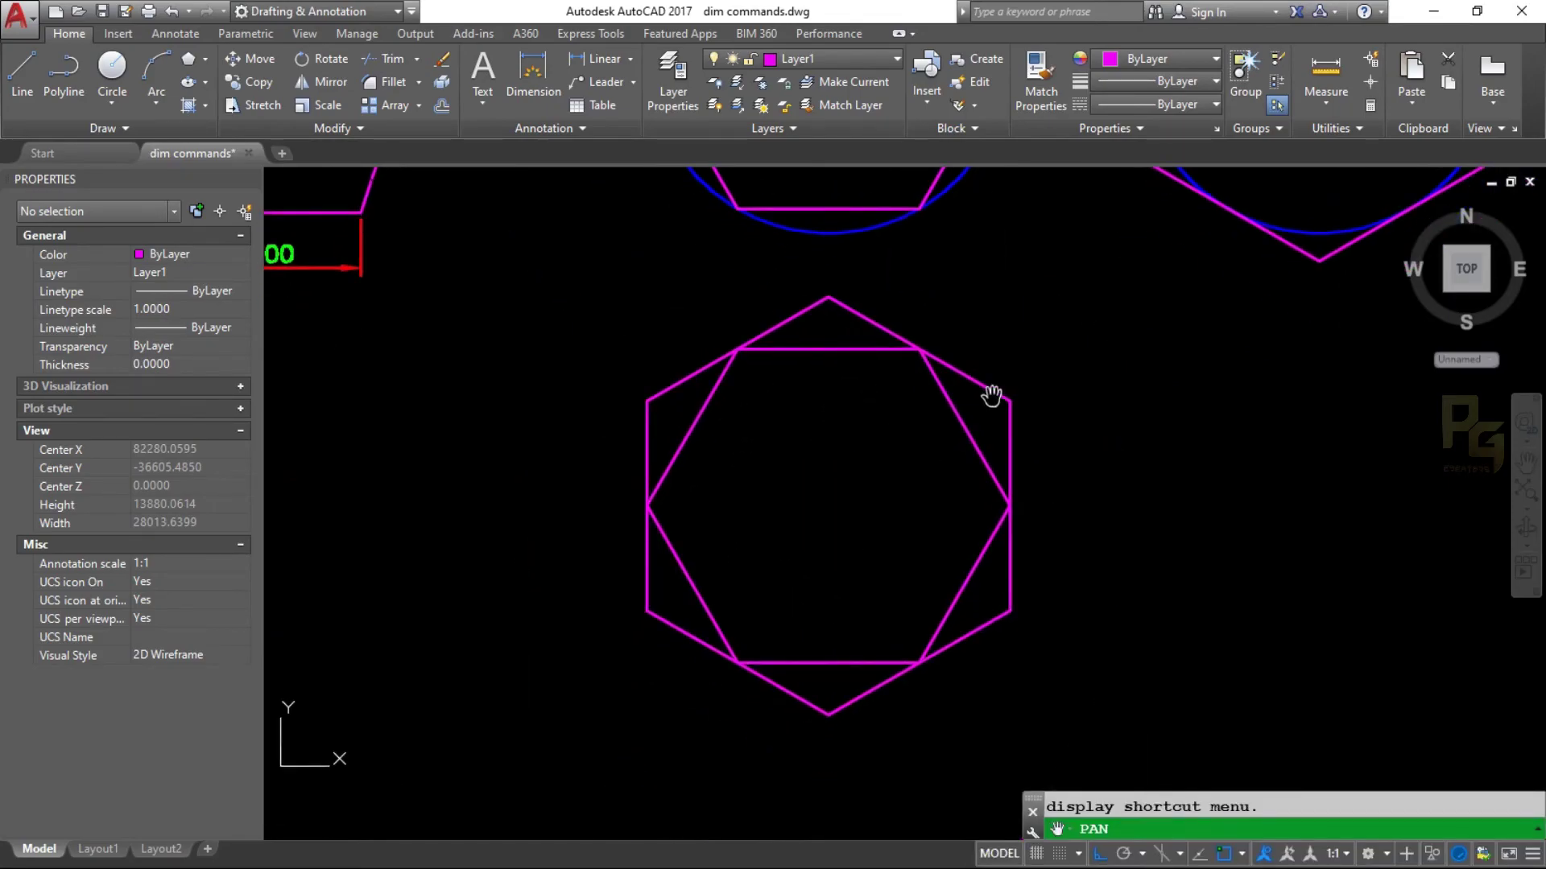
{"action": "key", "text": "Escape"}
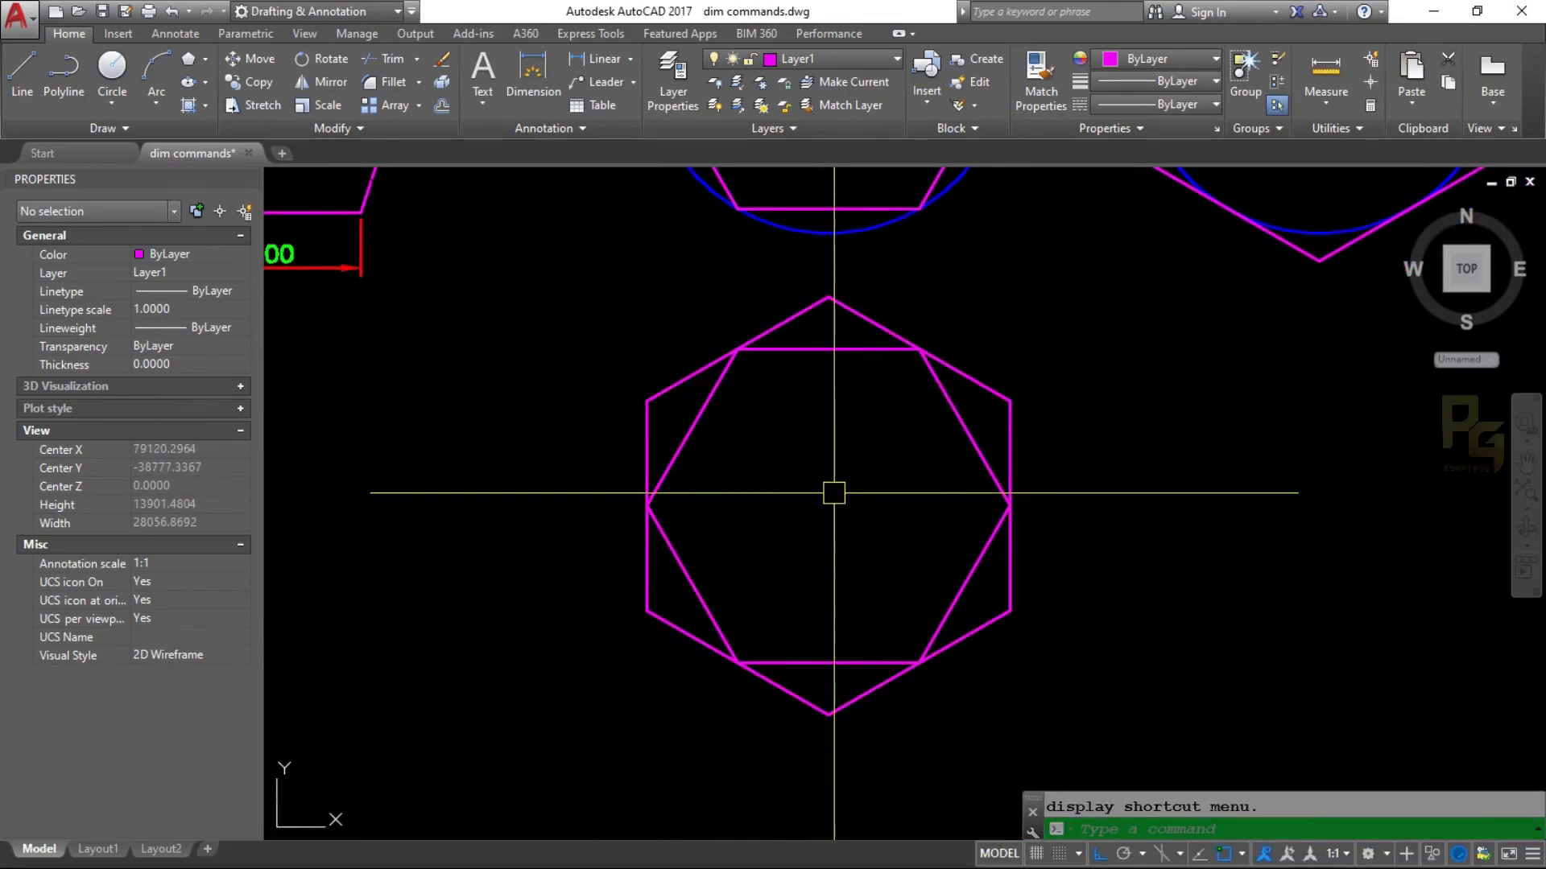
{"action": "key", "text": "Return"}
{"action": "left_click_drag", "start_coordinate": [861, 468], "coordinate": [861, 571]}
{"action": "left_click_drag", "start_coordinate": [907, 448], "coordinate": [902, 556]}
{"action": "scroll", "coordinate": [821, 441], "scroll_direction": "down", "scroll_amount": 3}
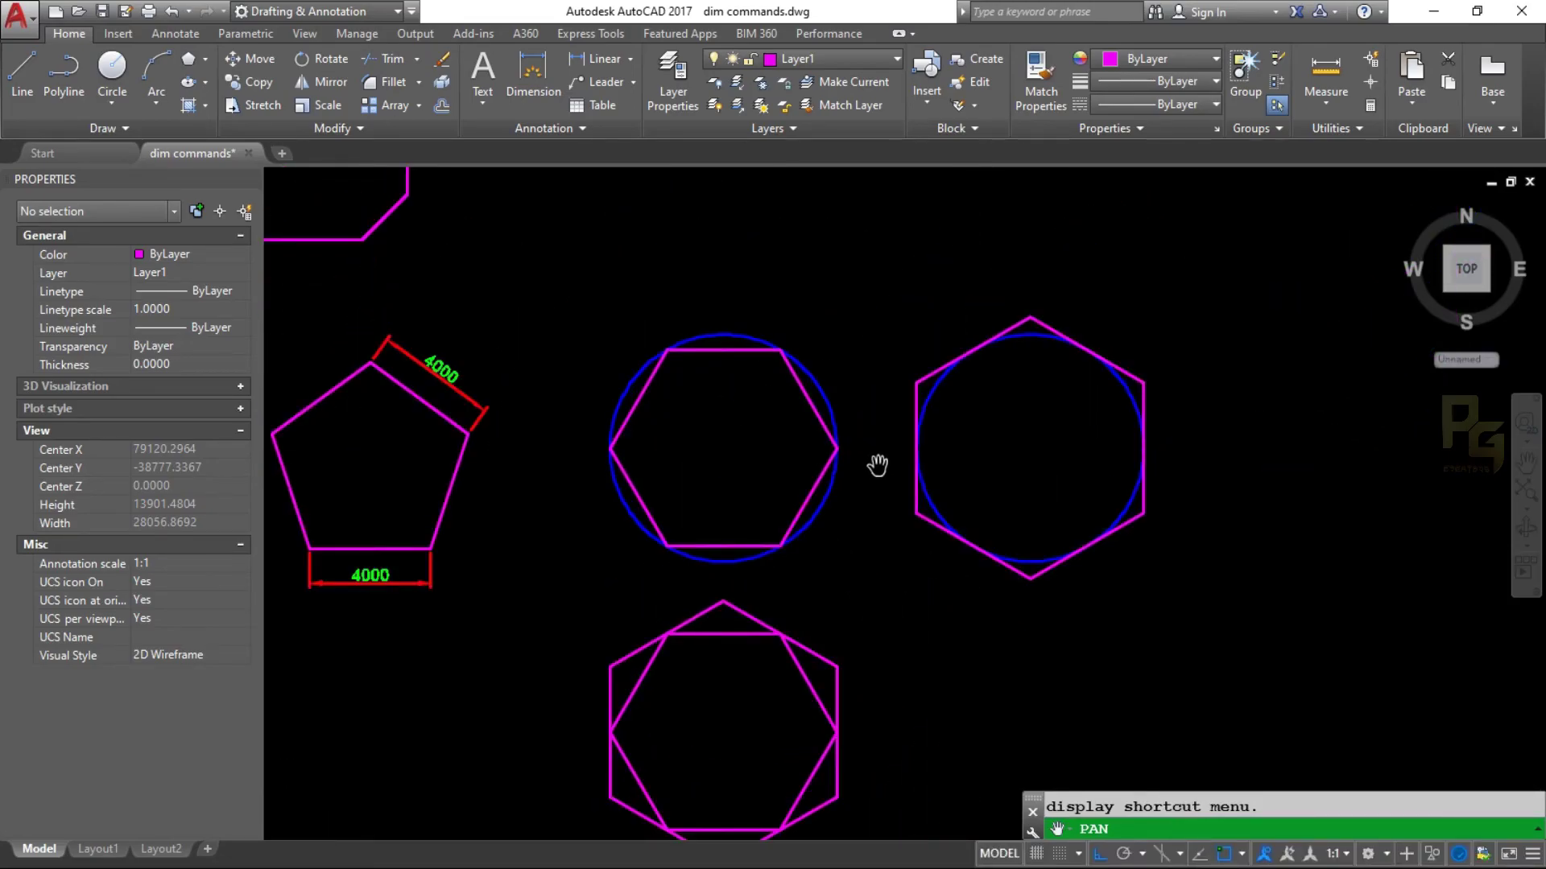
{"action": "left_click_drag", "start_coordinate": [883, 457], "coordinate": [911, 423]}
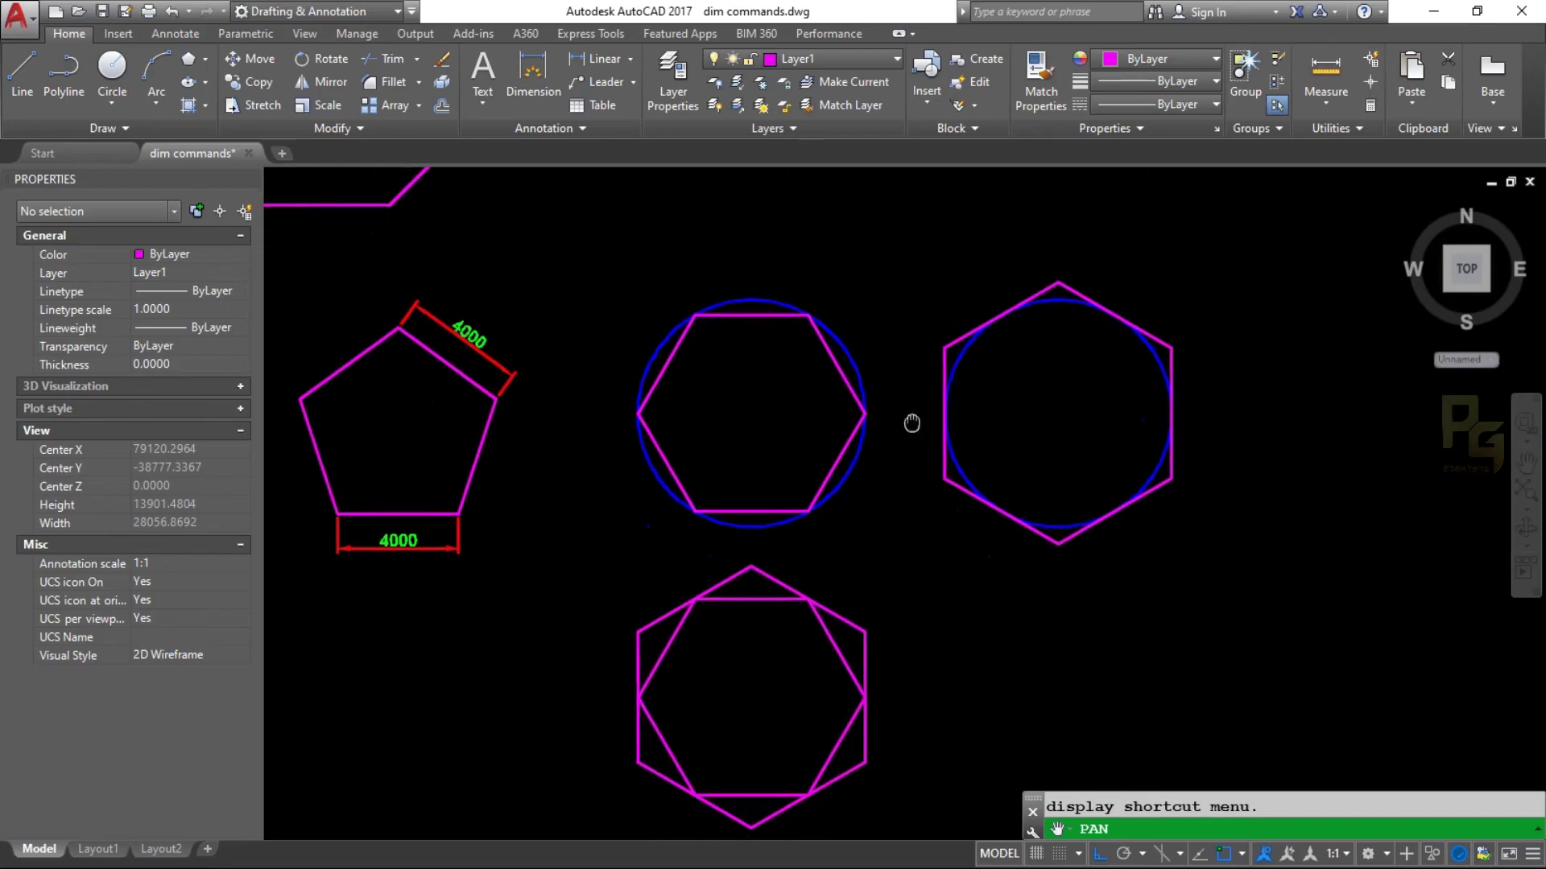
{"action": "left_click_drag", "start_coordinate": [914, 362], "coordinate": [955, 390]}
- Start a 99-sided inscribed polygon centred in empty space beside the hexagons
{"action": "key", "text": "Escape"}
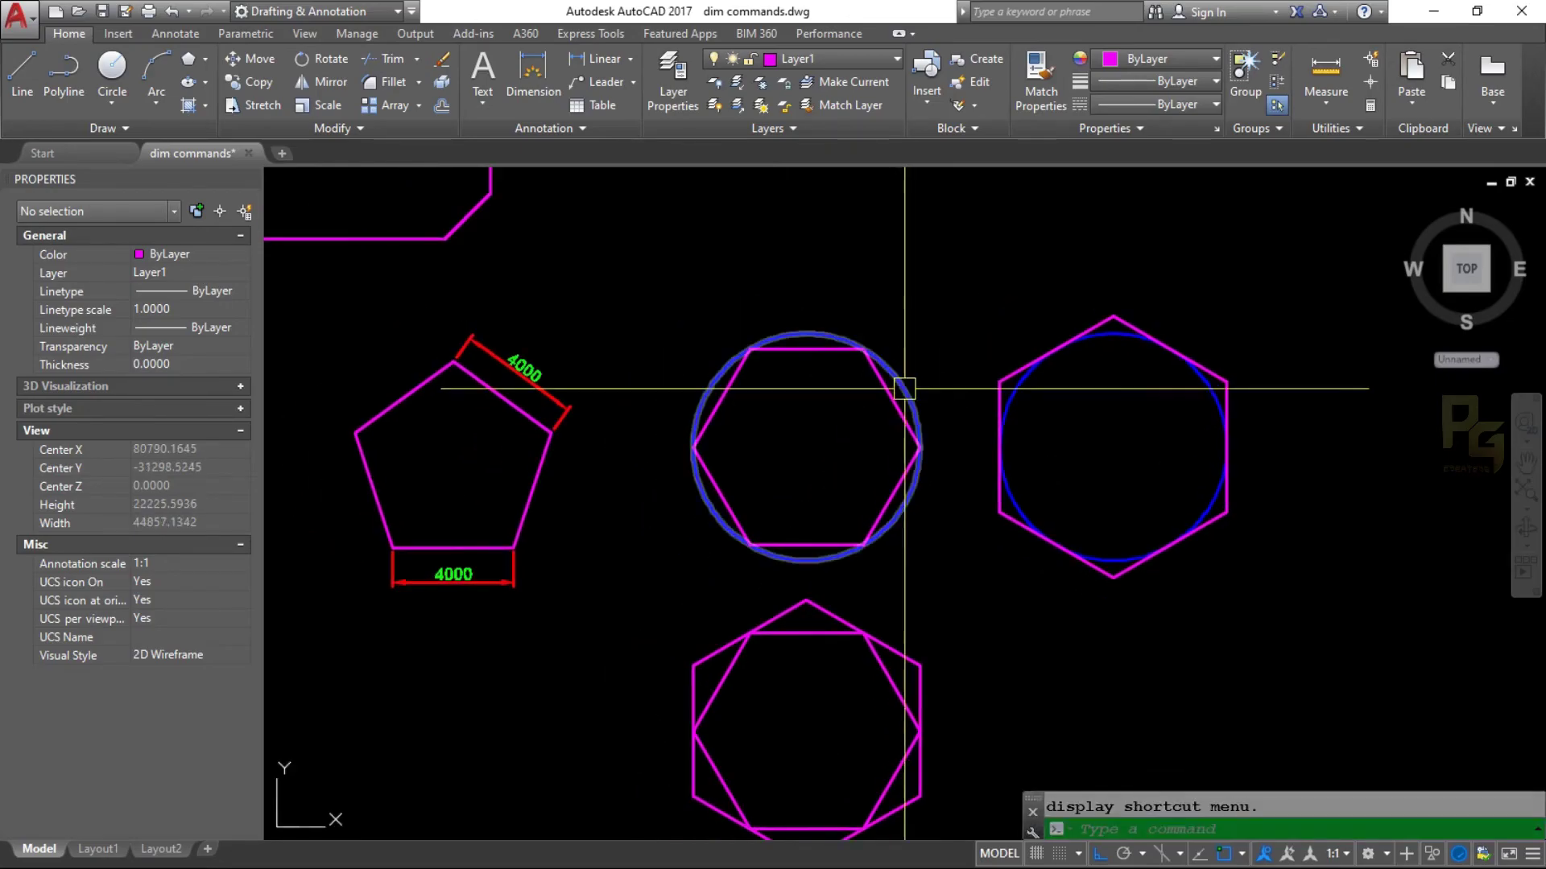
{"action": "middle_click_drag", "start_coordinate": [903, 387], "coordinate": [804, 260]}
{"action": "middle_click_drag", "start_coordinate": [960, 537], "coordinate": [910, 537]}
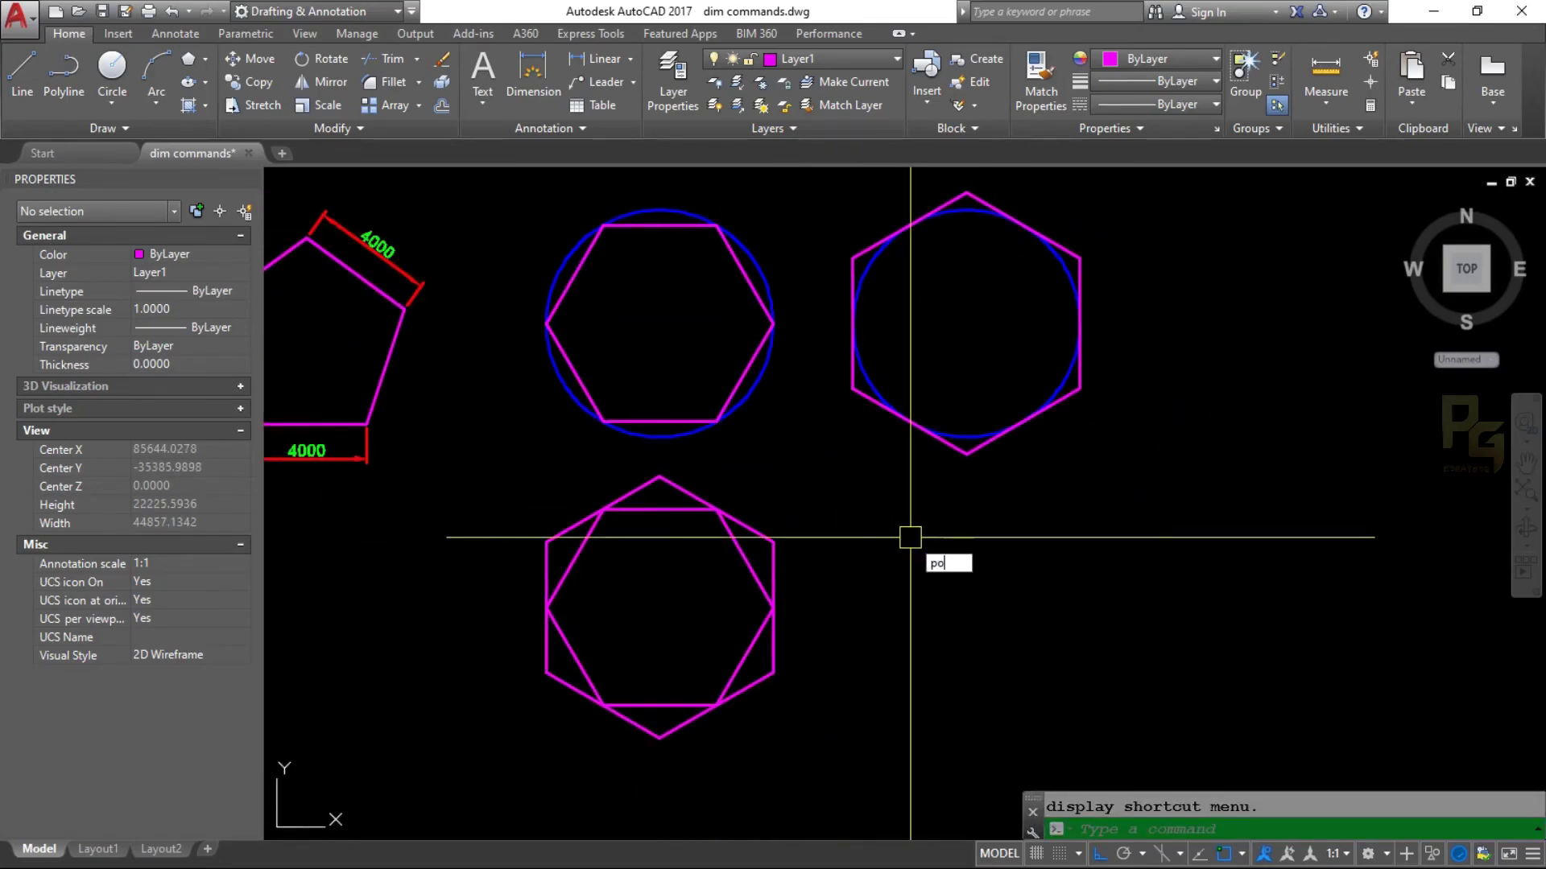
{"action": "type", "text": "l"}
{"action": "key", "text": "Return"}
{"action": "type", "text": "99"}
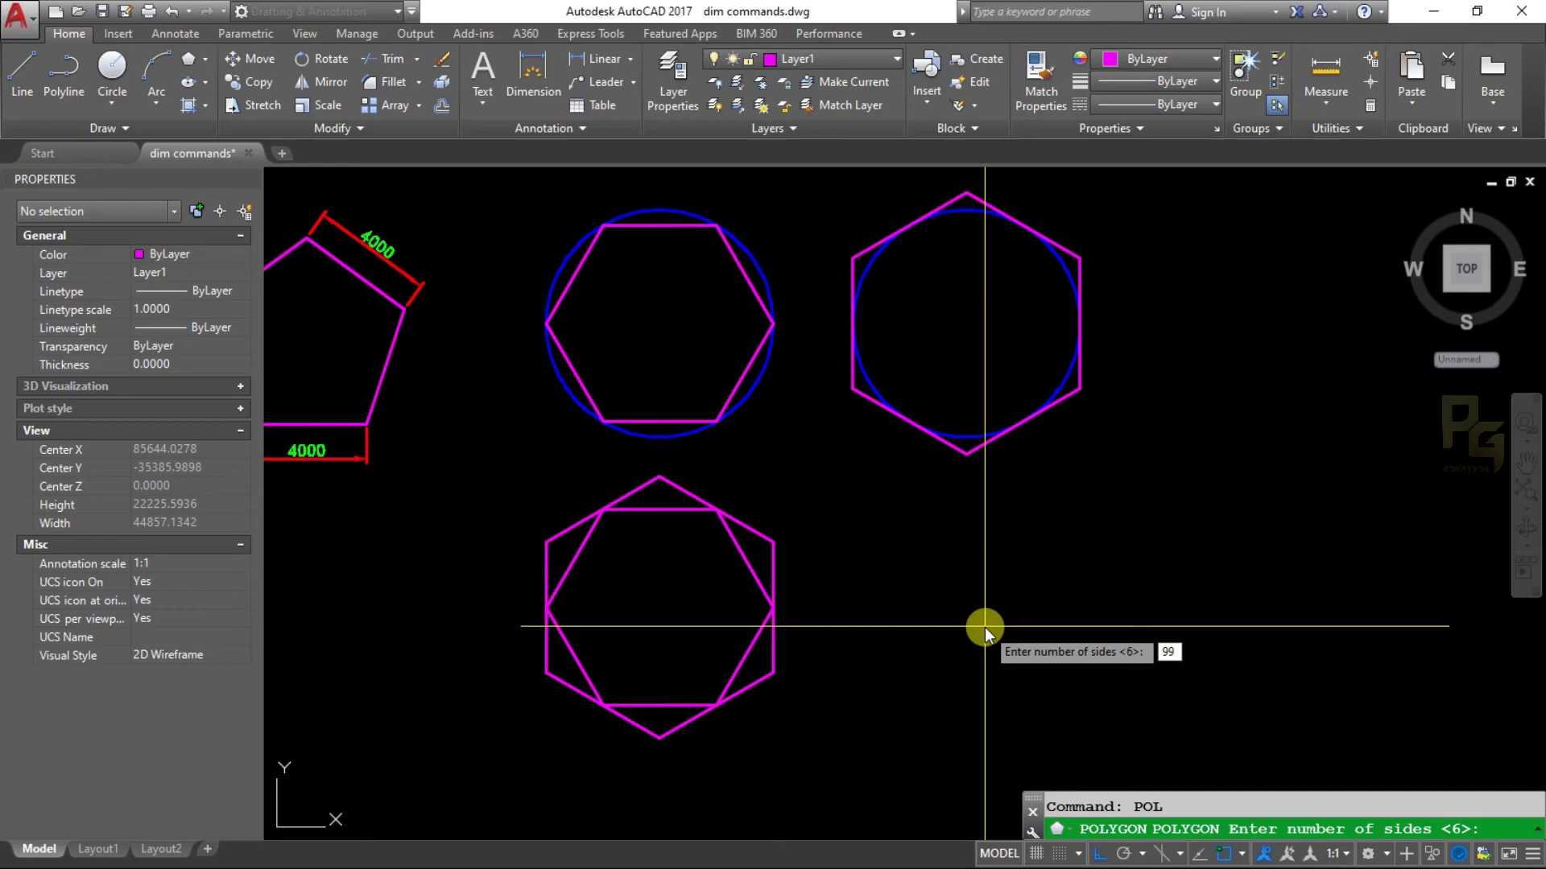
{"action": "key", "text": "Return"}
{"action": "middle_click_drag", "start_coordinate": [984, 626], "coordinate": [765, 502]}
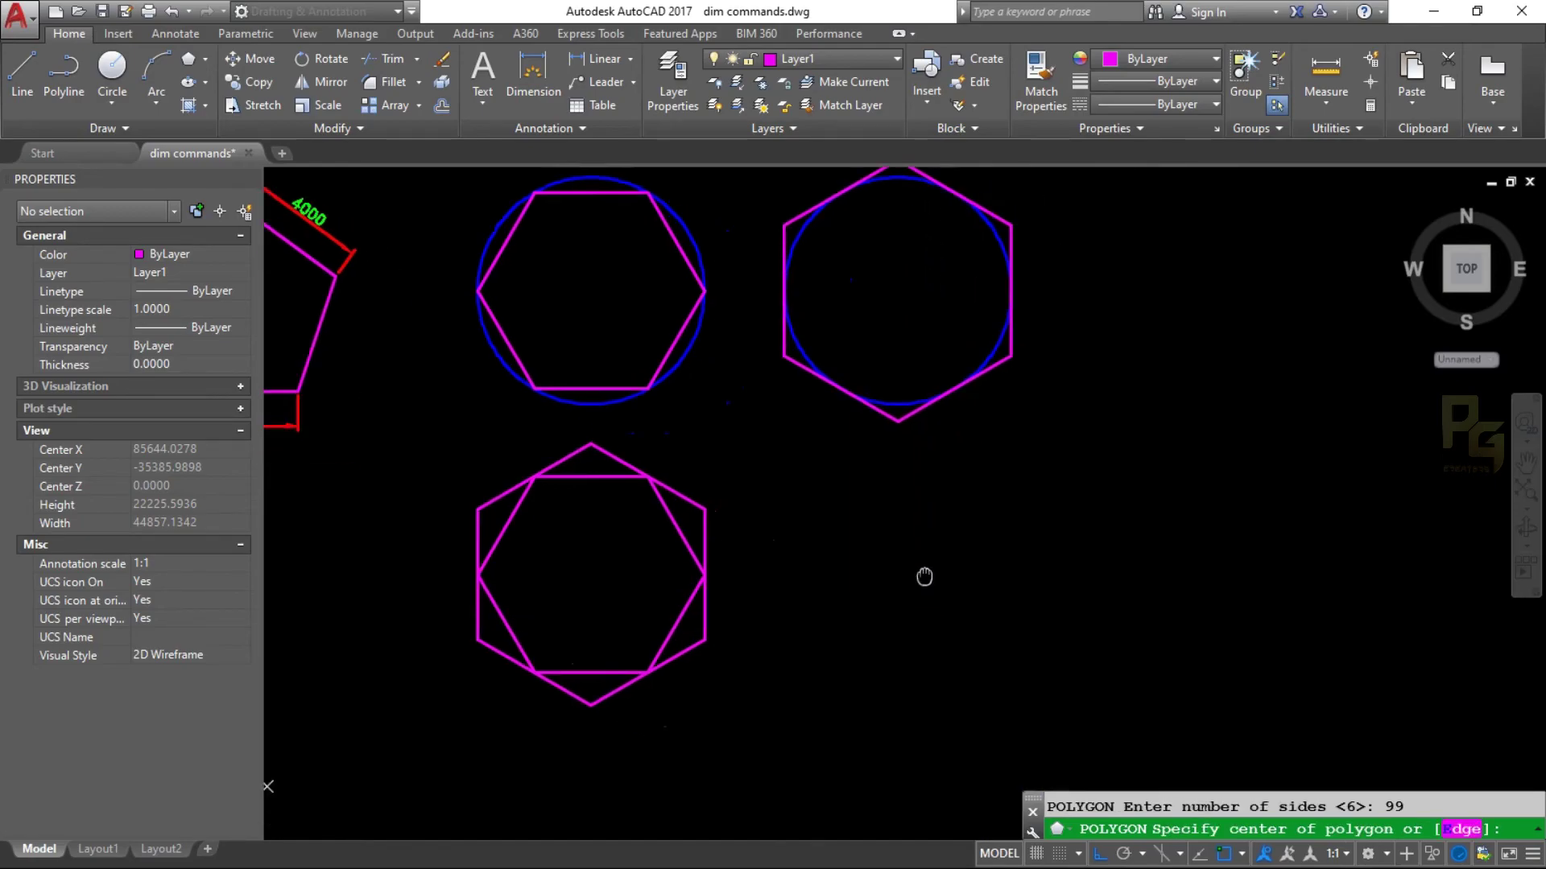
{"action": "left_click", "coordinate": [888, 528]}
{"action": "left_click", "coordinate": [966, 572]}
- Set the 99-gon's radius to make a large near-circle, then deselect it
{"action": "scroll", "coordinate": [1207, 532], "scroll_direction": "down", "scroll_amount": 4}
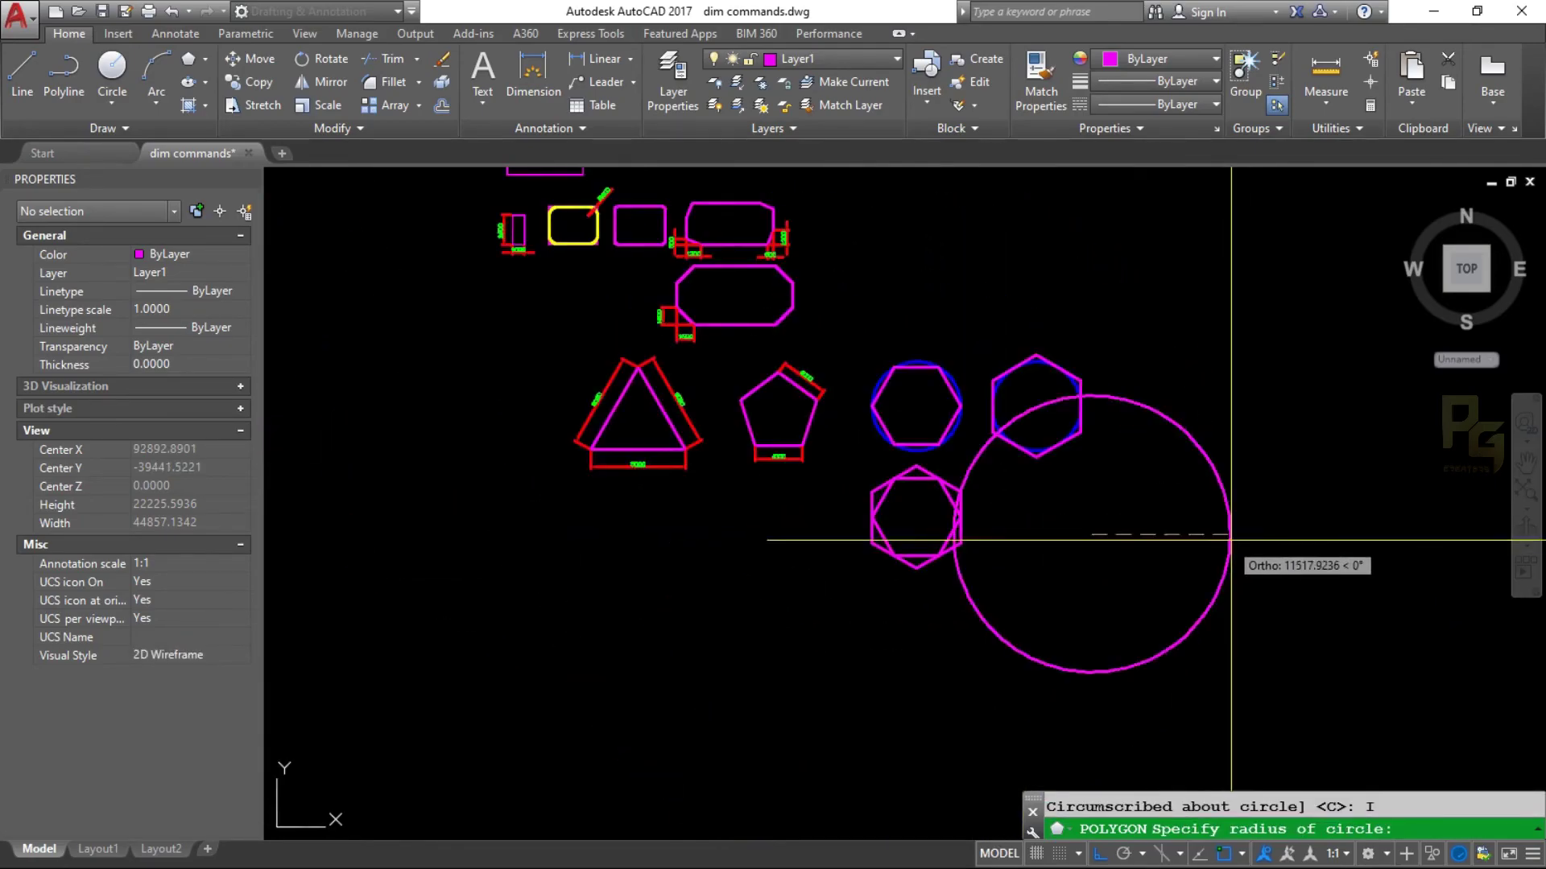
{"action": "scroll", "coordinate": [1156, 421], "scroll_direction": "up", "scroll_amount": 2}
{"action": "scroll", "coordinate": [1127, 438], "scroll_direction": "up", "scroll_amount": 4}
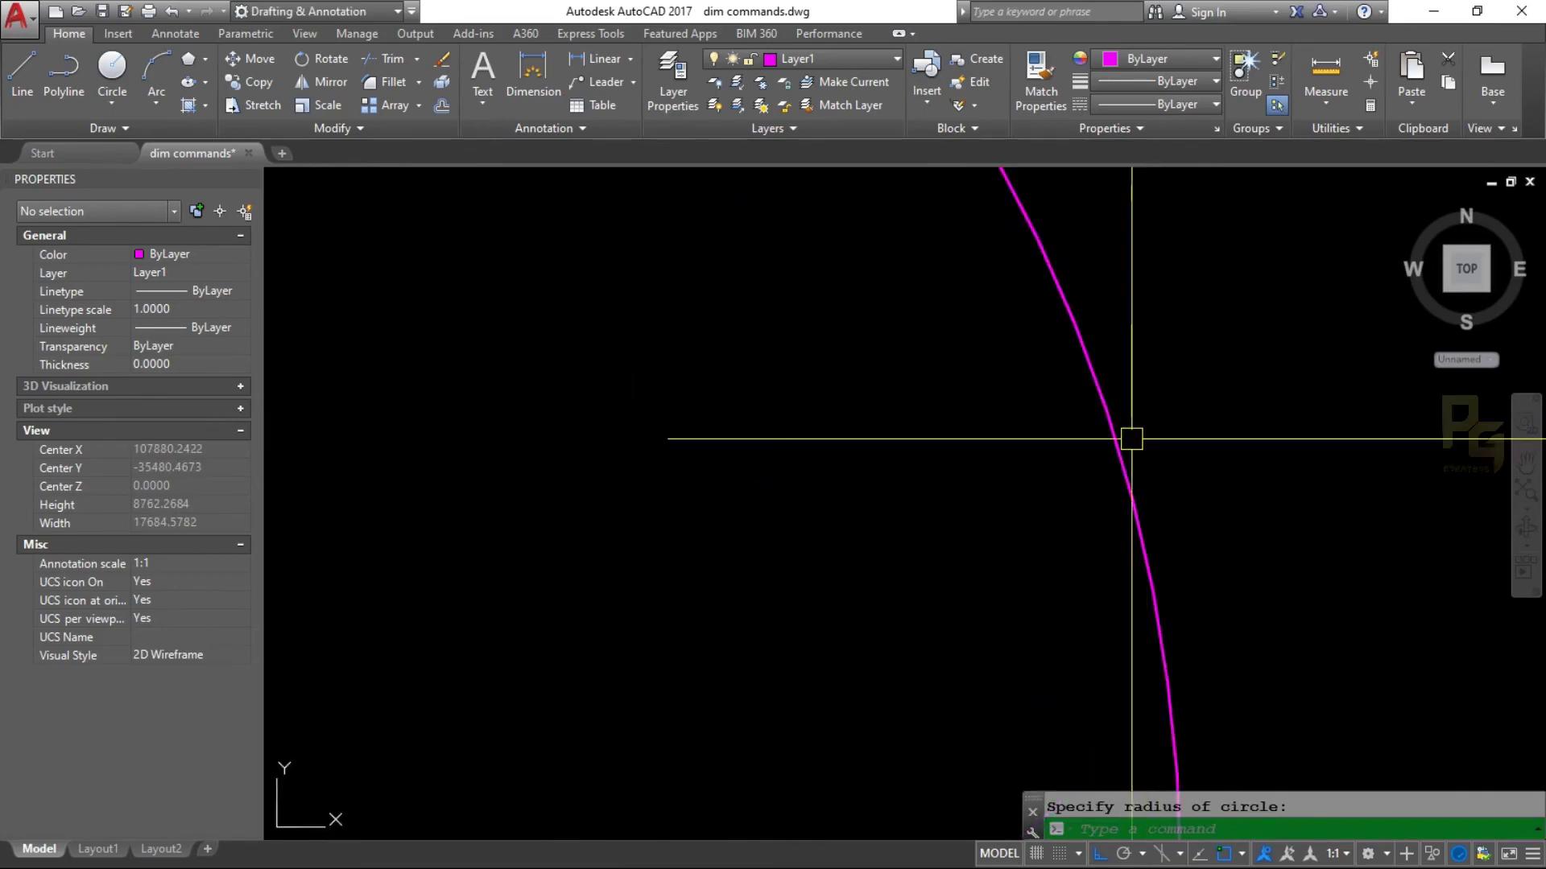
{"action": "double_click", "coordinate": [1121, 432]}
{"action": "scroll", "coordinate": [1102, 366], "scroll_direction": "down", "scroll_amount": 3}
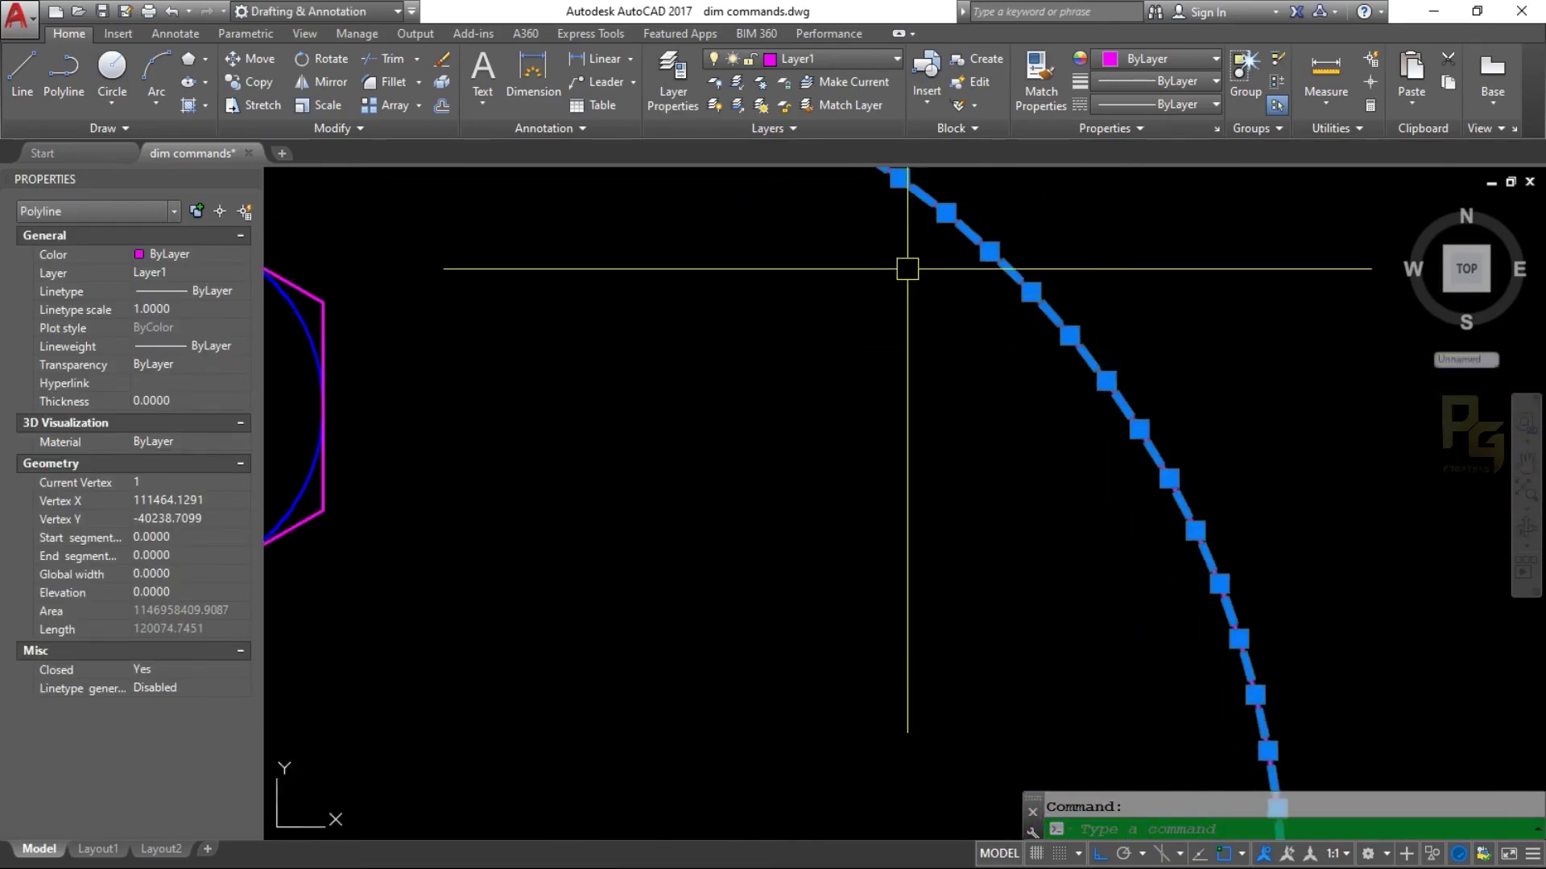
{"action": "middle_click_drag", "start_coordinate": [904, 269], "coordinate": [890, 334]}
{"action": "scroll", "coordinate": [868, 345], "scroll_direction": "up", "scroll_amount": 2}
{"action": "scroll", "coordinate": [918, 321], "scroll_direction": "down", "scroll_amount": 2}
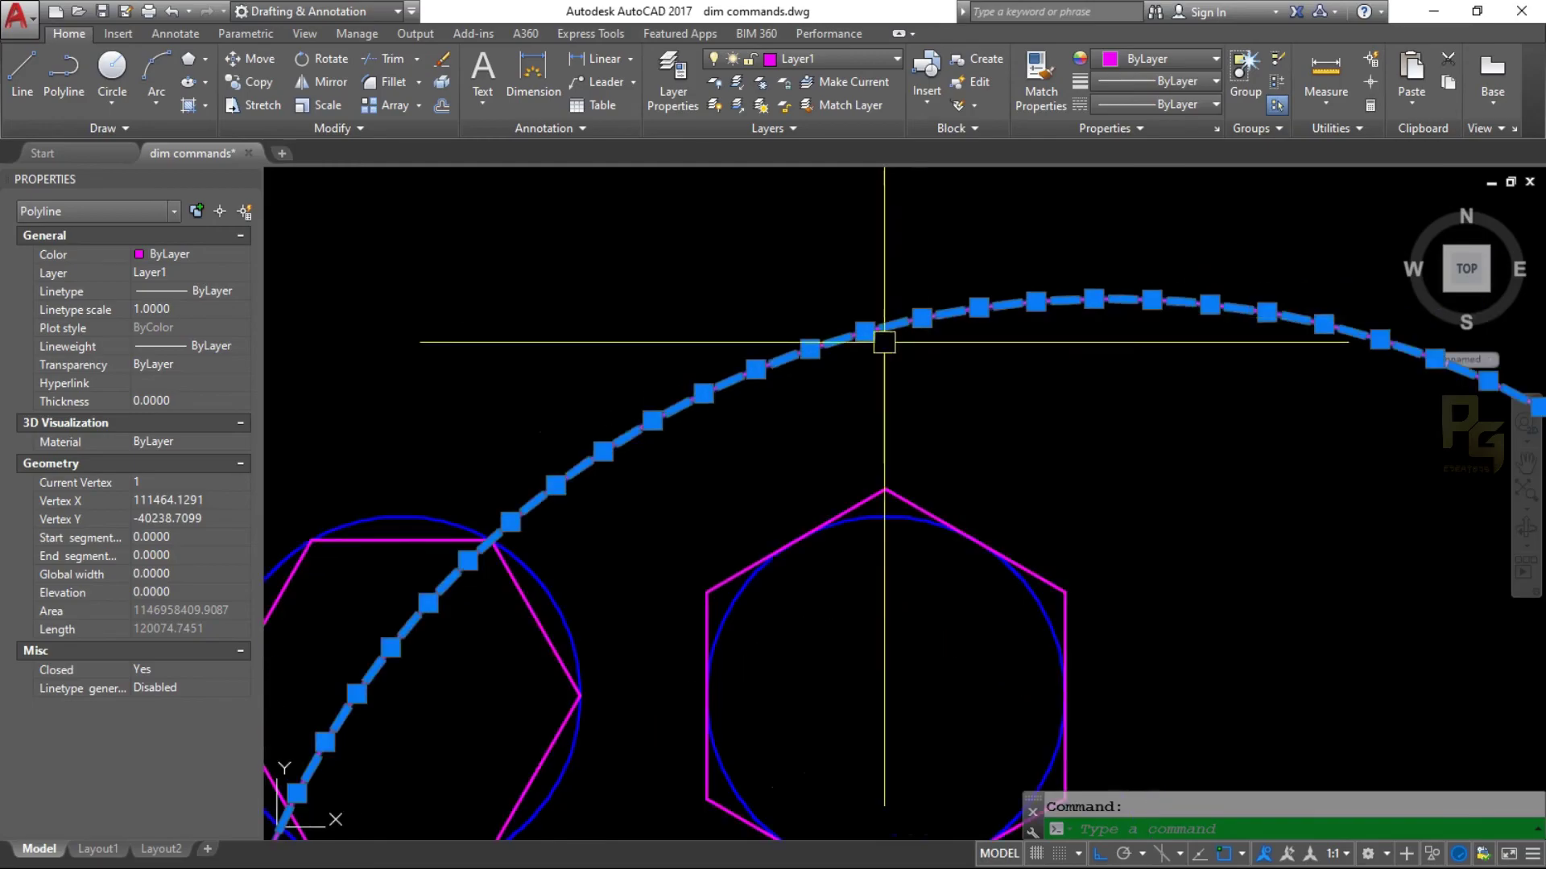
{"action": "scroll", "coordinate": [883, 335], "scroll_direction": "down", "scroll_amount": 1}
{"action": "middle_click_drag", "start_coordinate": [759, 428], "coordinate": [774, 495]}
{"action": "scroll", "coordinate": [725, 563], "scroll_direction": "down", "scroll_amount": 3}
{"action": "key", "text": "Escape"}
{"action": "scroll", "coordinate": [814, 442], "scroll_direction": "up", "scroll_amount": 5}
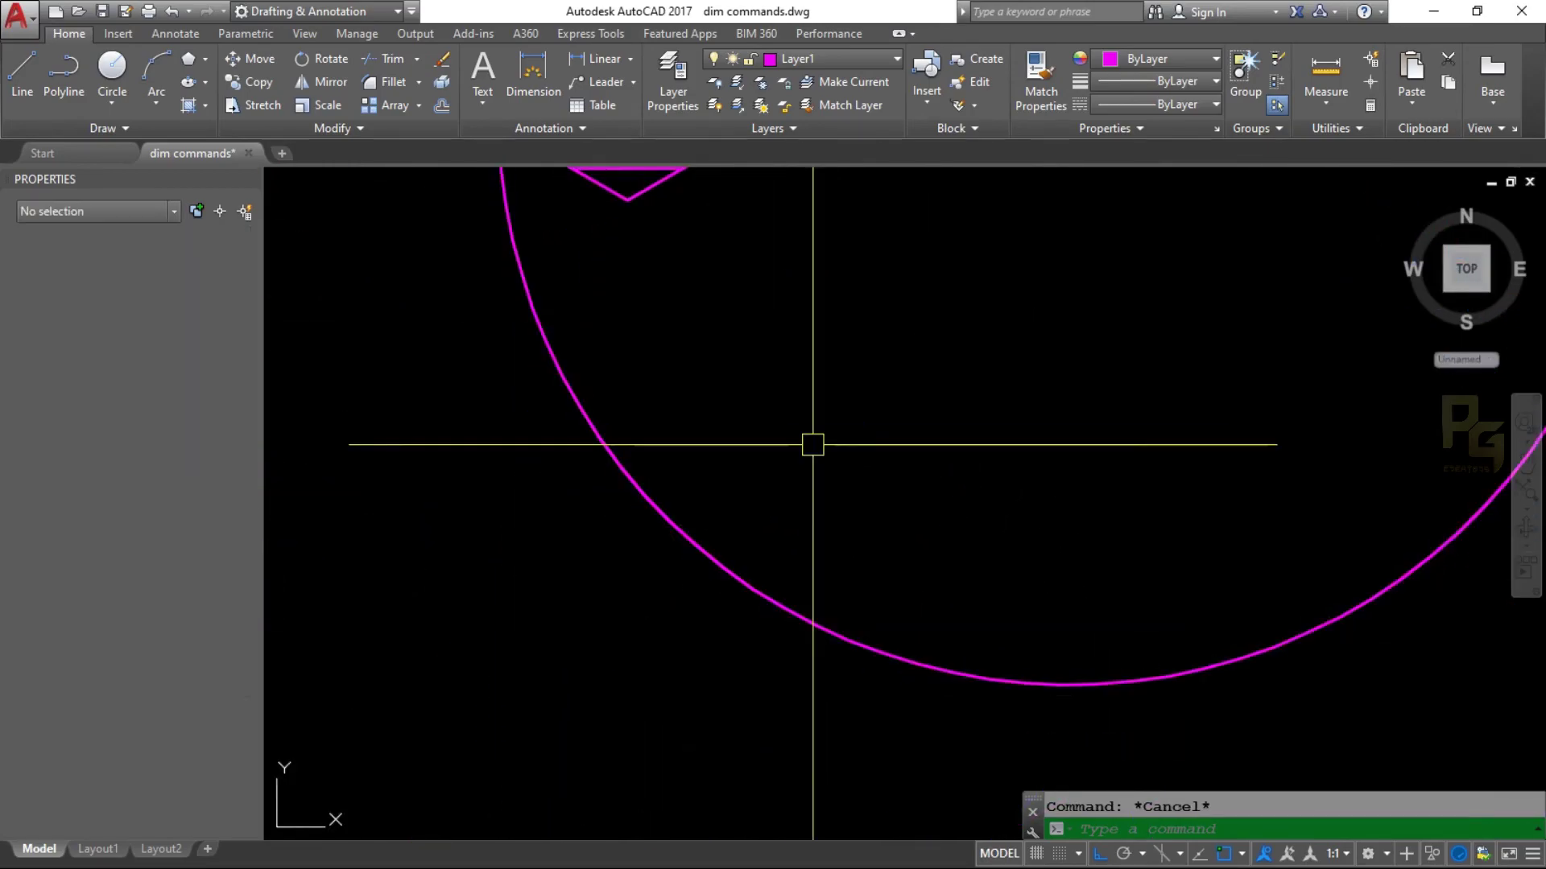
{"action": "scroll", "coordinate": [680, 607], "scroll_direction": "up", "scroll_amount": 2}
{"action": "key", "text": "space"}
{"action": "type", "text": "10"}
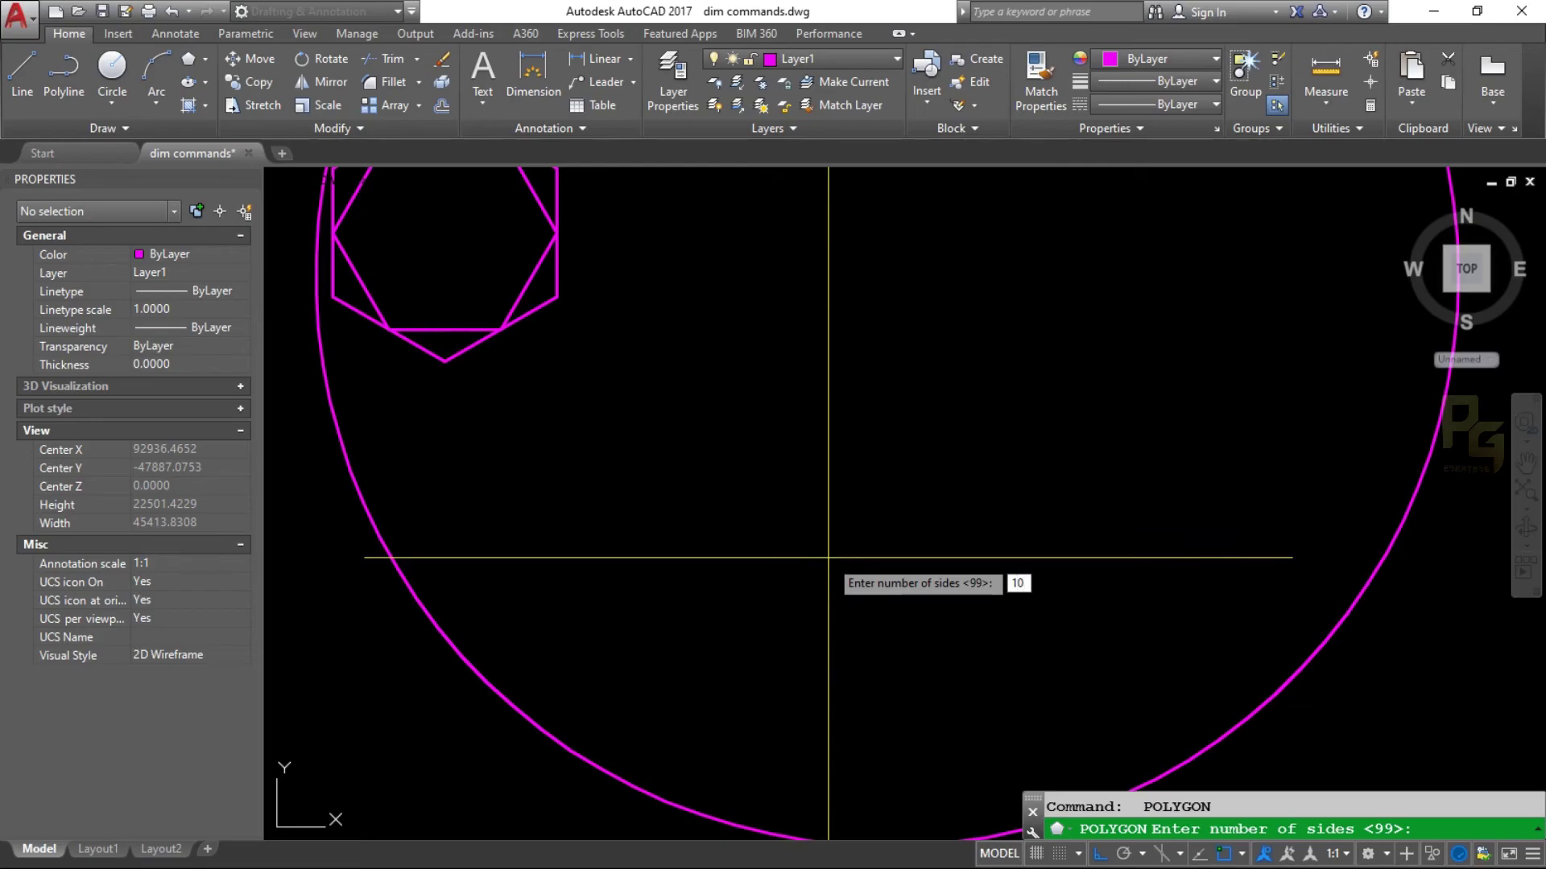
- Draw a 10-sided polygon centred inside the large 99-sided polygon
{"action": "key", "text": "Return"}
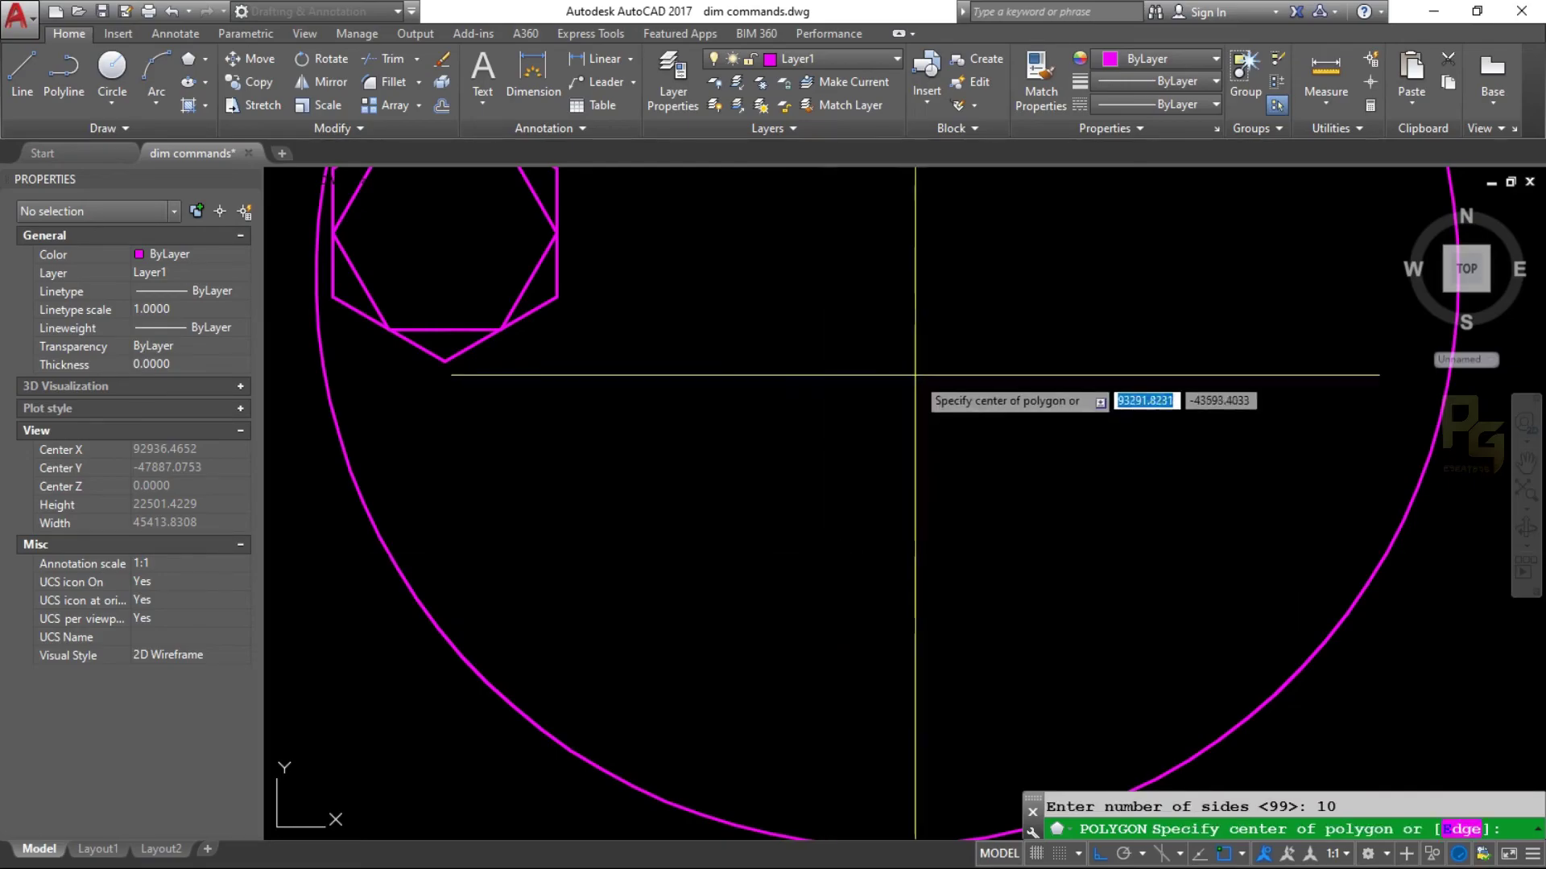
{"action": "left_click", "coordinate": [894, 316]}
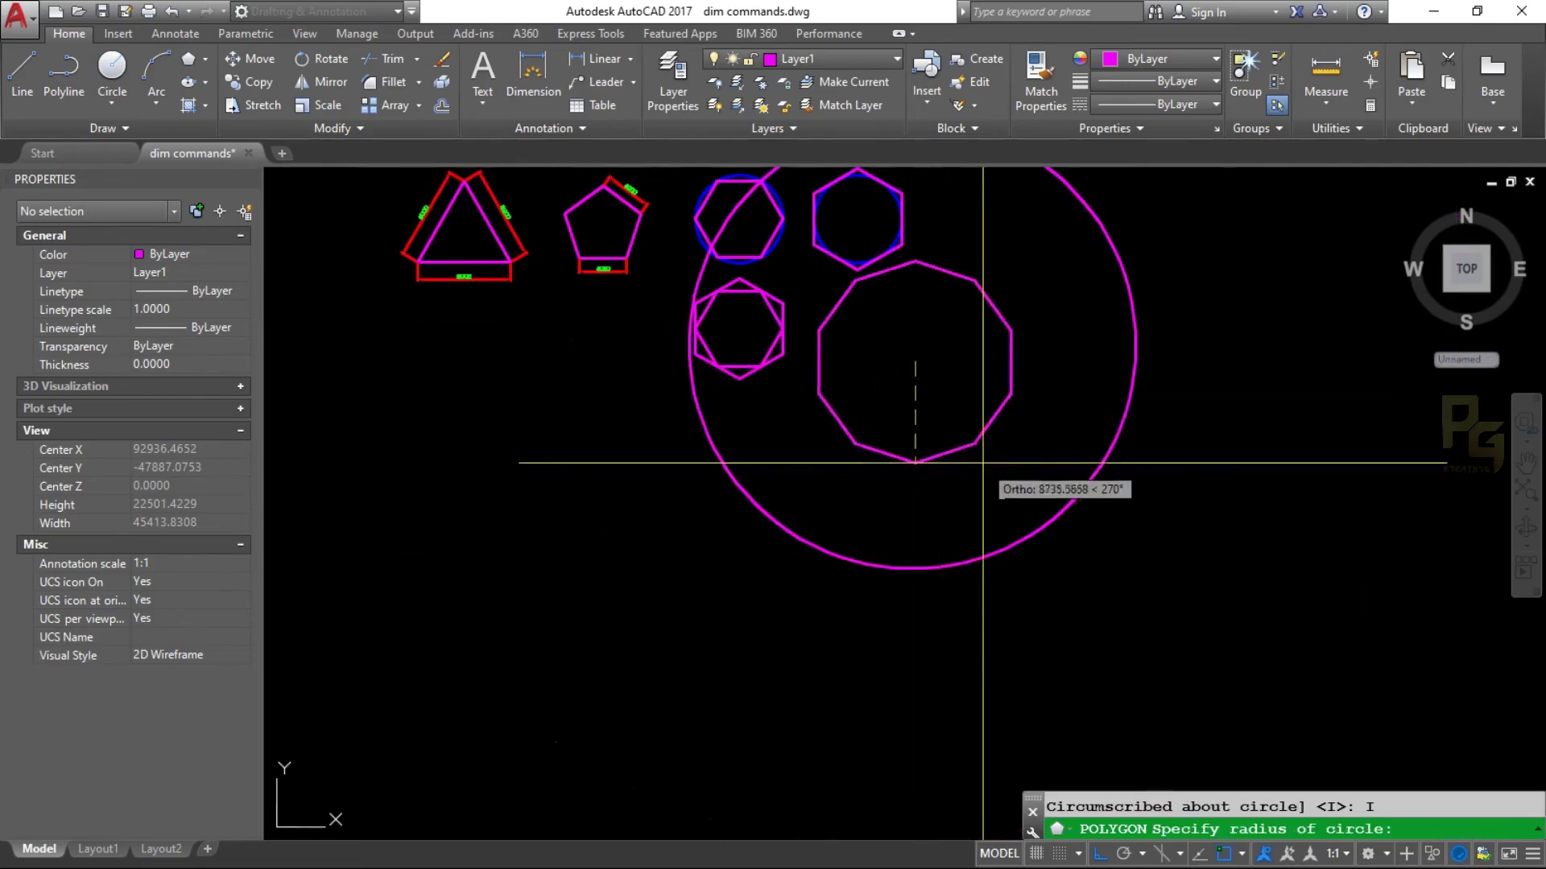
{"action": "left_click", "coordinate": [938, 459]}
{"action": "scroll", "coordinate": [939, 276], "scroll_direction": "up", "scroll_amount": 3}
- Move the decagon out to the right of the 99-sided polygon and recentre the view
{"action": "left_click", "coordinate": [946, 236]}
{"action": "type", "text": "m"}
{"action": "key", "text": "Return"}
{"action": "scroll", "coordinate": [932, 344], "scroll_direction": "down", "scroll_amount": 2}
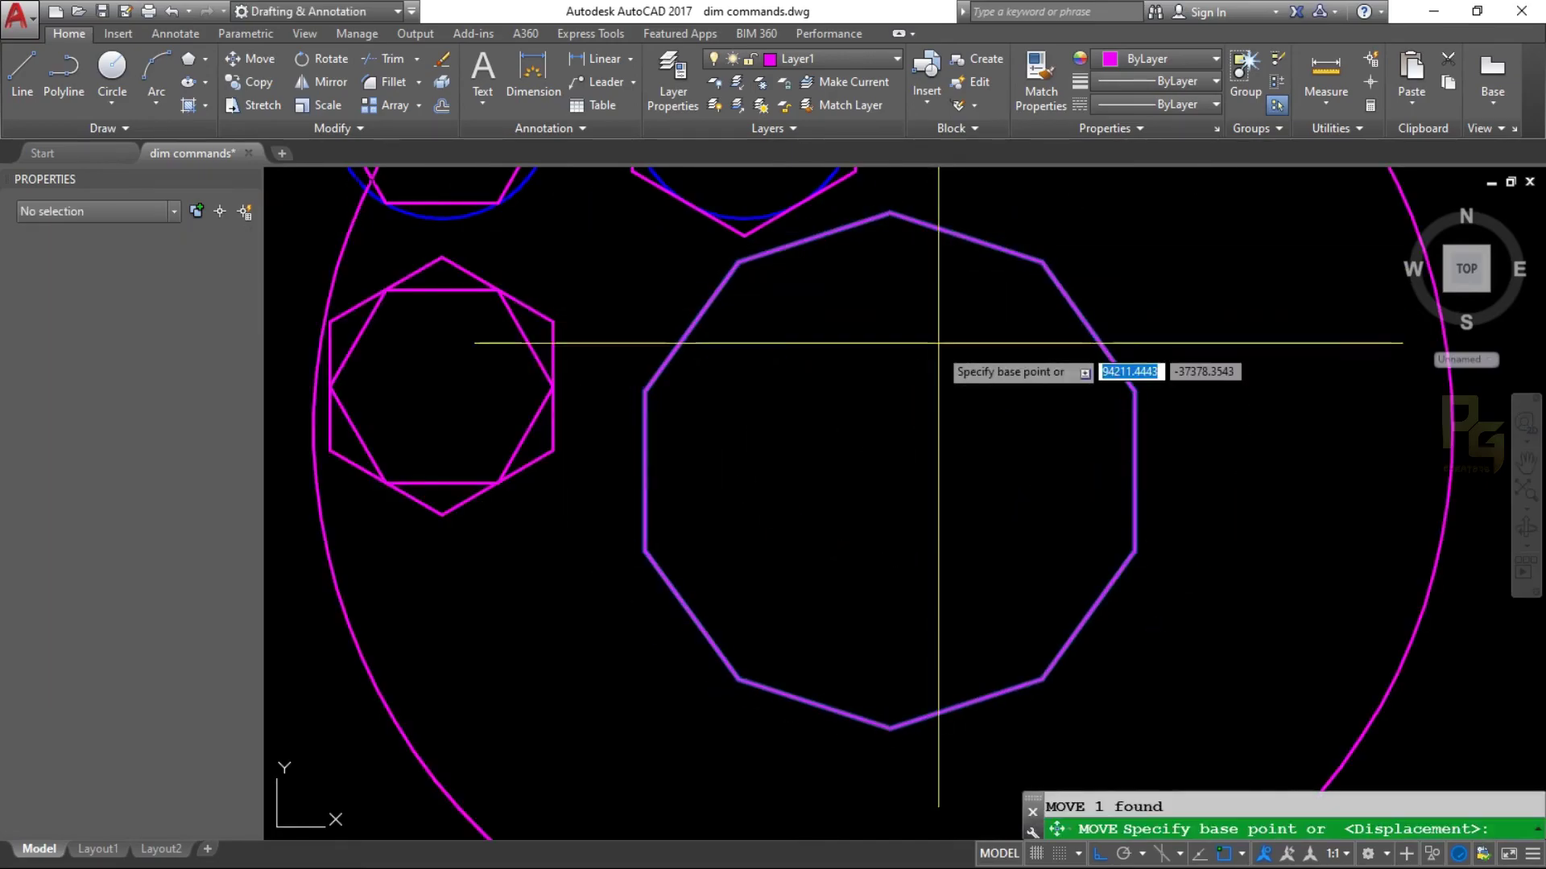
{"action": "left_click", "coordinate": [494, 400]}
{"action": "scroll", "coordinate": [1021, 431], "scroll_direction": "up", "scroll_amount": 2}
{"action": "scroll", "coordinate": [1038, 318], "scroll_direction": "up", "scroll_amount": 2}
{"action": "type", "text": "p"}
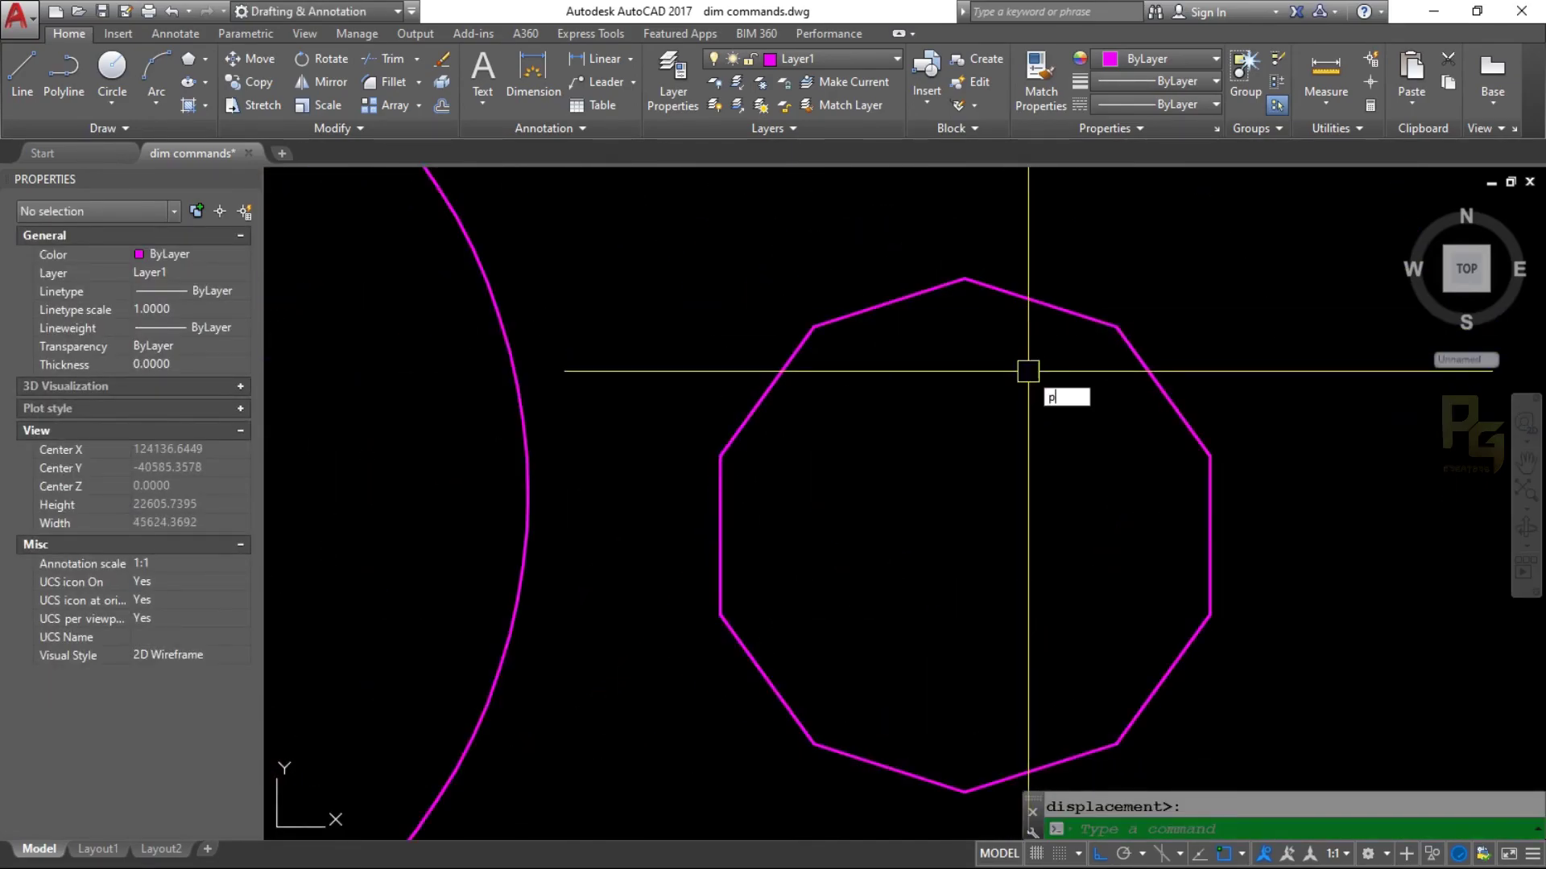
{"action": "key", "text": "Return"}
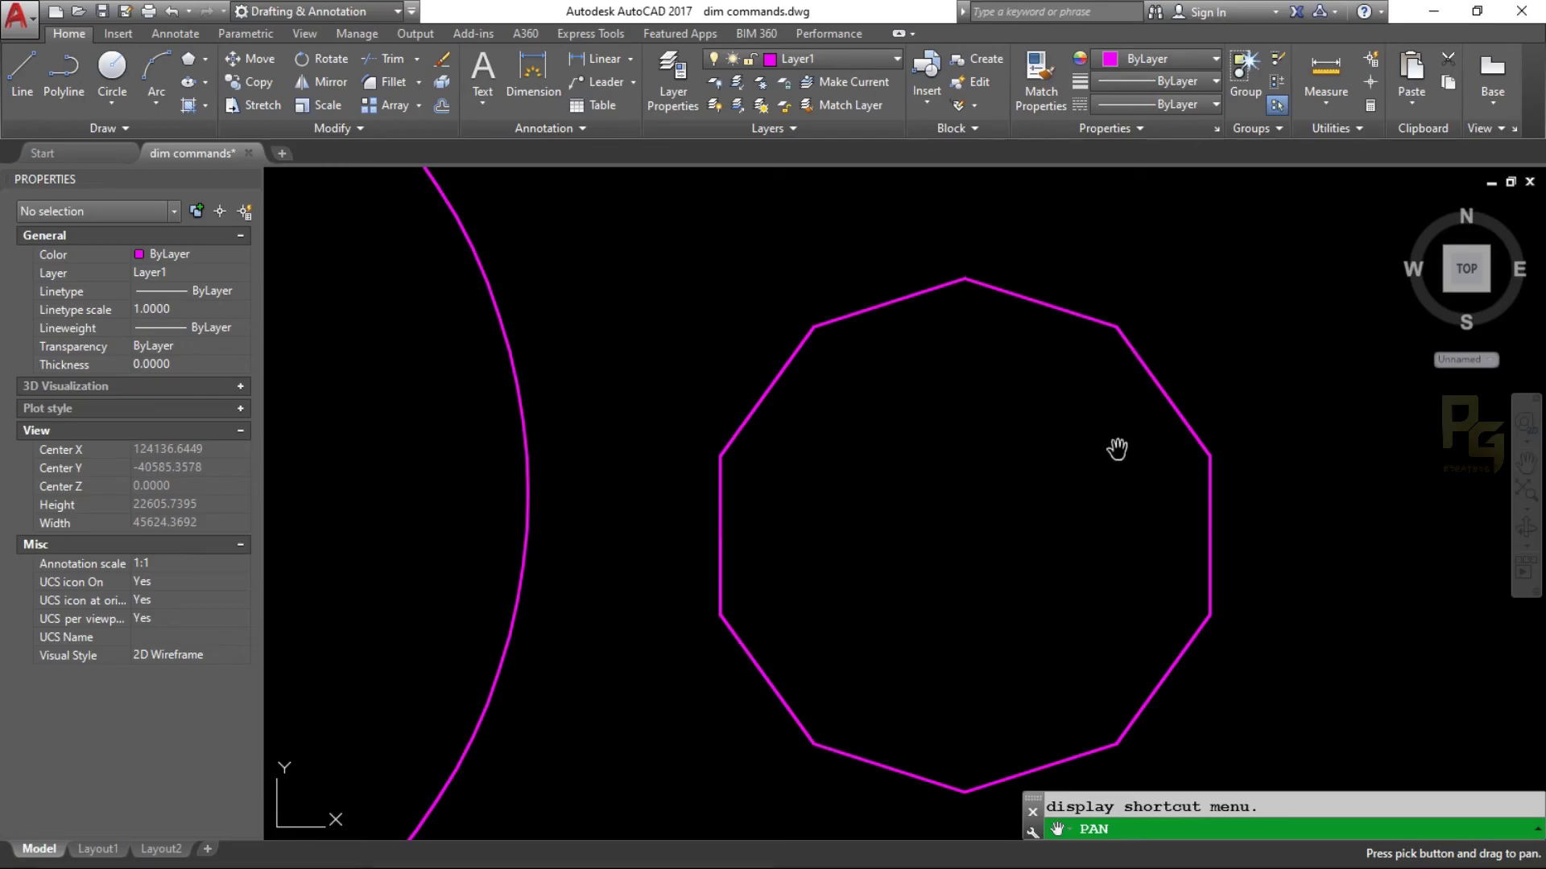
{"action": "scroll", "coordinate": [1018, 449], "scroll_direction": "down", "scroll_amount": 2}
{"action": "mouse_move", "coordinate": [1084, 479]}
{"action": "left_mouse_down"}
{"action": "mouse_move", "coordinate": [935, 455]}
{"action": "mouse_move", "coordinate": [1014, 438]}
{"action": "mouse_move", "coordinate": [1221, 475]}
{"action": "left_mouse_up"}
{"action": "scroll", "coordinate": [942, 379], "scroll_direction": "up", "scroll_amount": 2}
{"action": "scroll", "coordinate": [946, 399], "scroll_direction": "down", "scroll_amount": 2}
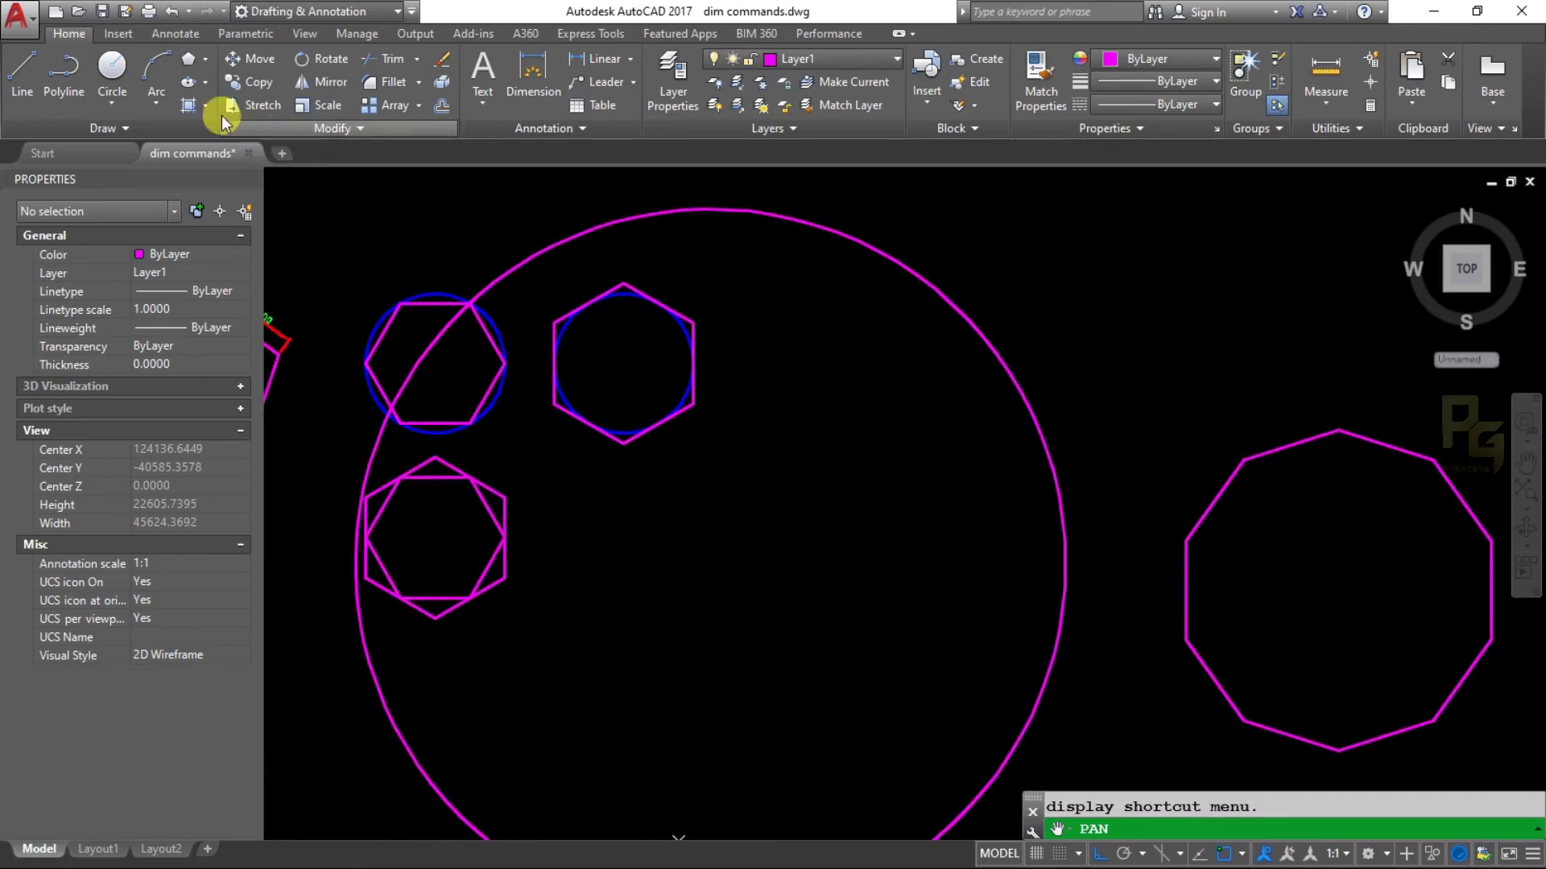
{"action": "left_click", "coordinate": [206, 59]}
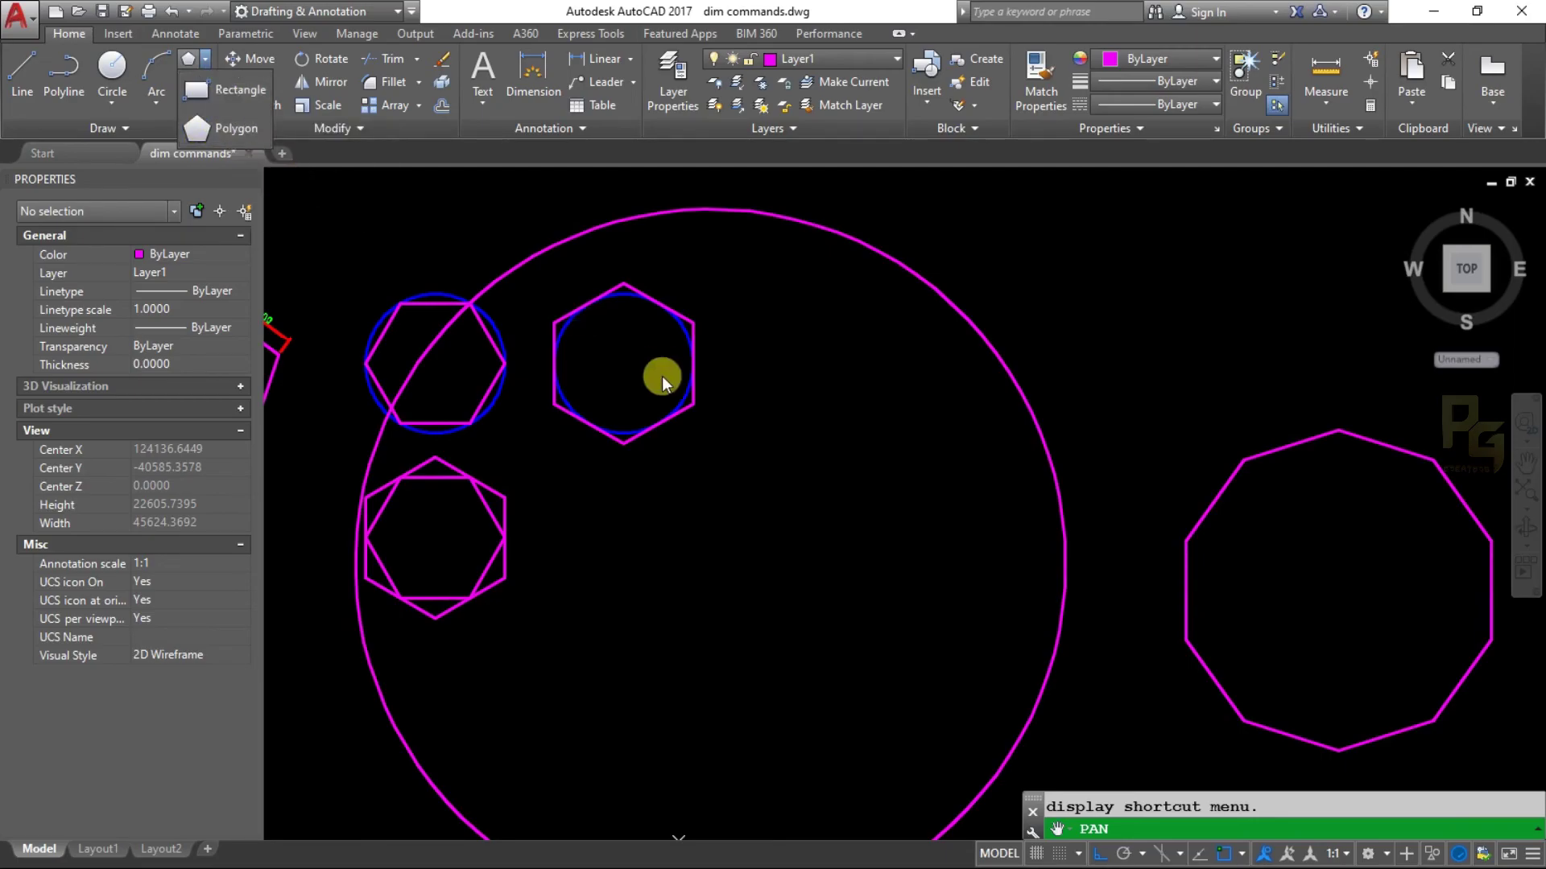
{"action": "left_click", "coordinate": [793, 391]}
{"action": "key", "text": "Escape"}
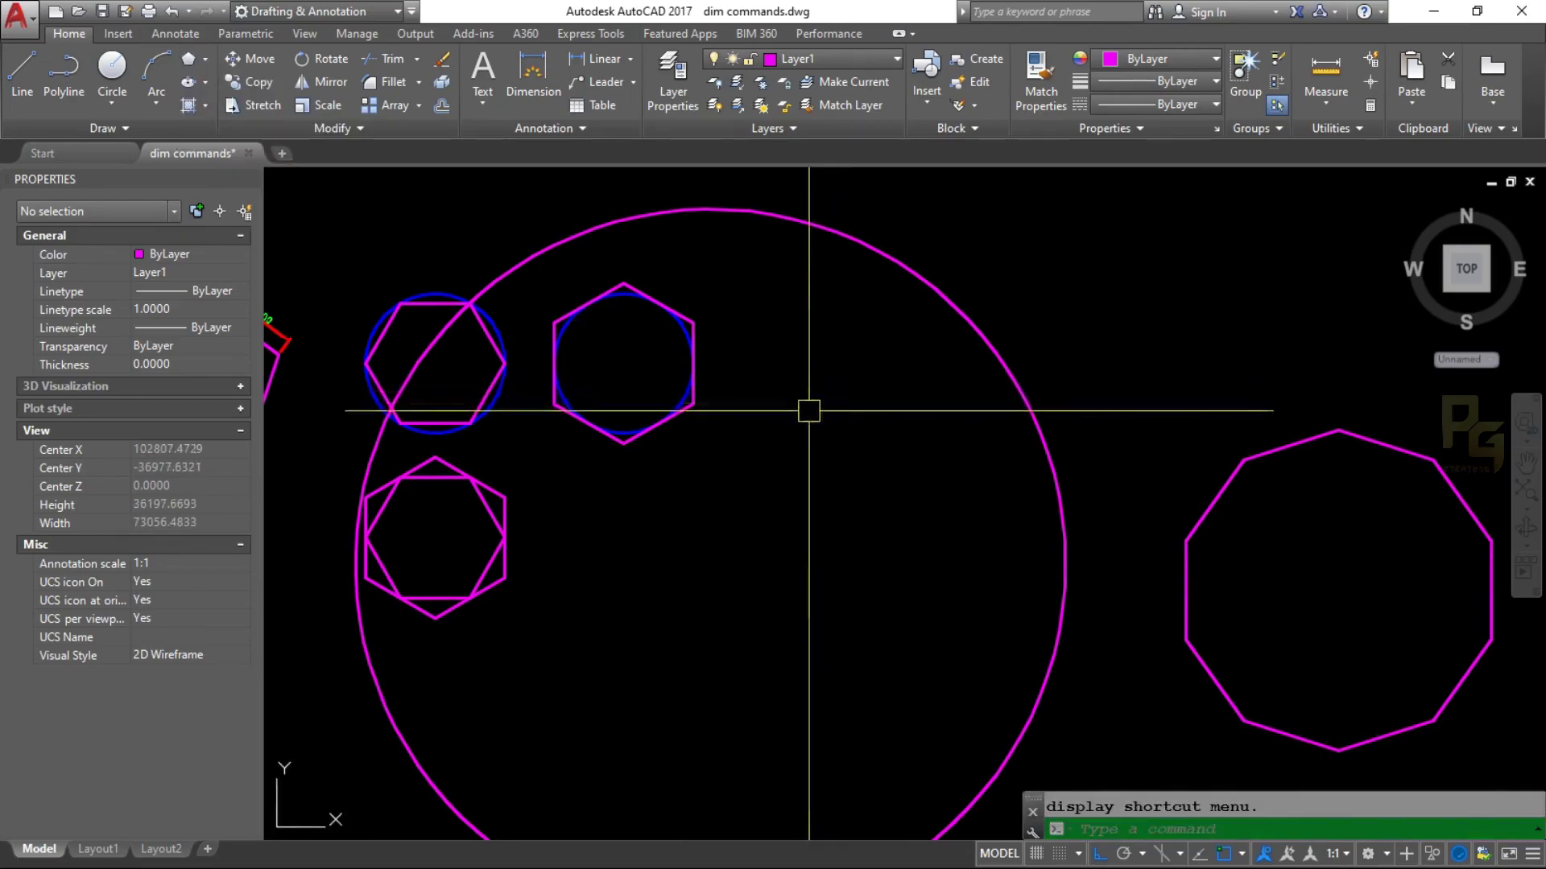
{"action": "type", "text": "p"}
{"action": "key", "text": "Return"}
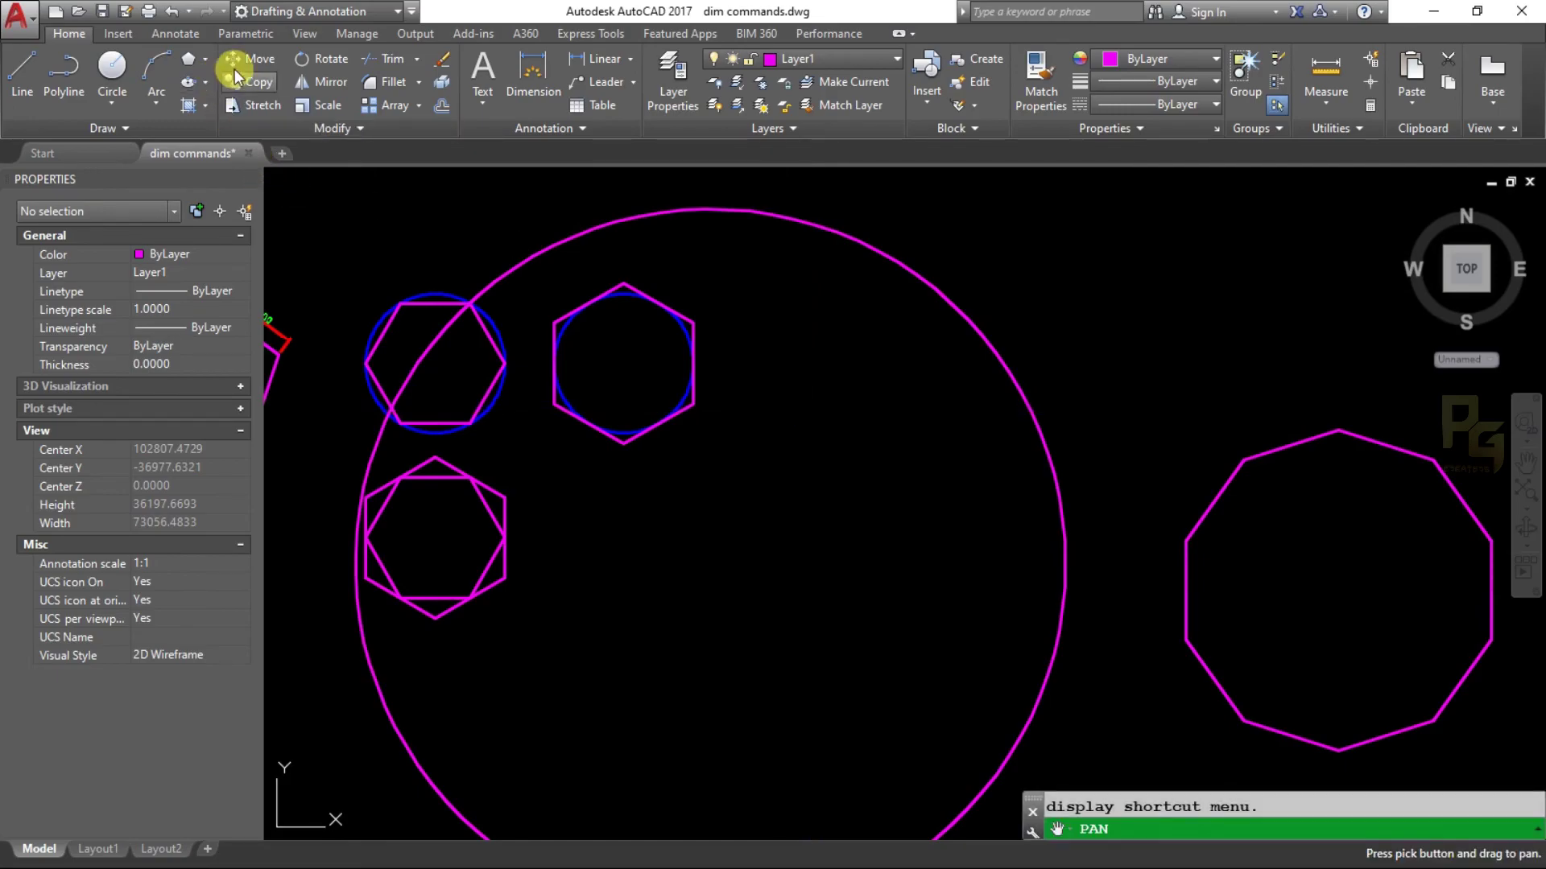
{"action": "left_click", "coordinate": [206, 77]}
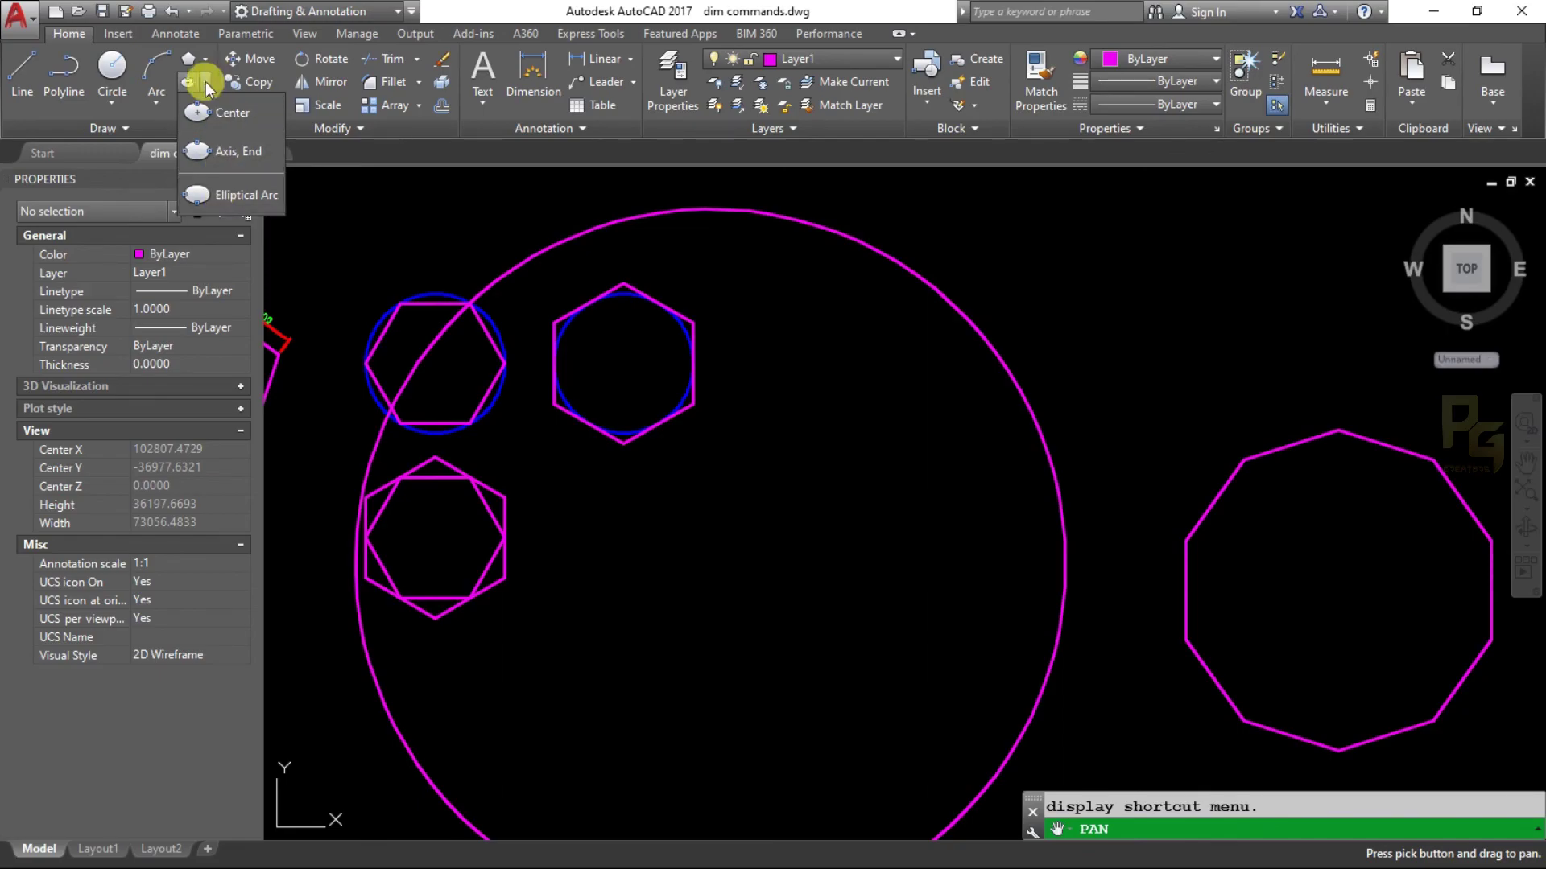
{"action": "left_click", "coordinate": [206, 80]}
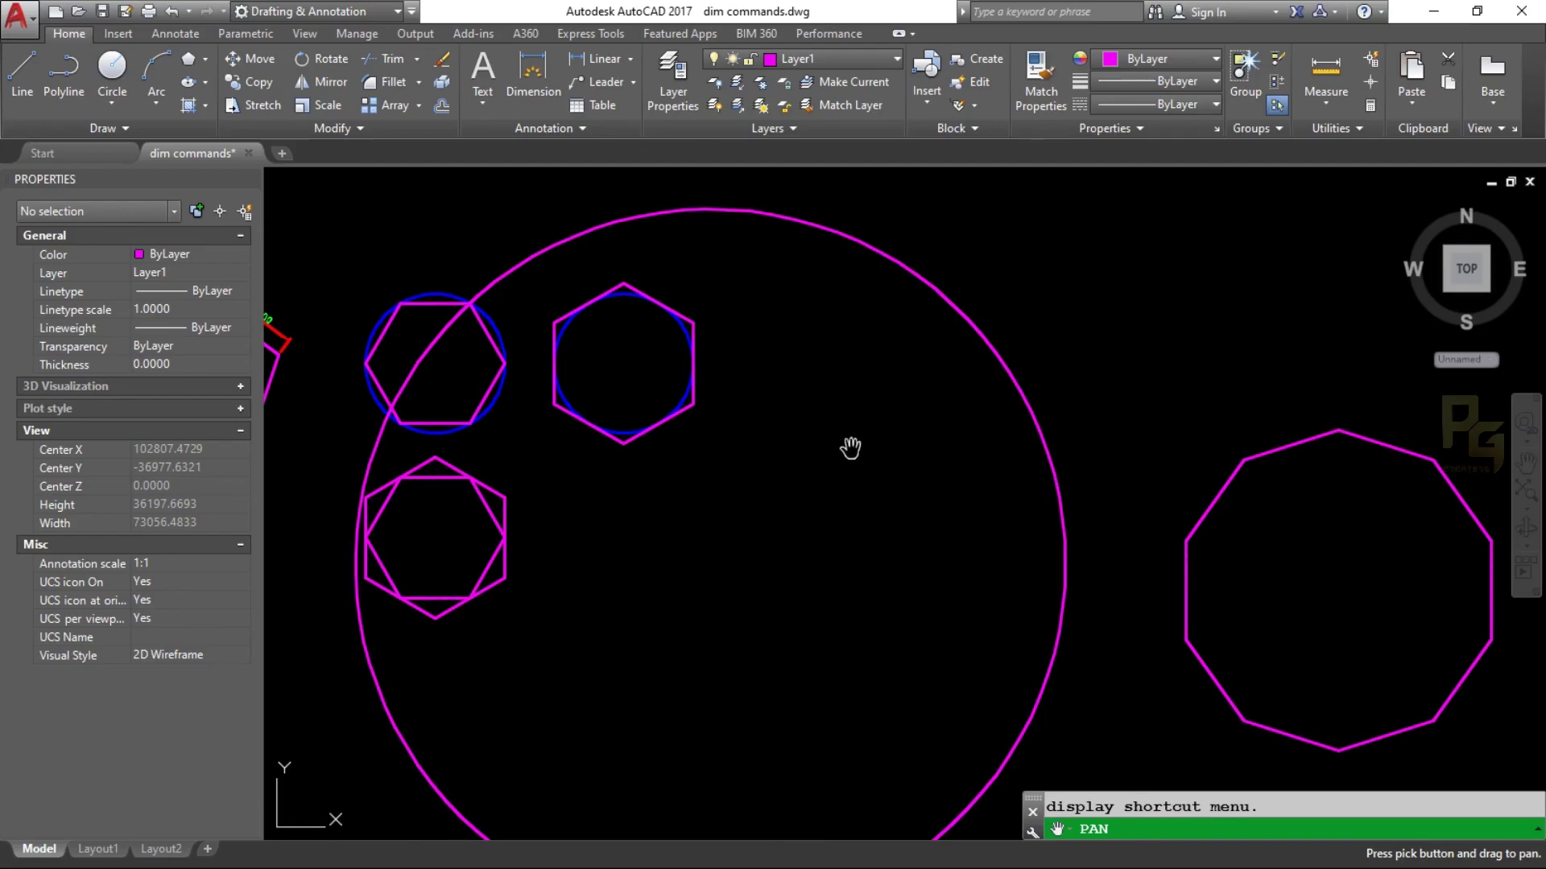
{"action": "key", "text": "Escape"}
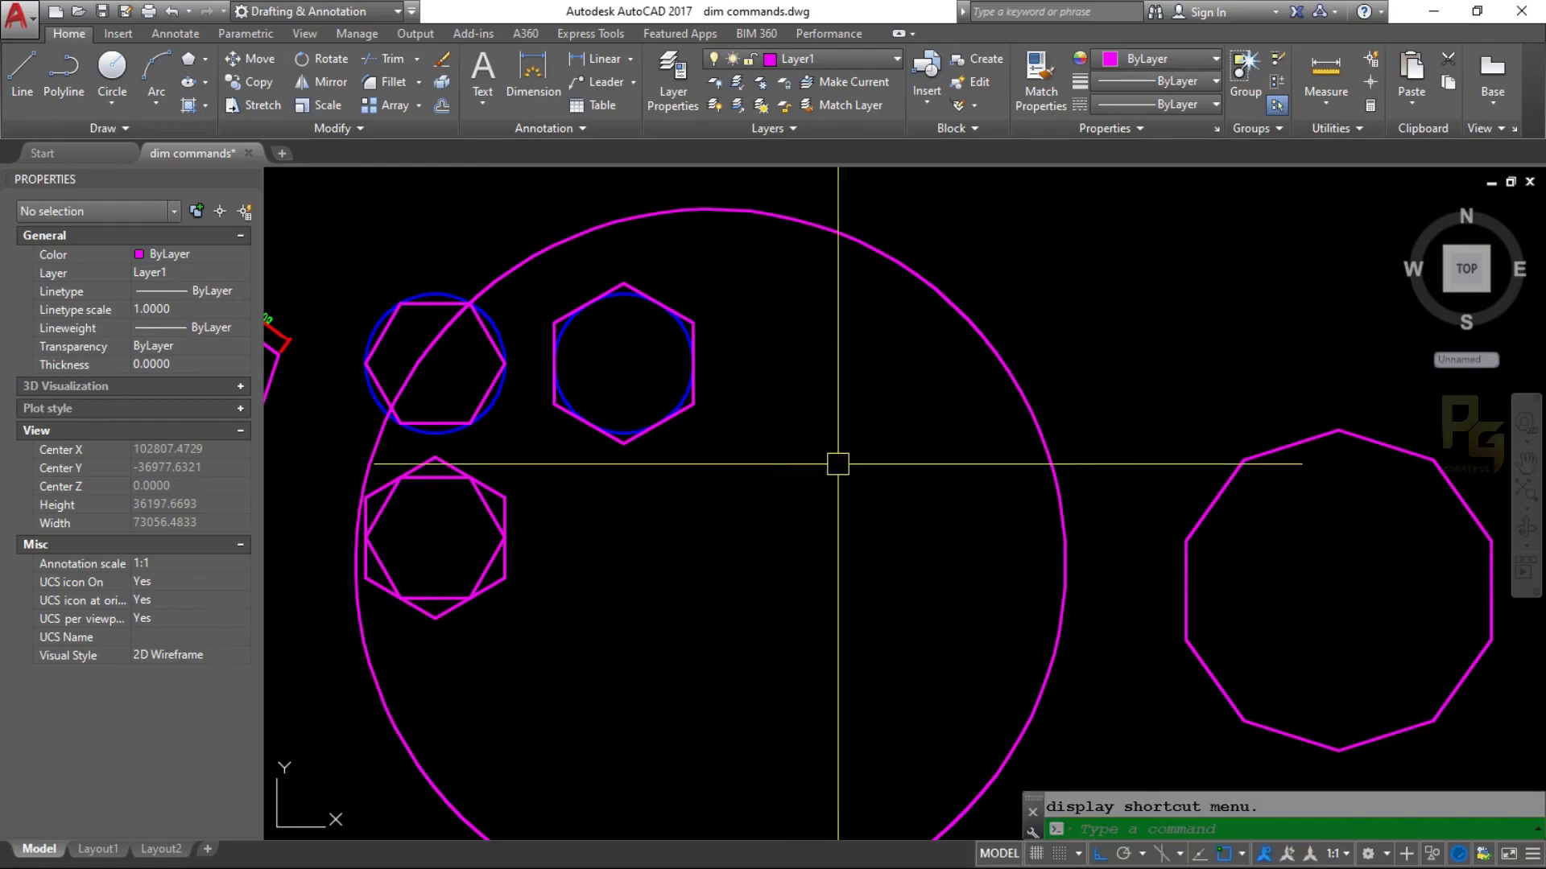